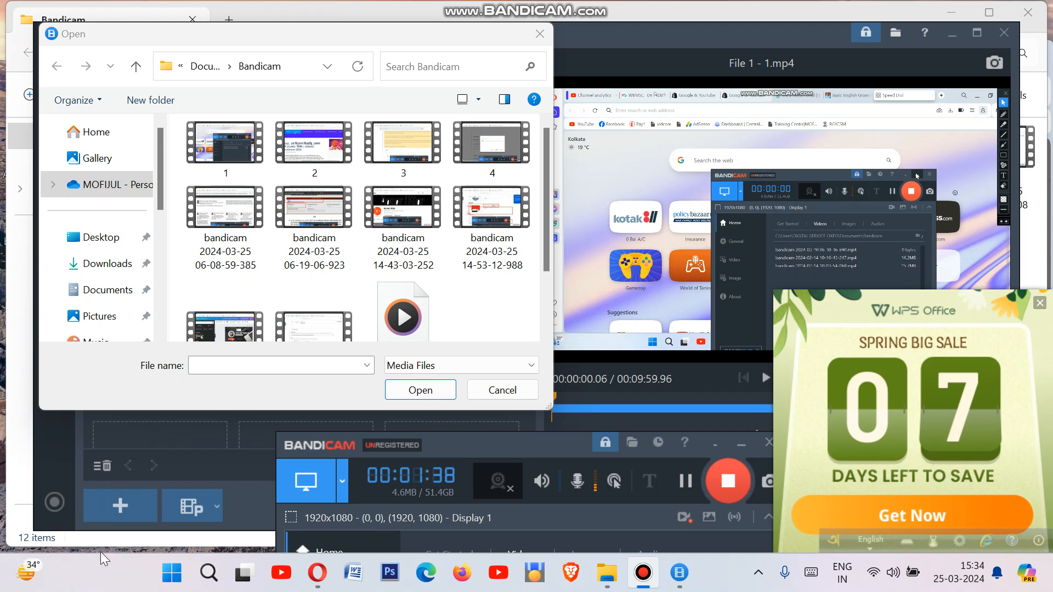
Step: Restore the Opera window so YouTube Studio's Upload videos dialog is visible
left_click(316, 582)
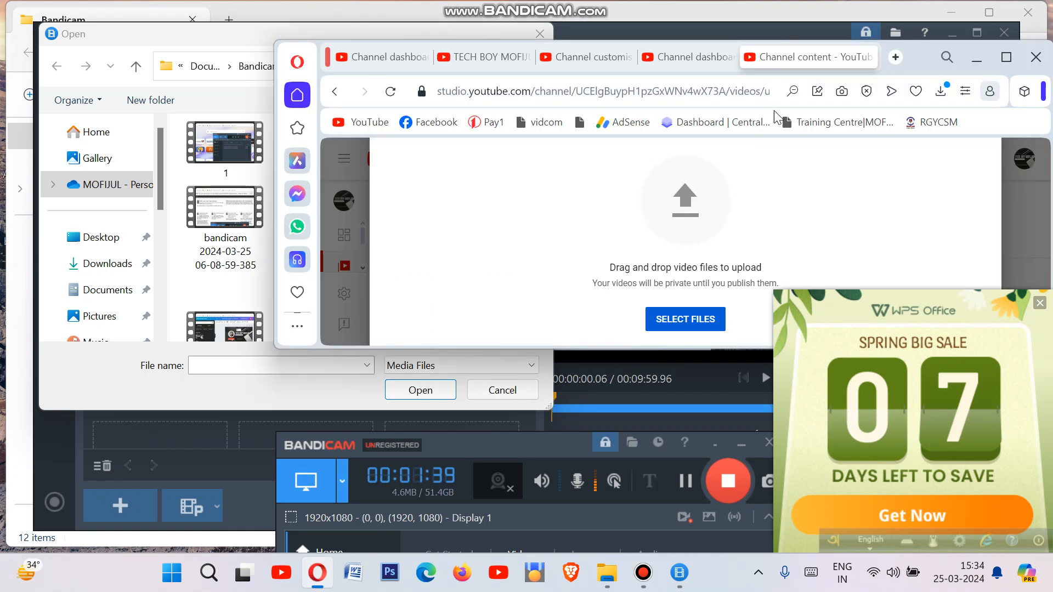
left_click(1003, 56)
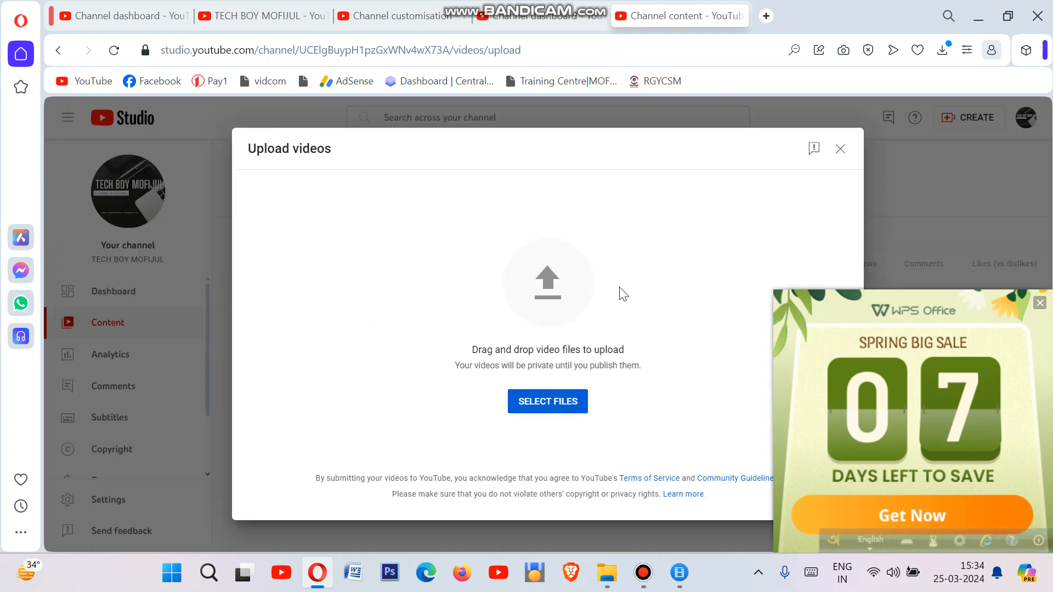
Step: In a new Opera tab, search Google for 'OLX'
left_click(729, 48)
key("ctrl+t")
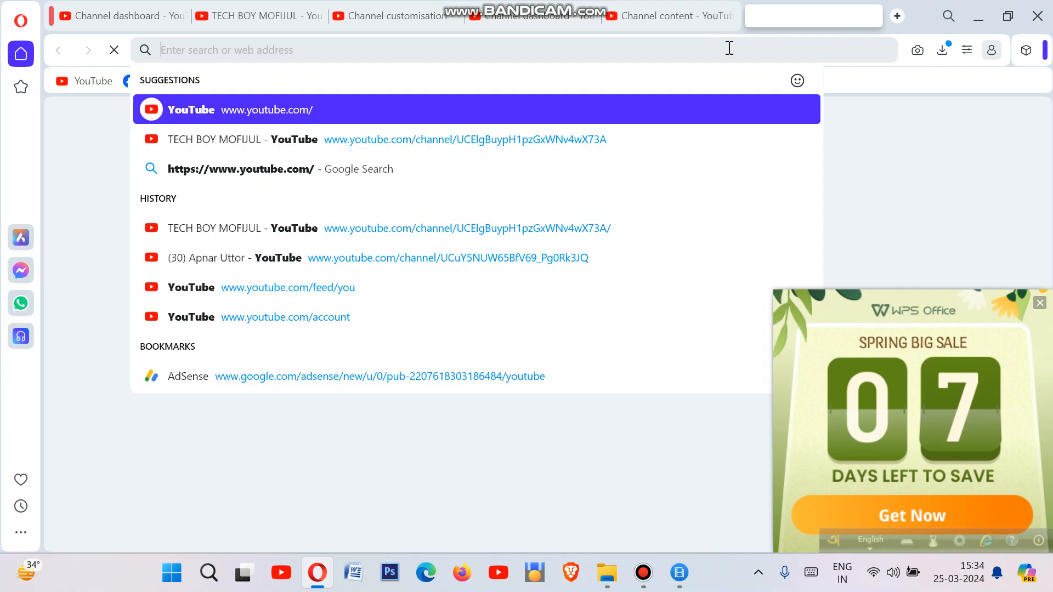
type("OLX")
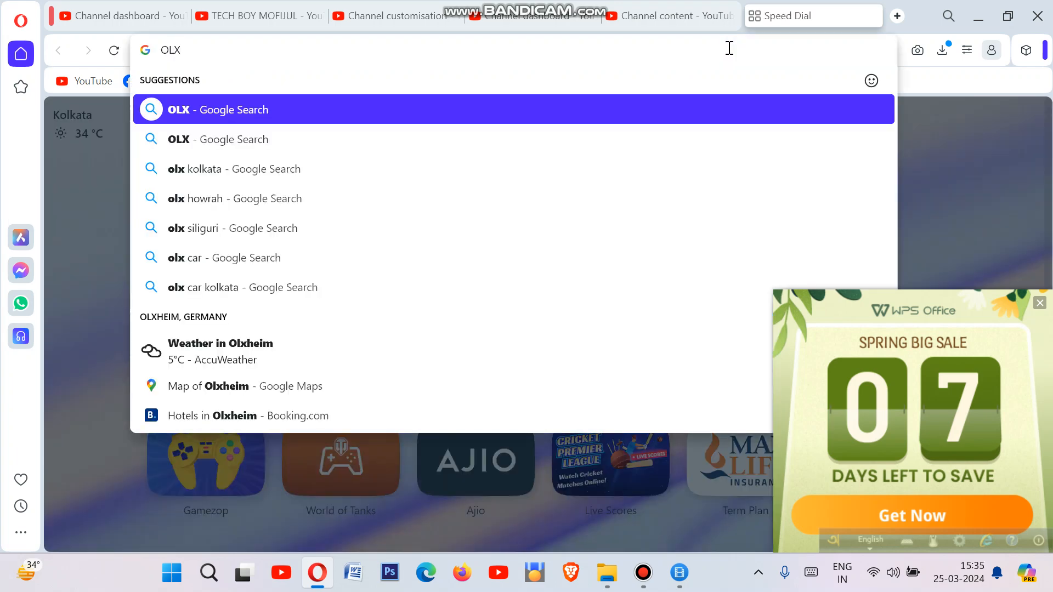
key("Return")
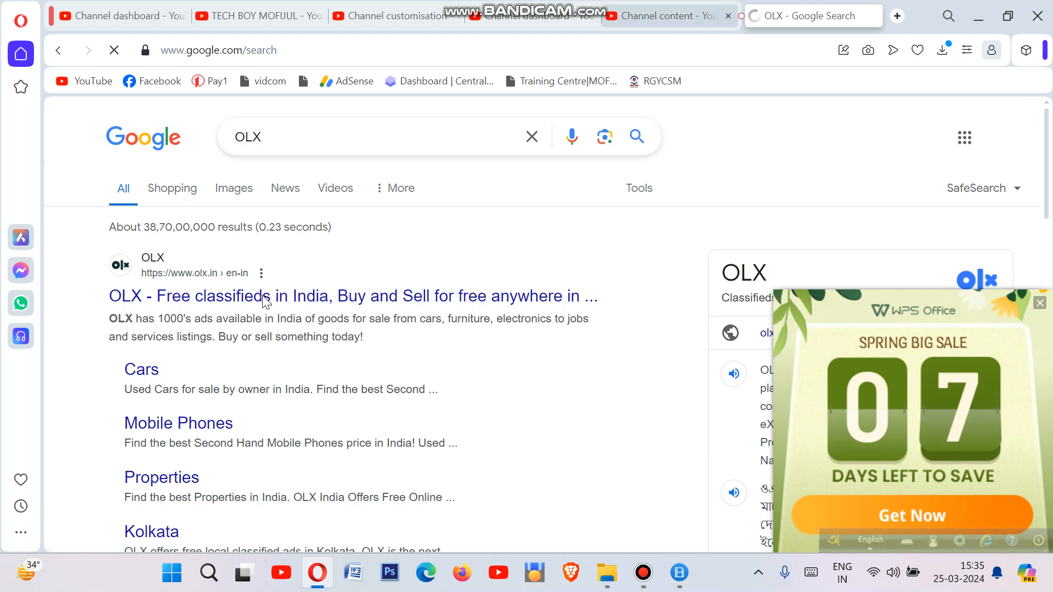
Step: Open the 'OLX - Free classifieds in India' search result
left_click(263, 298)
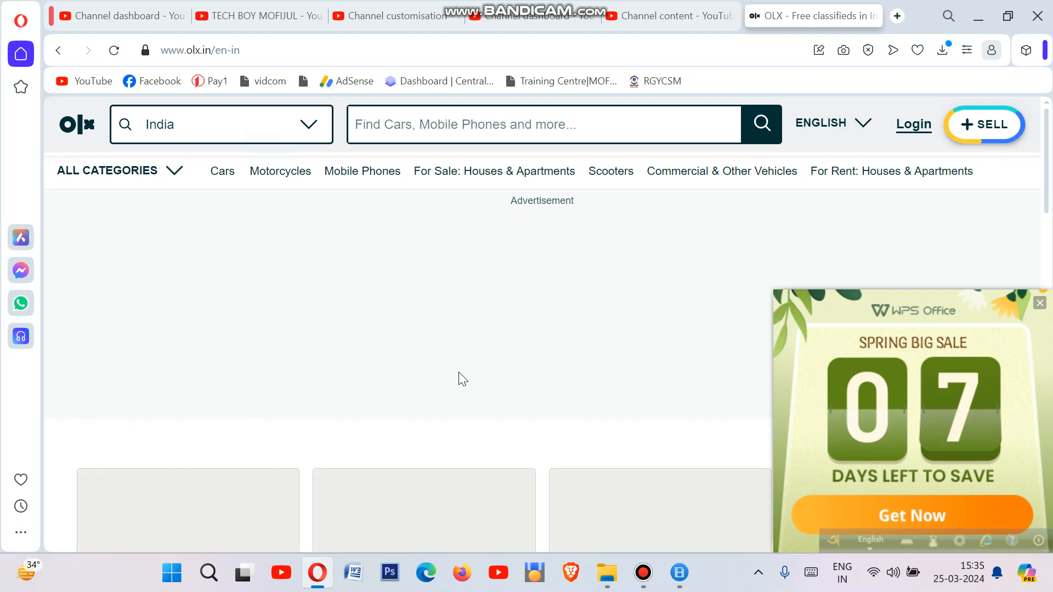
Step: Allow OLX location access, browse the Fresh recommendations listings, then open a new tab
left_click(267, 148)
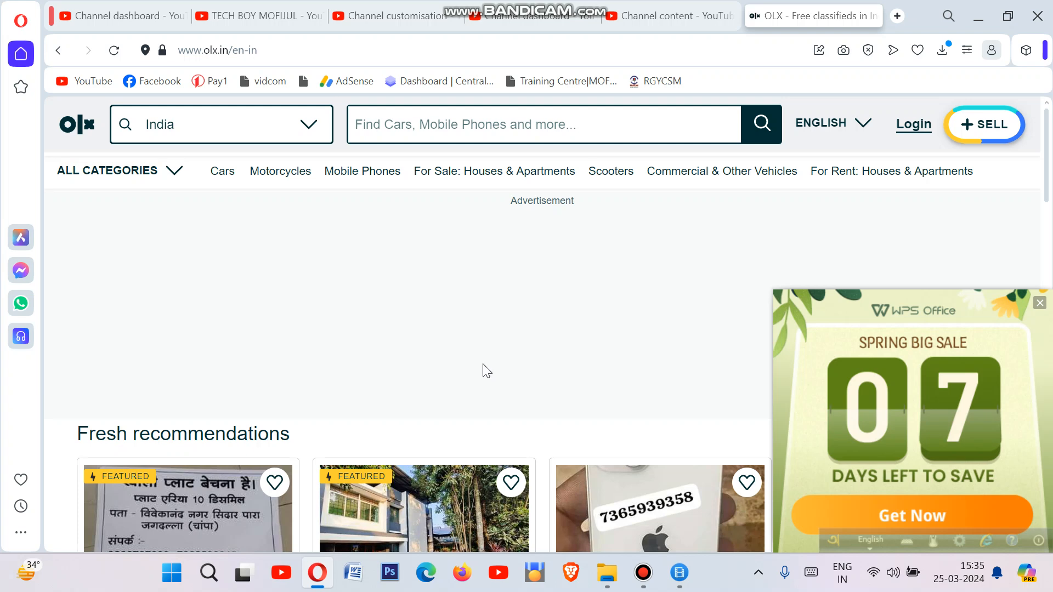
scroll(955, 230, "down", 10)
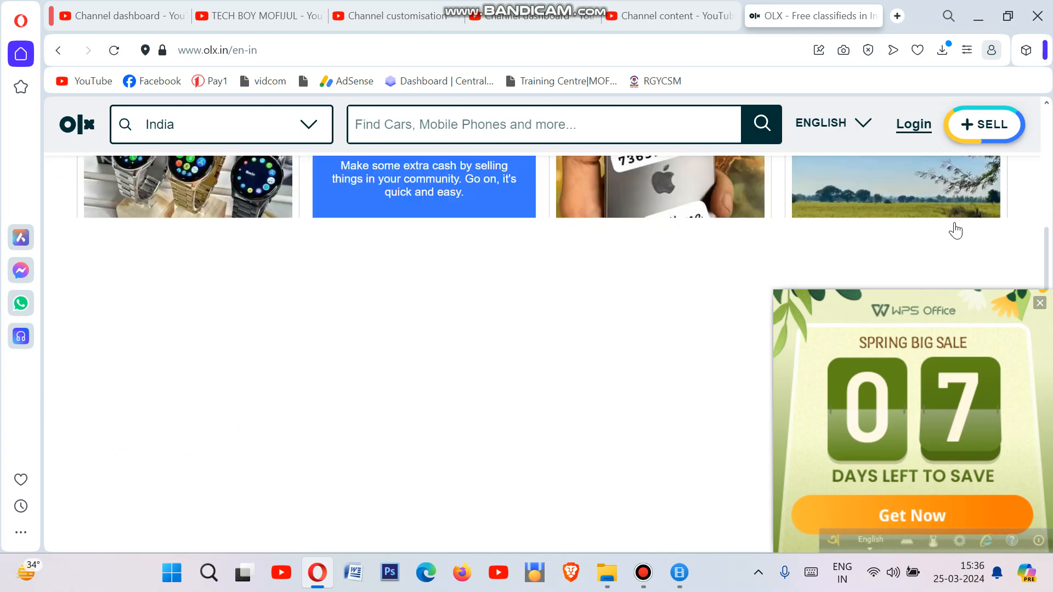
scroll(699, 344, "up", 4)
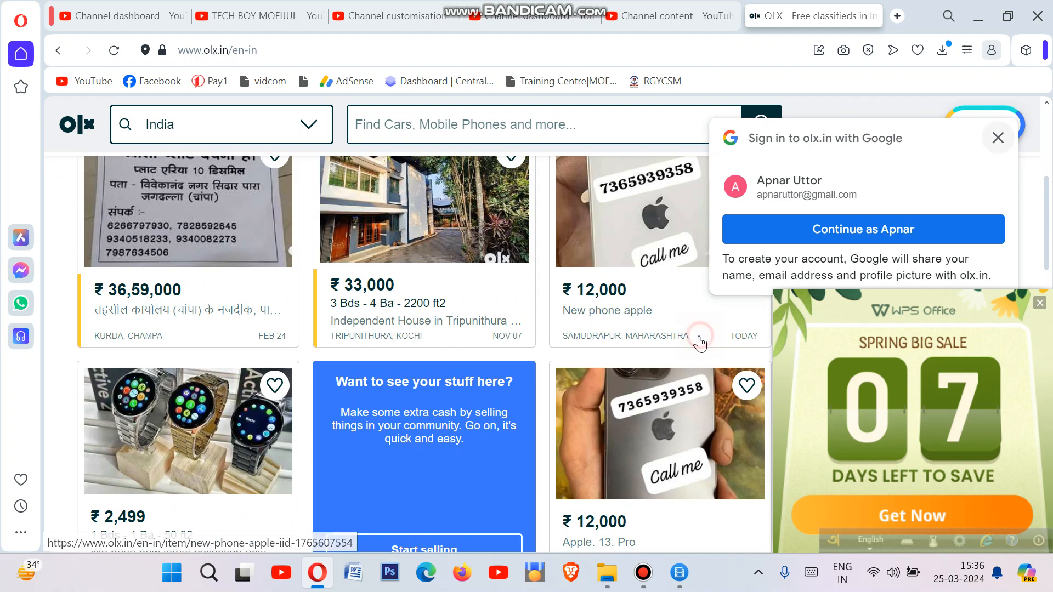
scroll(191, 293, "up", 3)
scroll(116, 288, "up", 2)
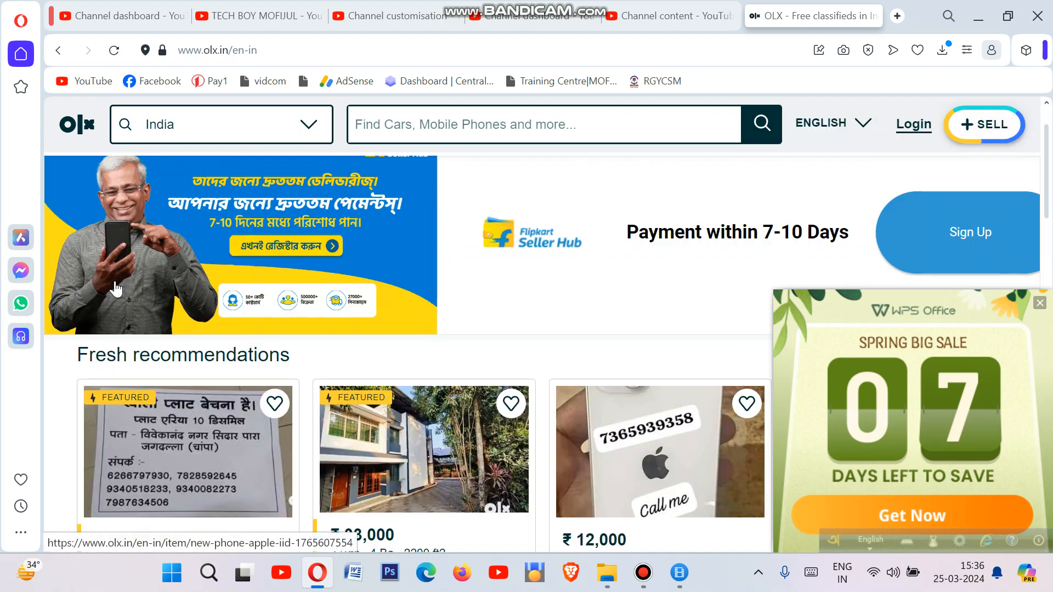
scroll(116, 289, "up", 2)
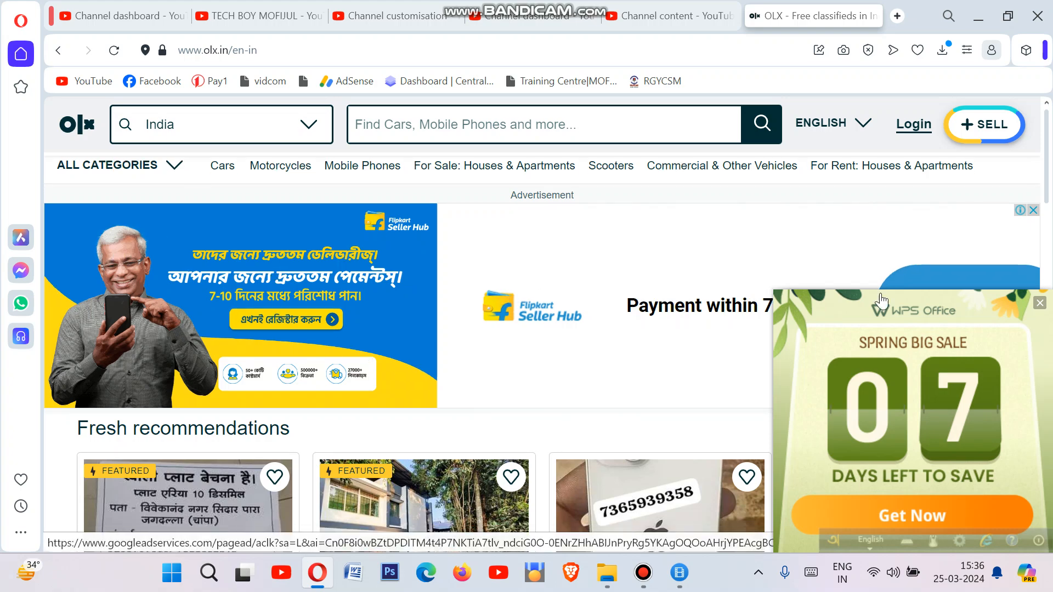
scroll(938, 243, "down", 3)
scroll(937, 243, "up", 3)
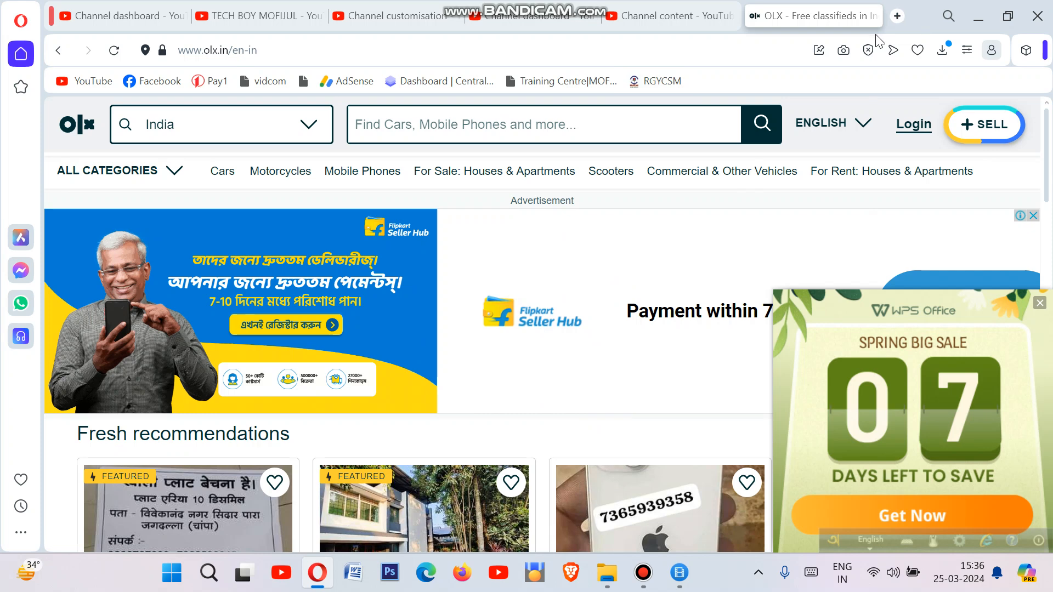
key("ctrl+t")
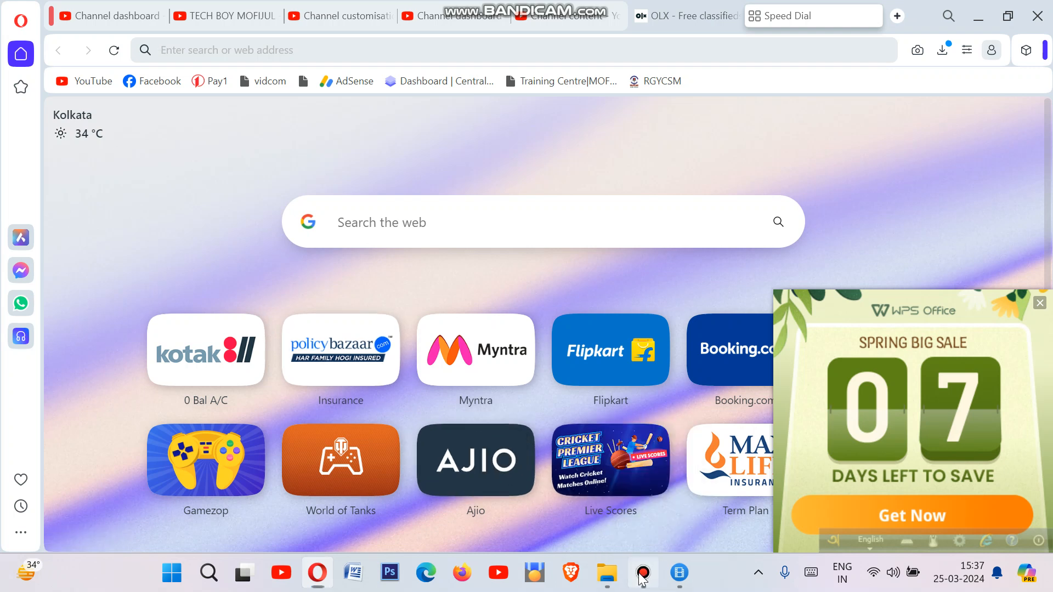
Step: Bring the Bandicam recorder window up from the taskbar
left_click(641, 573)
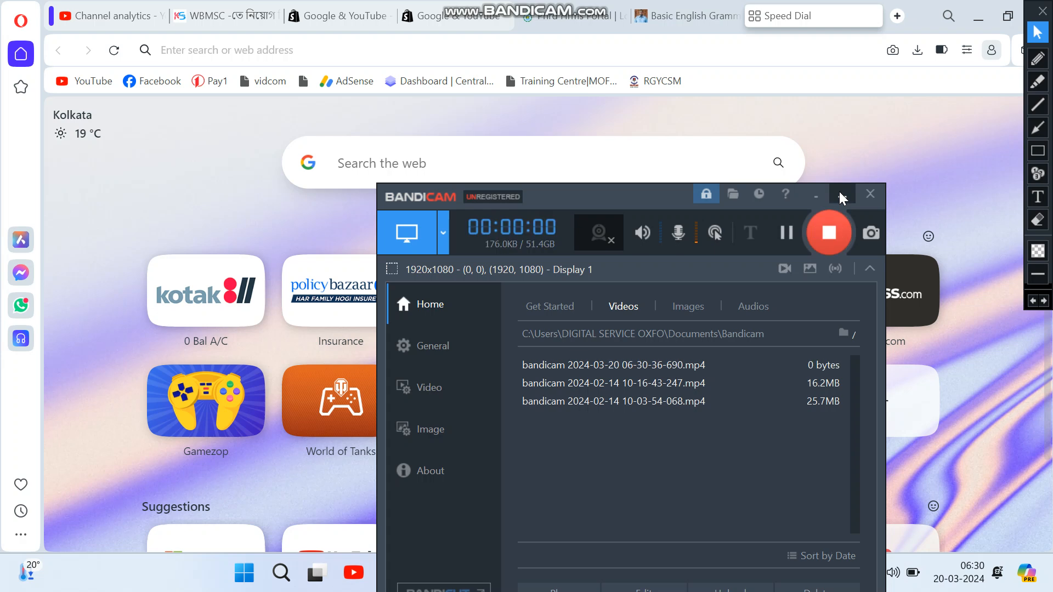
Step: Minimize the Bandicam window to reveal Opera's Speed Dial page
left_click(841, 196)
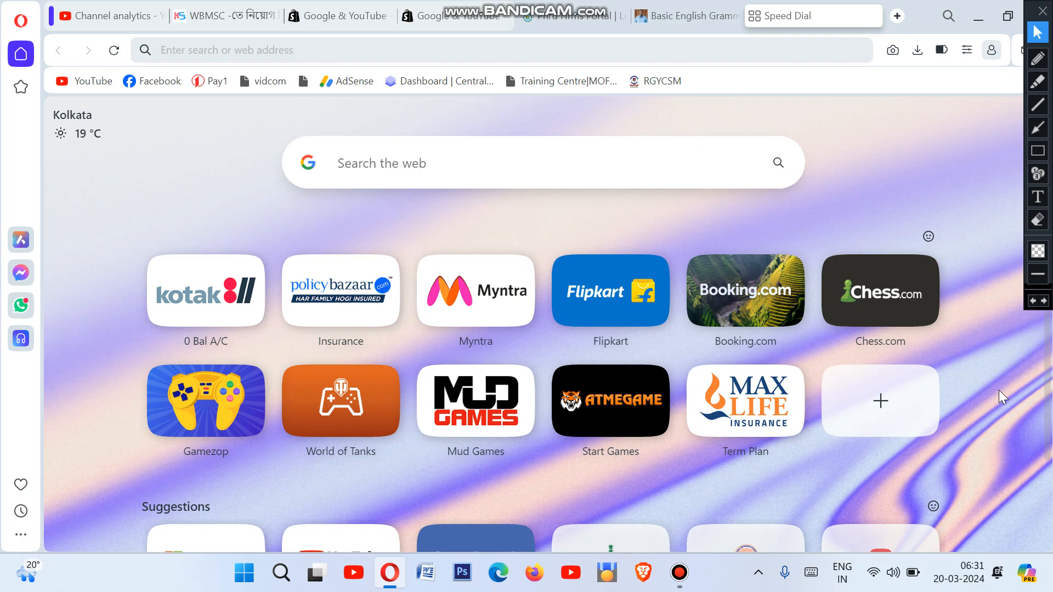
Step: Go to blogger.com in the new tab
type("bl")
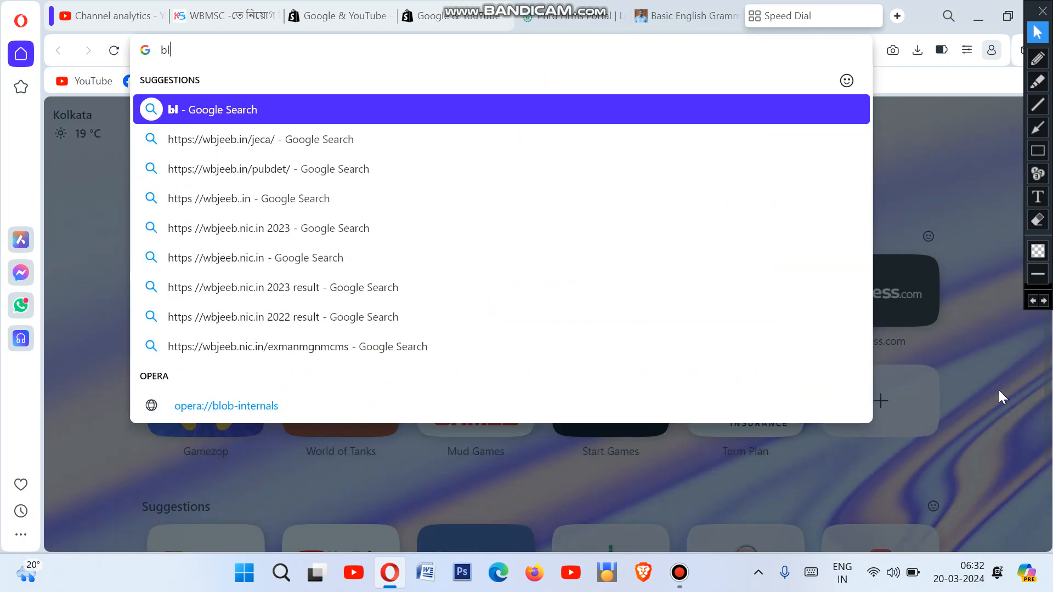
type("o")
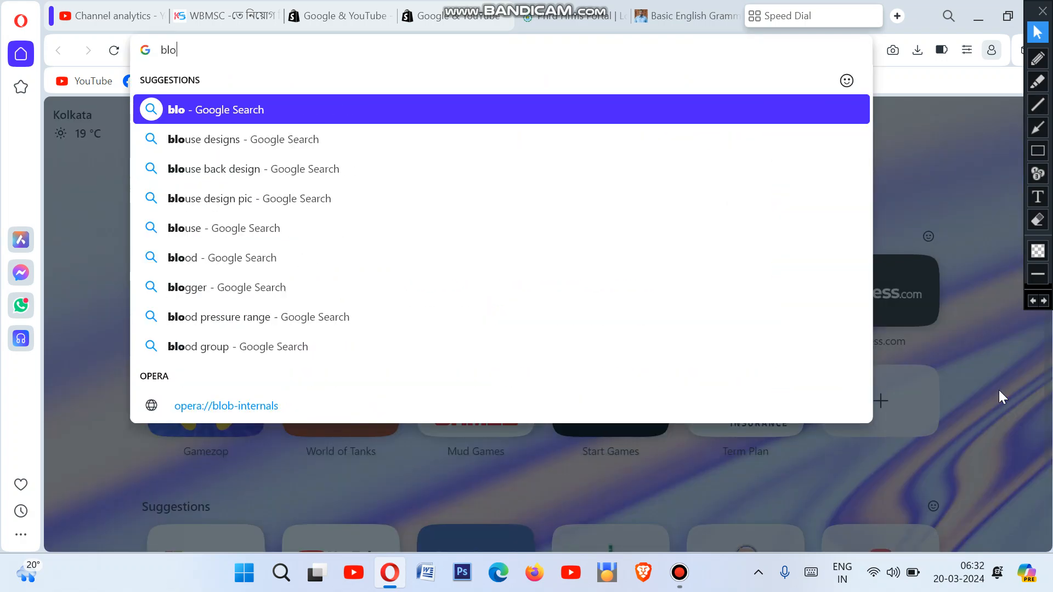
type("gger")
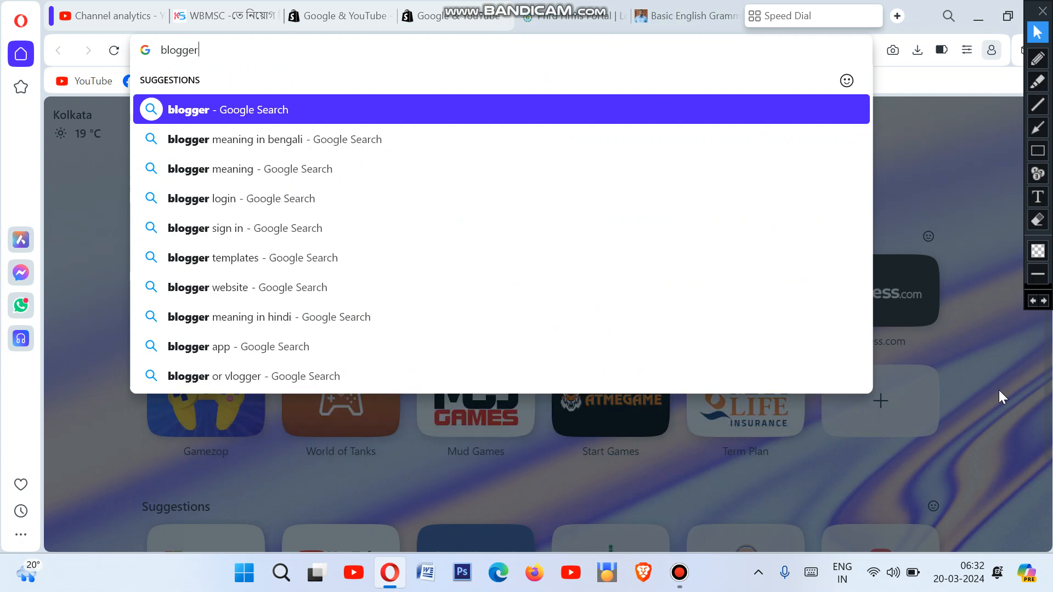
type(".com")
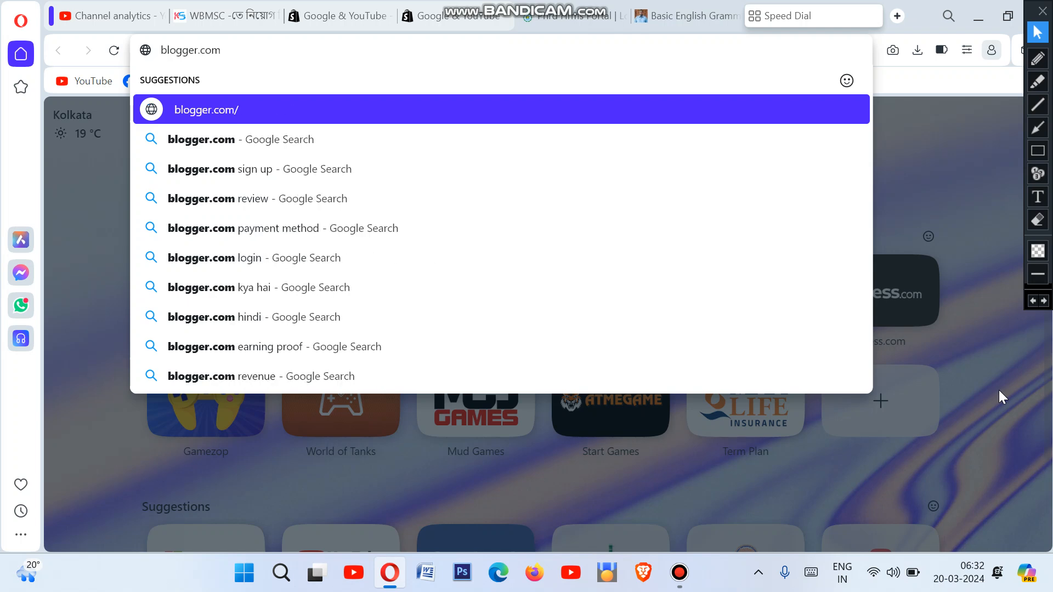
key("Return")
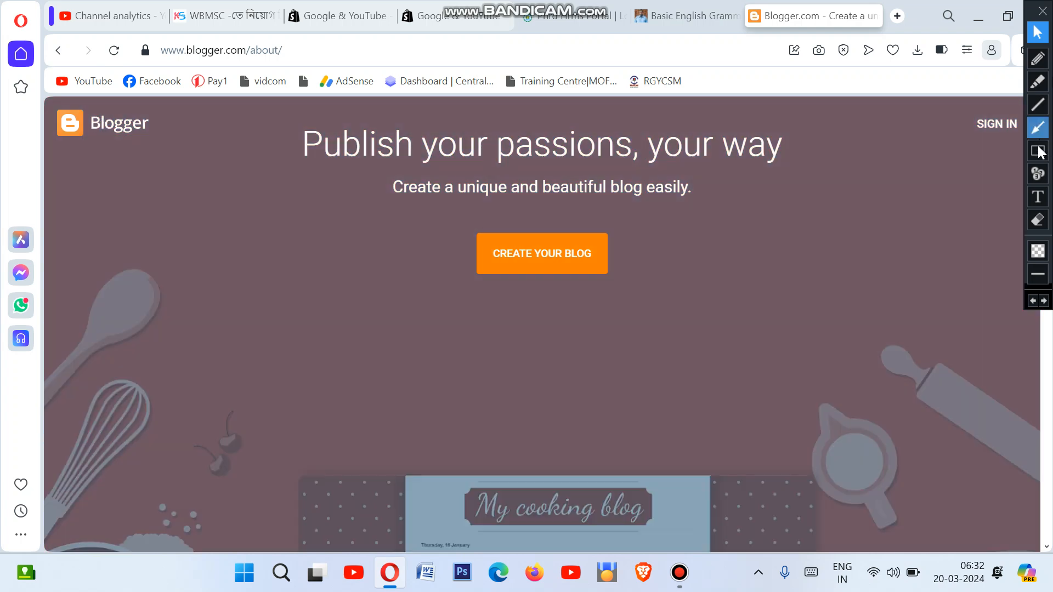
Step: Draw red boxes around the Blogger logo and the blogger.com address, then scroll the page
left_click(1037, 151)
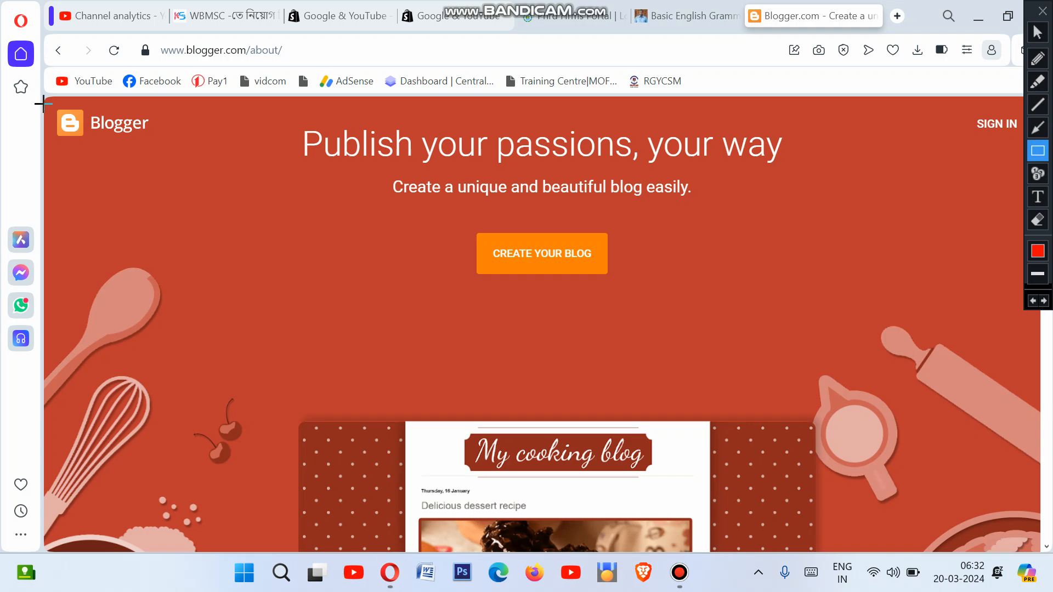
mouse_move(43, 104)
left_mouse_down()
mouse_move(174, 134)
mouse_move(167, 159)
left_mouse_up()
mouse_move(141, 36)
left_mouse_down()
mouse_move(244, 70)
mouse_move(298, 64)
left_mouse_up()
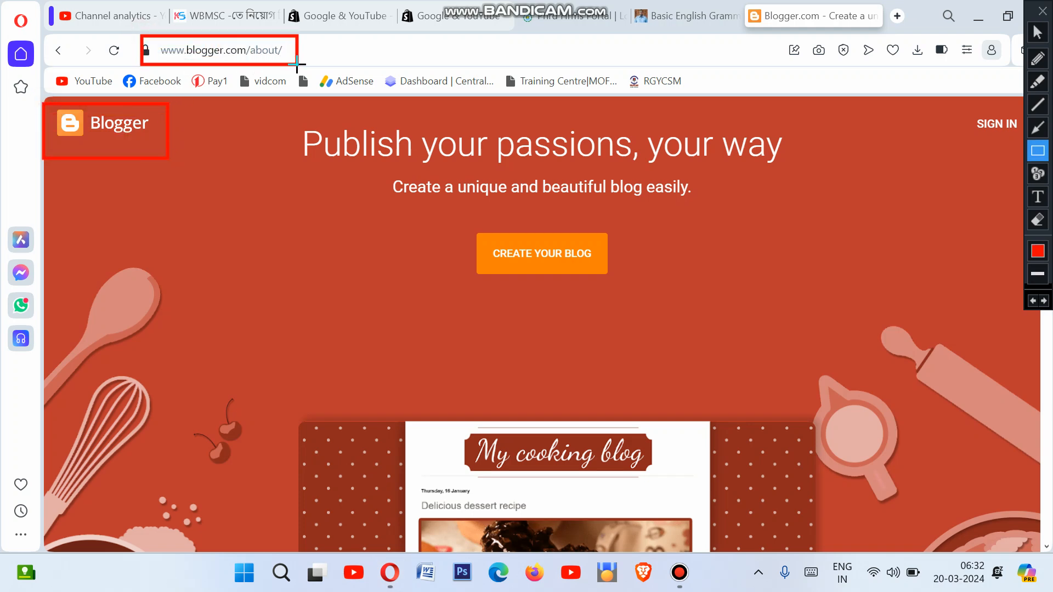
left_click(1040, 33)
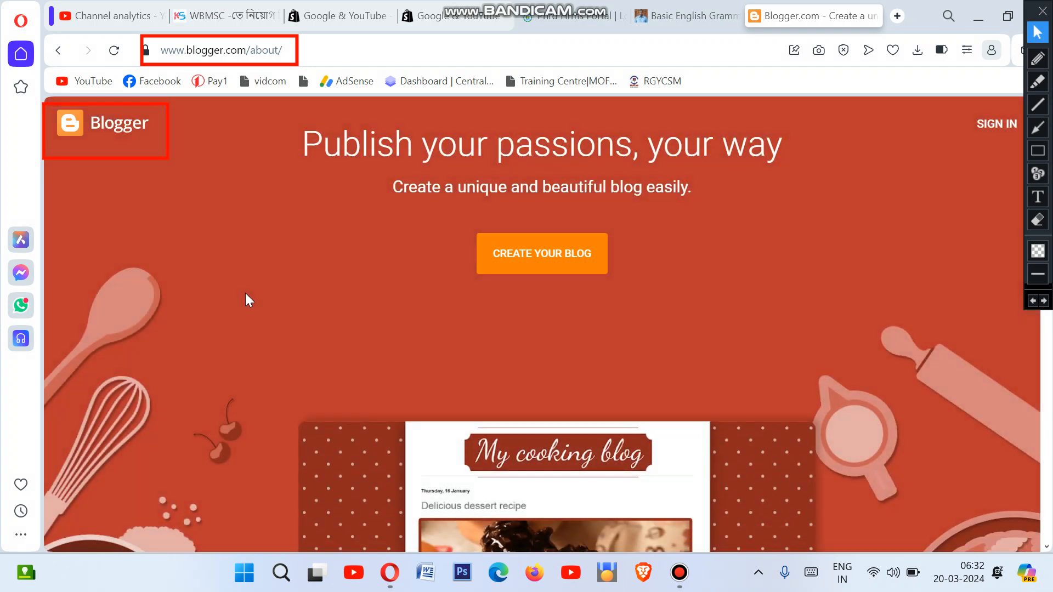
scroll(245, 294, "down", 10)
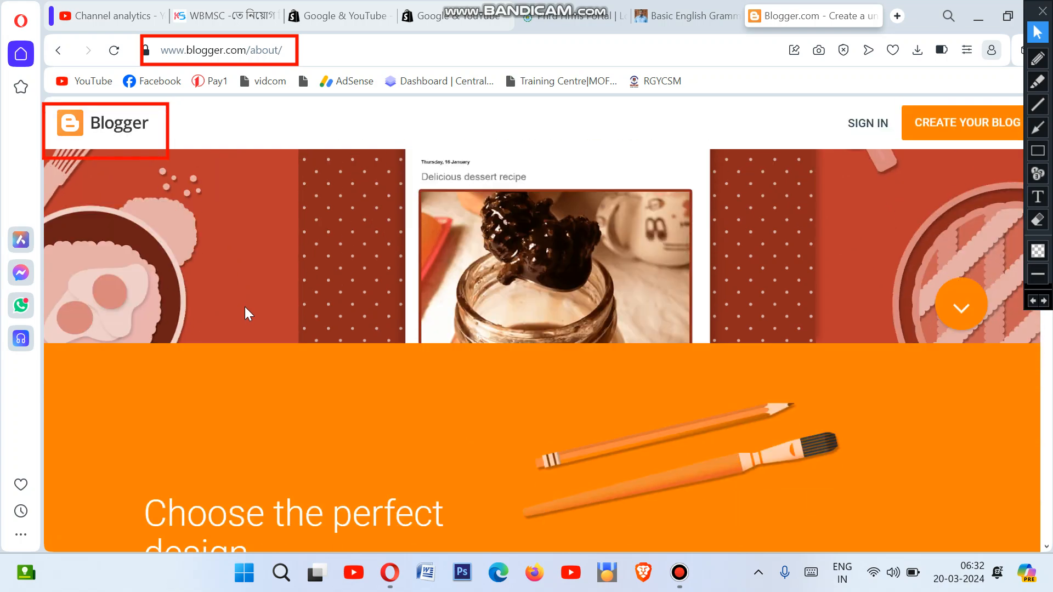
scroll(268, 309, "down", 4)
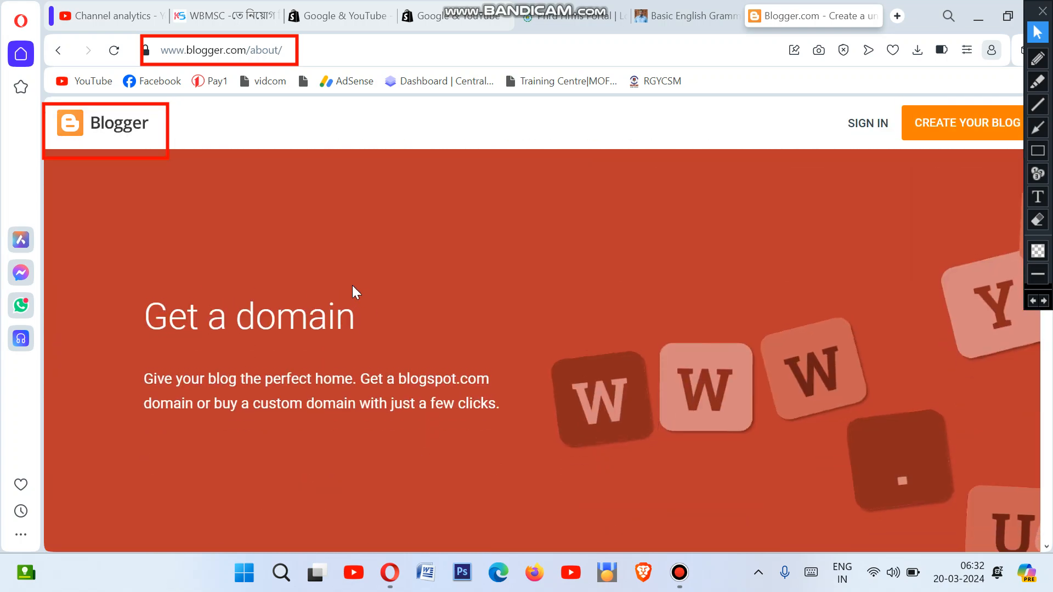
scroll(354, 287, "up", 8)
scroll(546, 319, "up", 4)
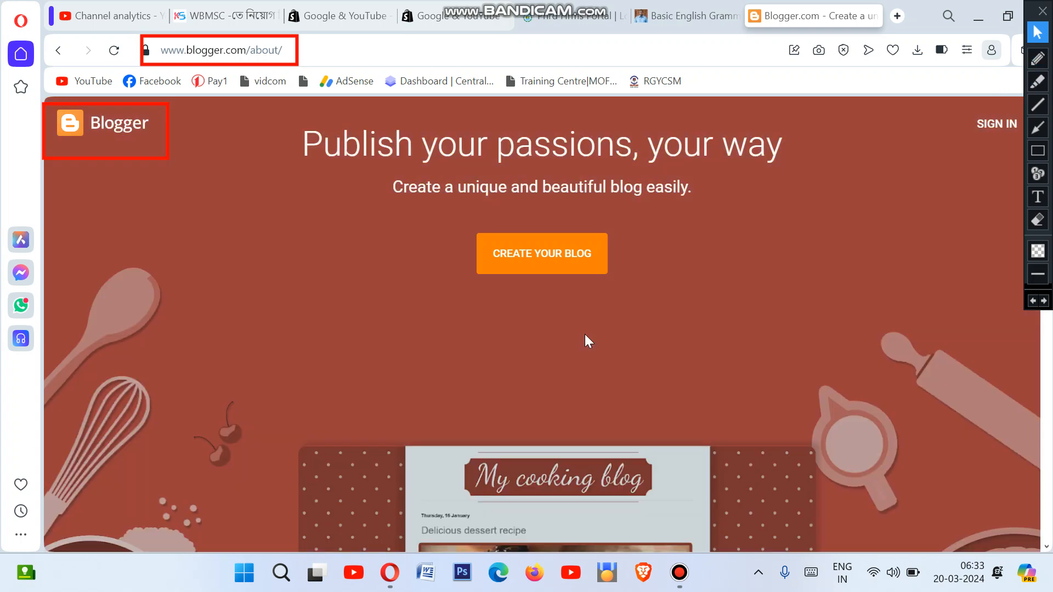
left_click(1037, 150)
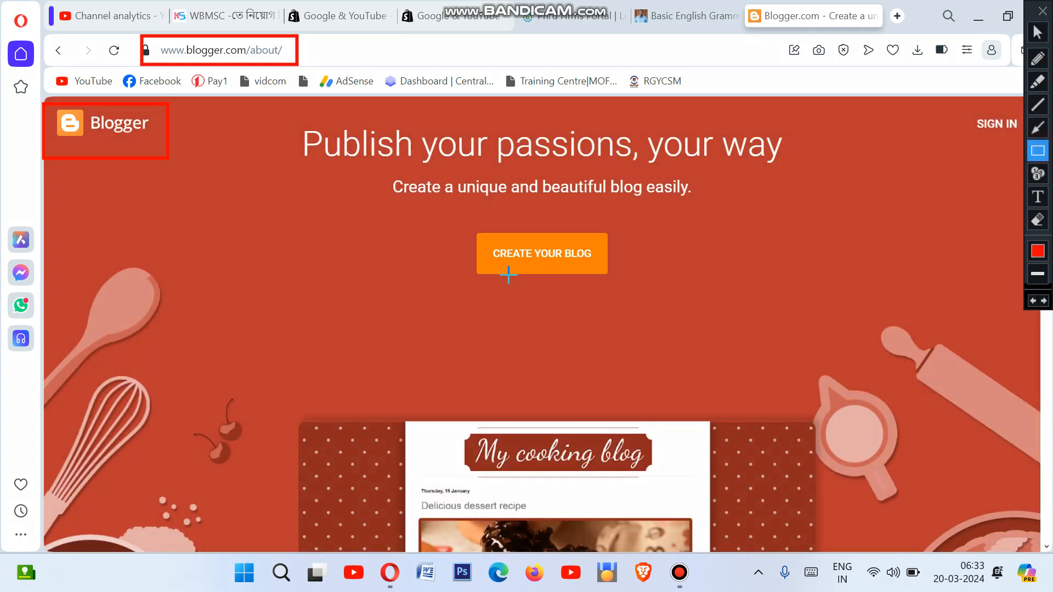
left_click_drag(449, 222, 625, 291)
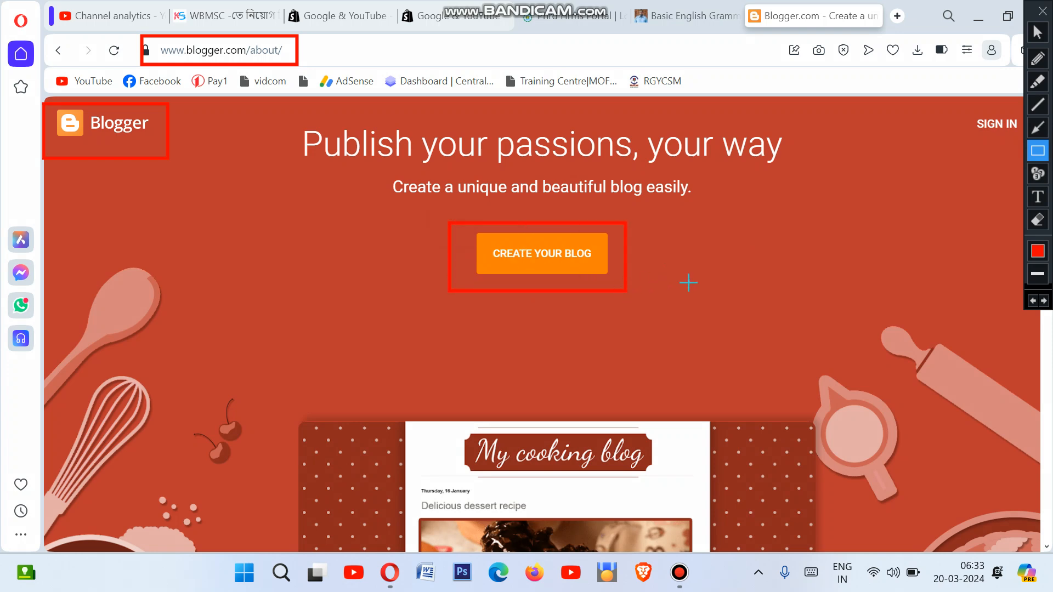
left_click(1040, 33)
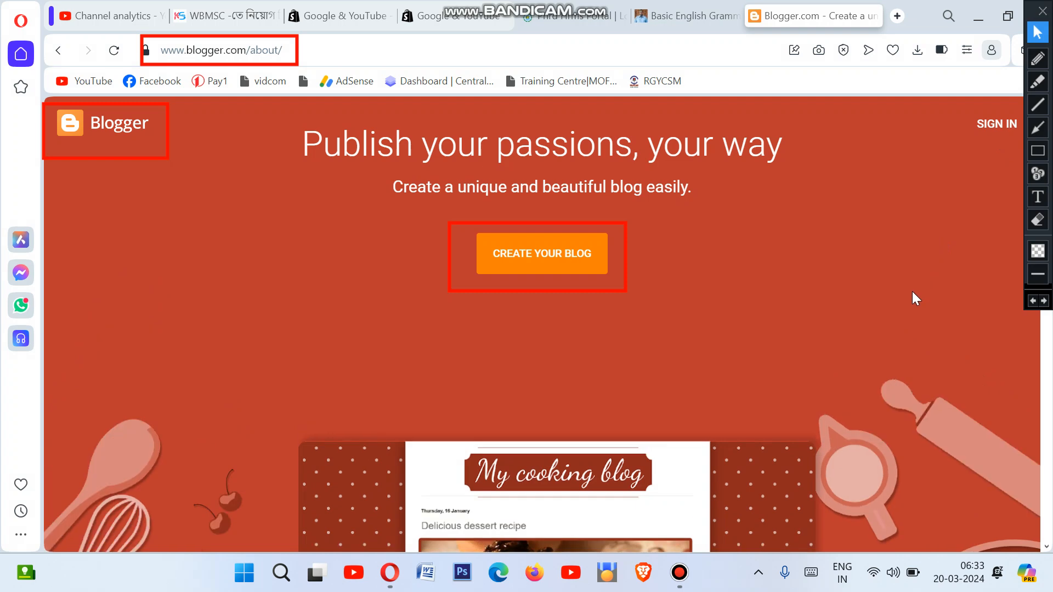
left_click(912, 291)
scroll(913, 291, "down", 5)
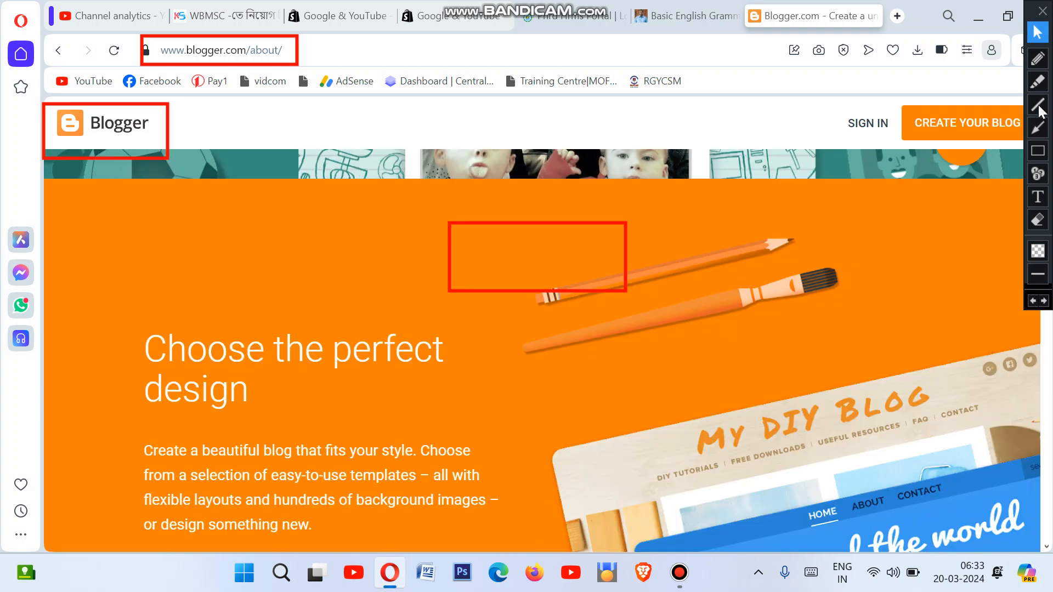
left_click(1037, 151)
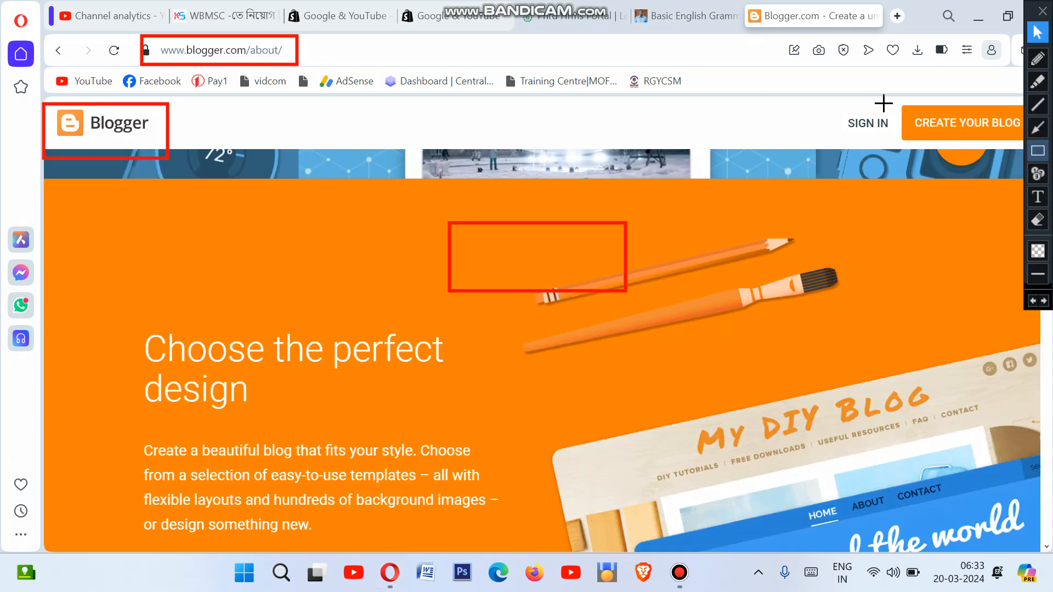
left_click_drag(883, 102, 1038, 146)
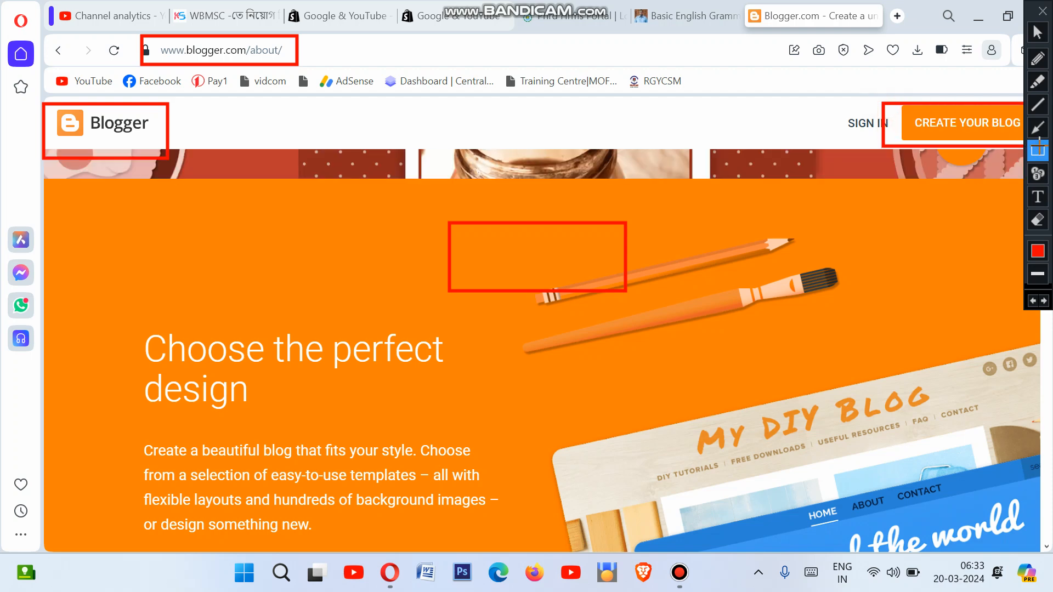
left_click(1037, 34)
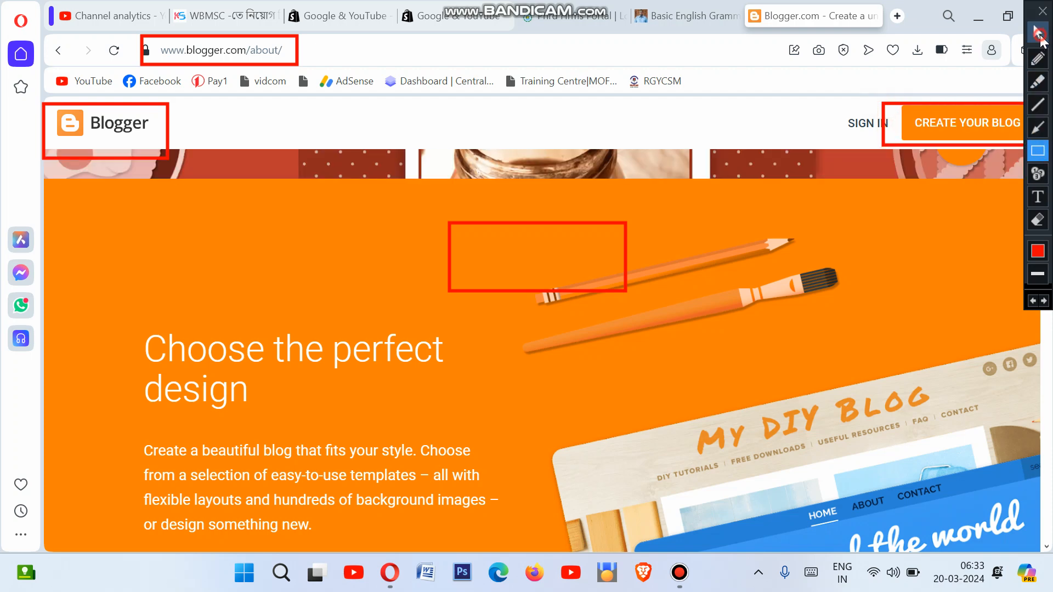
scroll(847, 223, "up", 1)
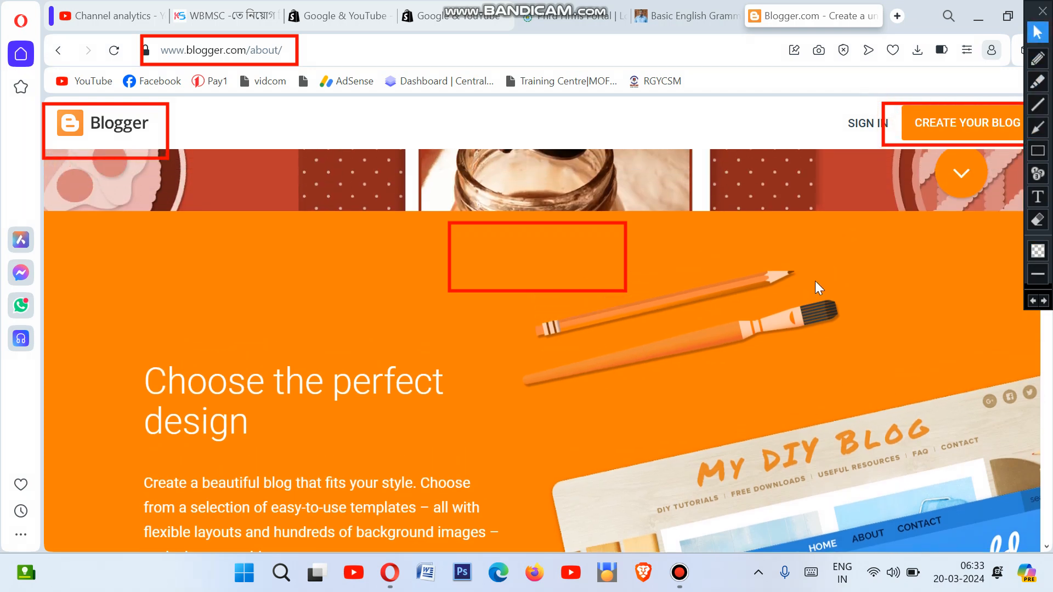
scroll(817, 296, "up", 4)
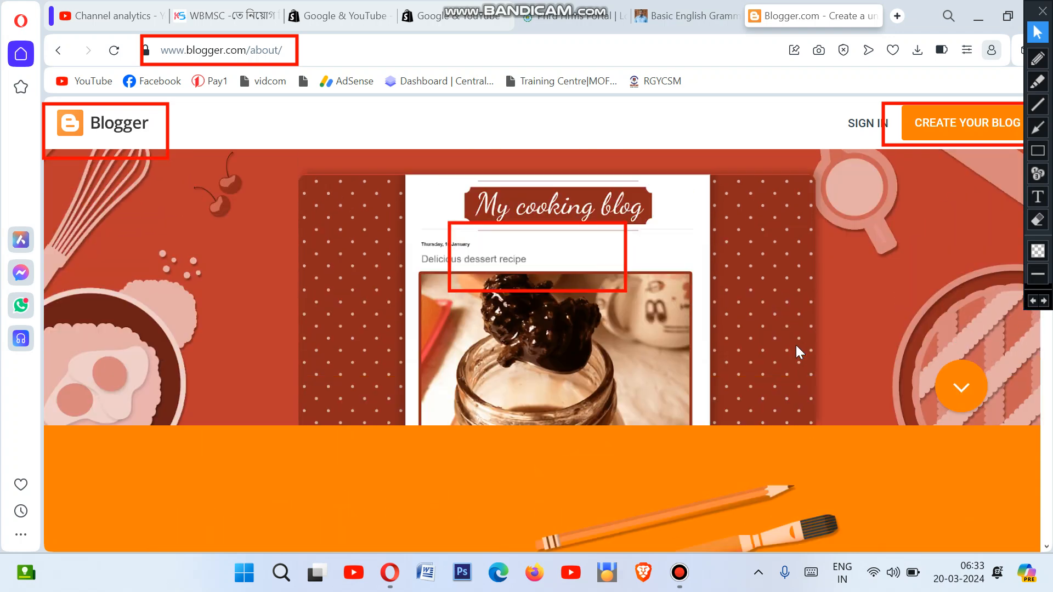
scroll(797, 346, "up", 2)
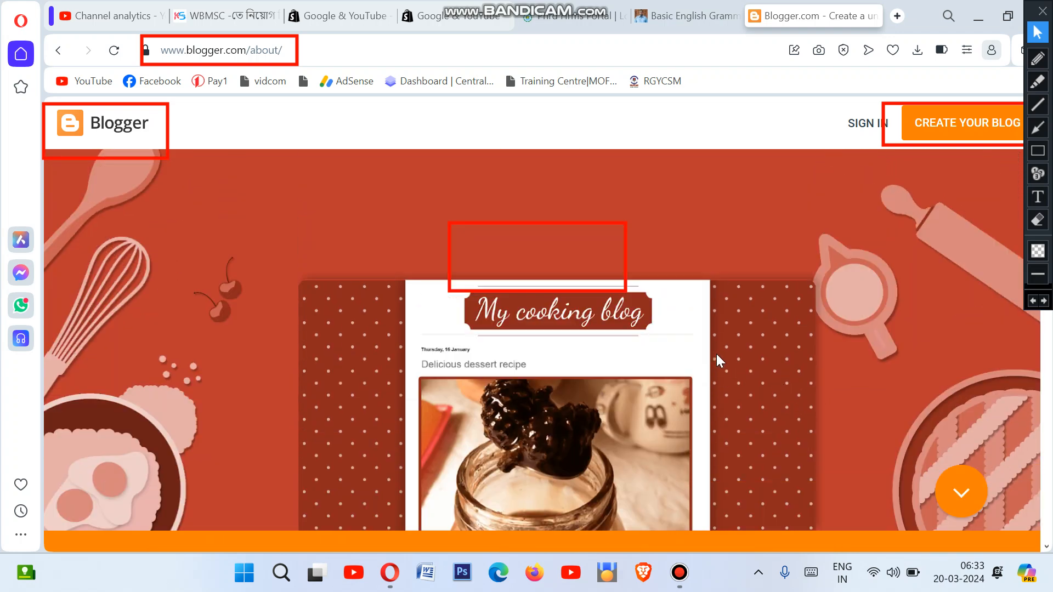
scroll(716, 360, "up", 1)
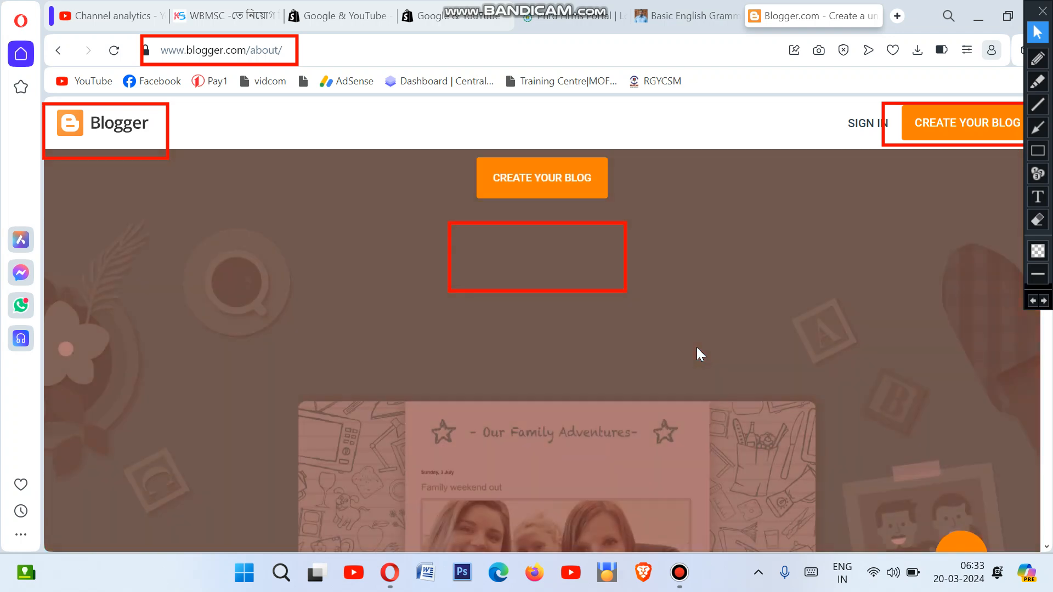
scroll(696, 348, "up", 2)
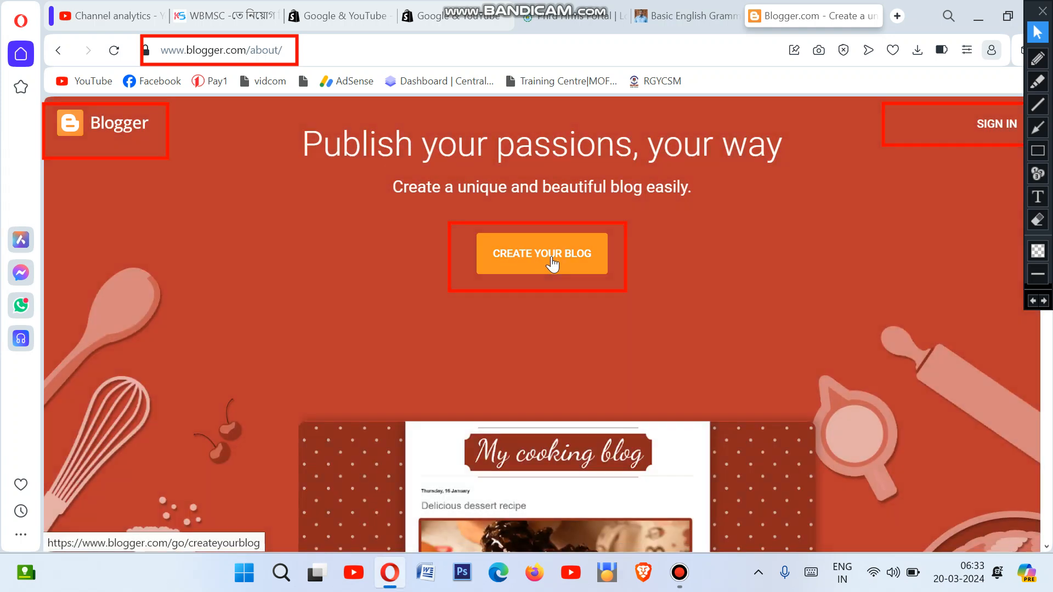
Step: Choose CREATE YOUR BLOG on Blogger's about page
left_click(551, 263)
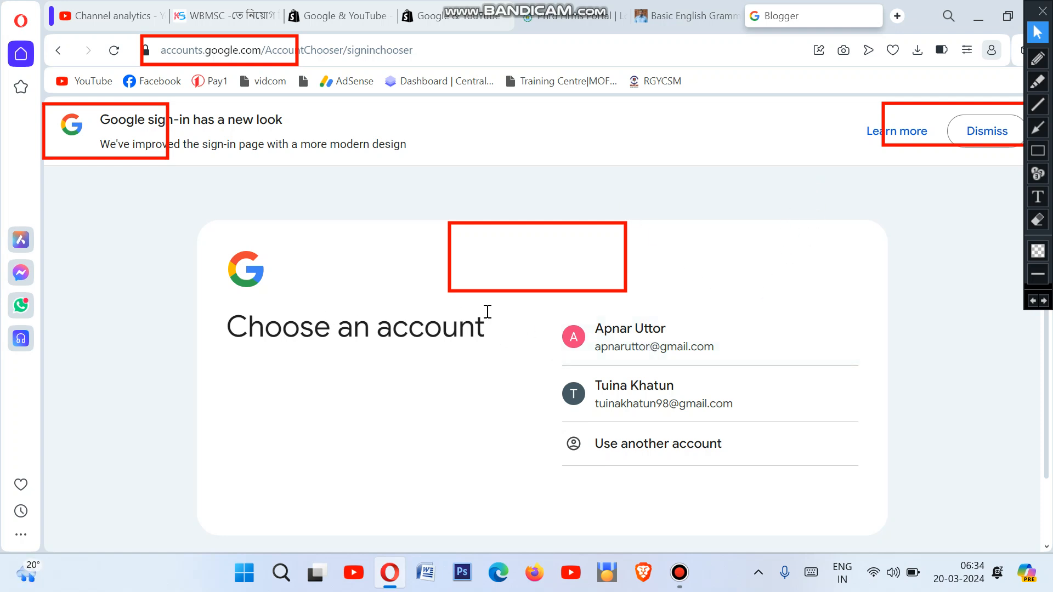
Step: Pick the blog's Google account, submit its password, and erase the red annotation boxes
left_click(642, 333)
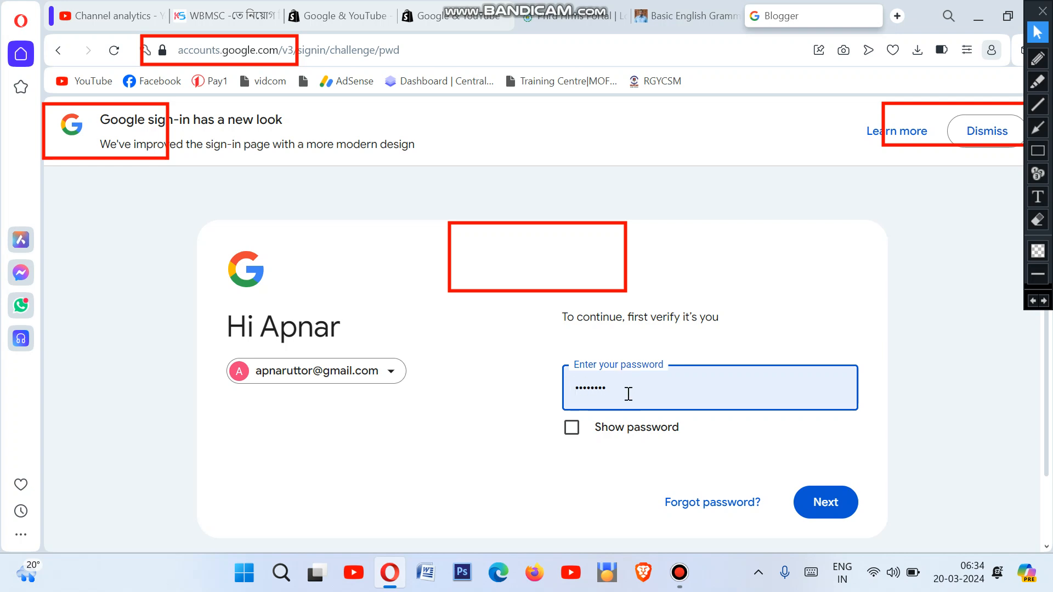
left_click(844, 508)
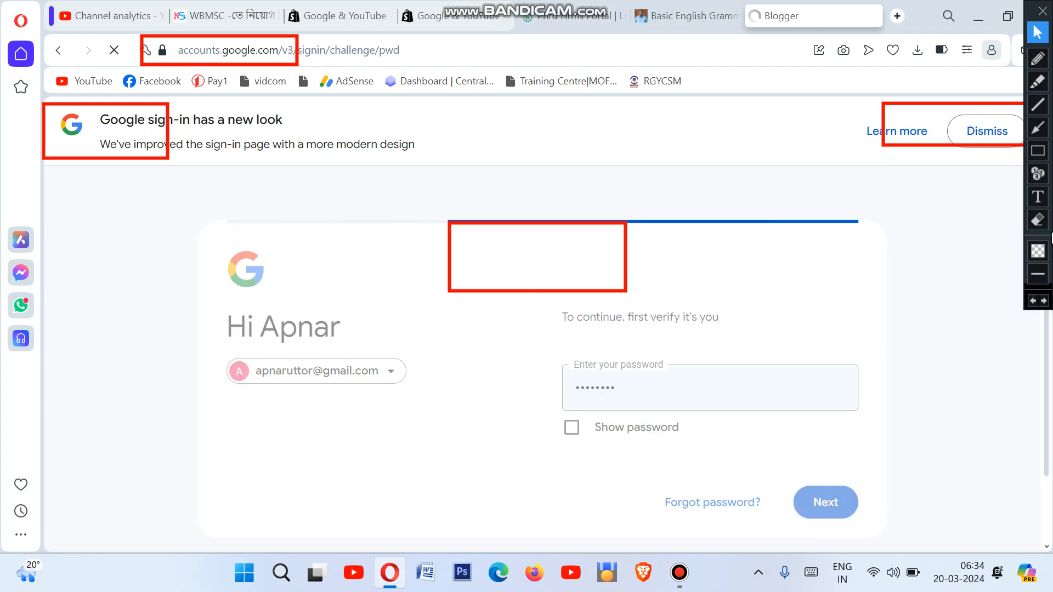
left_click(1040, 225)
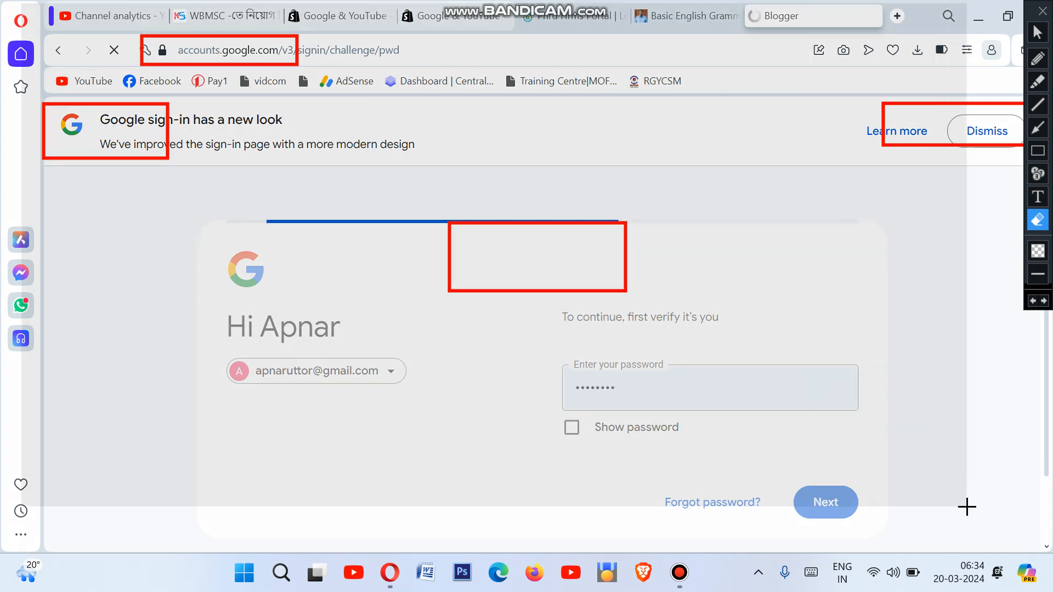
left_click_drag(1021, 540, 1028, 543)
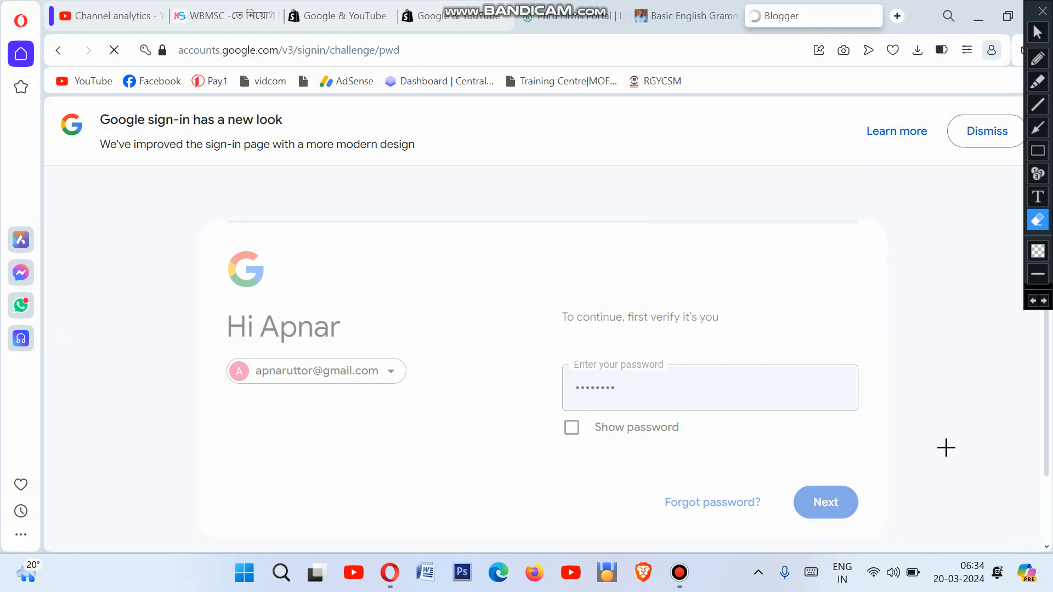
Step: Enter 'Apnar Uttor' as the new blog's title
left_click(1037, 32)
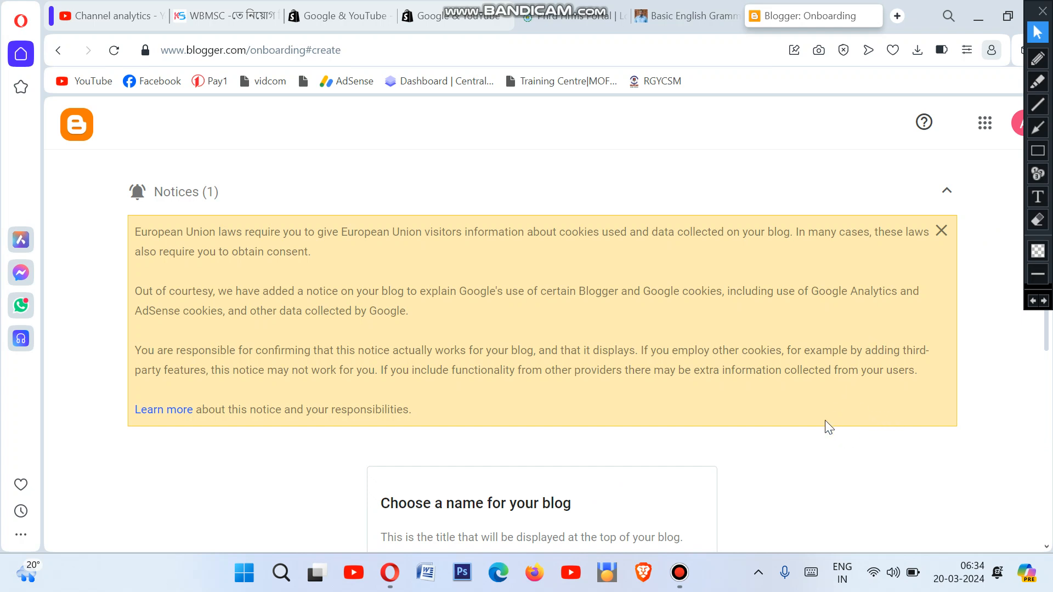
scroll(828, 427, "down", 3)
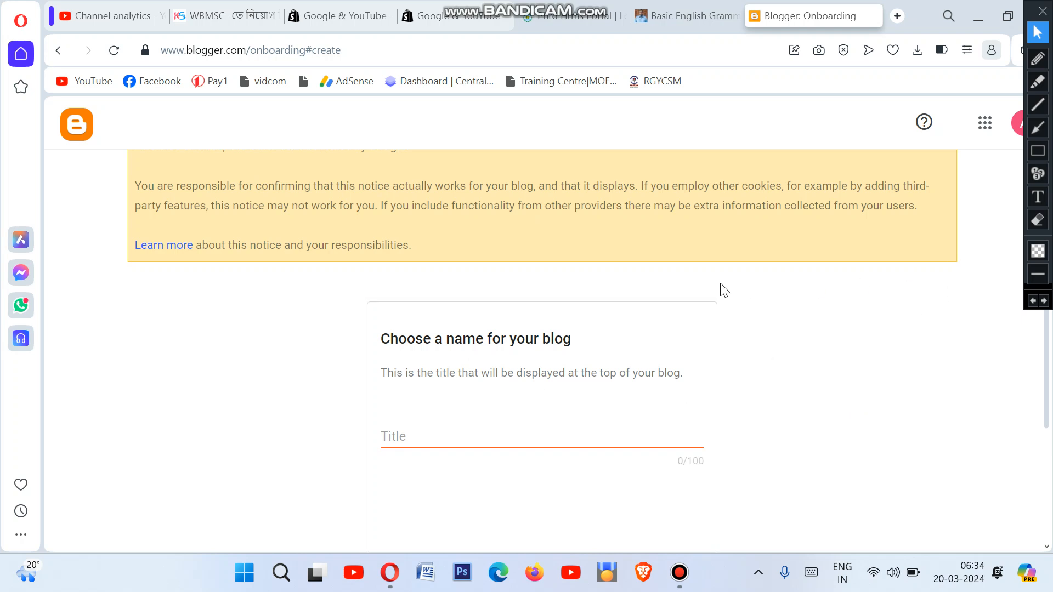
scroll(685, 305, "down", 1)
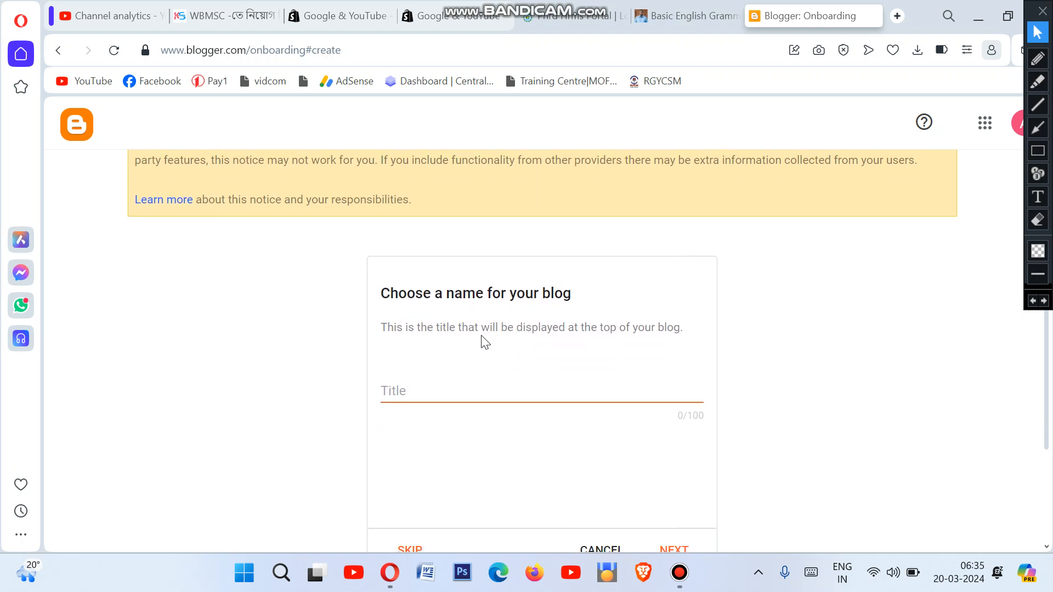
scroll(444, 329, "down", 1)
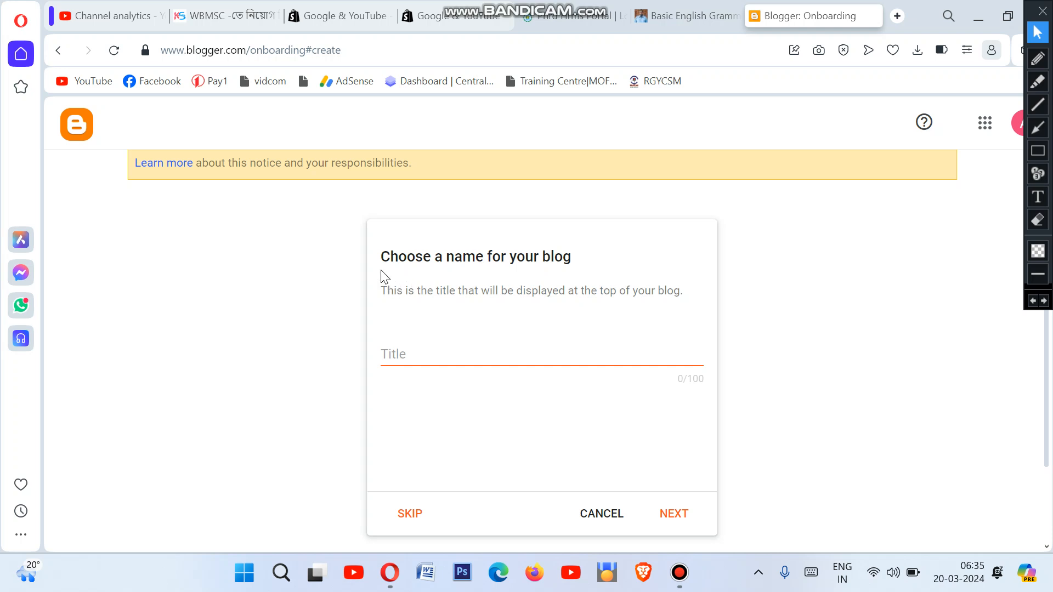
left_click(441, 352)
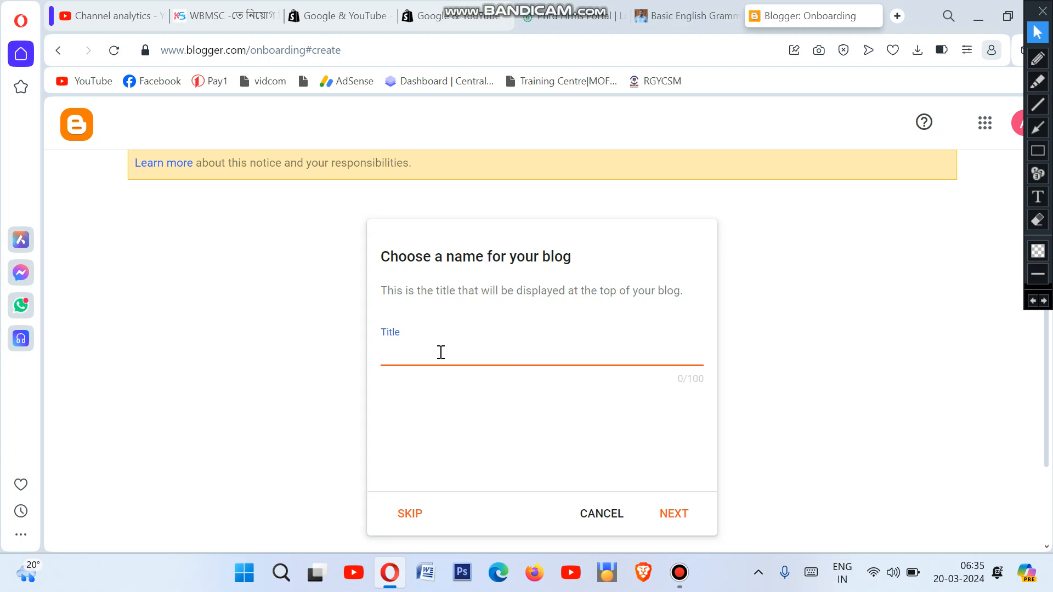
type("Apnar Uttor")
left_click(455, 403)
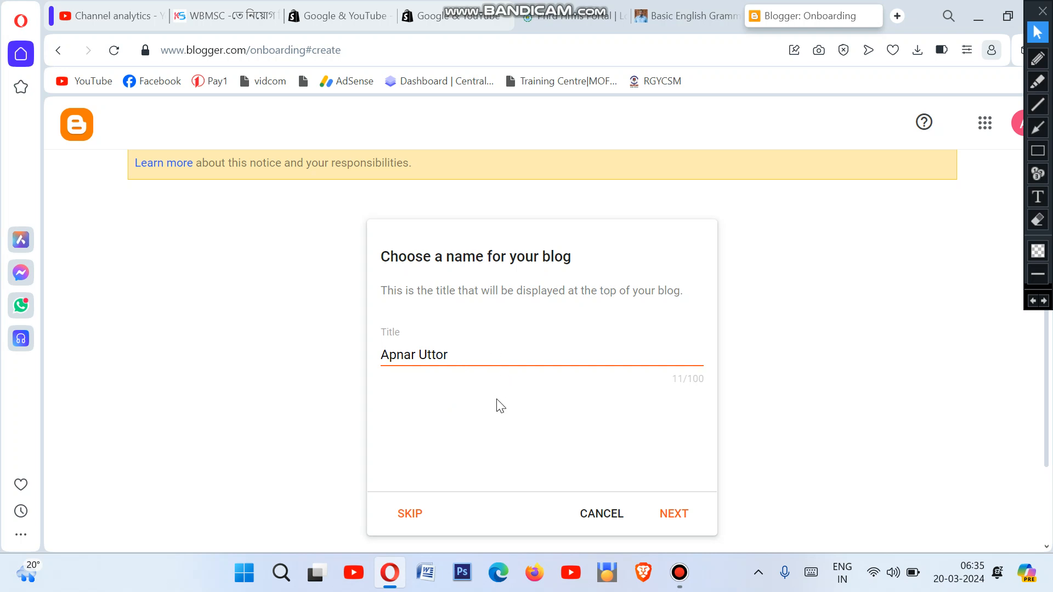
Step: Try 'apnaruttor' as the blogspot.com address and check whether it is available
left_click(676, 518)
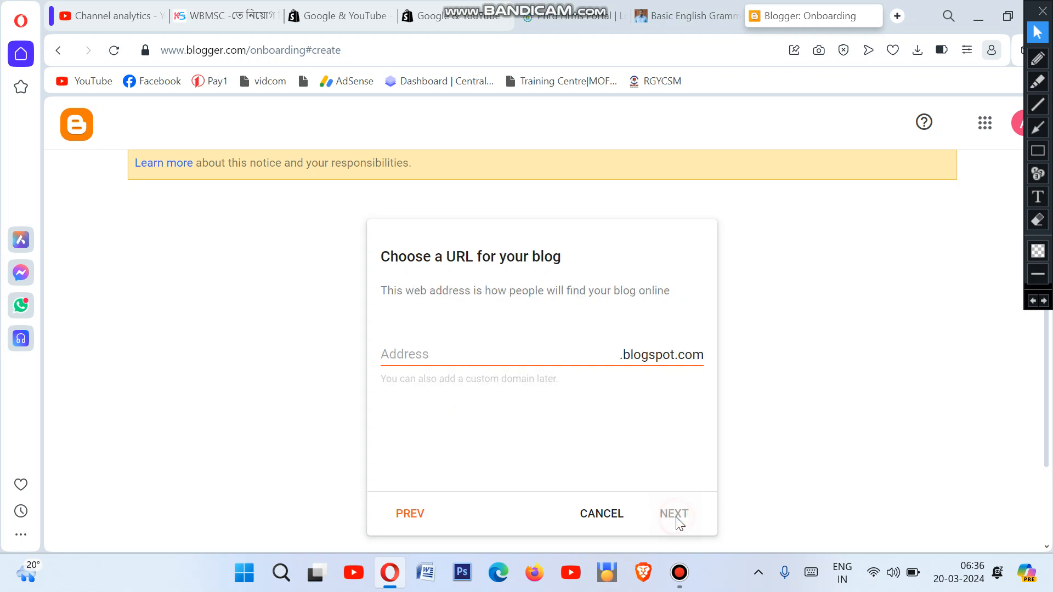
left_click(469, 357)
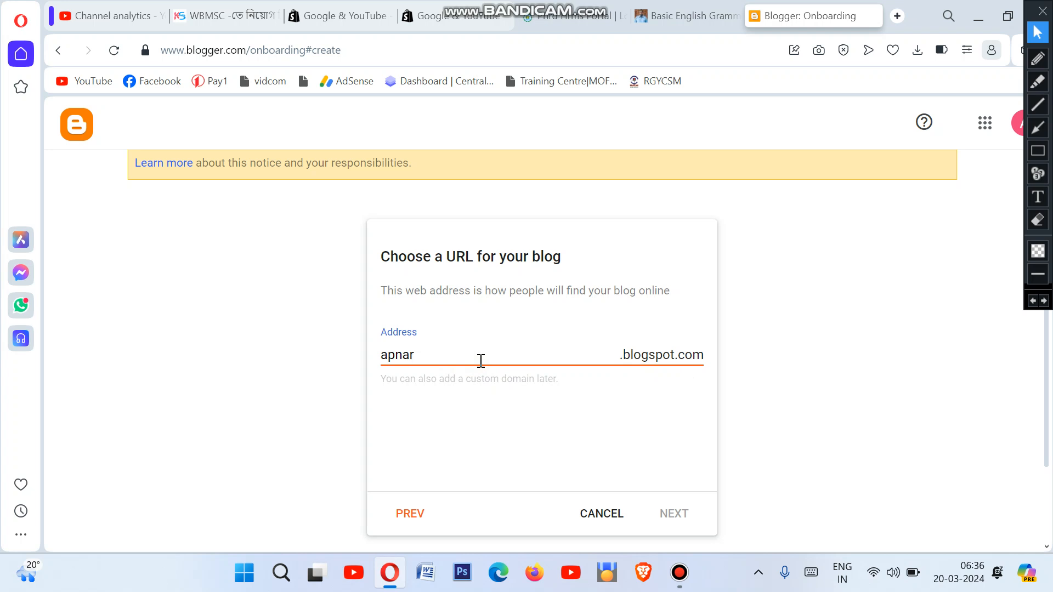
type("ttor")
left_click(449, 428)
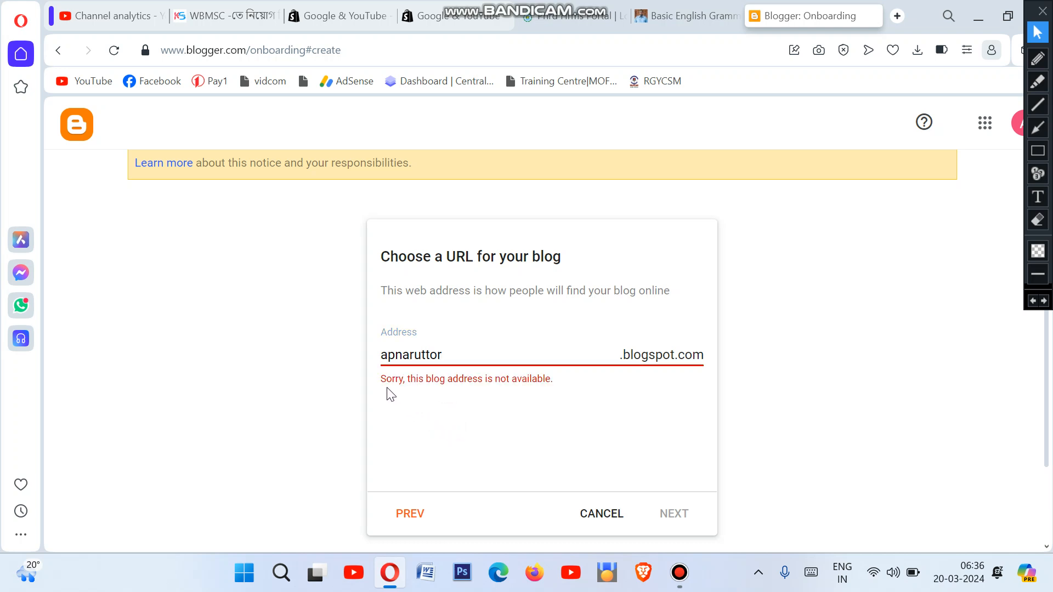
Step: Change the address to apnaruttor0.blogspot.com and continue to the display-name step
left_click(506, 360)
type("0")
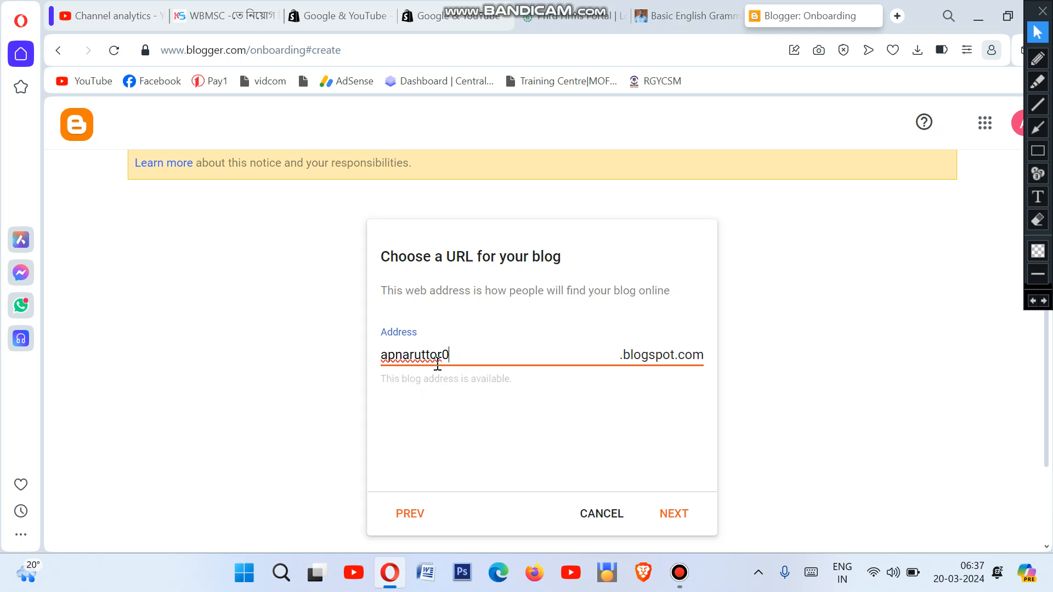
left_click(393, 385)
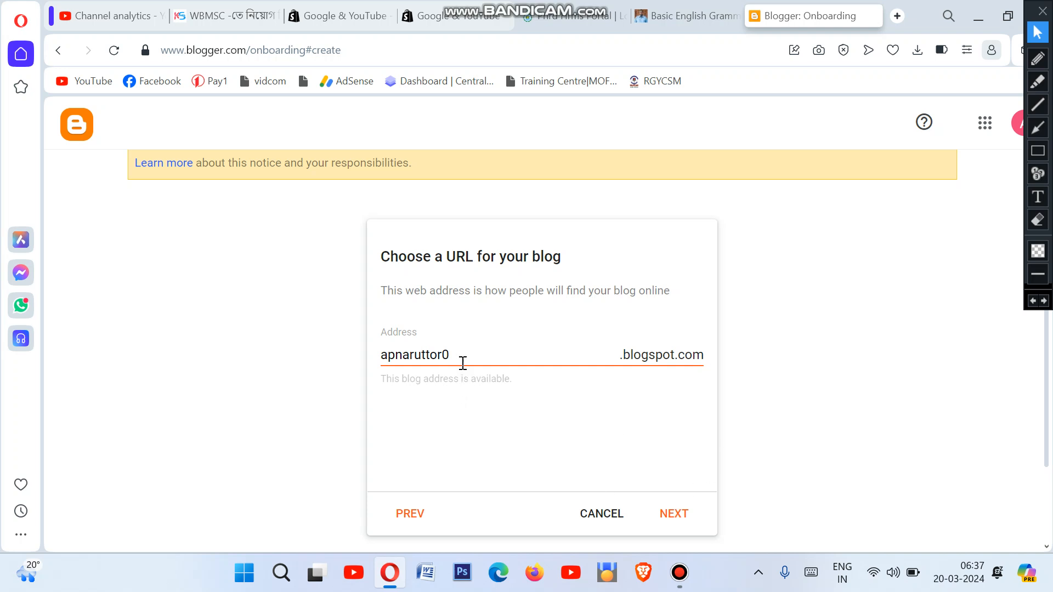
left_click(680, 520)
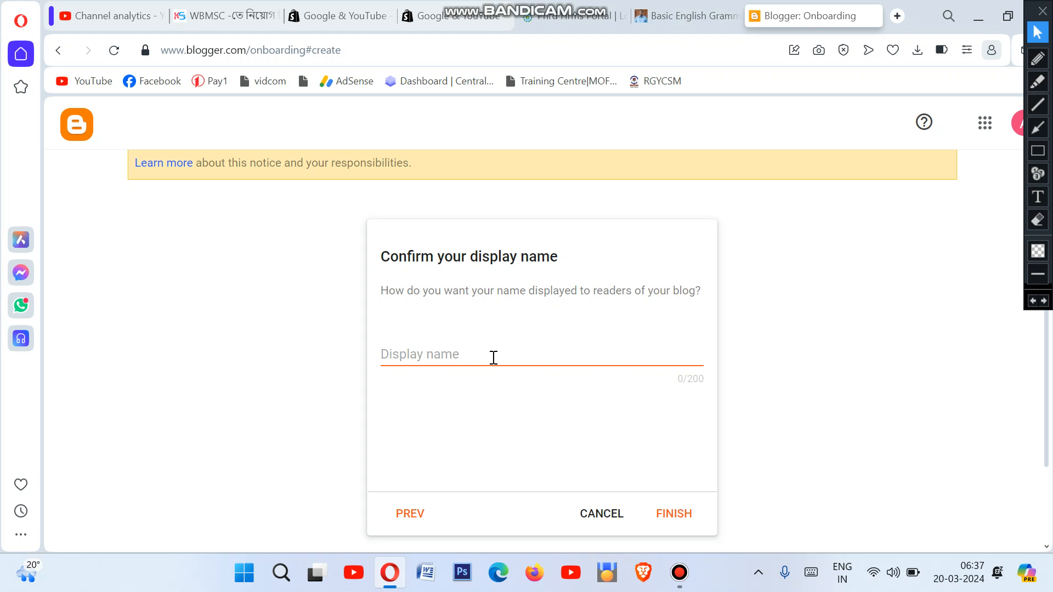
Step: Mark the 'Confirm your display name' heading and form with red annotation boxes
left_click(493, 357)
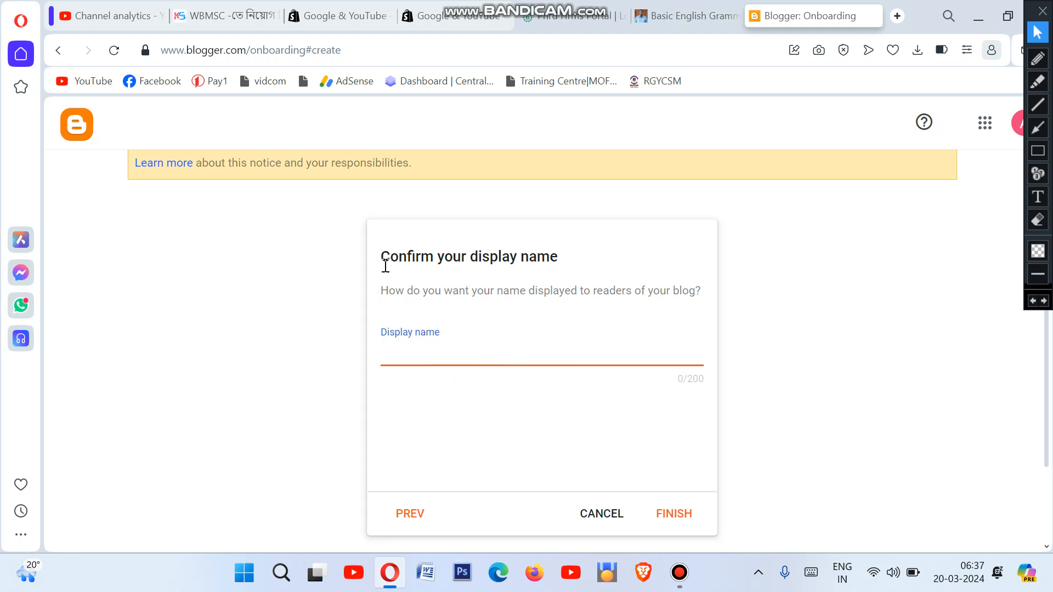
left_click_drag(383, 262, 559, 263)
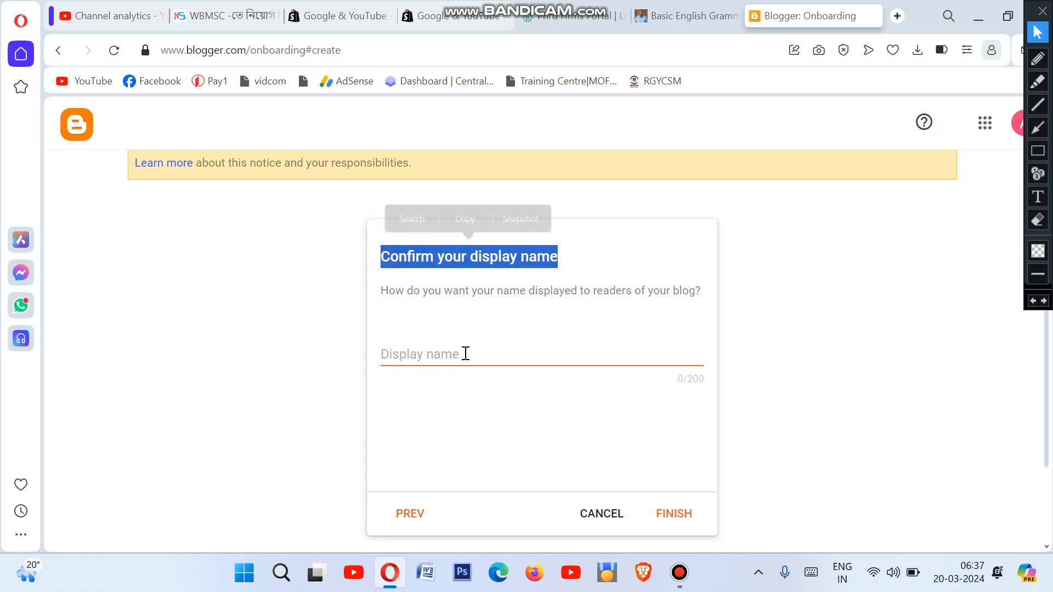
left_click(346, 427)
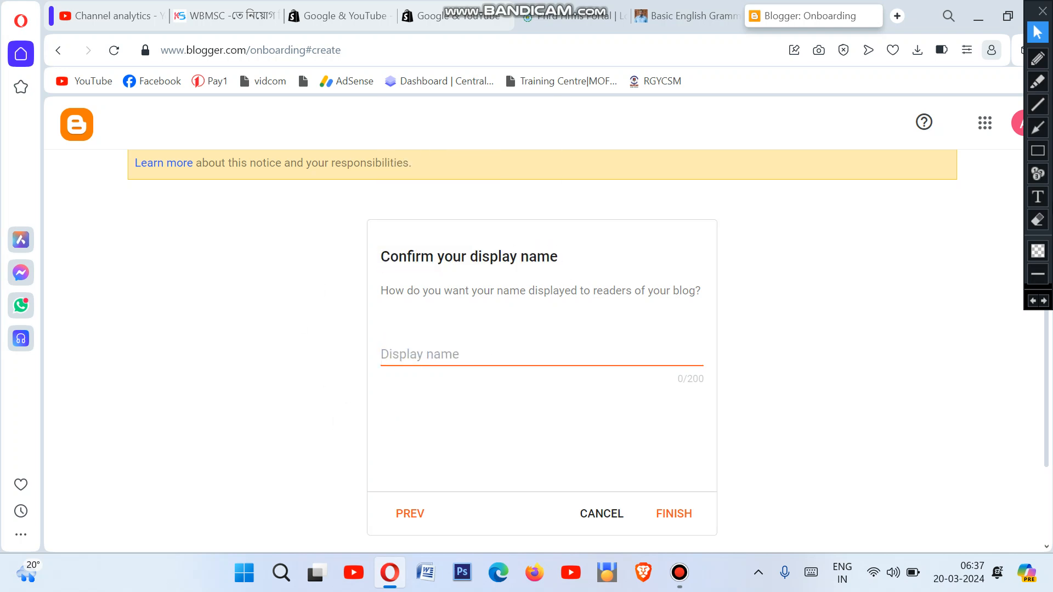
left_click(1037, 150)
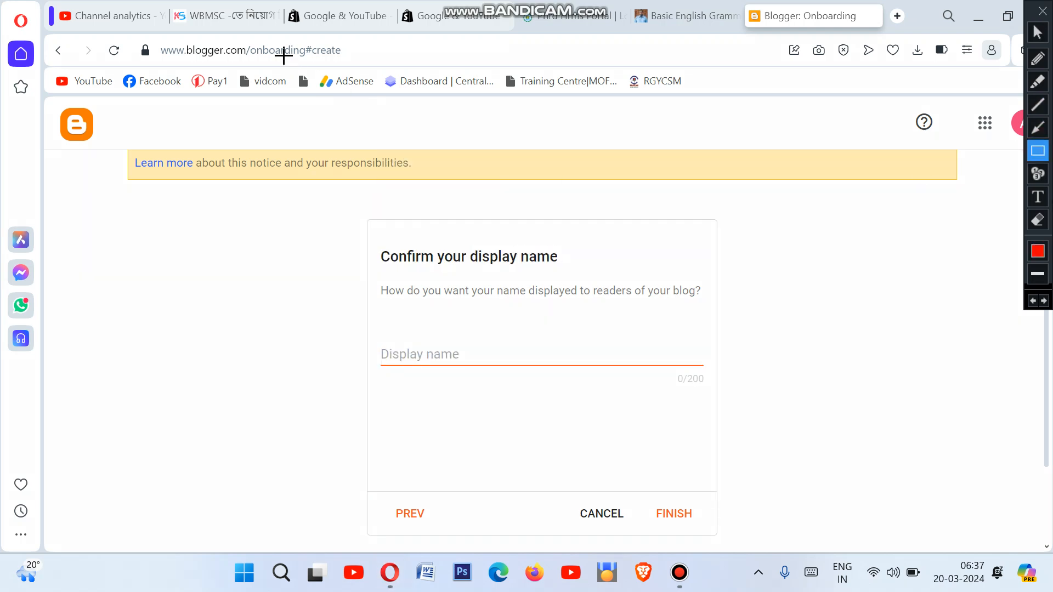
left_click_drag(175, 1, 248, 25)
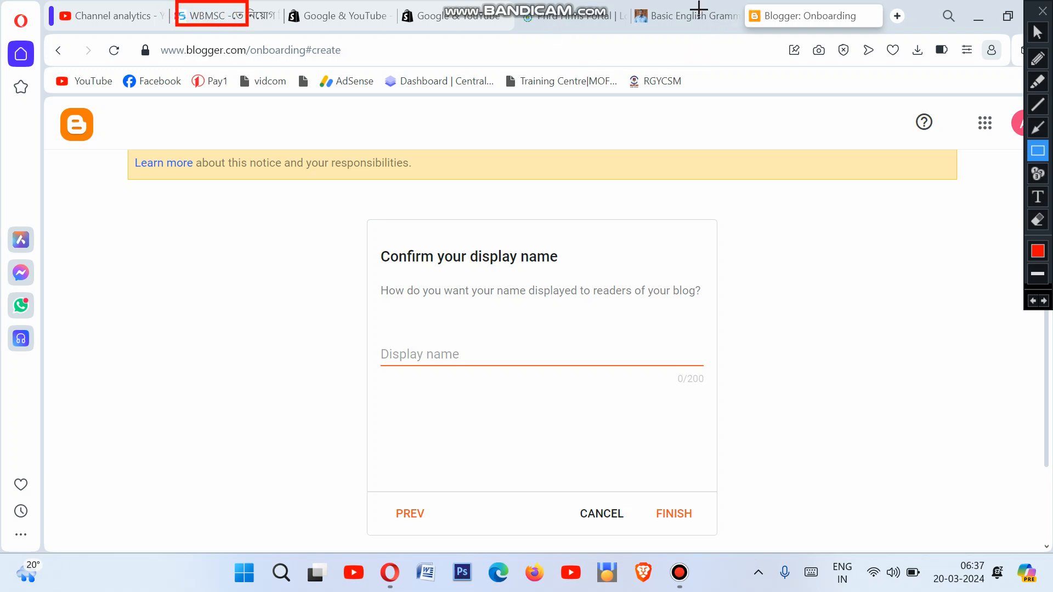
left_click_drag(775, 4, 826, 18)
left_click_drag(645, 4, 742, 24)
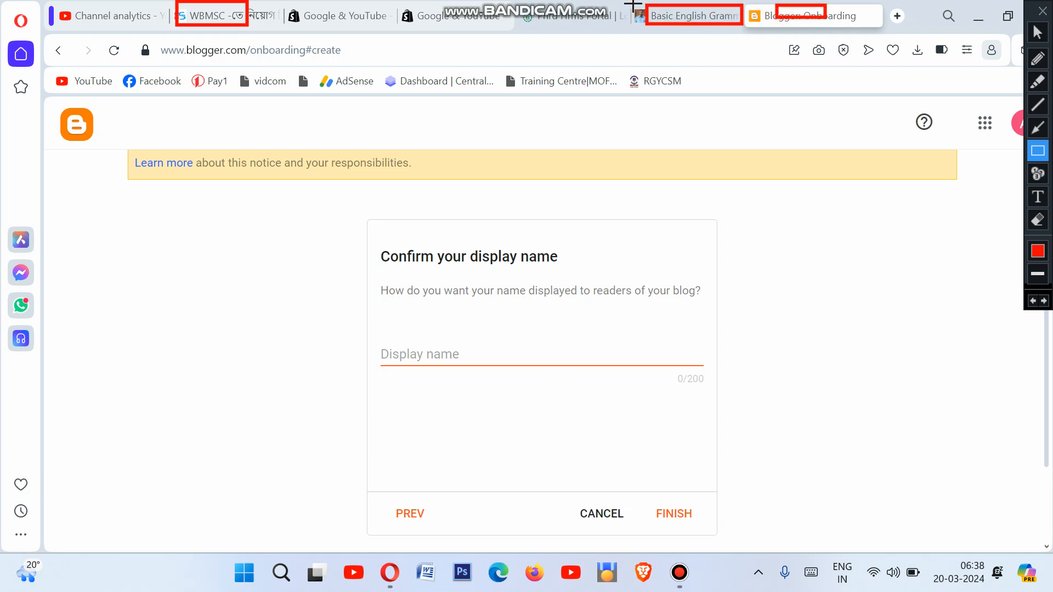
mouse_move(351, 316)
left_mouse_down()
mouse_move(632, 355)
mouse_move(740, 385)
left_mouse_up()
mouse_move(375, 240)
left_mouse_down()
mouse_move(417, 257)
mouse_move(576, 275)
left_mouse_up()
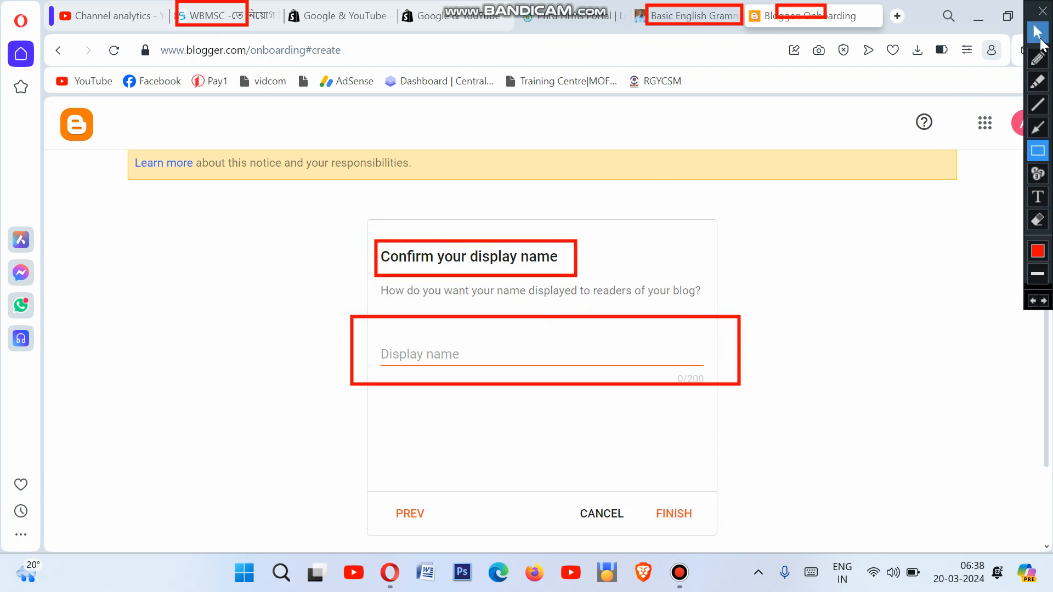
left_click(1037, 32)
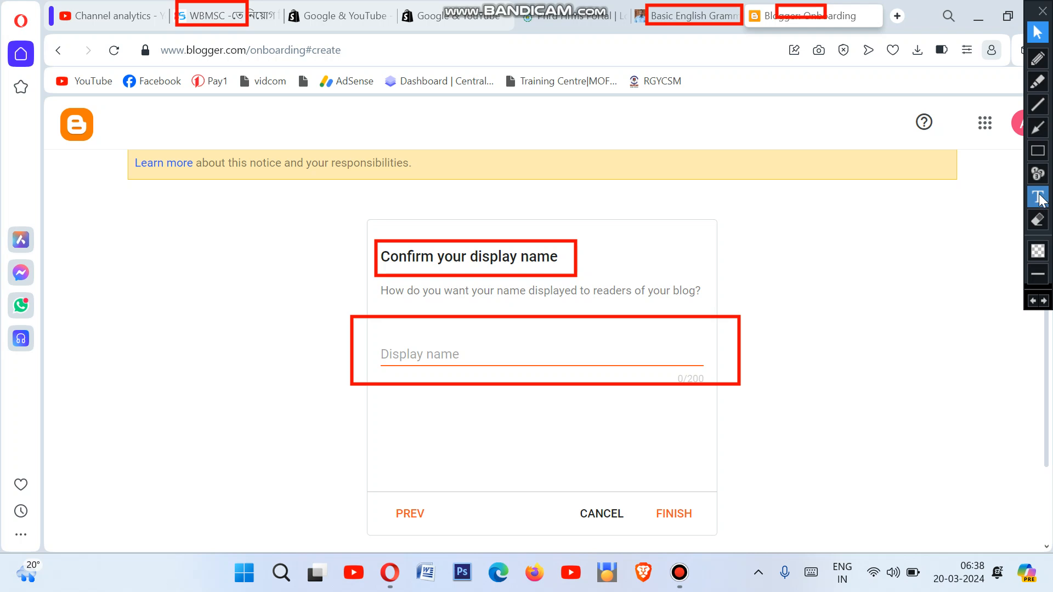
Step: Type 'Apnar Uttor' as the display name and erase the red boxes
left_click(453, 350)
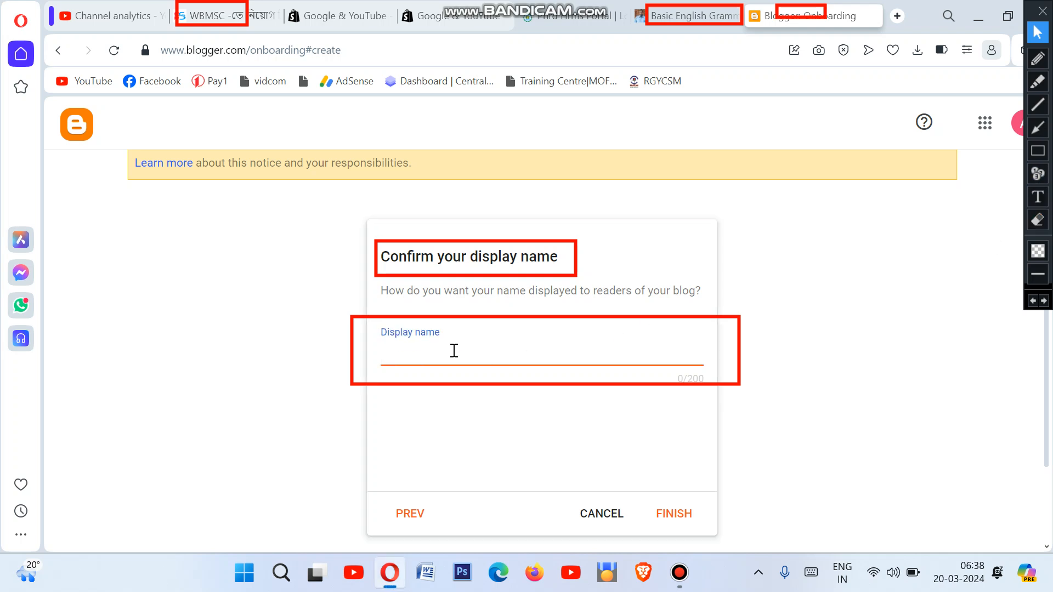
type("Apnar Uttor")
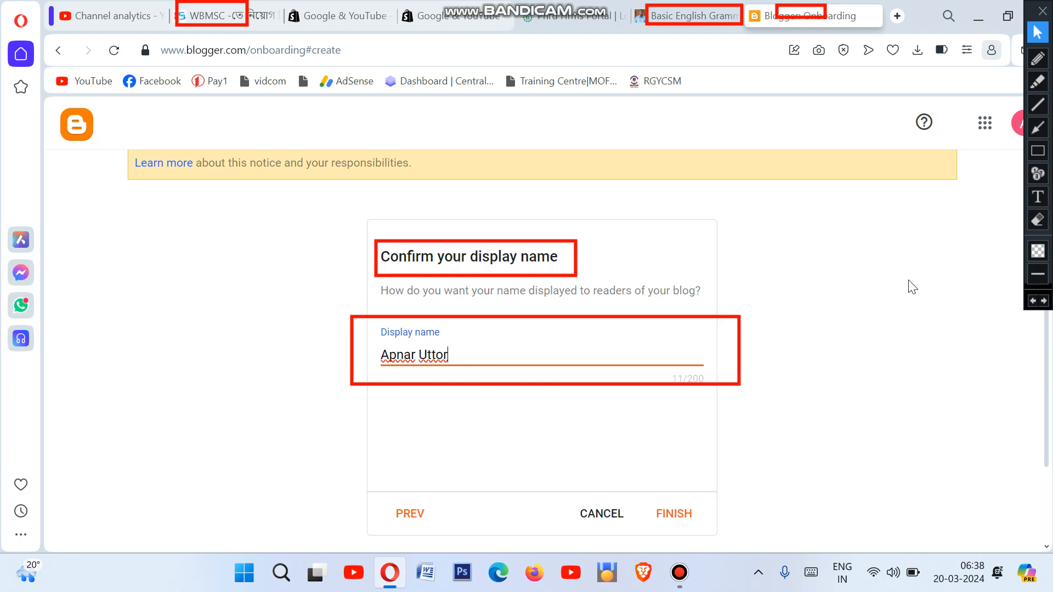
left_click(1039, 247)
left_click(1040, 224)
mouse_move(263, 224)
left_mouse_down()
mouse_move(390, 248)
mouse_move(844, 419)
left_mouse_up()
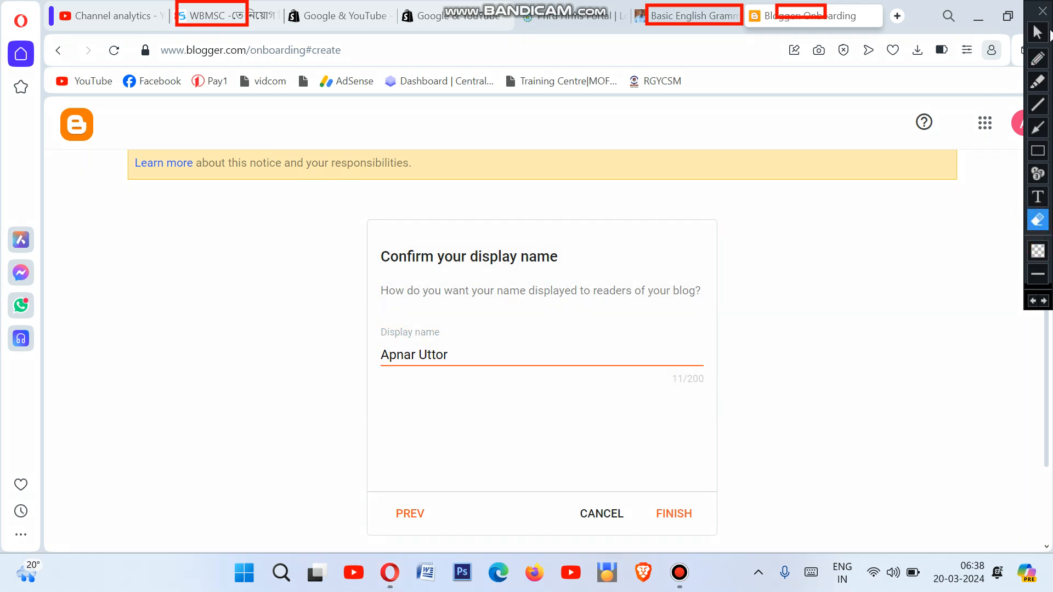
left_click(1037, 31)
Step: Finish the blog setup and box the 'No posts' message on the Posts dashboard
left_click(680, 514)
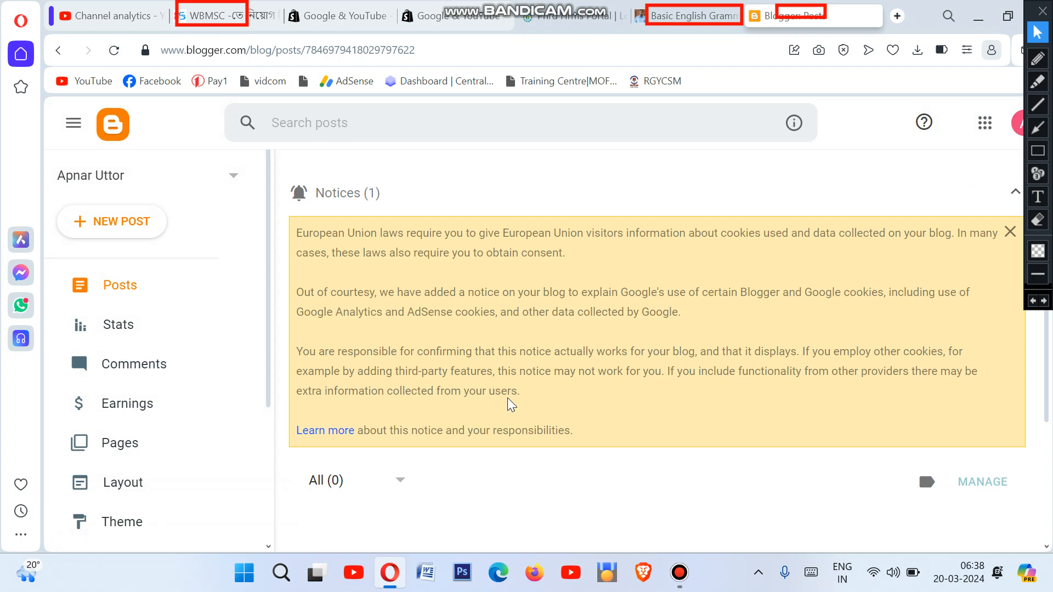
scroll(510, 402, "down", 3)
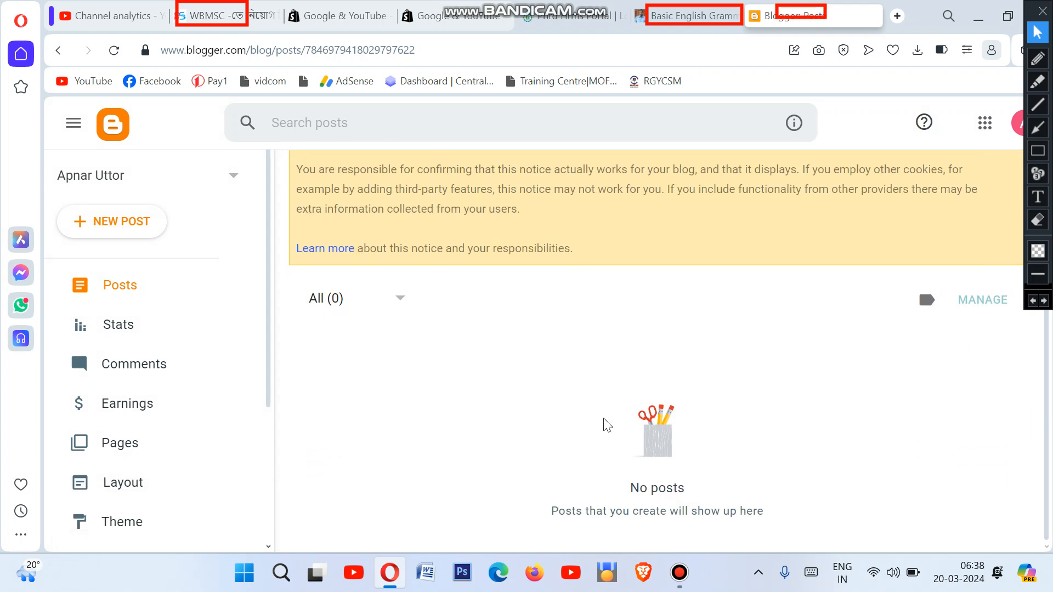
left_click(1037, 151)
mouse_move(487, 346)
left_mouse_down()
mouse_move(526, 404)
mouse_move(747, 533)
mouse_move(832, 535)
left_mouse_up()
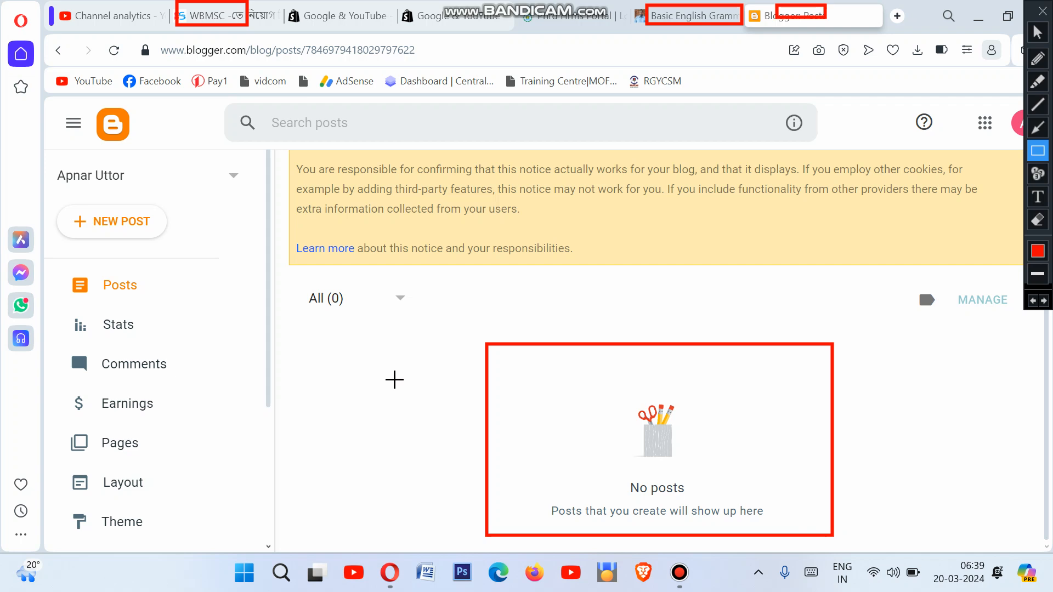
Step: Box the Earnings entry, then erase the red boxes over the browser tabs
mouse_move(46, 387)
left_mouse_down()
mouse_move(112, 416)
mouse_move(183, 421)
left_mouse_up()
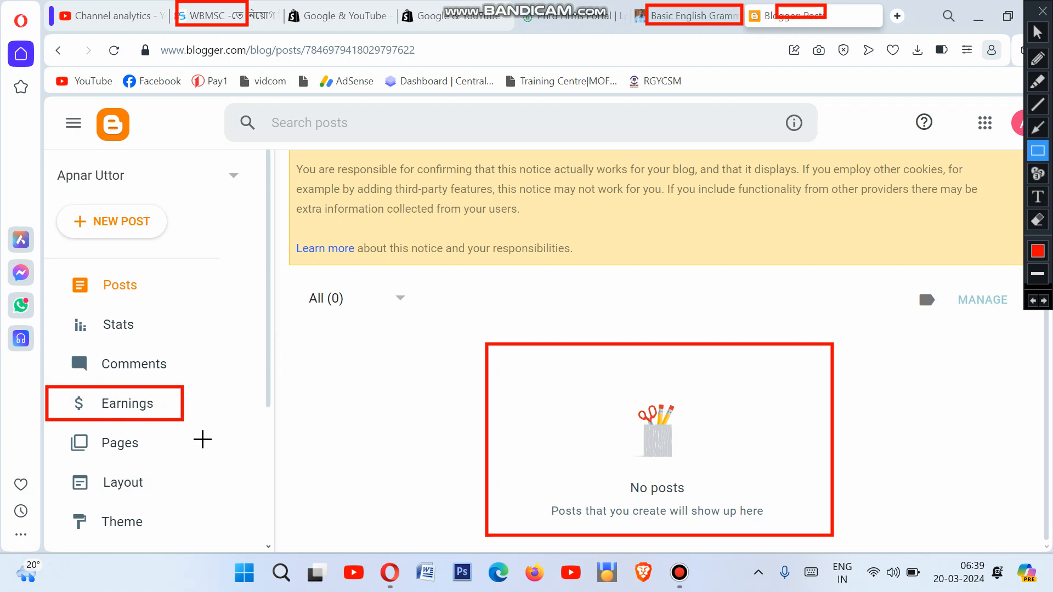
left_click(1037, 34)
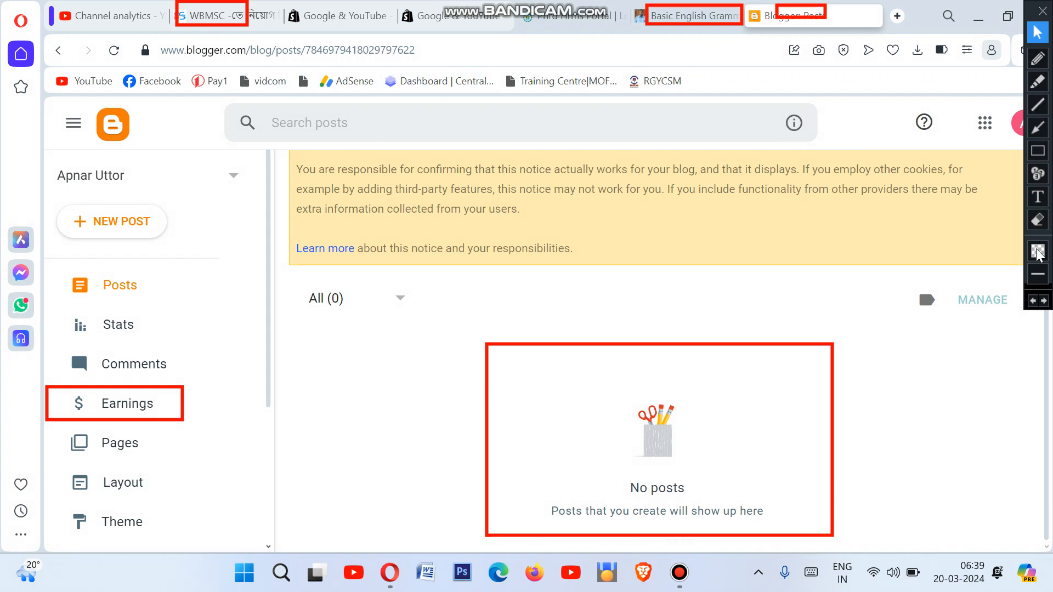
left_click(1037, 219)
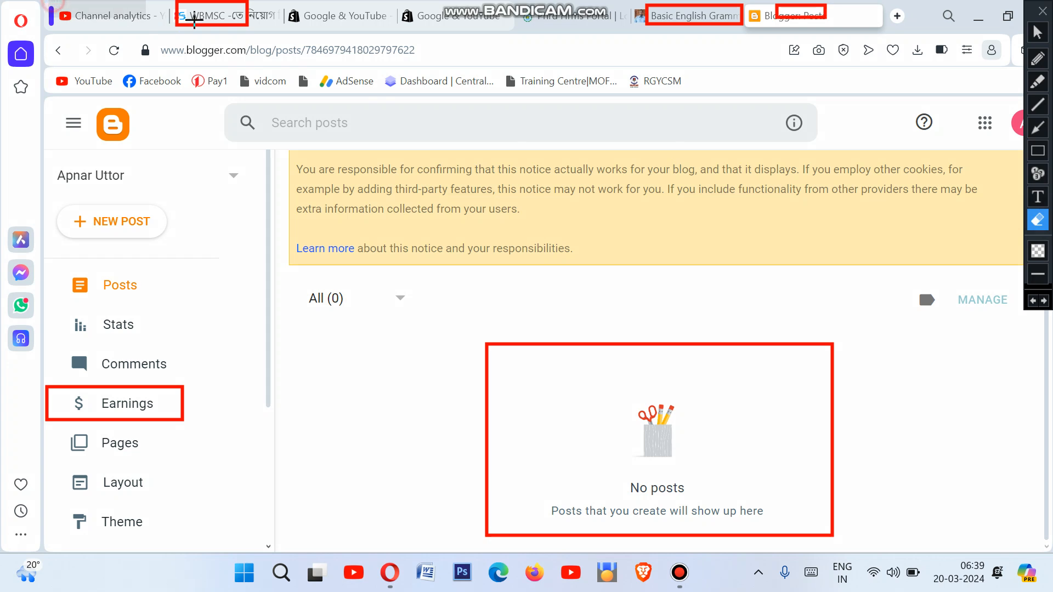
mouse_move(194, 19)
left_mouse_down()
mouse_move(540, 66)
mouse_move(910, 85)
left_mouse_up()
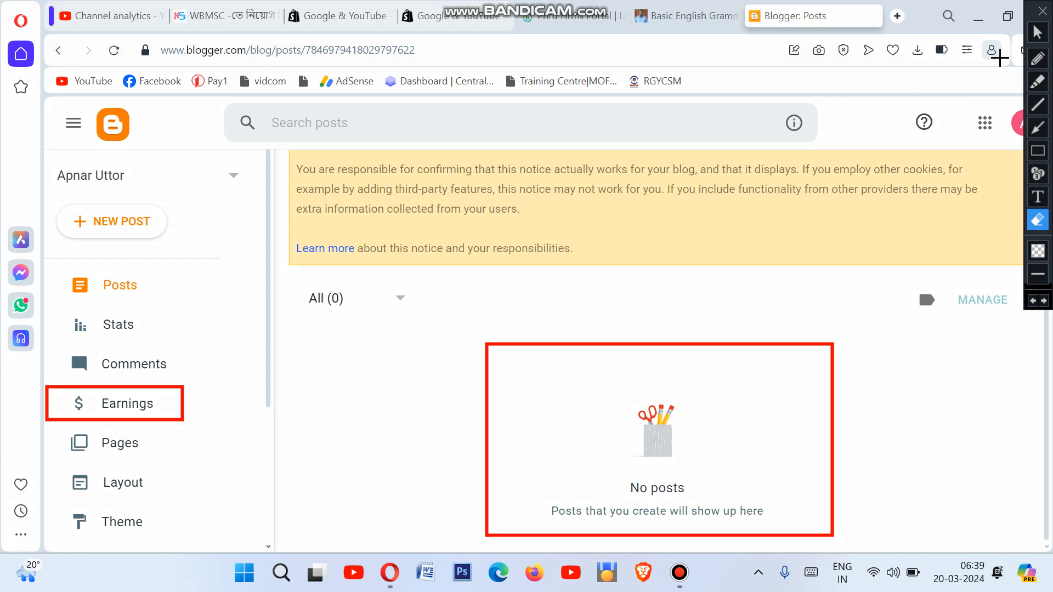
Step: Outline the Apnar Uttor blog name in the sidebar with a red box
left_click(1037, 32)
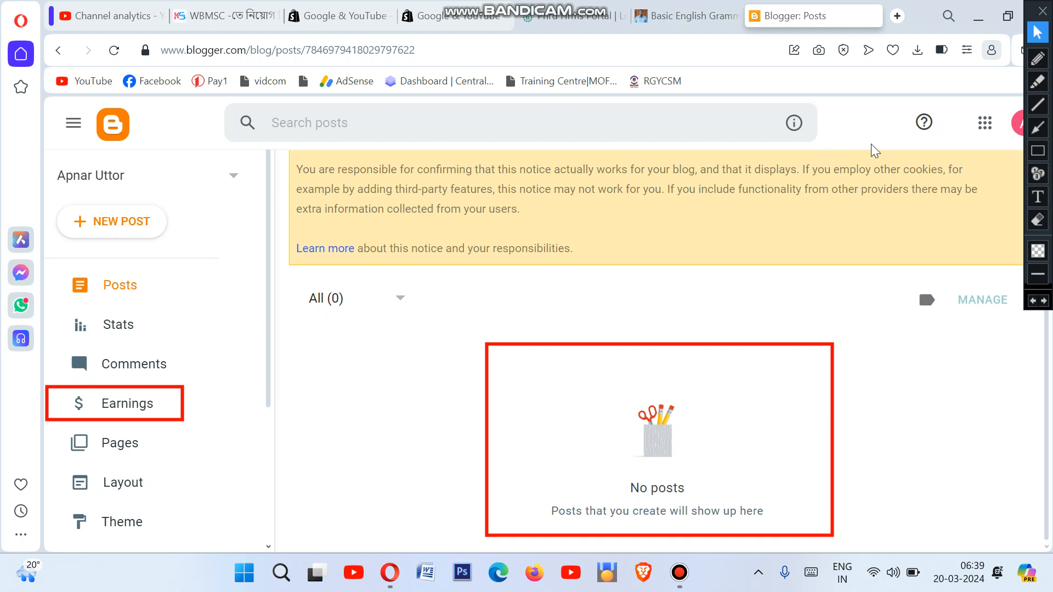
left_click(1037, 150)
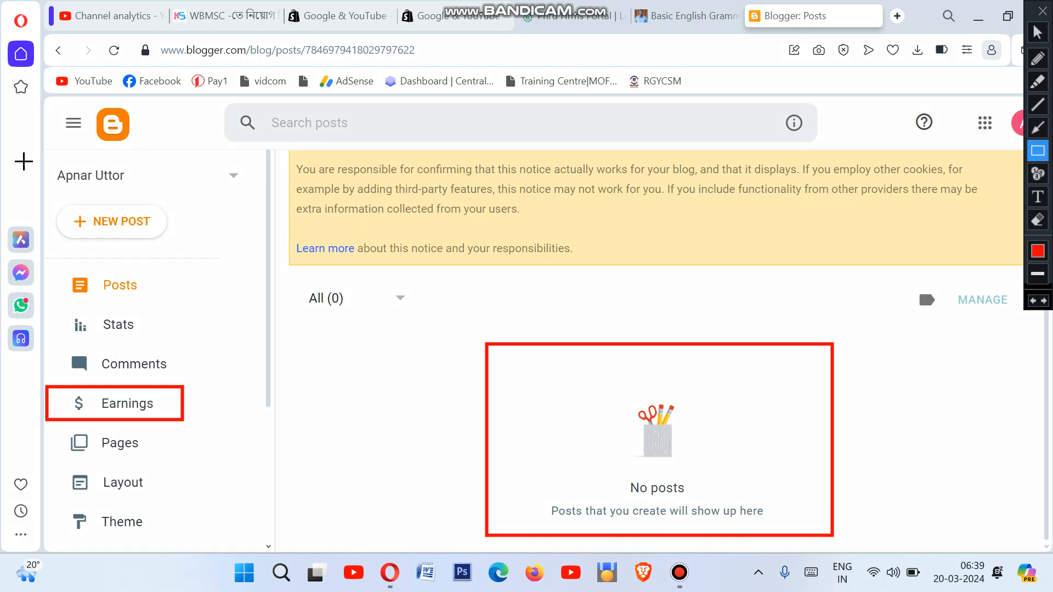
left_click_drag(40, 155, 170, 192)
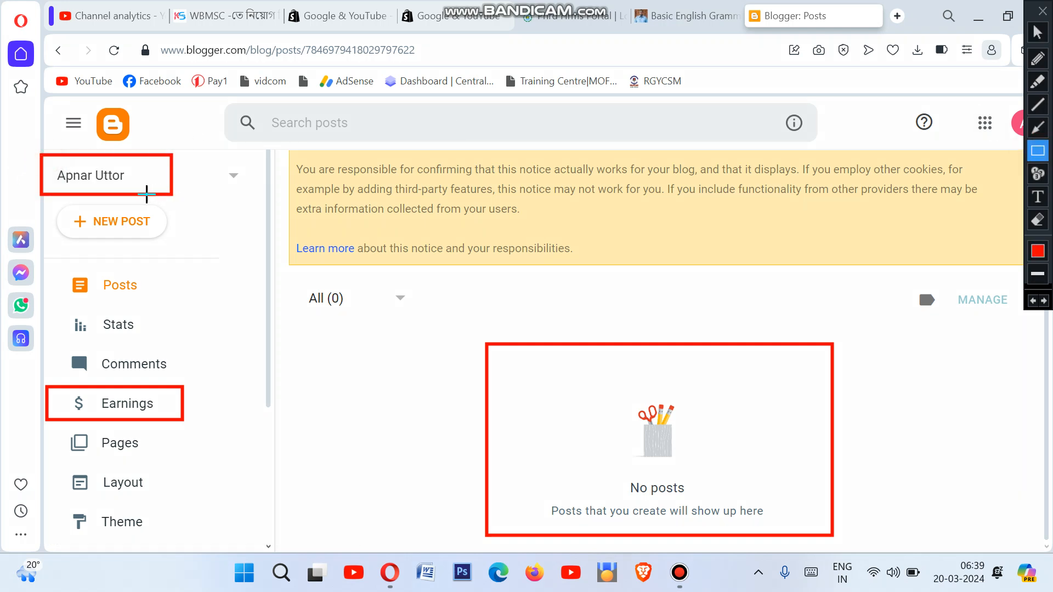
left_click(1037, 32)
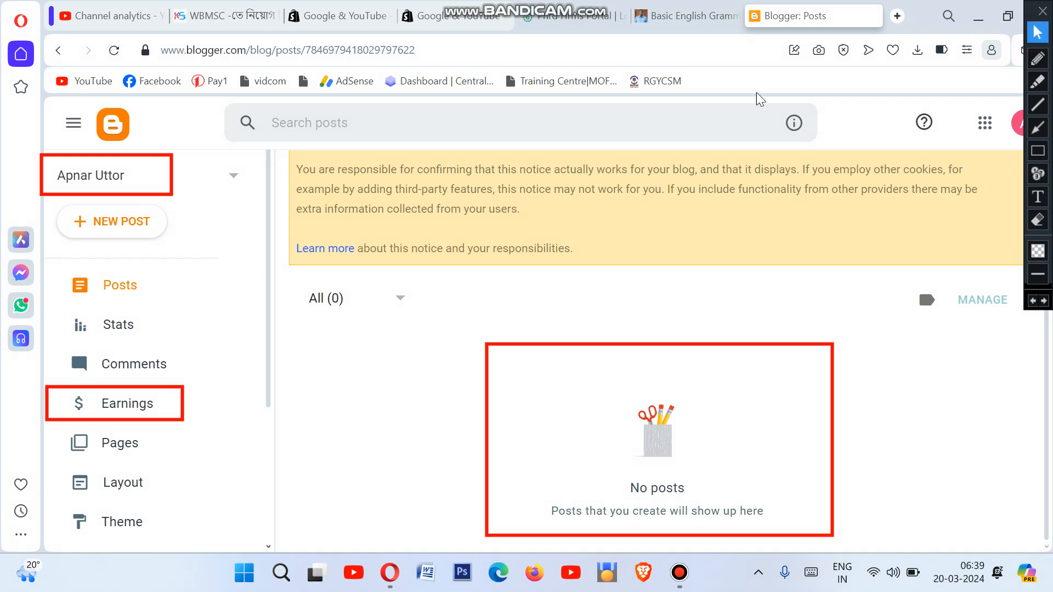
Step: Reselect Apnar Uttor in the blog switcher and open View blog in a new tab
left_click(94, 176)
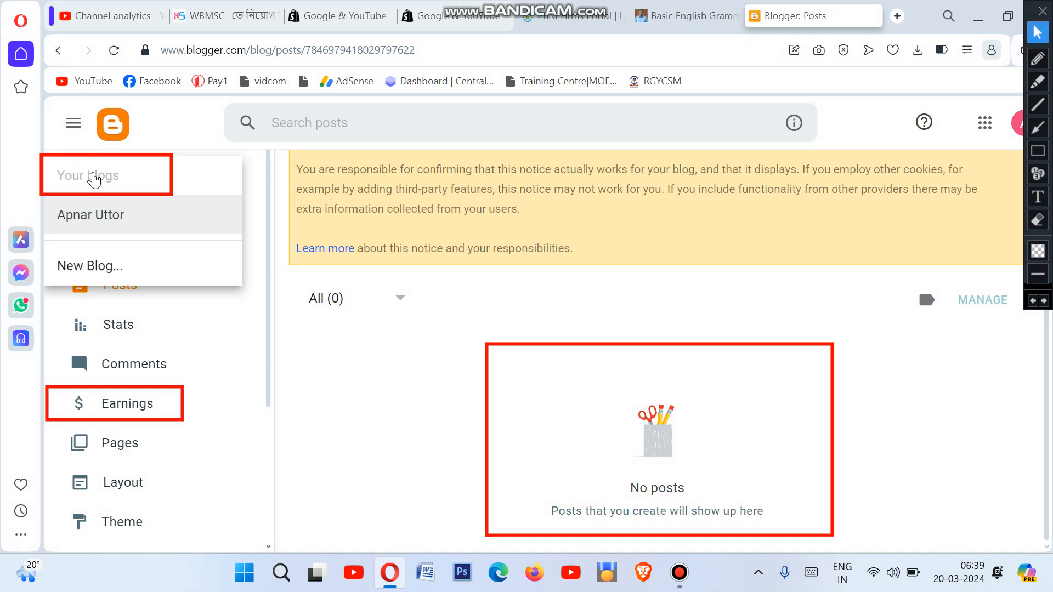
left_click(117, 215)
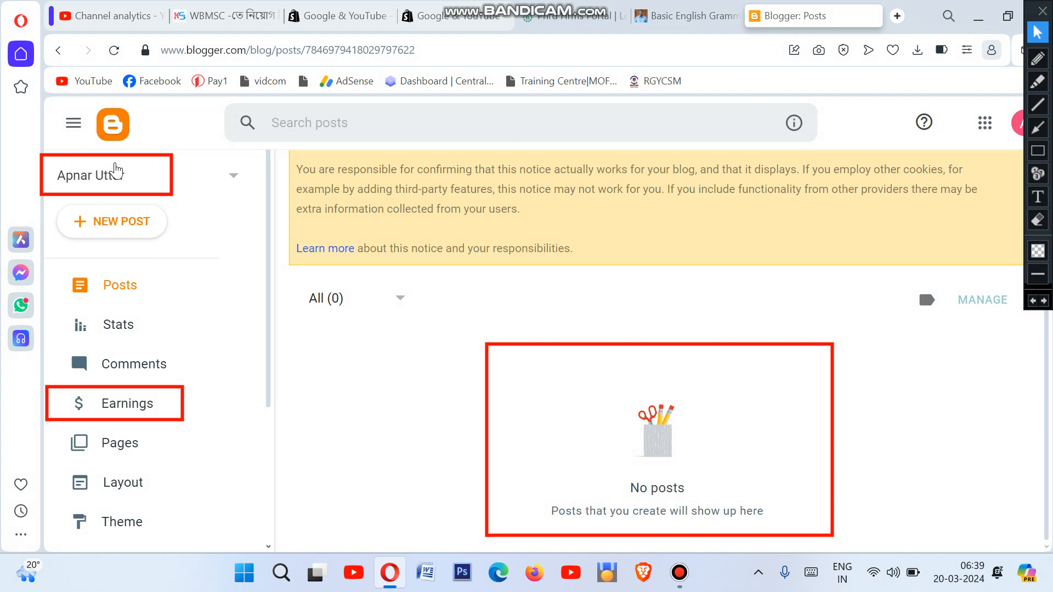
left_click(392, 399)
scroll(203, 326, "down", 3)
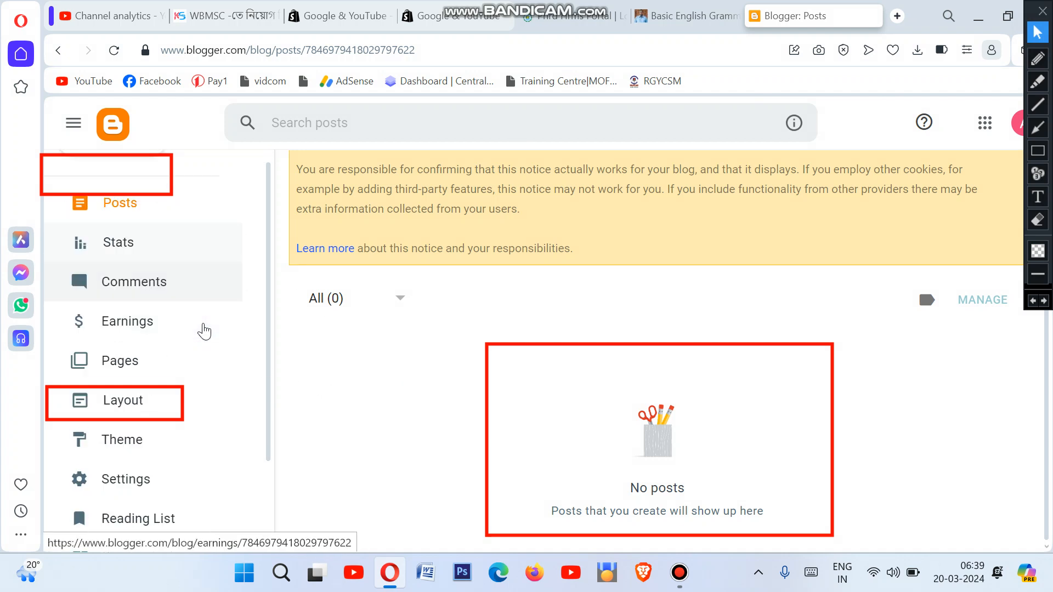
scroll(199, 309, "down", 1)
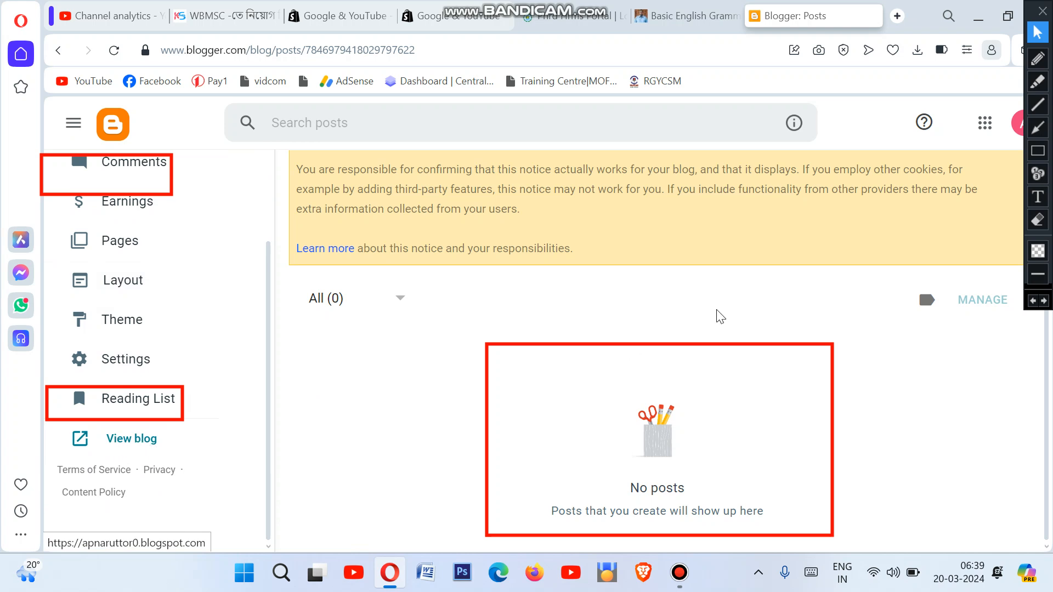
left_click(132, 440)
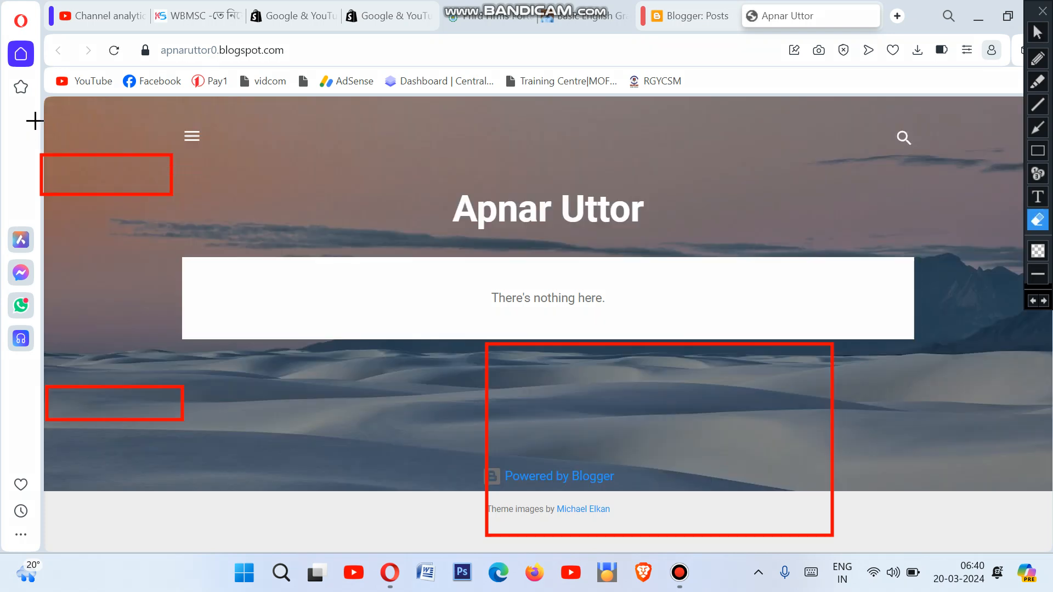
Step: Box the live blog's title and header area, then switch to the WBMSC article tab
mouse_move(35, 121)
left_mouse_down()
mouse_move(641, 393)
mouse_move(900, 557)
mouse_move(979, 575)
left_mouse_up()
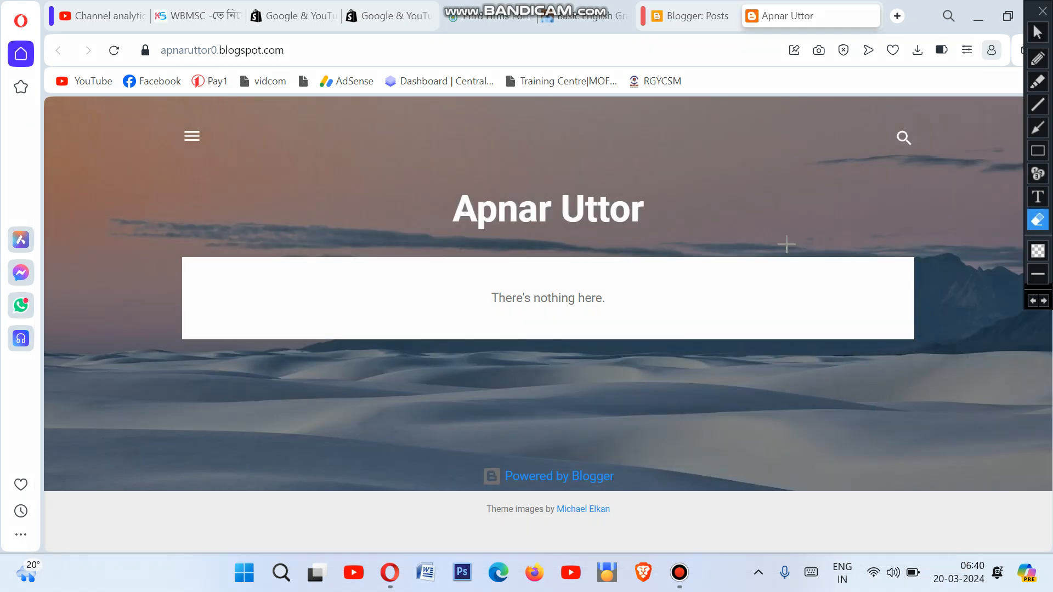
left_click(1037, 151)
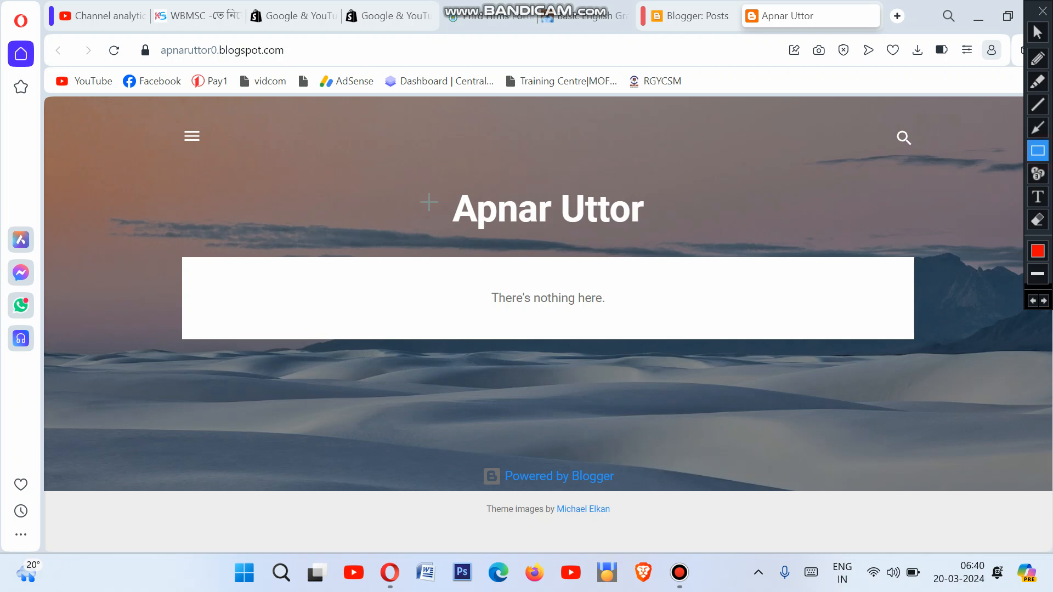
left_click_drag(416, 182, 682, 243)
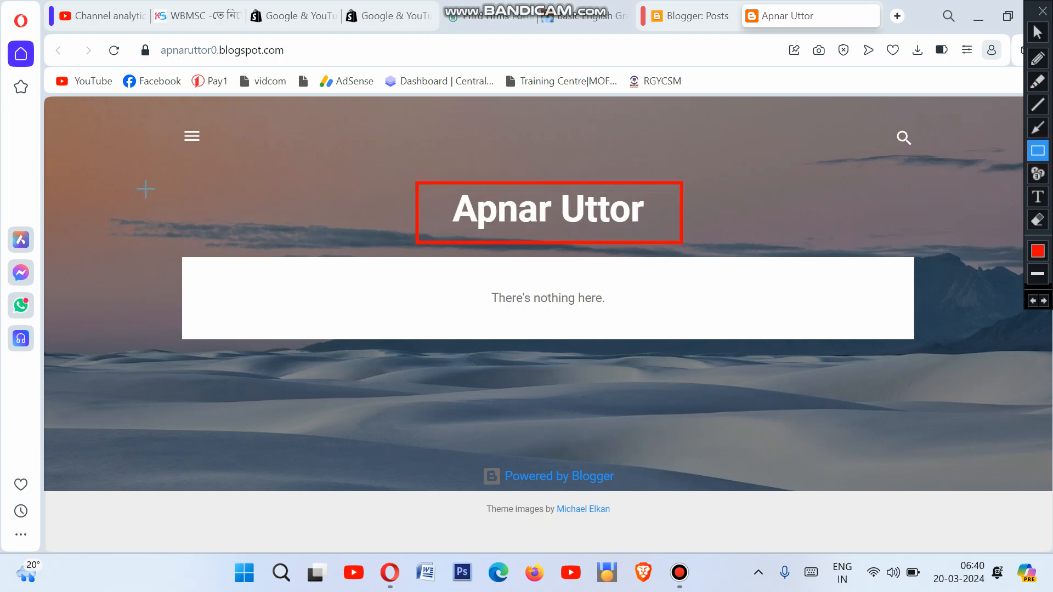
left_click_drag(137, 182, 201, 228)
left_click_drag(262, 300, 898, 440)
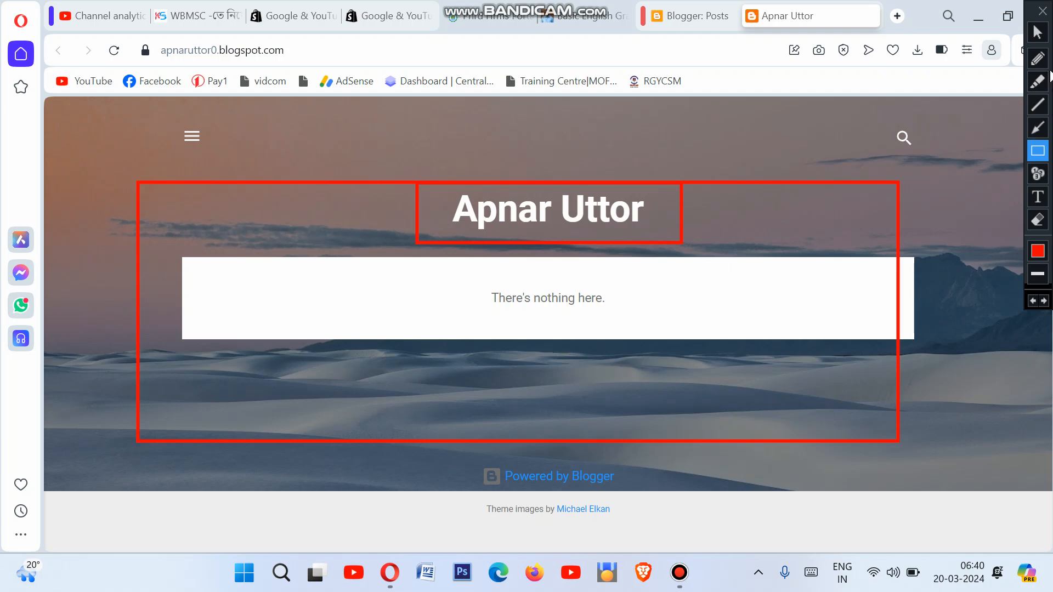
left_click(1037, 32)
left_click(200, 16)
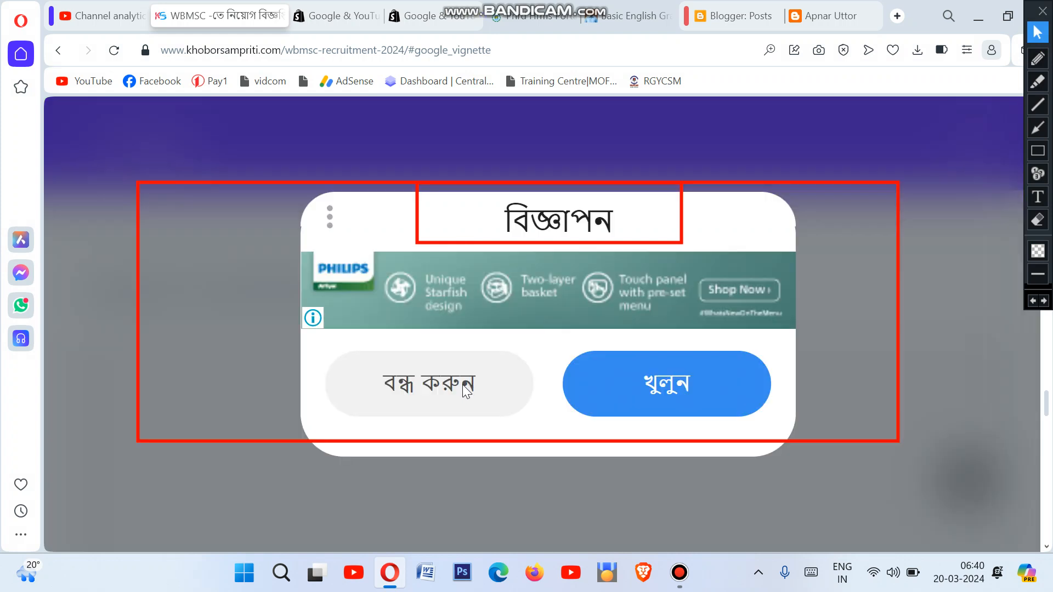
Step: Close the ad overlay and scroll back up to the WBMSC article headline
left_click(428, 390)
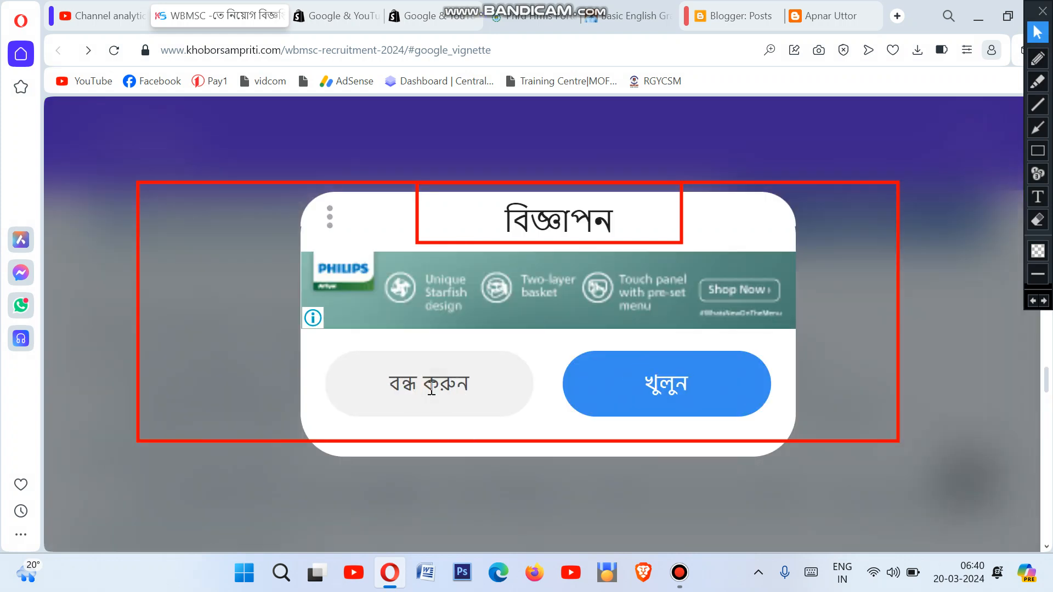
scroll(766, 376, "up", 10)
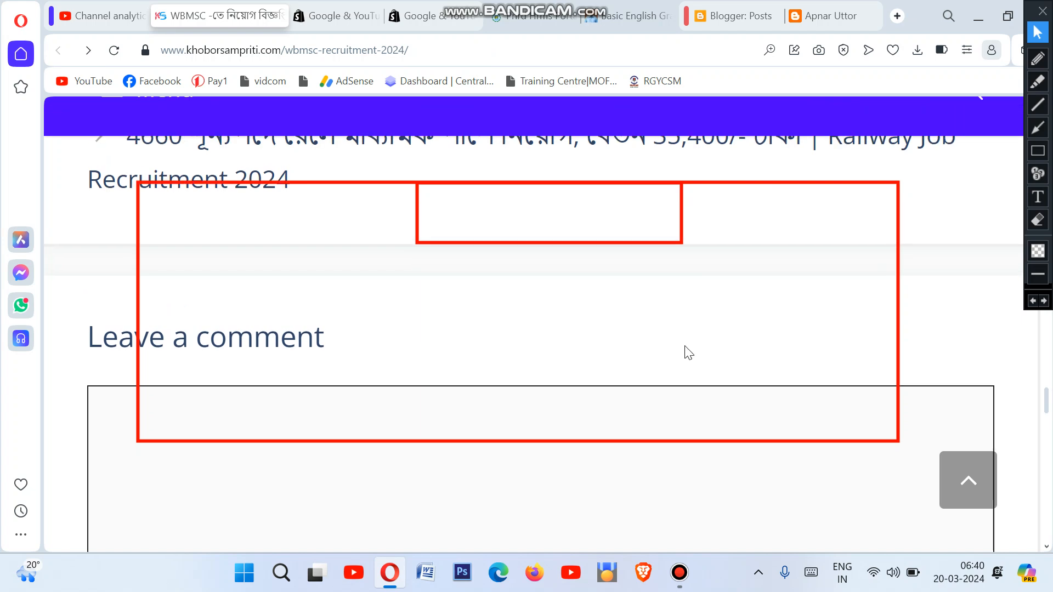
scroll(521, 290, "up", 3)
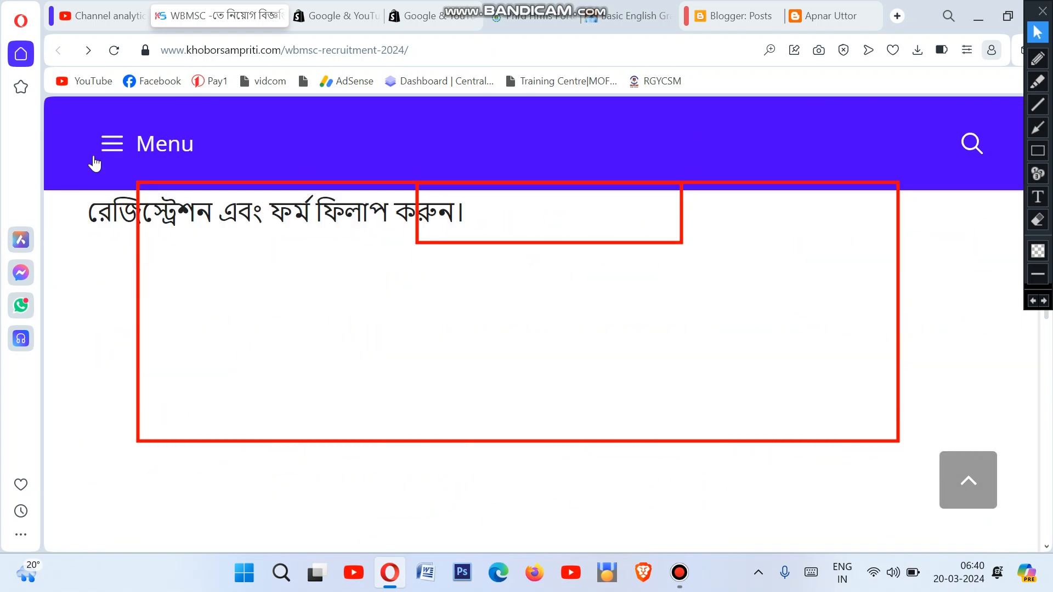
scroll(321, 207, "up", 10)
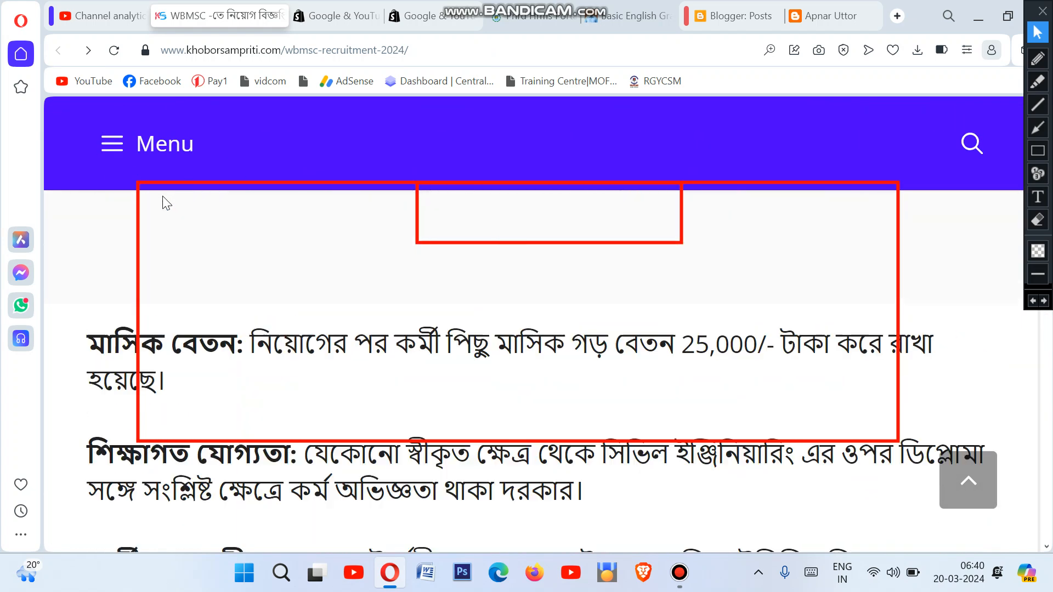
scroll(251, 231, "up", 6)
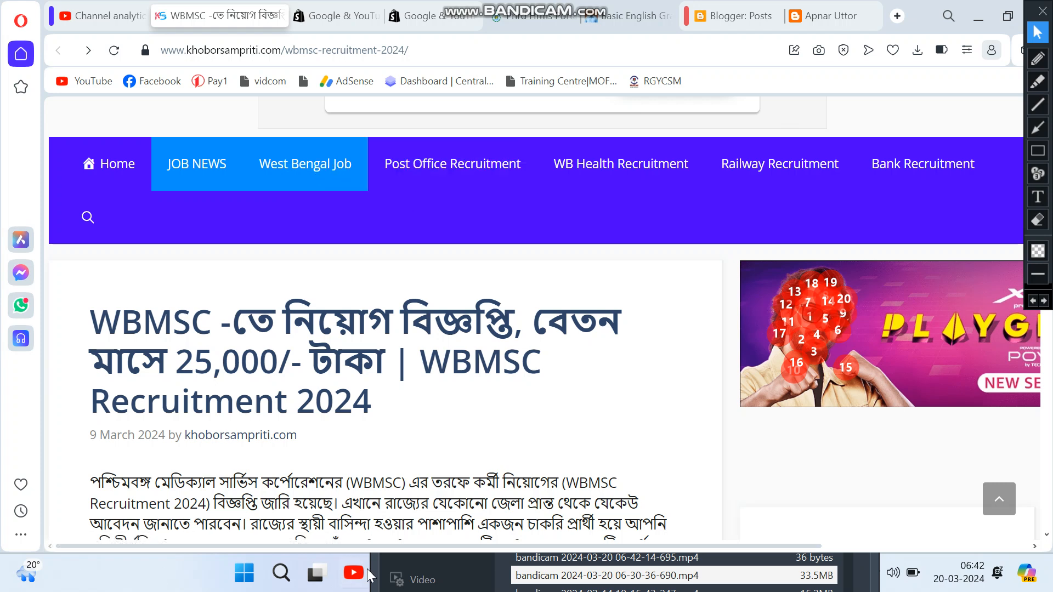
Step: Bring up the recorder's control window and move it lower, out of the way
left_click(150, 577)
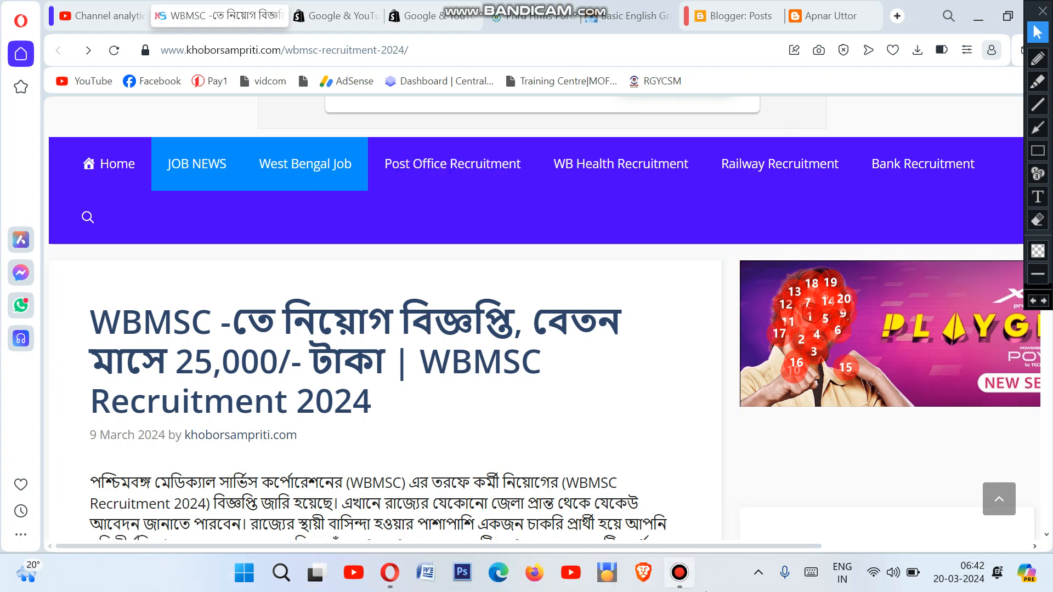
left_click(680, 573)
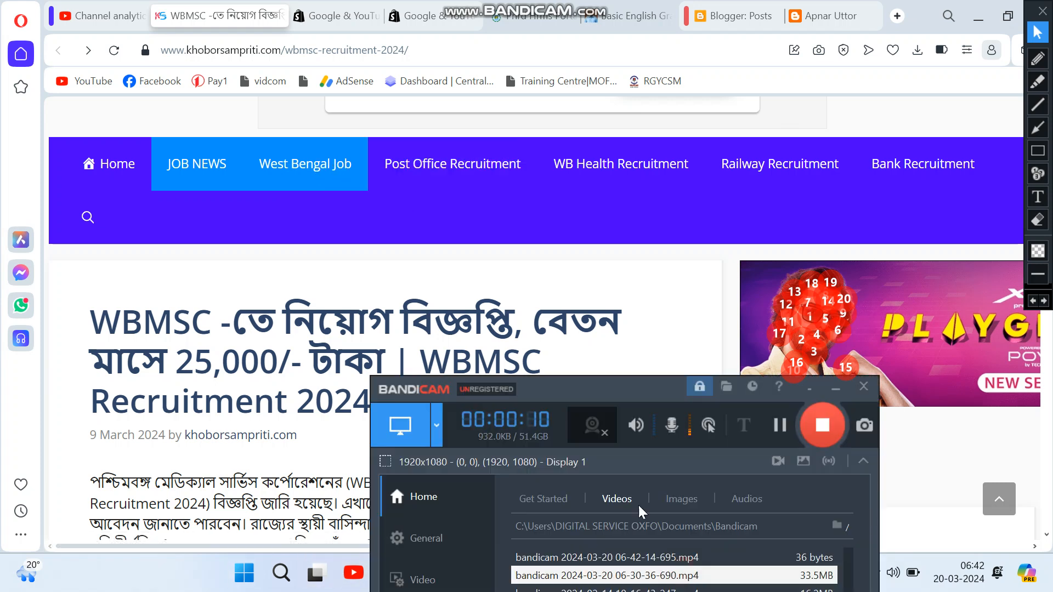
left_click(619, 390)
left_click_drag(623, 452, 624, 504)
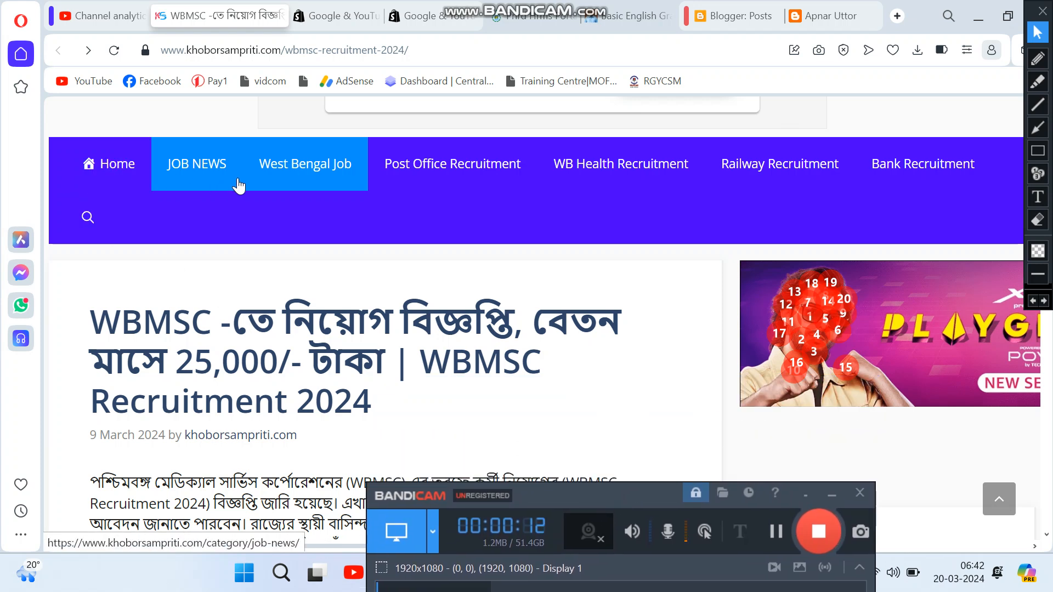
Step: Box Home, JOB NEWS, West Bengal Job, the menu bar and the ad, then go to the Apnar Uttor tab
left_click(1037, 150)
left_click_drag(74, 150, 134, 188)
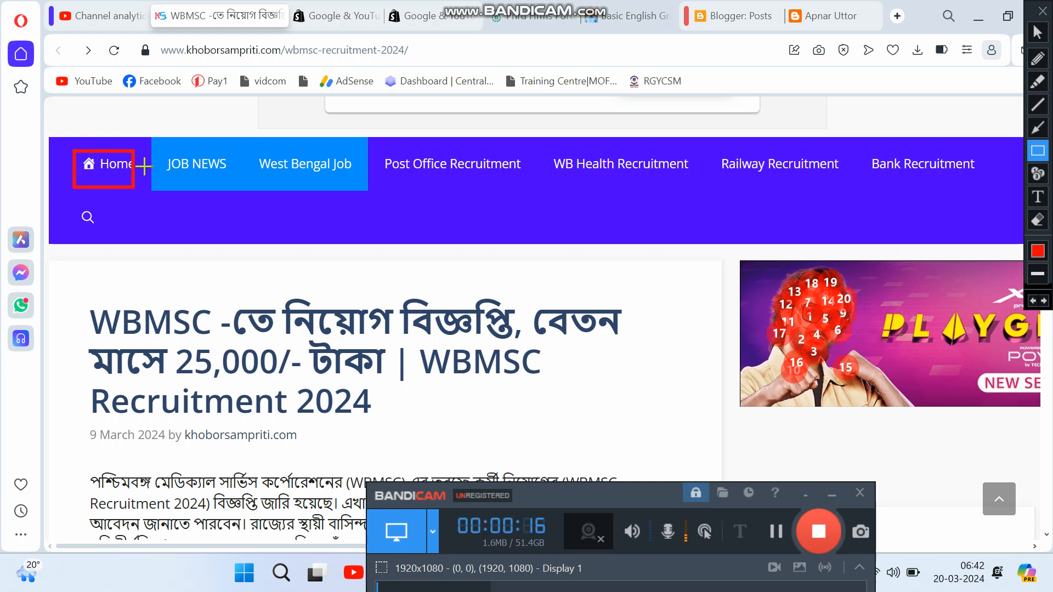
left_click_drag(154, 140, 257, 190)
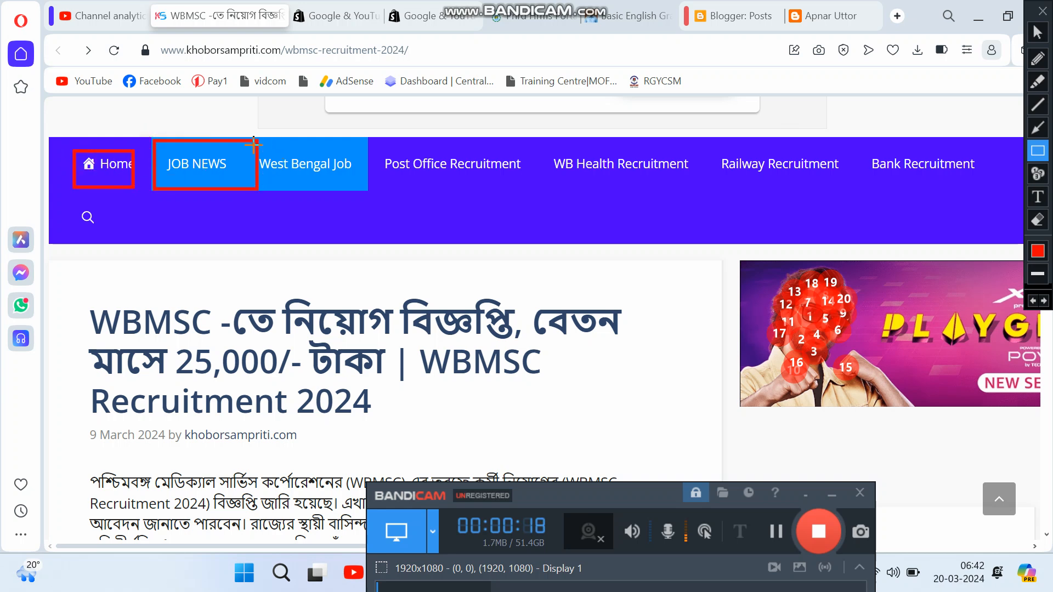
mouse_move(253, 143)
left_mouse_down()
mouse_move(307, 179)
mouse_move(380, 188)
mouse_move(364, 189)
left_mouse_up()
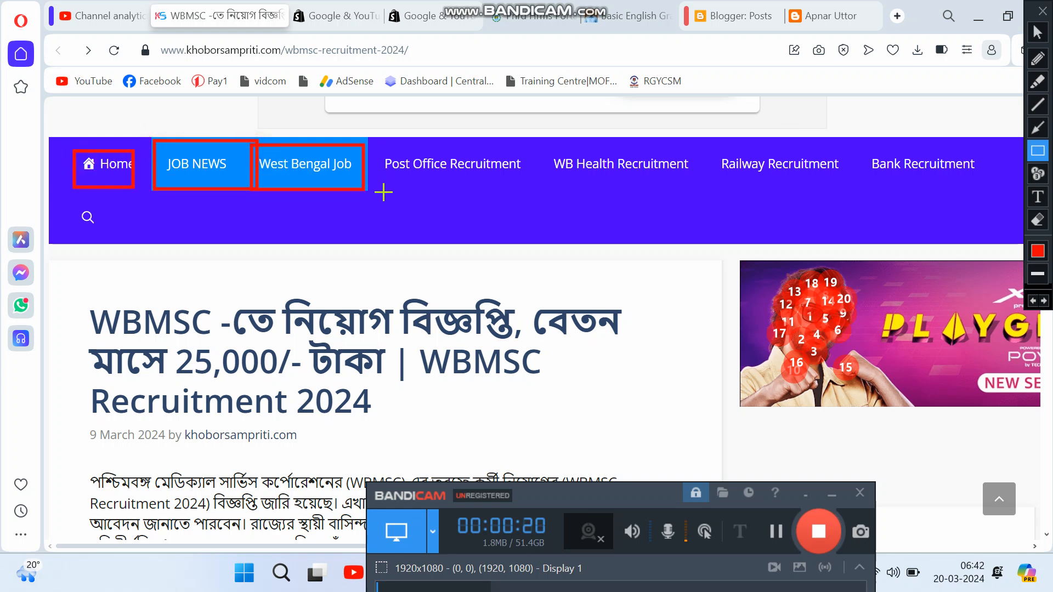
left_click_drag(50, 129, 452, 233)
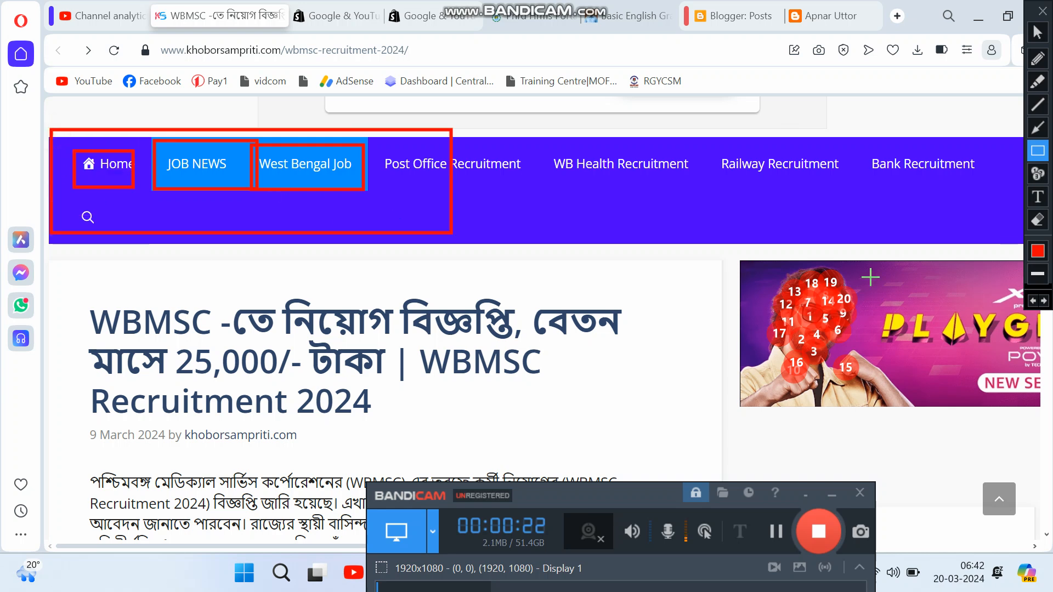
left_click_drag(870, 277, 1014, 290)
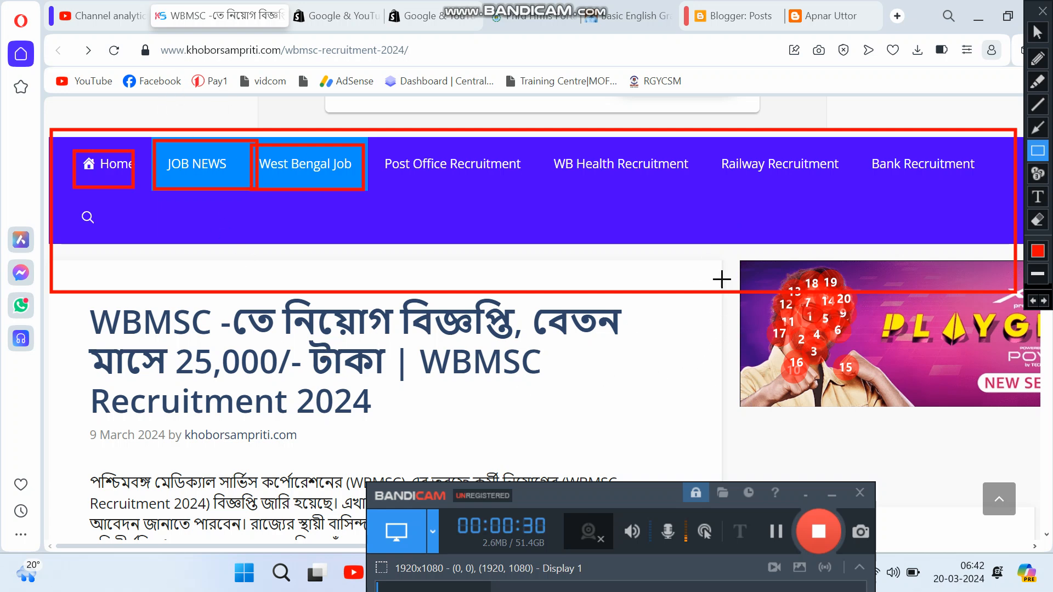
mouse_move(727, 256)
left_mouse_down()
mouse_move(932, 357)
mouse_move(1047, 454)
left_mouse_up()
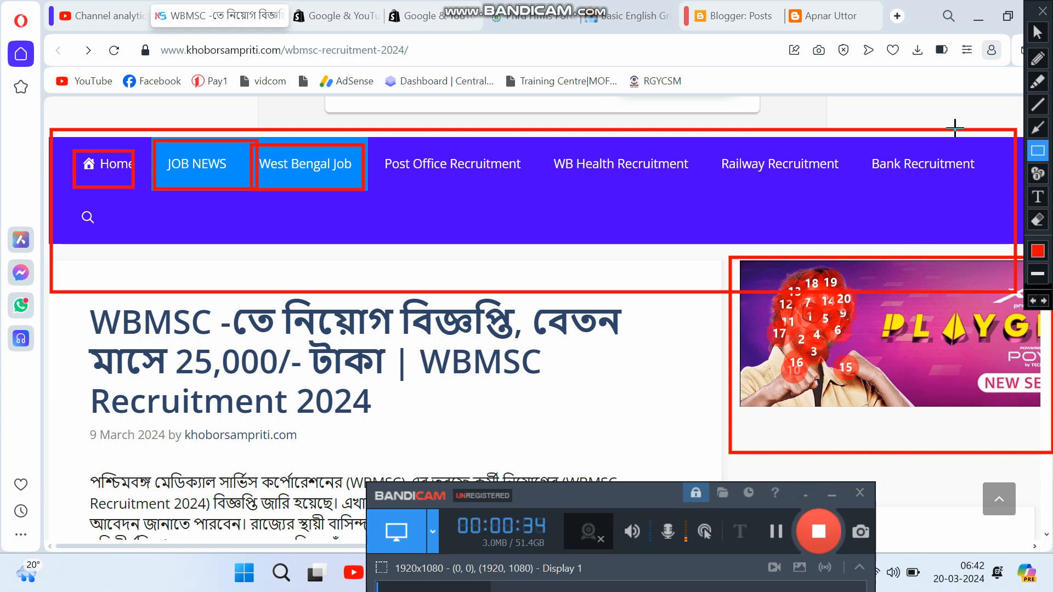
left_click(1037, 32)
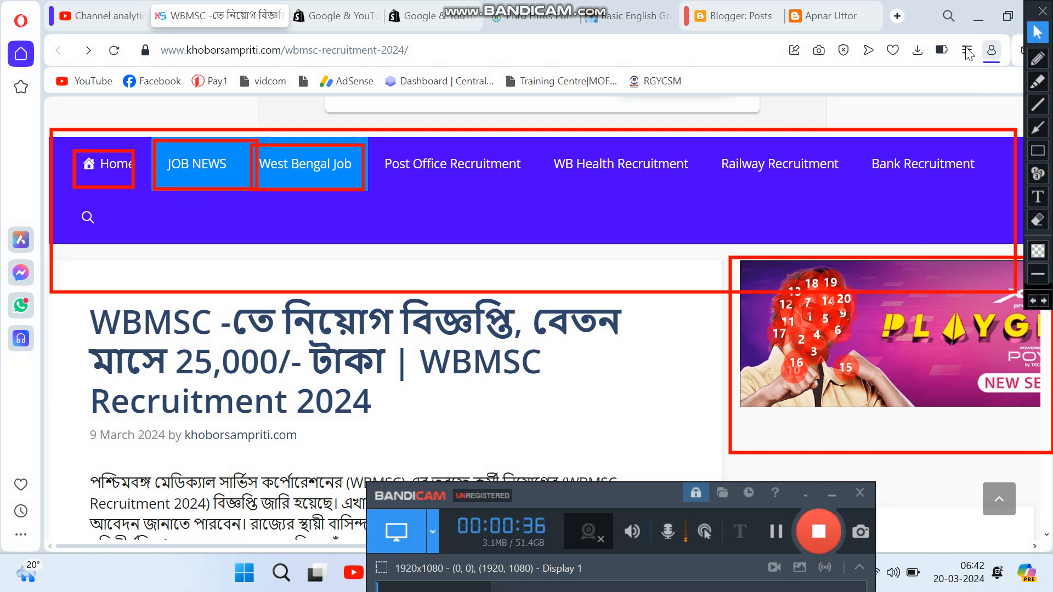
left_click(829, 495)
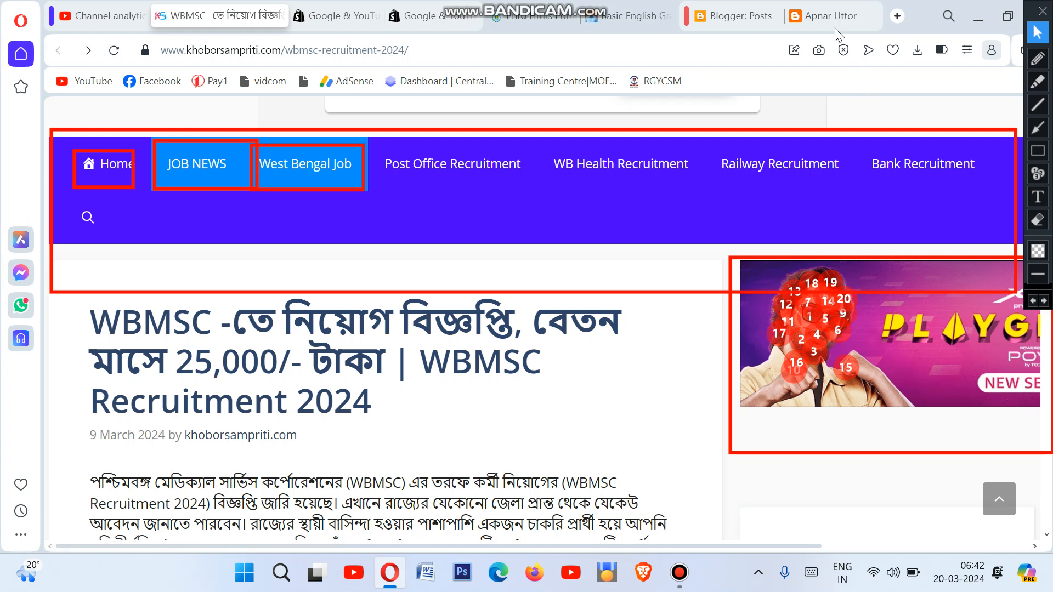
left_click(828, 14)
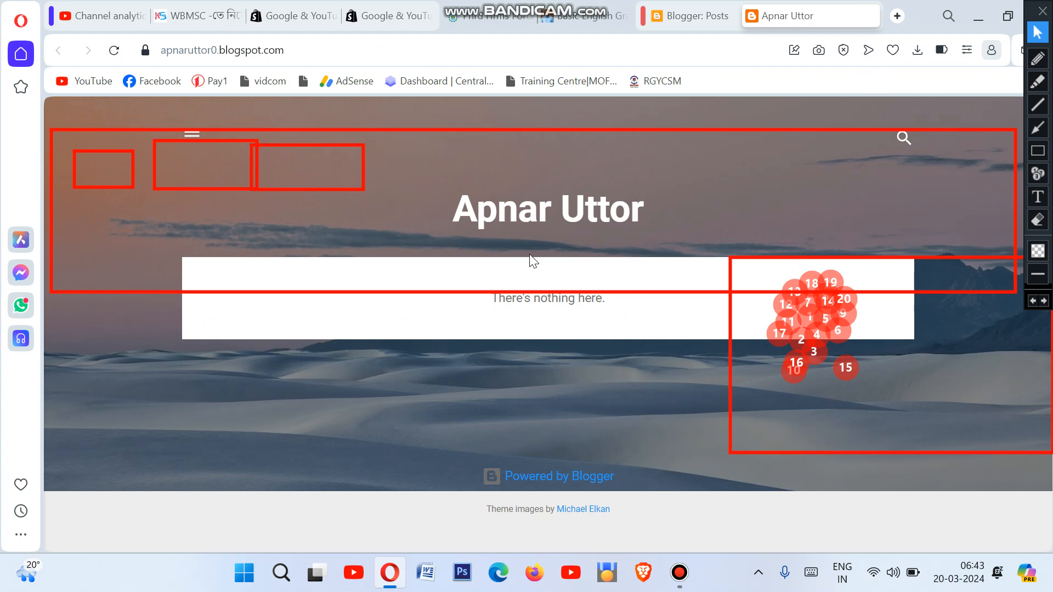
Step: Outline the WBMSC, Blogger: Posts and Apnar Uttor browser tabs with red boxes
left_click(1038, 155)
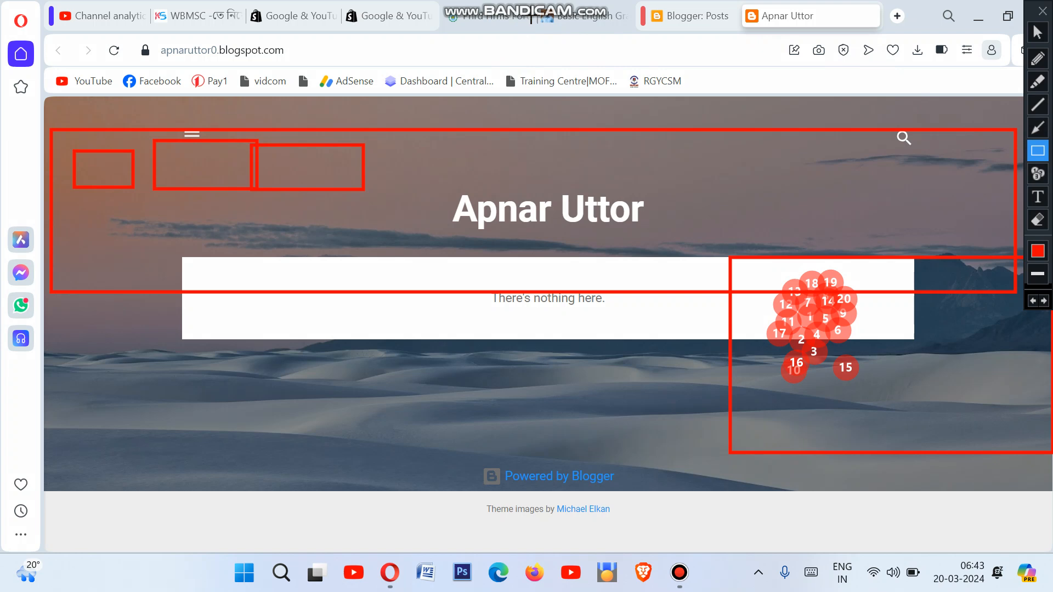
left_click_drag(551, 5, 629, 19)
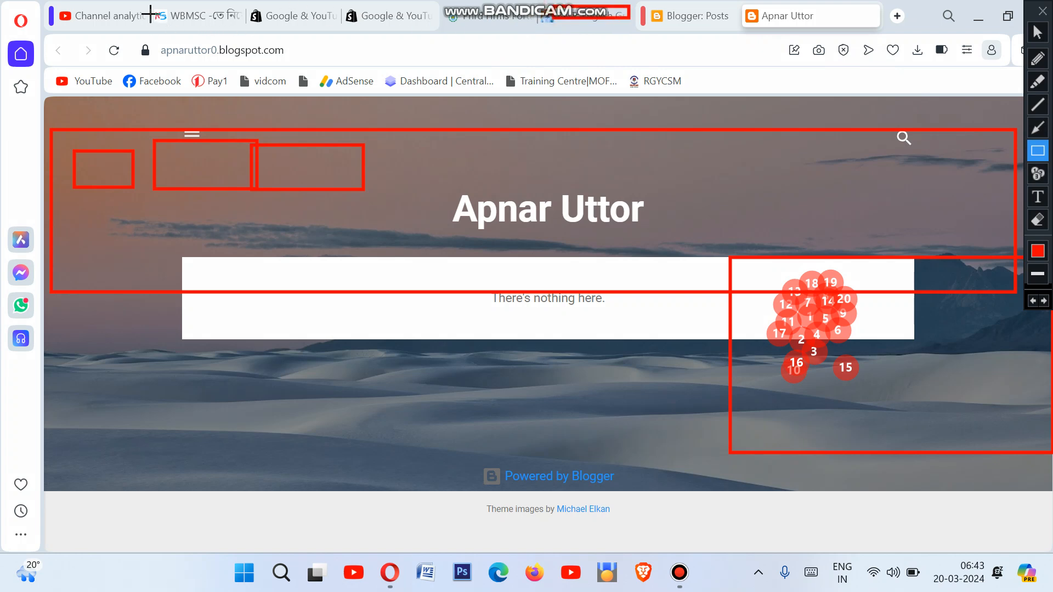
left_click_drag(155, 5, 224, 30)
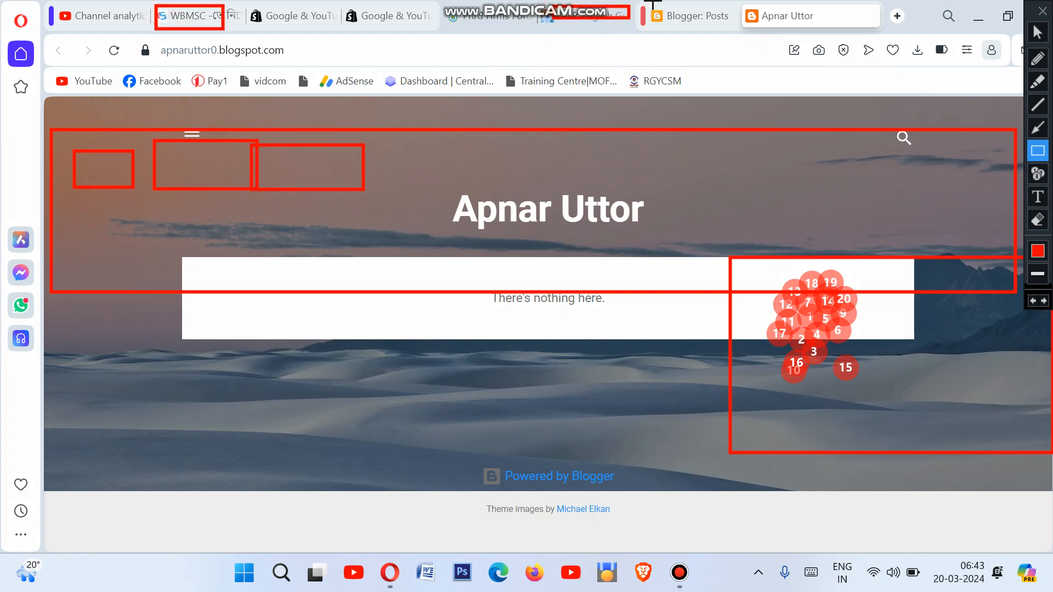
mouse_move(652, 2)
left_mouse_down()
mouse_move(708, 30)
mouse_move(834, 29)
left_mouse_up()
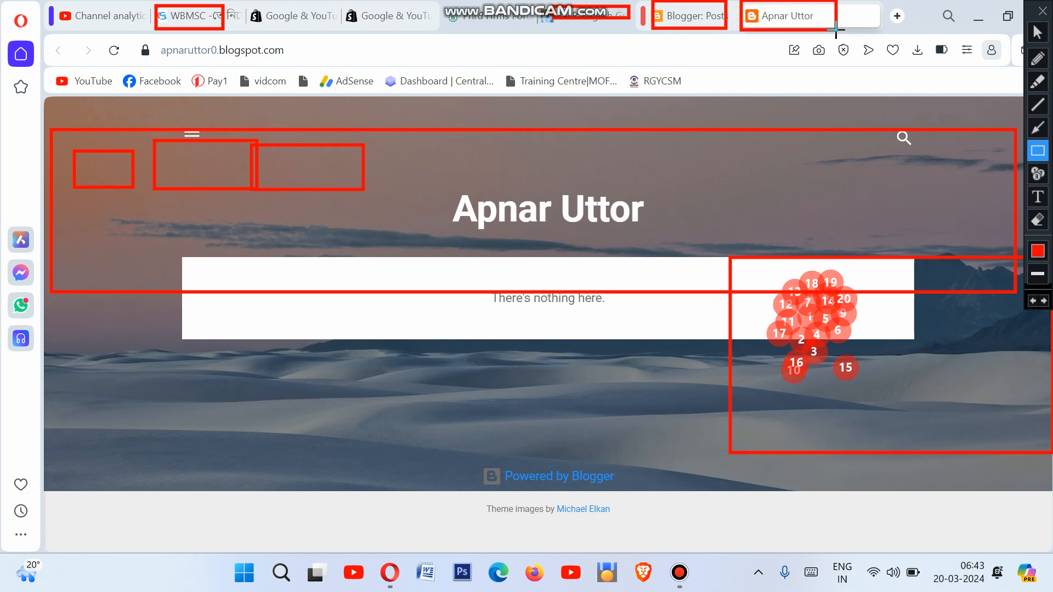
left_click_drag(760, 8, 818, 23)
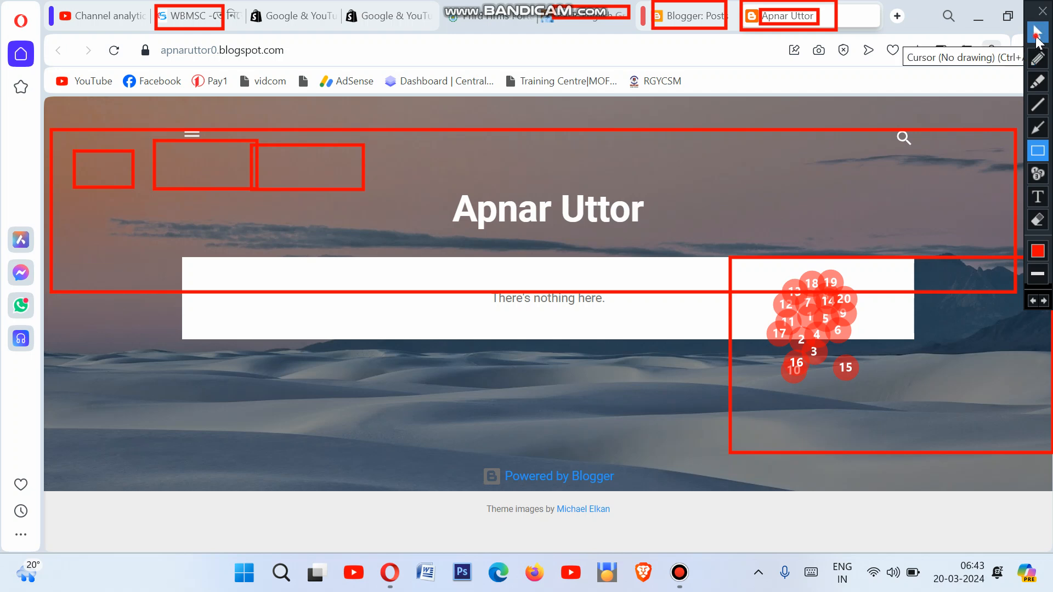
left_click(1037, 34)
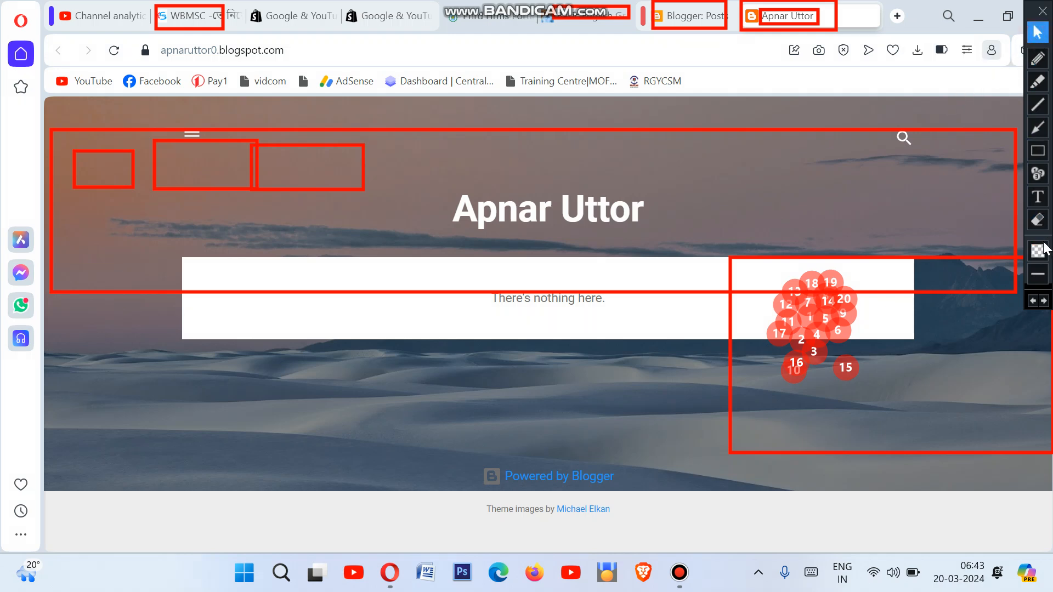
Step: Erase all the red boxes and numbered markers across the whole screen
left_click(1039, 220)
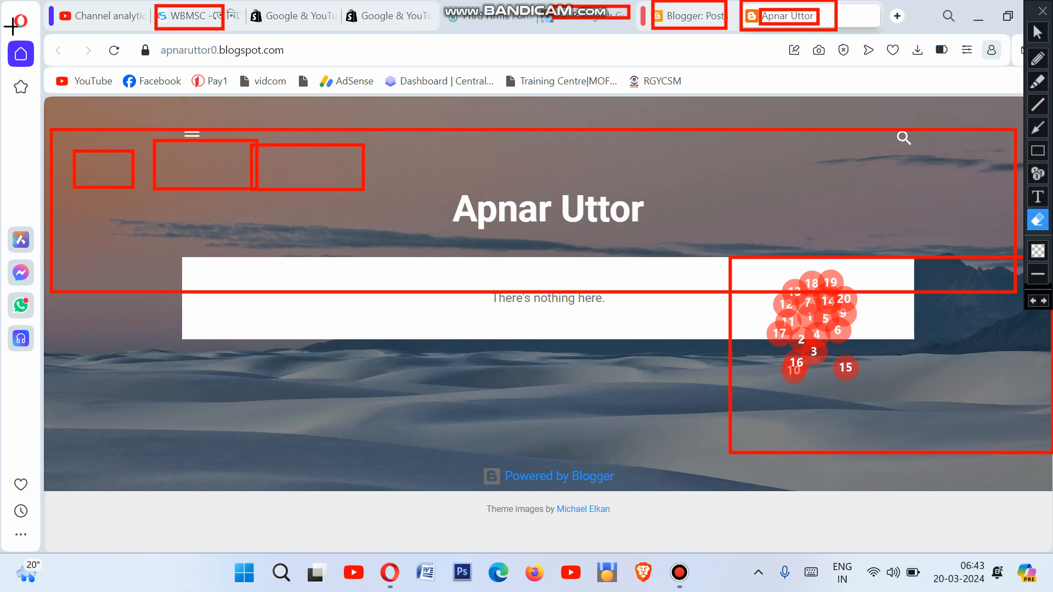
mouse_move(18, 1)
left_mouse_down()
mouse_move(47, 33)
mouse_move(963, 423)
mouse_move(1052, 547)
left_mouse_up()
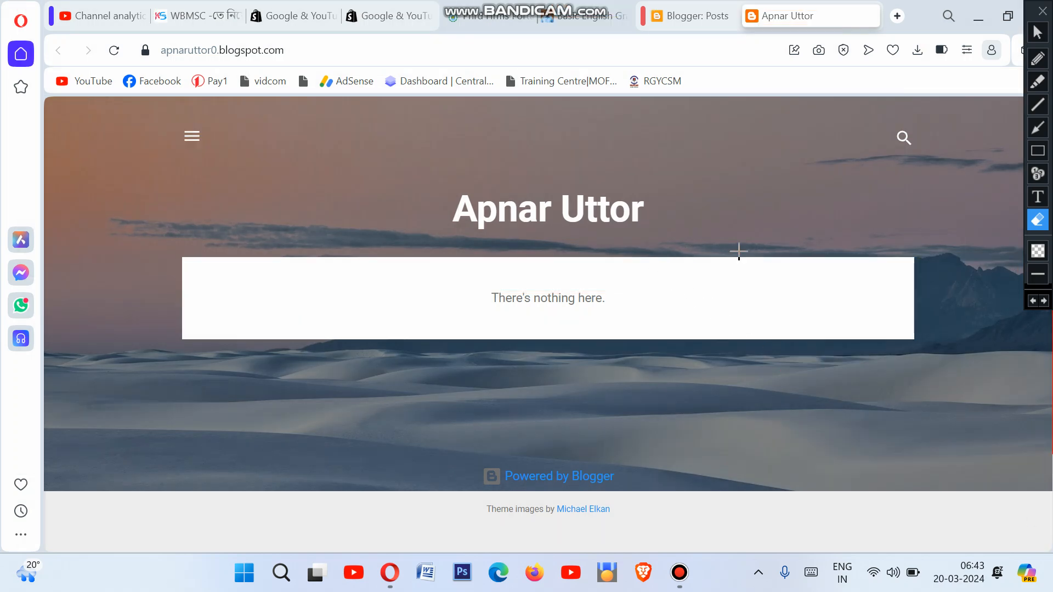
left_click(1038, 32)
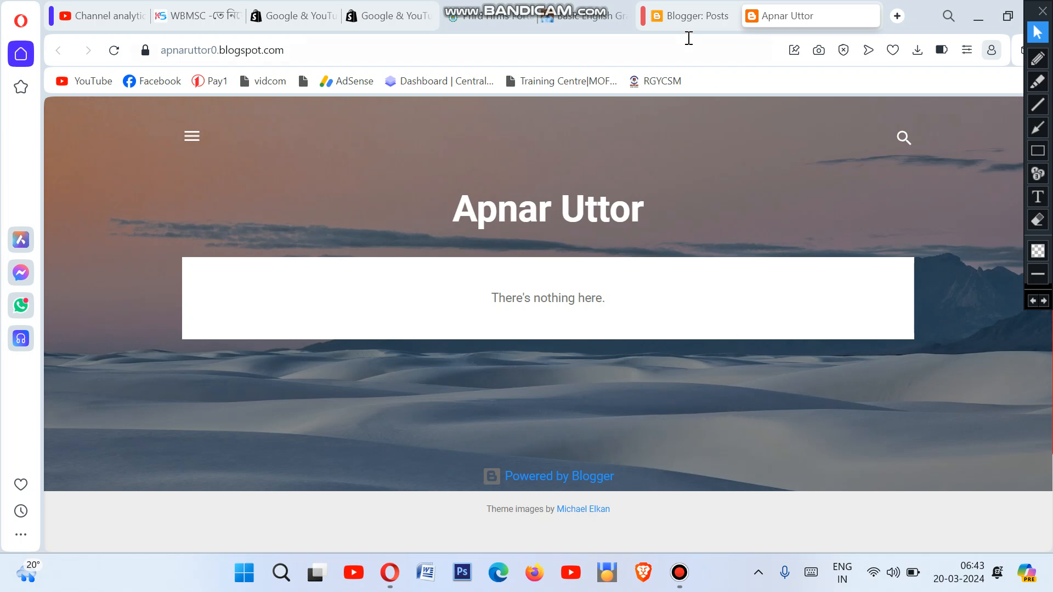
Step: Return to the Apnar Uttor Posts dashboard, showing the EU cookies notice and empty post list (All 0)
left_click(699, 22)
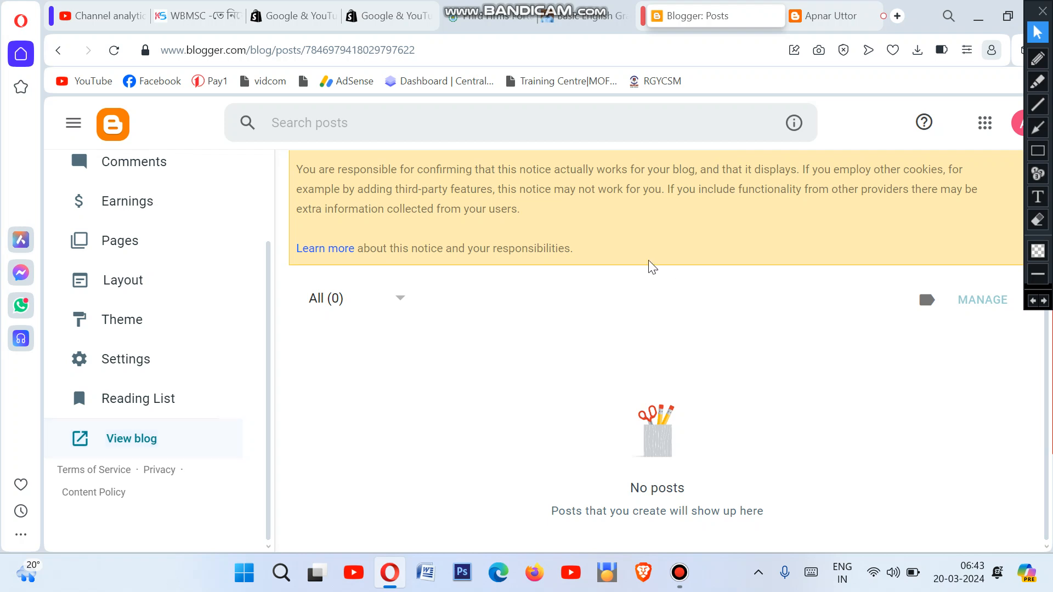
scroll(277, 315, "up", 3)
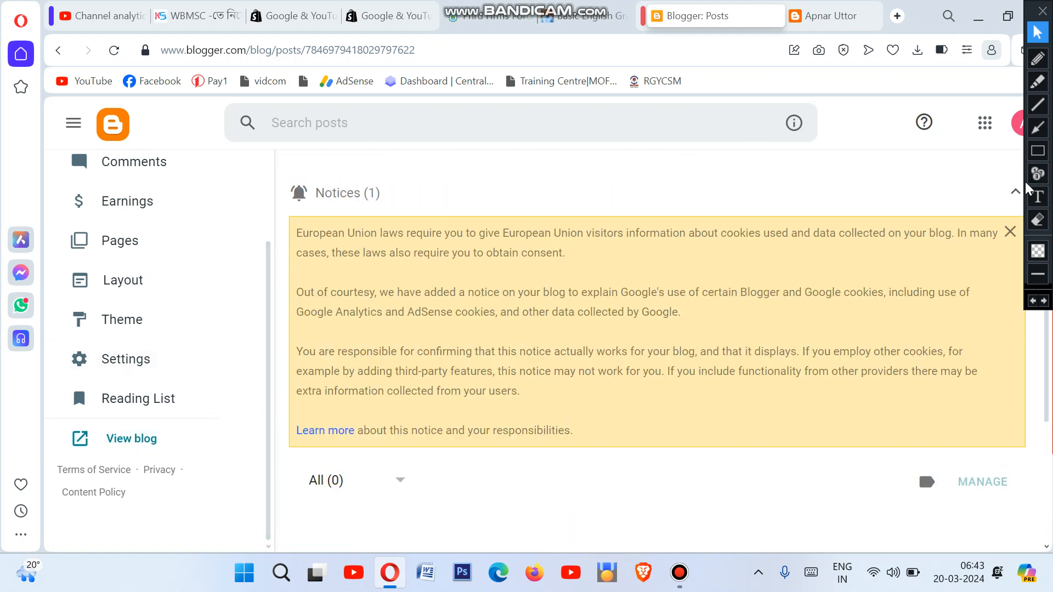
left_click(1037, 150)
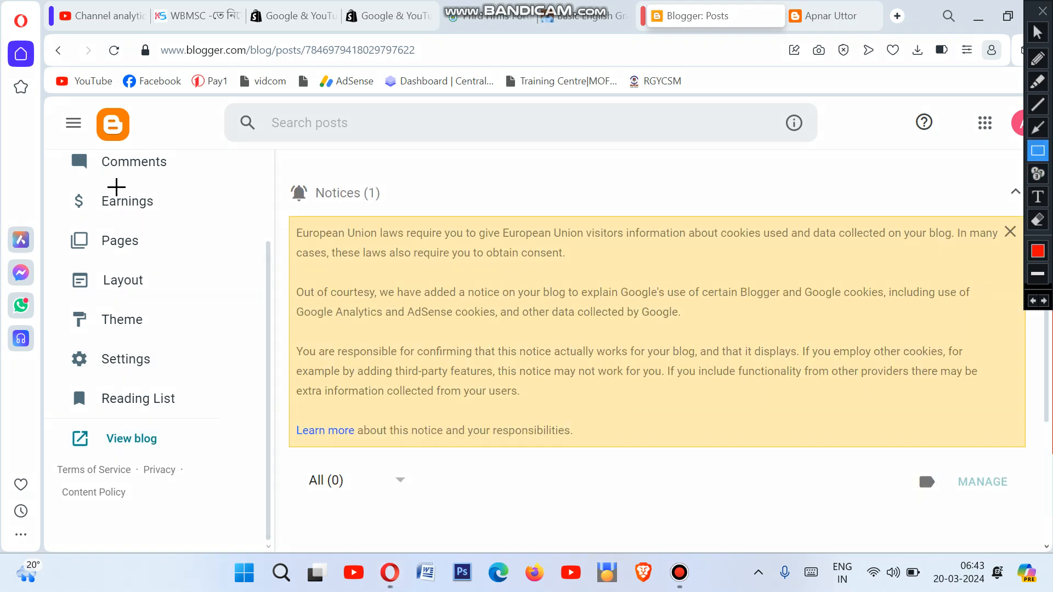
left_click(1037, 32)
scroll(214, 336, "up", 2)
scroll(214, 336, "up", 3)
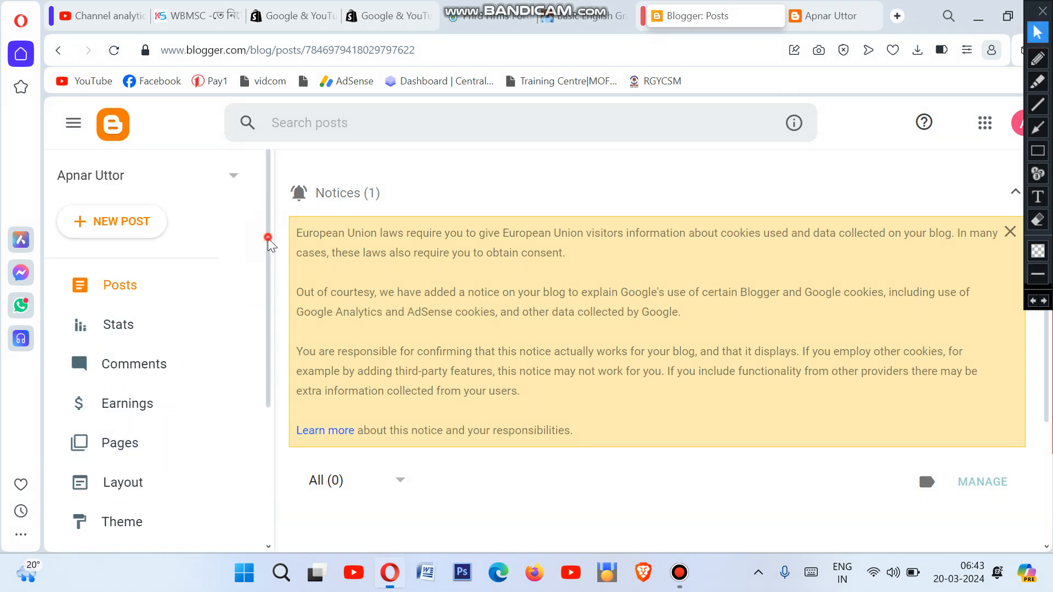
scroll(269, 257, "down", 2)
scroll(265, 298, "down", 2)
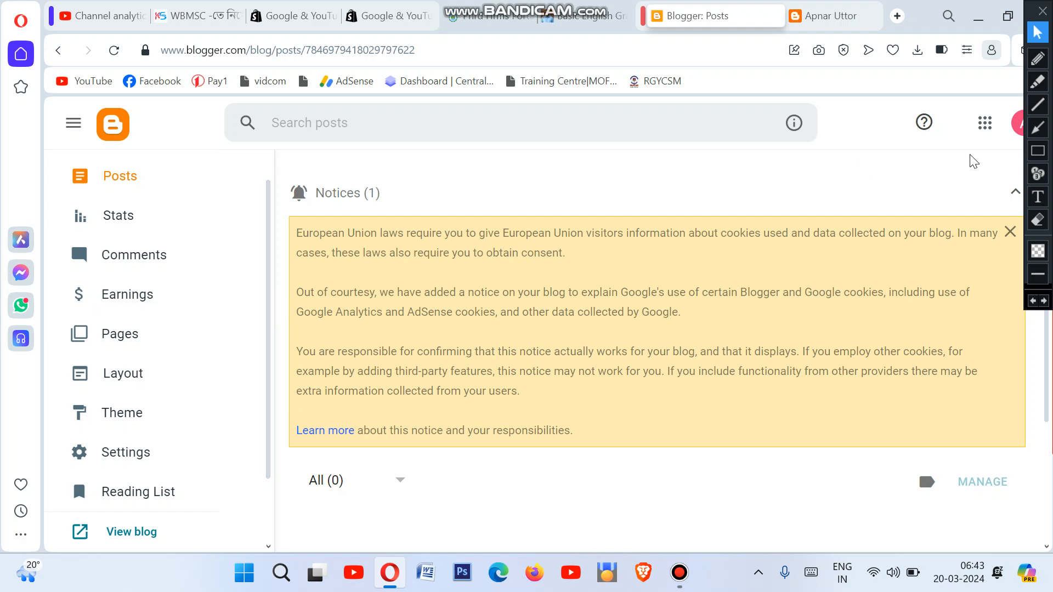
left_click(1038, 154)
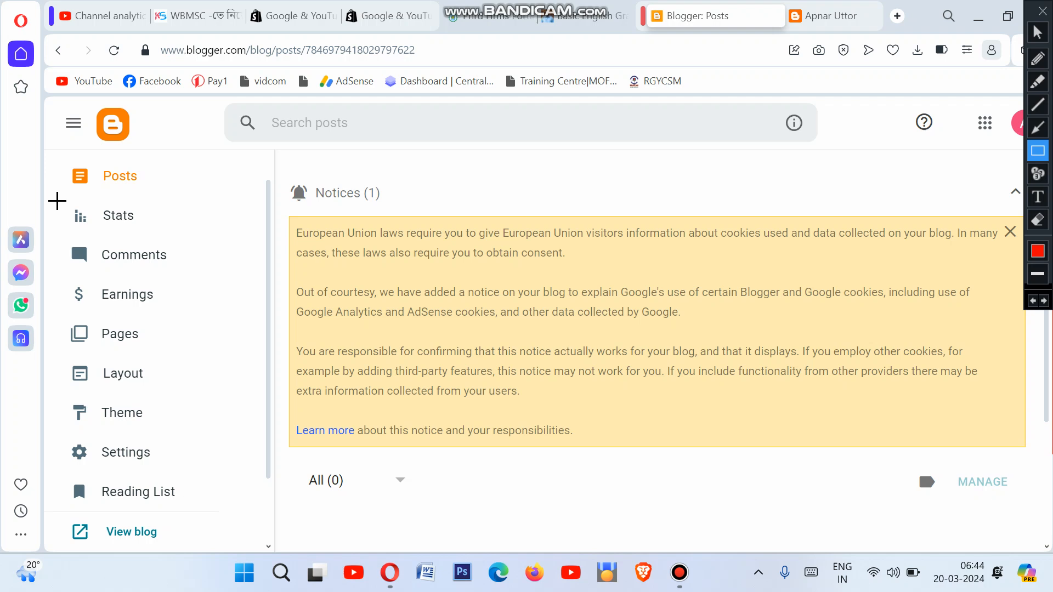
left_click_drag(60, 160, 186, 192)
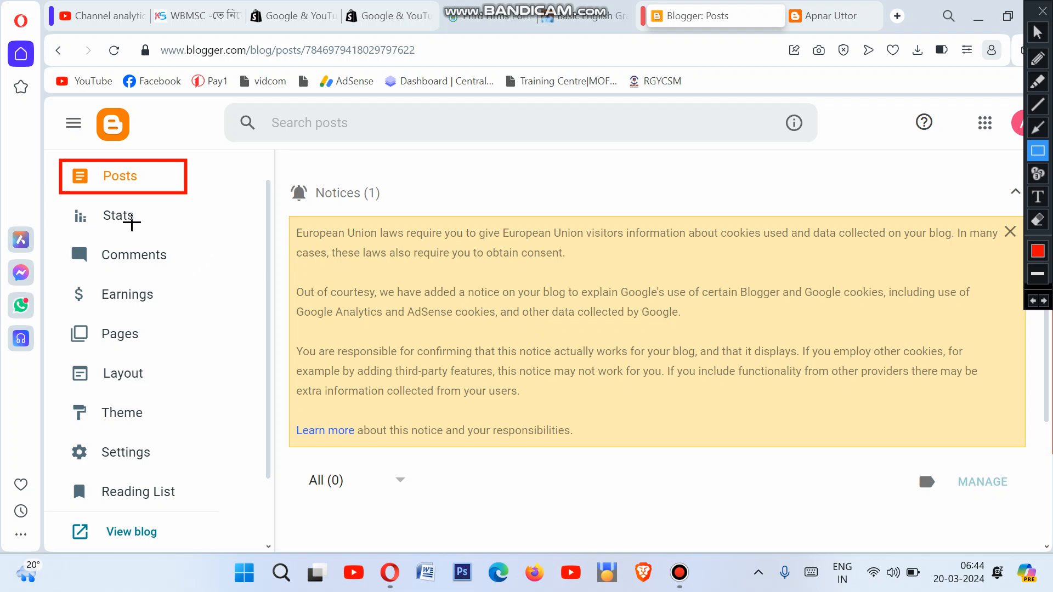
left_click_drag(59, 203, 157, 230)
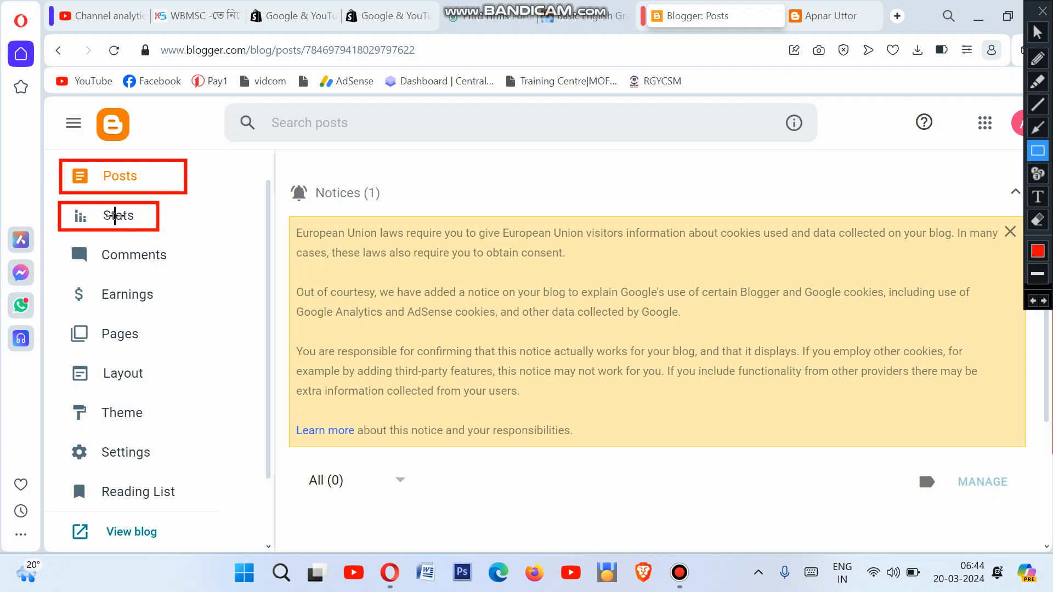
left_click_drag(59, 240, 183, 267)
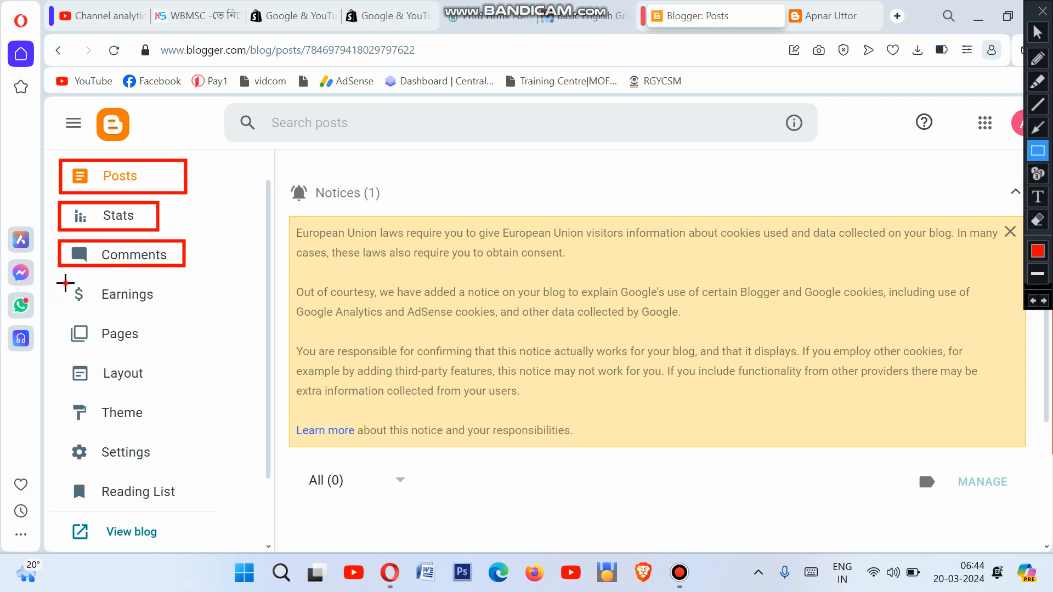
left_click_drag(65, 282, 166, 308)
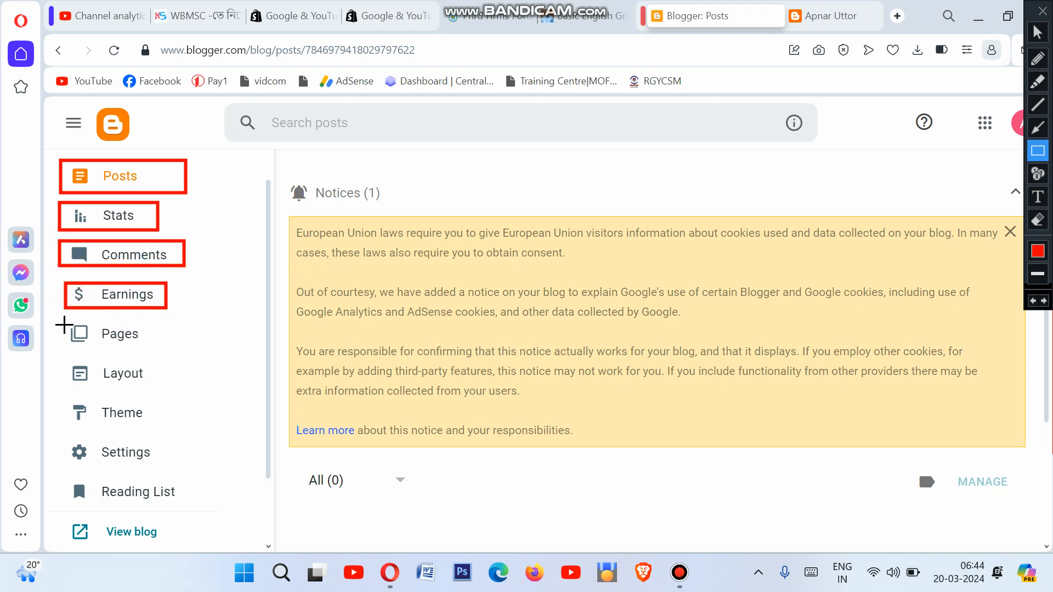
left_click_drag(65, 321, 154, 351)
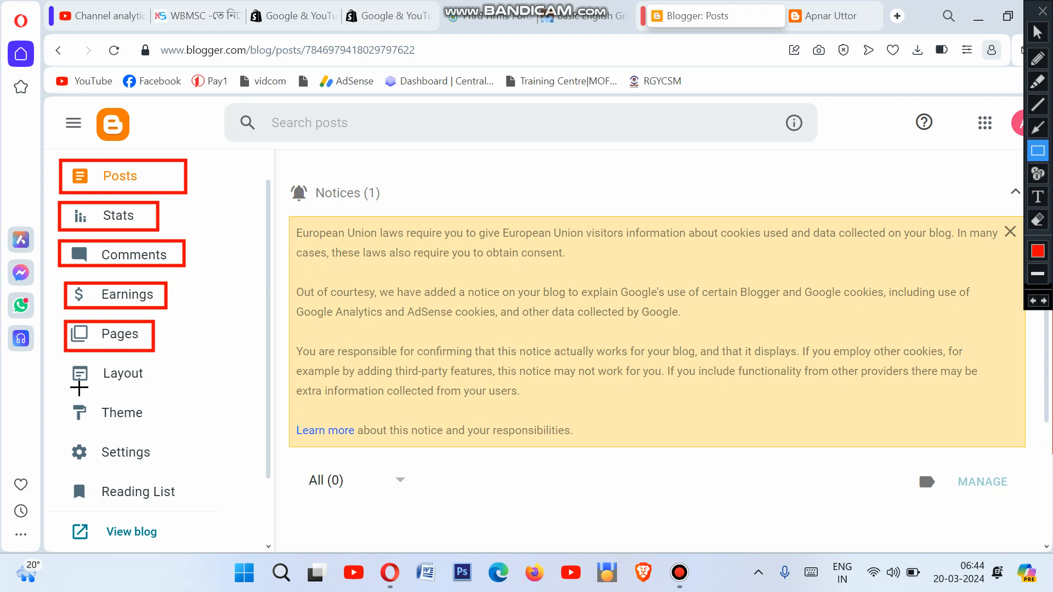
left_click_drag(94, 371, 166, 392)
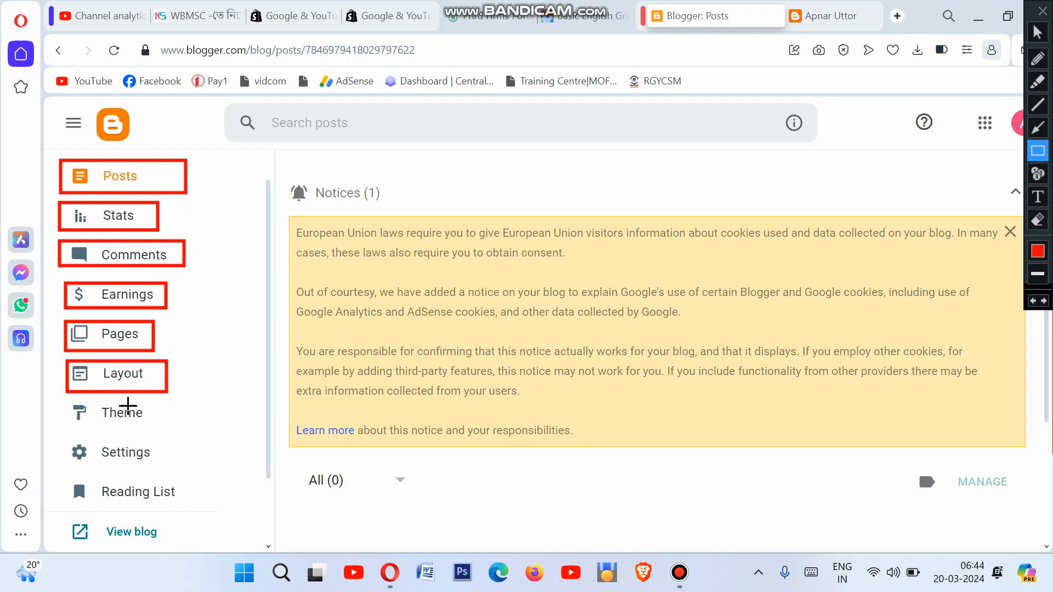
left_click_drag(64, 405, 153, 427)
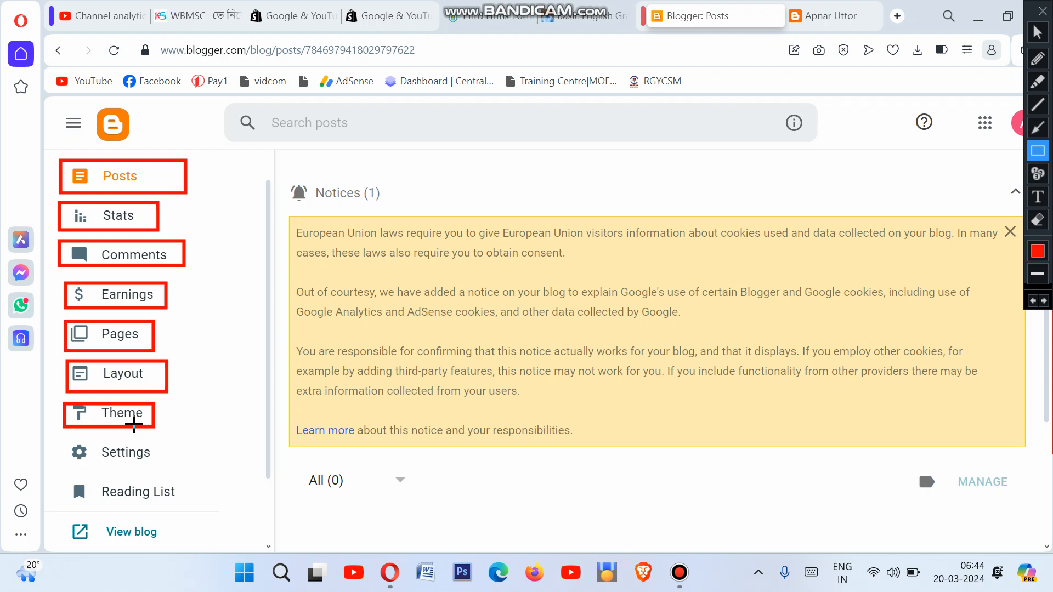
left_click_drag(65, 443, 166, 471)
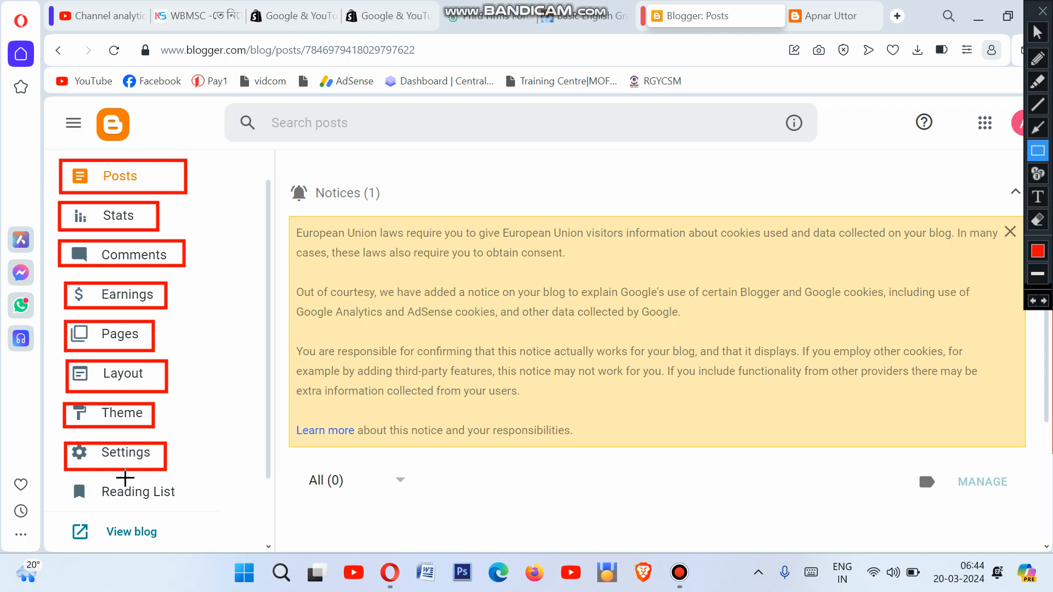
mouse_move(51, 150)
left_mouse_down()
mouse_move(155, 254)
mouse_move(193, 467)
left_mouse_up()
left_click_drag(67, 481, 185, 502)
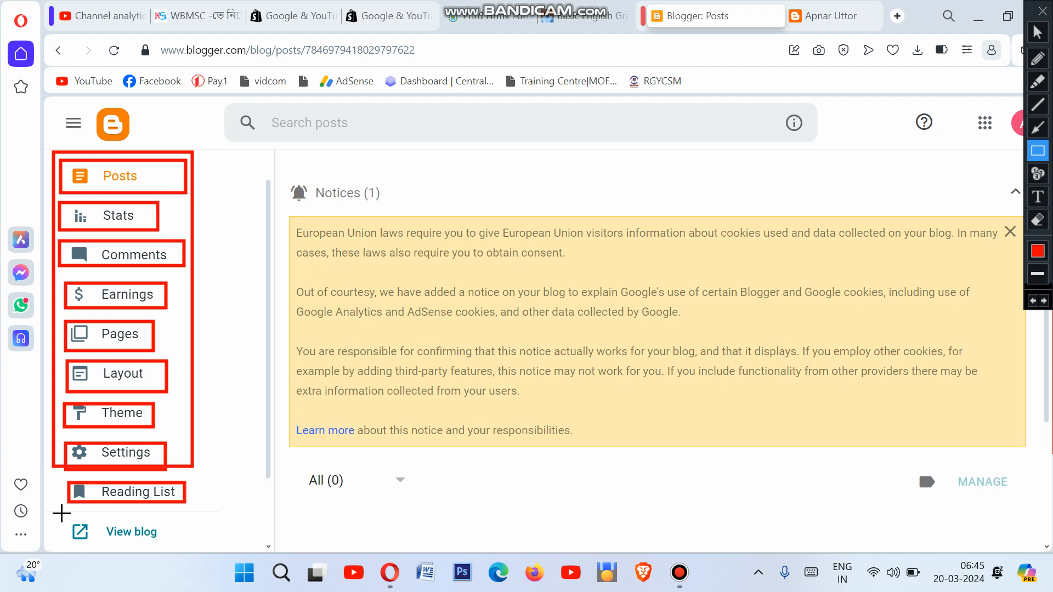
left_click_drag(61, 512, 170, 546)
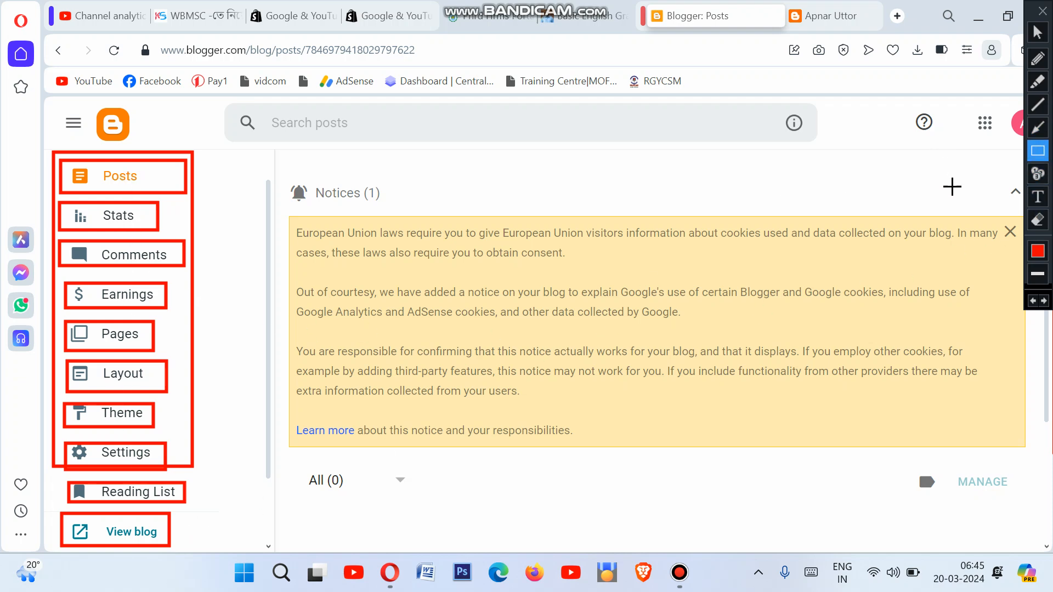
left_click(1037, 220)
mouse_move(33, 120)
left_mouse_down()
mouse_move(141, 294)
mouse_move(244, 569)
left_mouse_up()
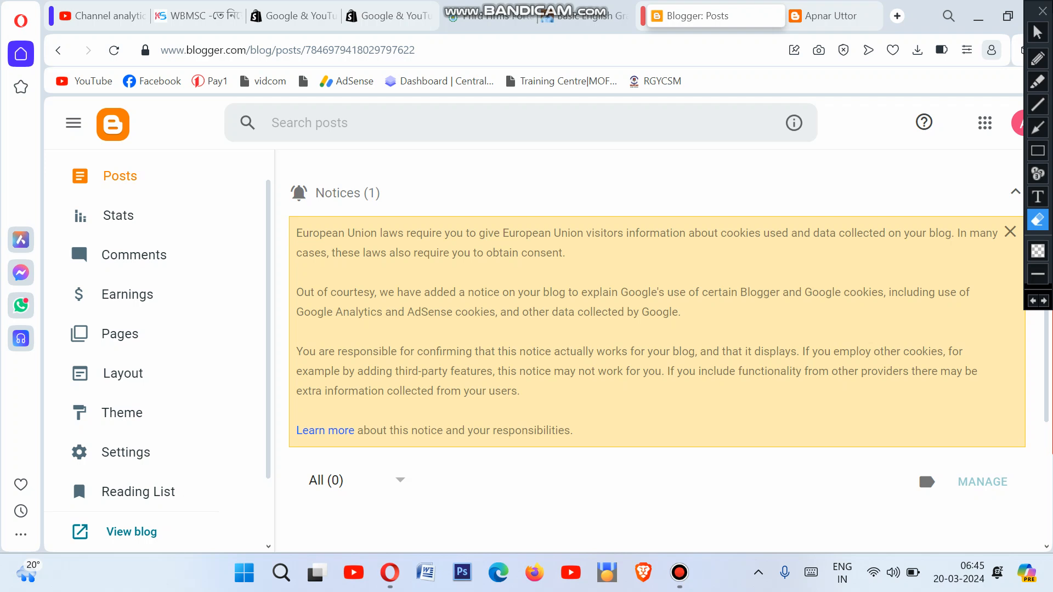
left_click(1038, 34)
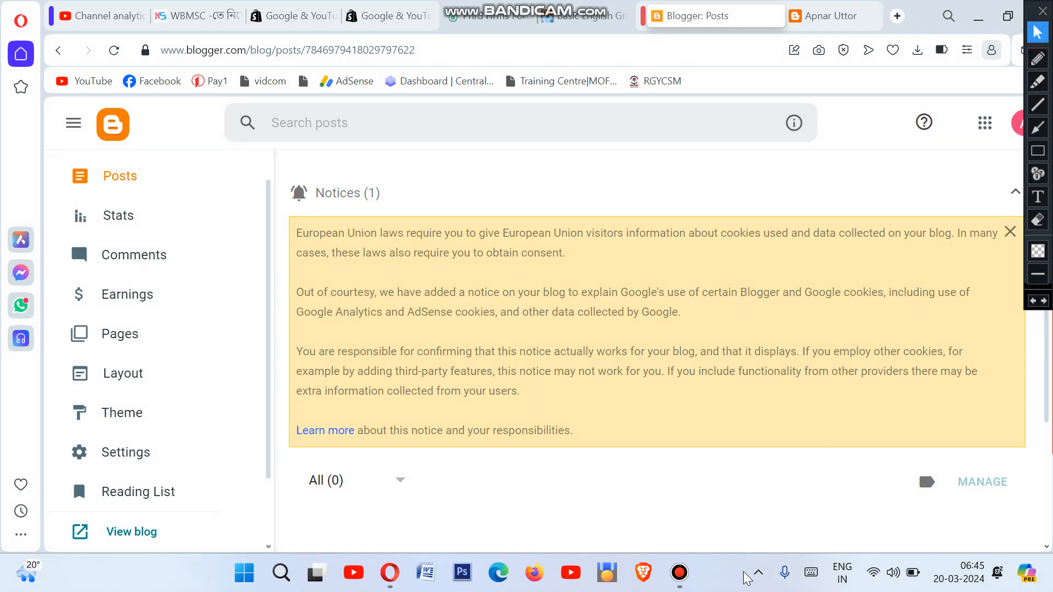
left_click(678, 571)
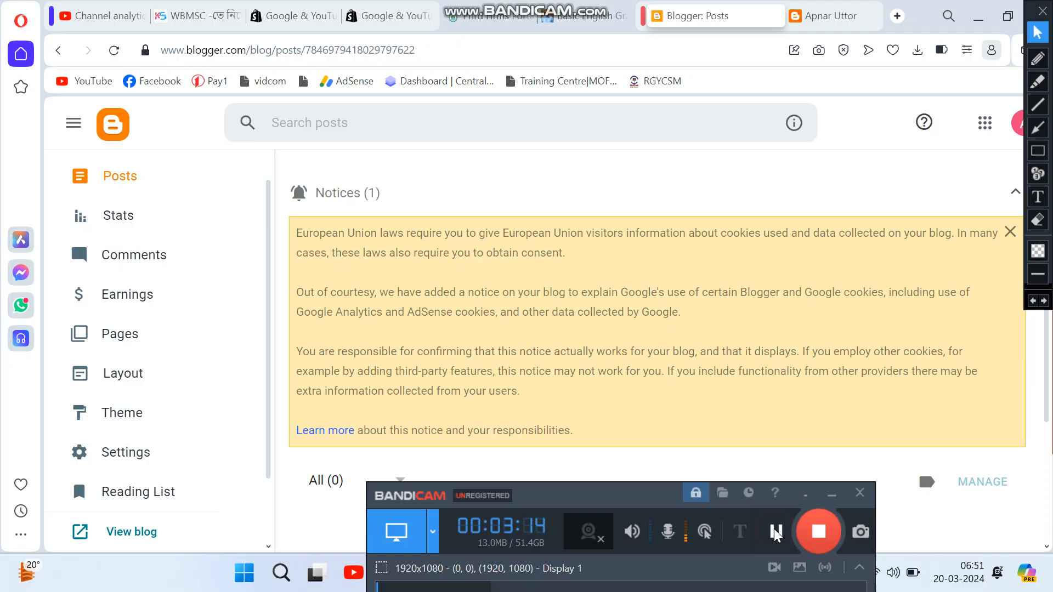
scroll(197, 196, "up", 2)
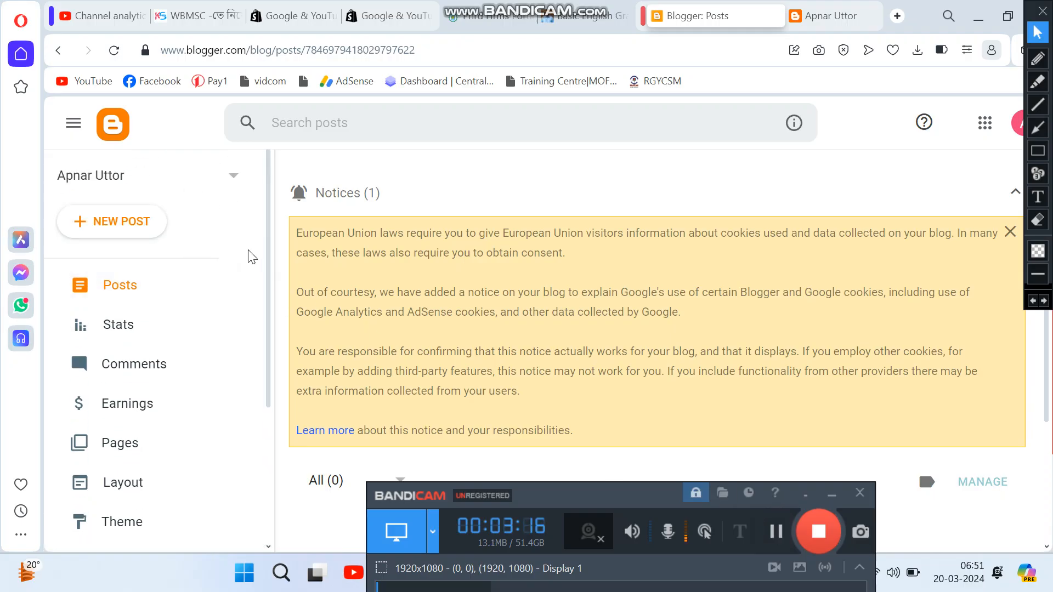
left_click(235, 180)
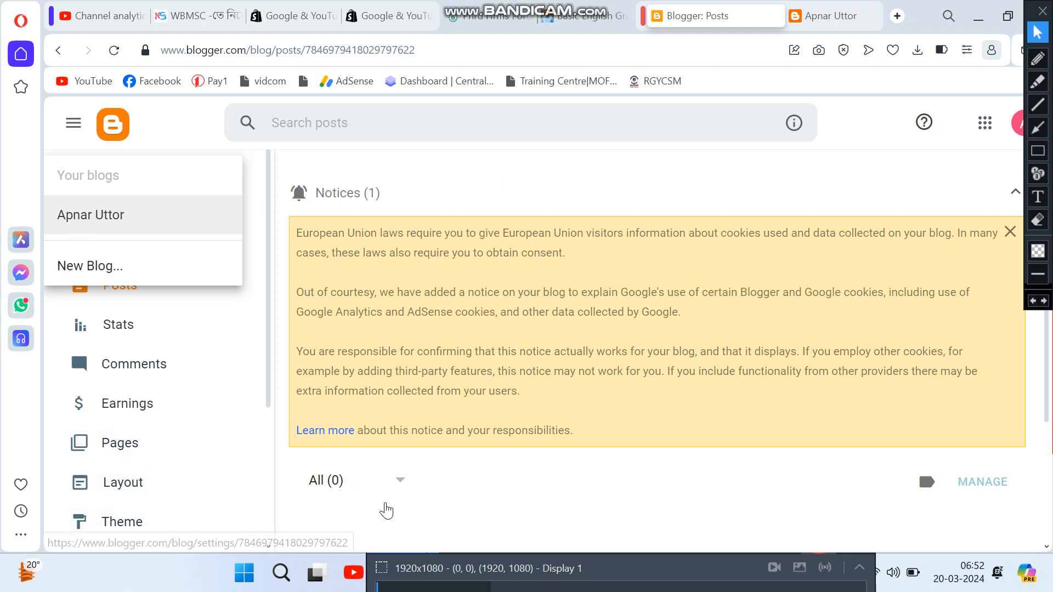
left_click(481, 502)
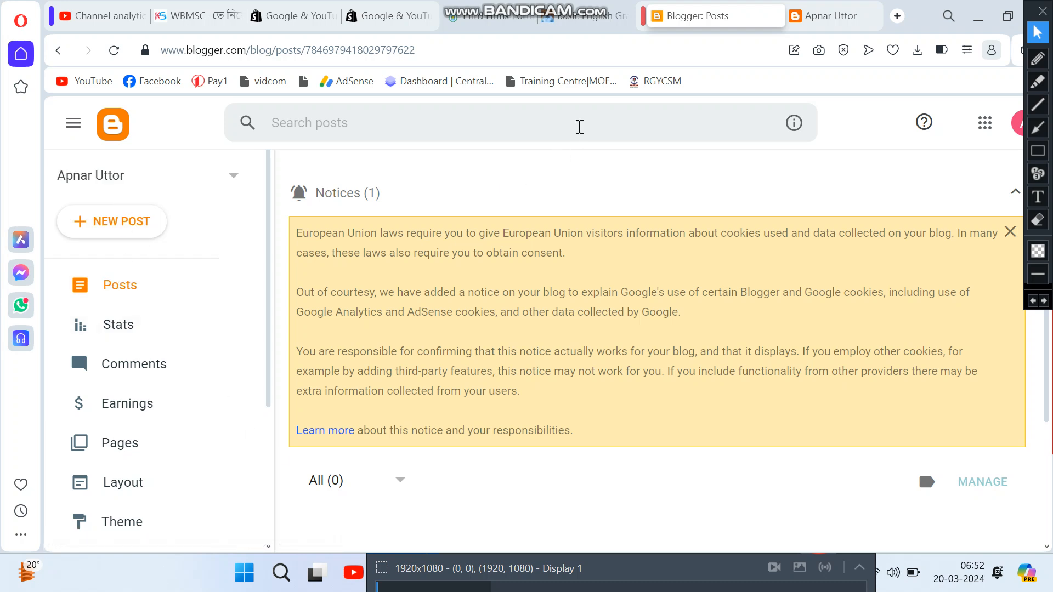
left_click(833, 15)
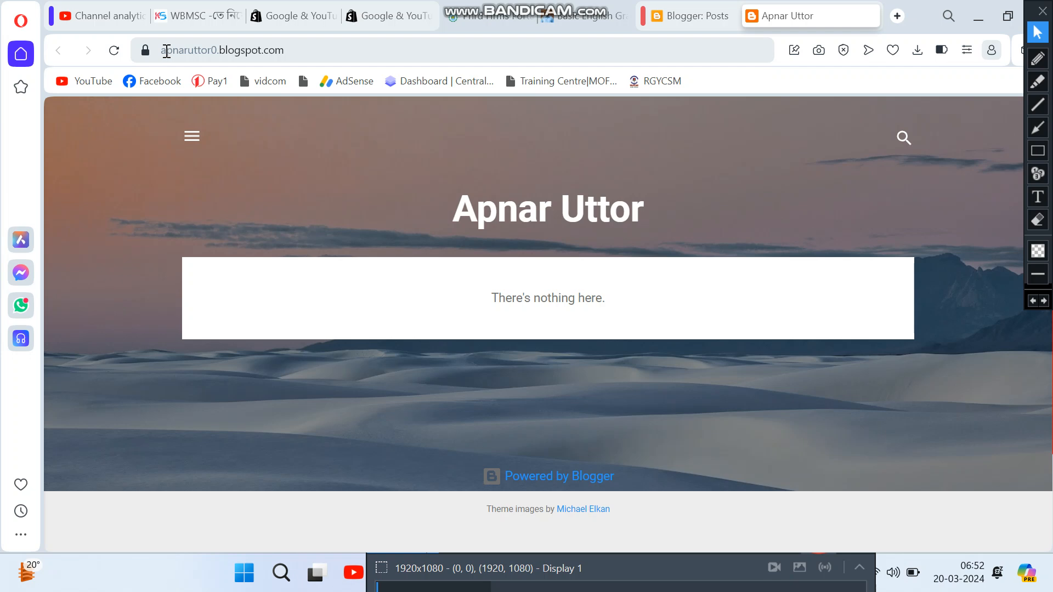
mouse_move(167, 51)
left_mouse_down()
mouse_move(324, 50)
mouse_move(158, 54)
left_mouse_up()
left_click(328, 49)
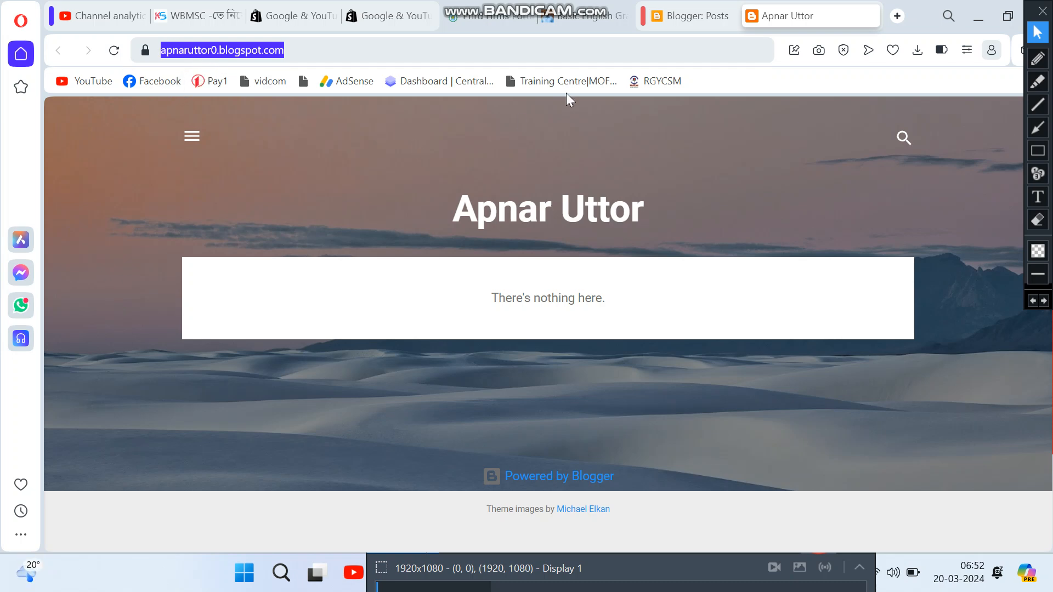
left_click(698, 16)
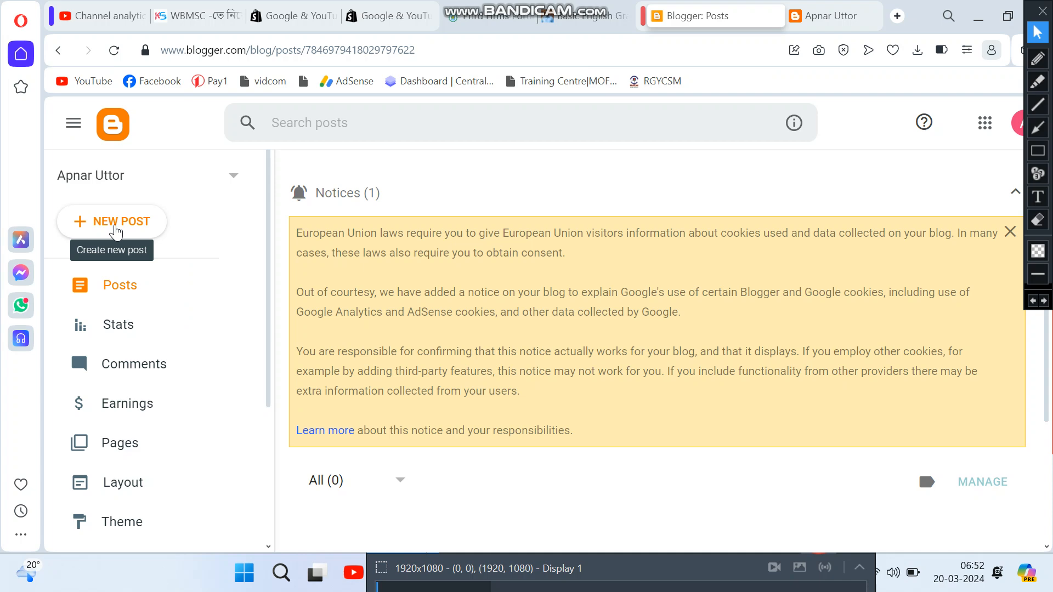
left_click(833, 16)
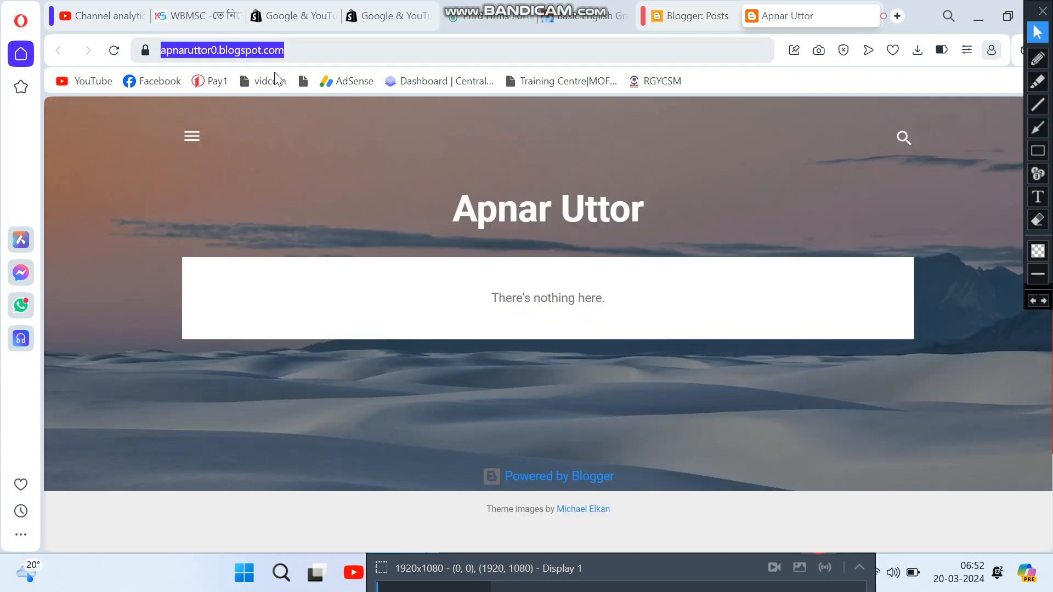
left_click(303, 49)
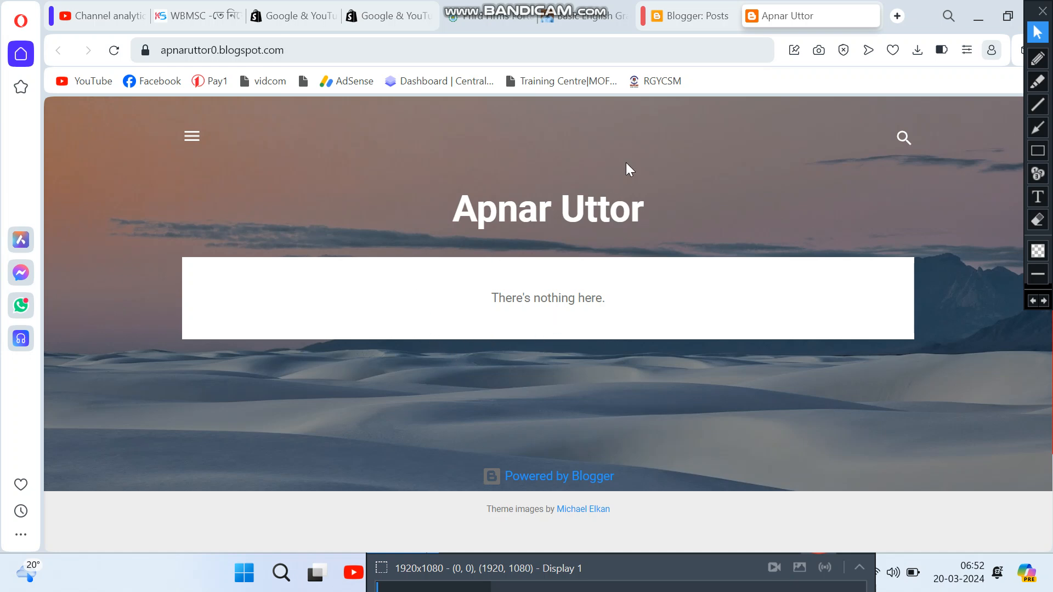
Step: From the refreshed Posts list, create a new blank post and place the cursor in its body
left_click(695, 16)
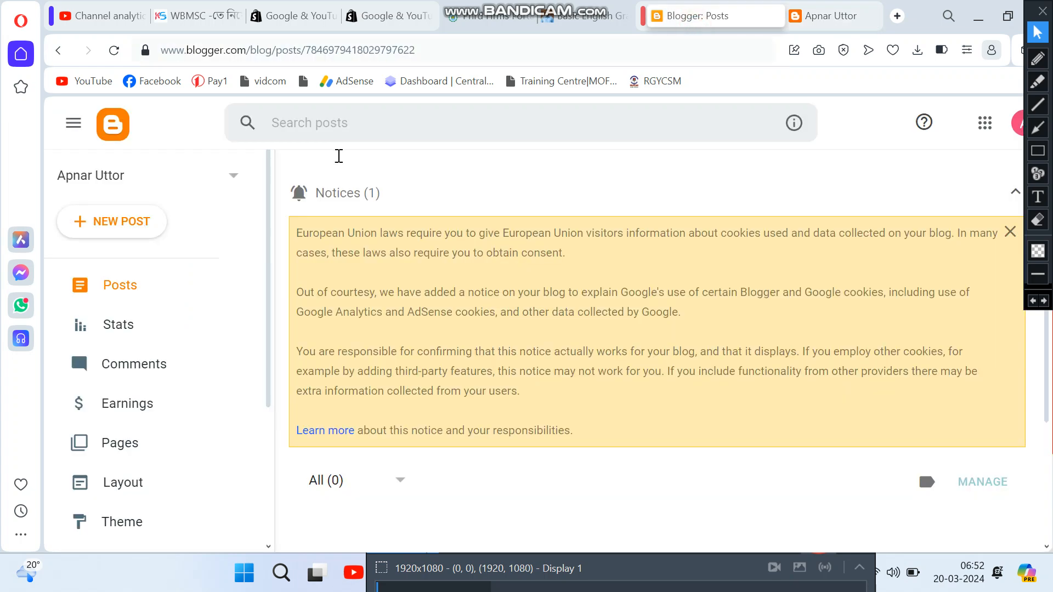
left_click(115, 285)
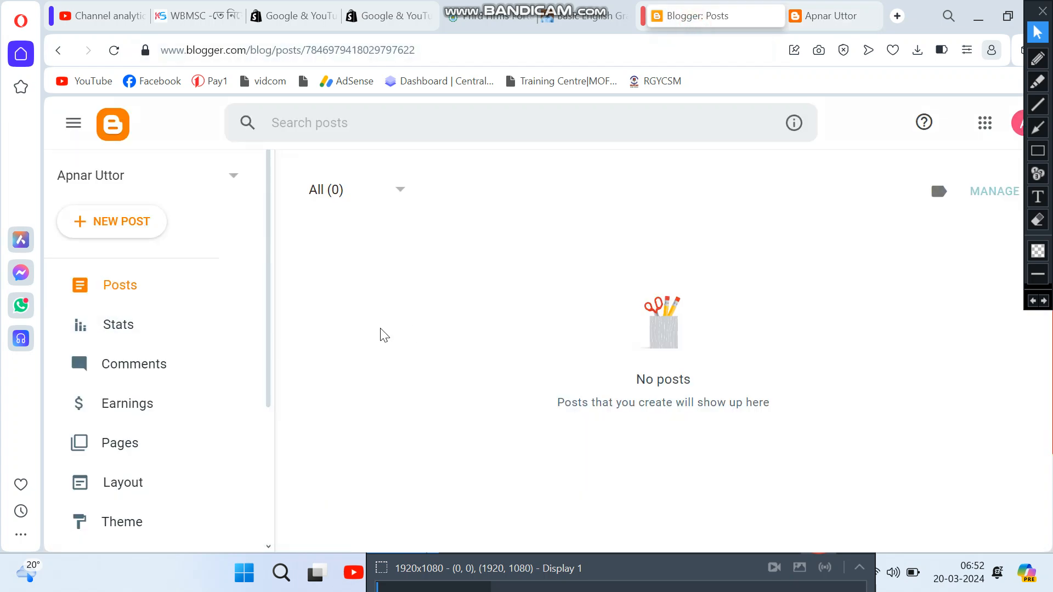
scroll(549, 349, "down", 3)
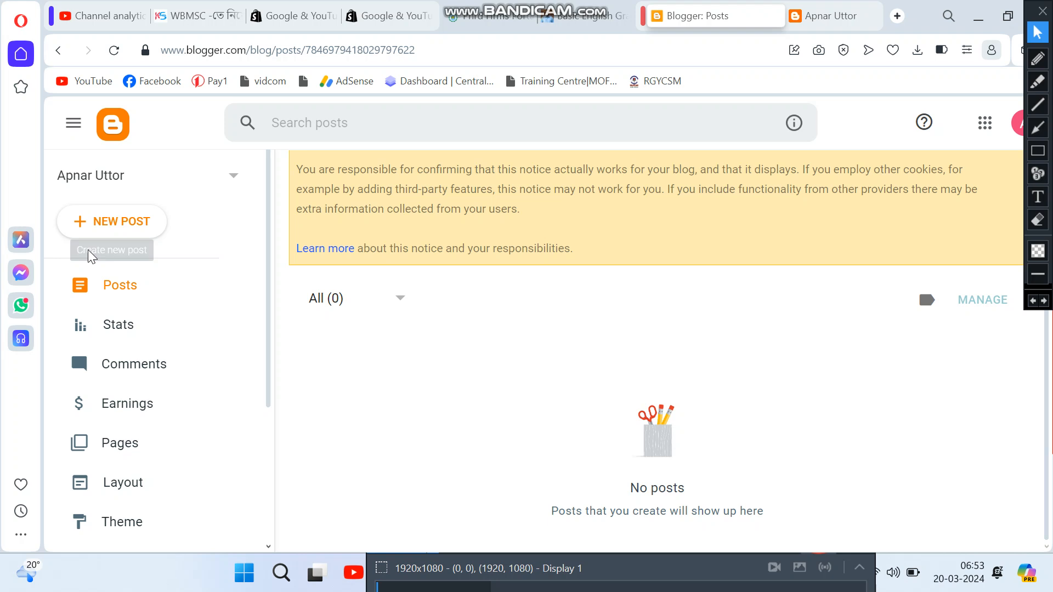
left_click(111, 231)
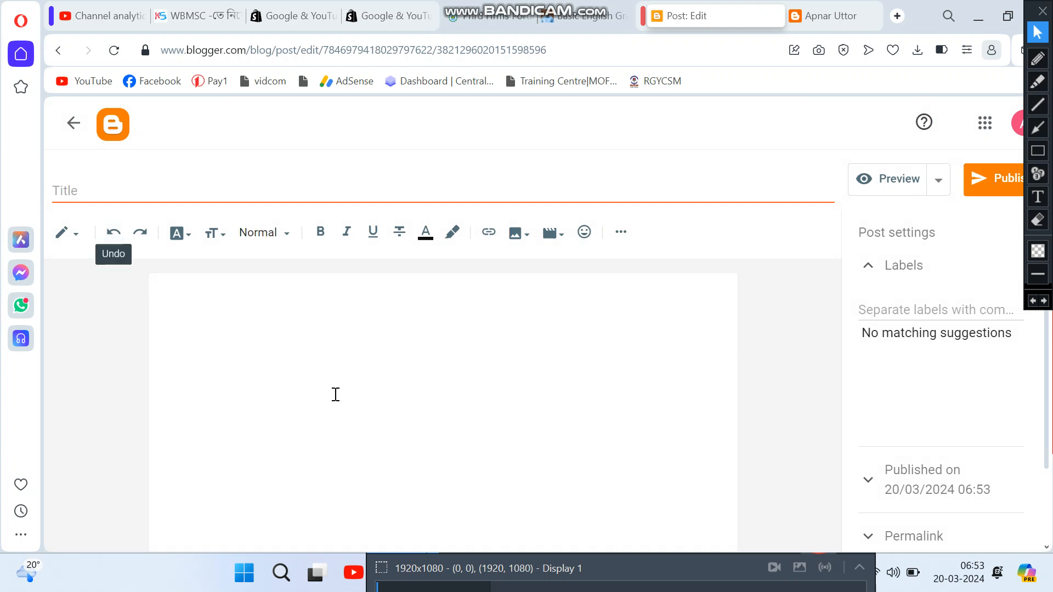
left_click(432, 395)
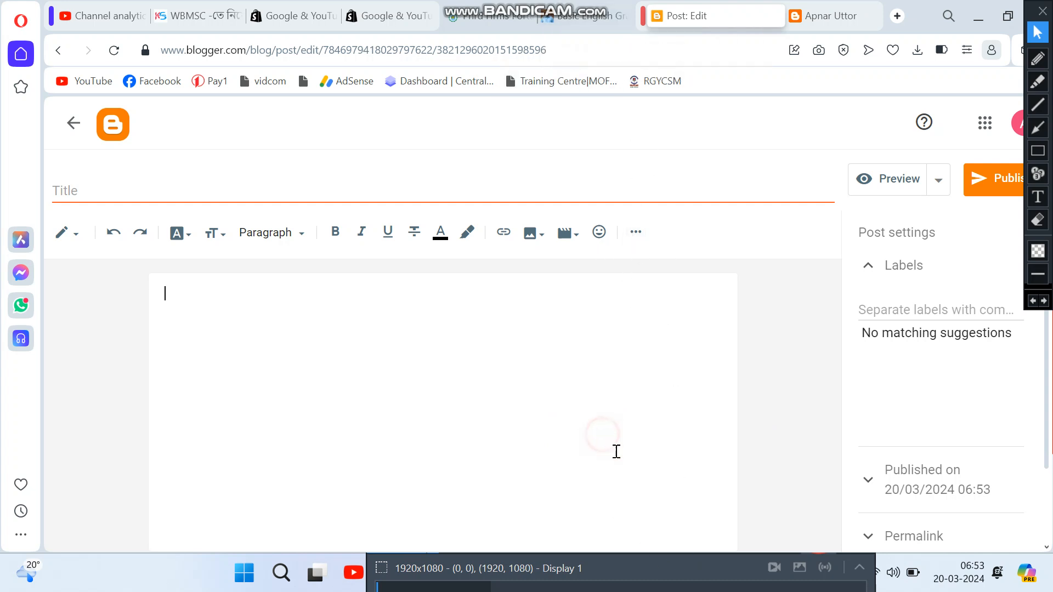
key("super+Down")
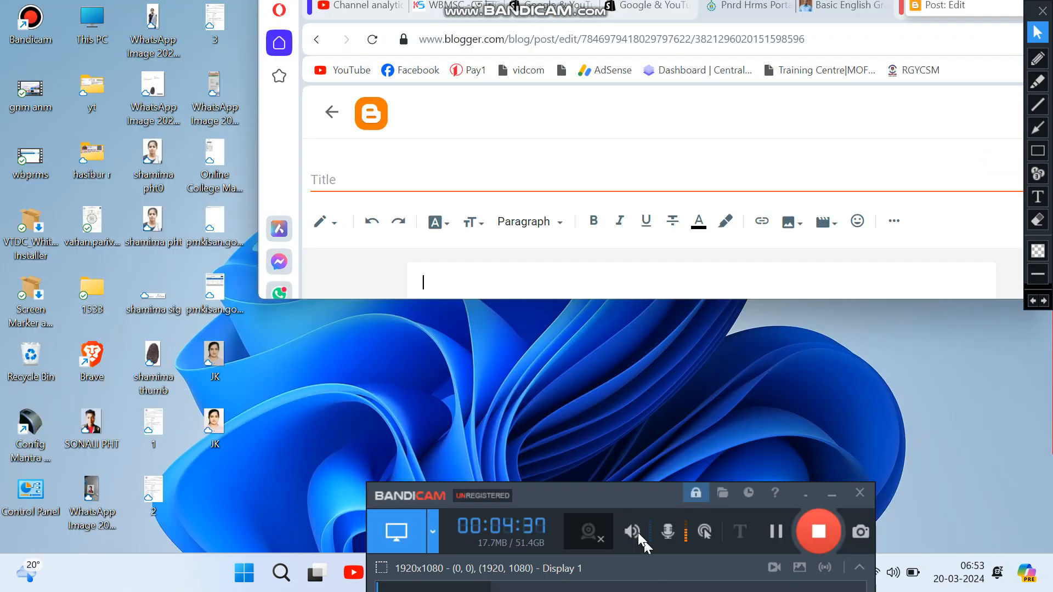
left_click(637, 532)
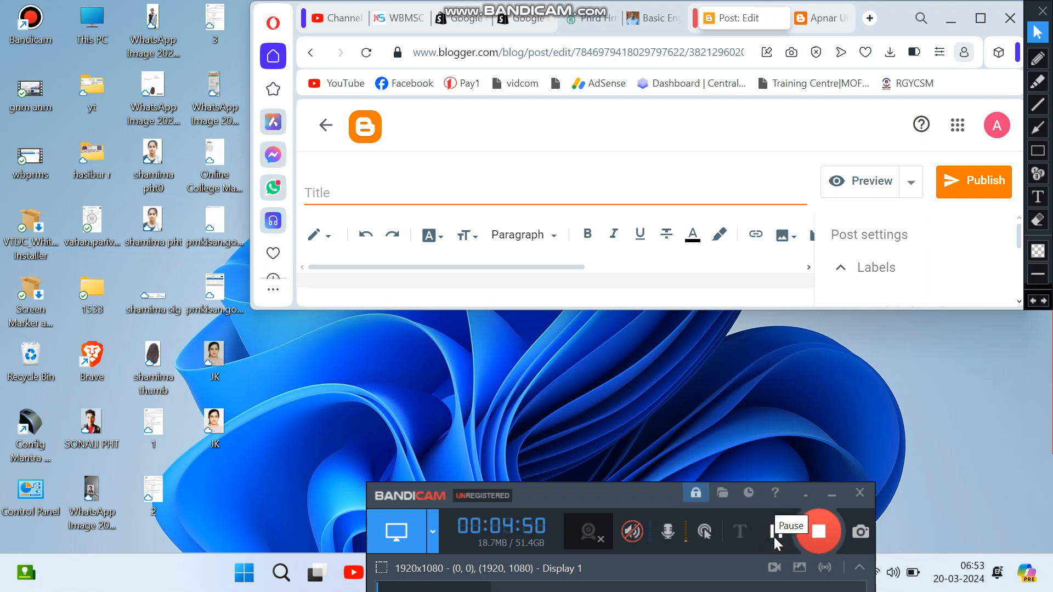
left_click(632, 531)
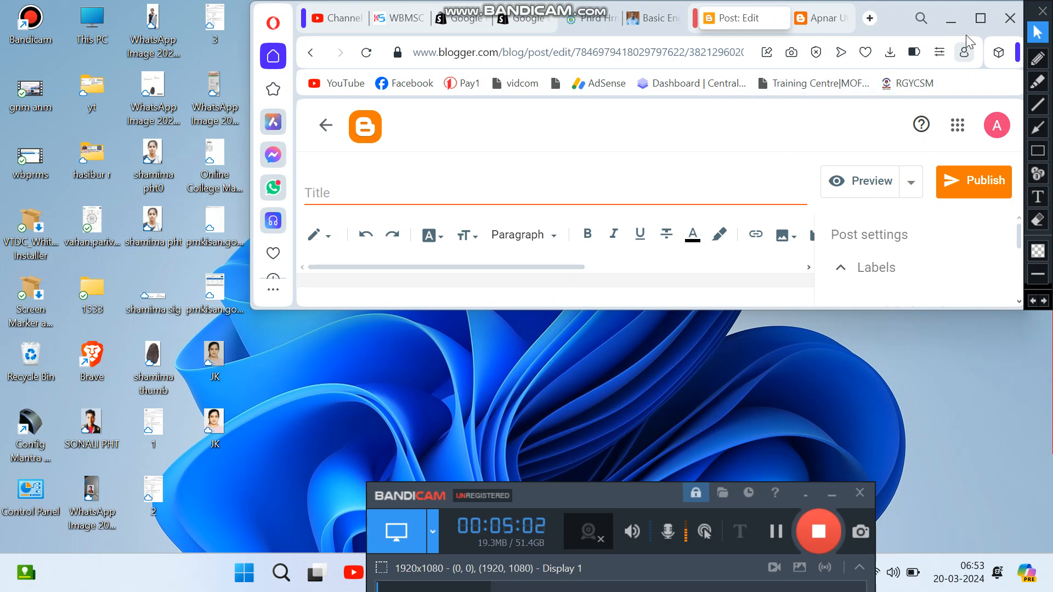
left_click(980, 18)
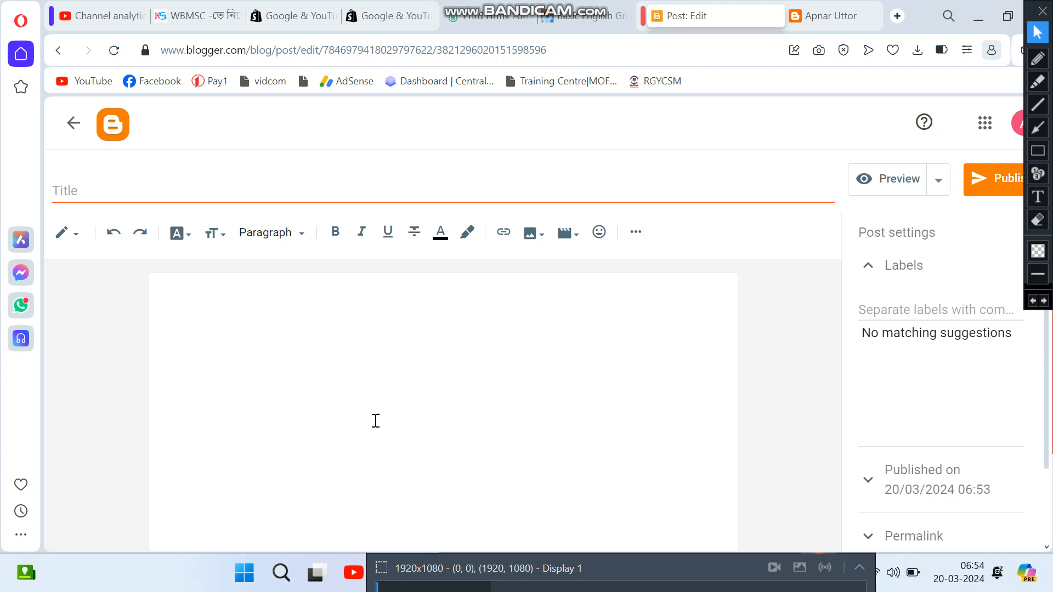
Step: Write 'Welcome to My Website' as the post body, start publishing, and look at the live blog
type("Welcome to My")
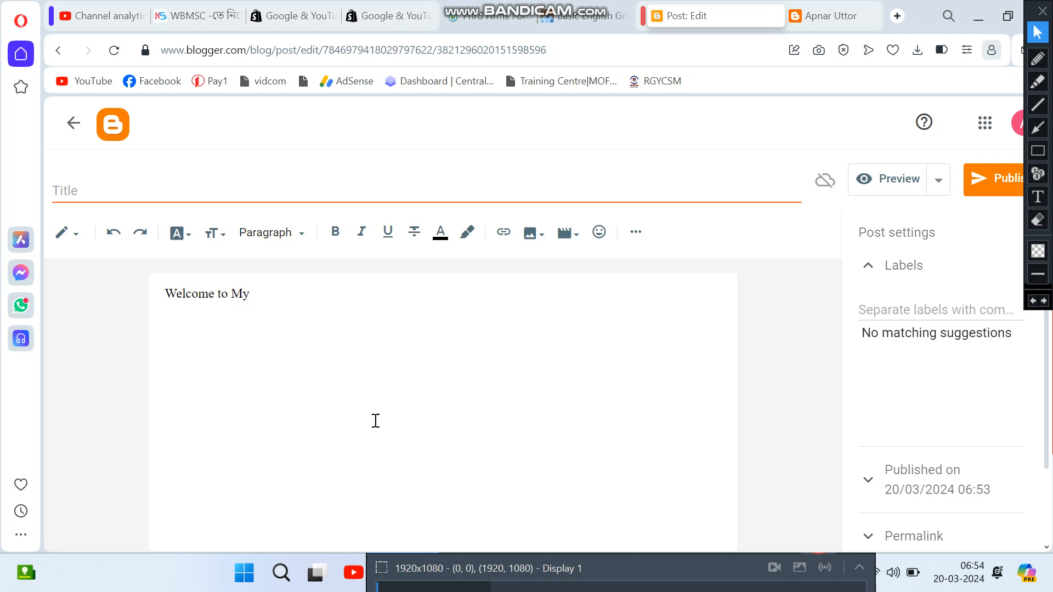
type(" WE")
left_click(601, 387)
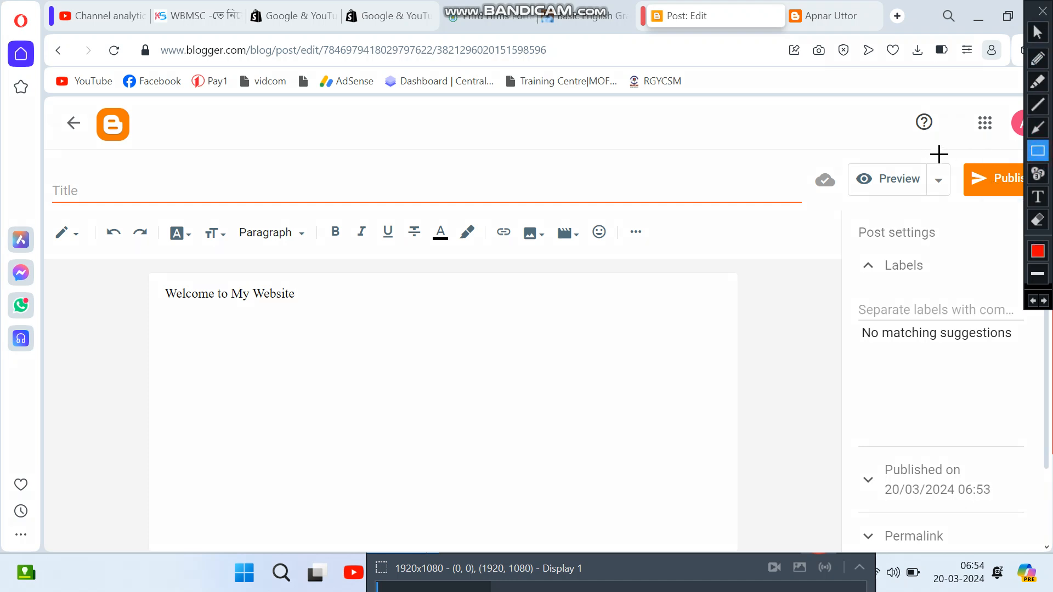
left_click_drag(940, 154, 1025, 220)
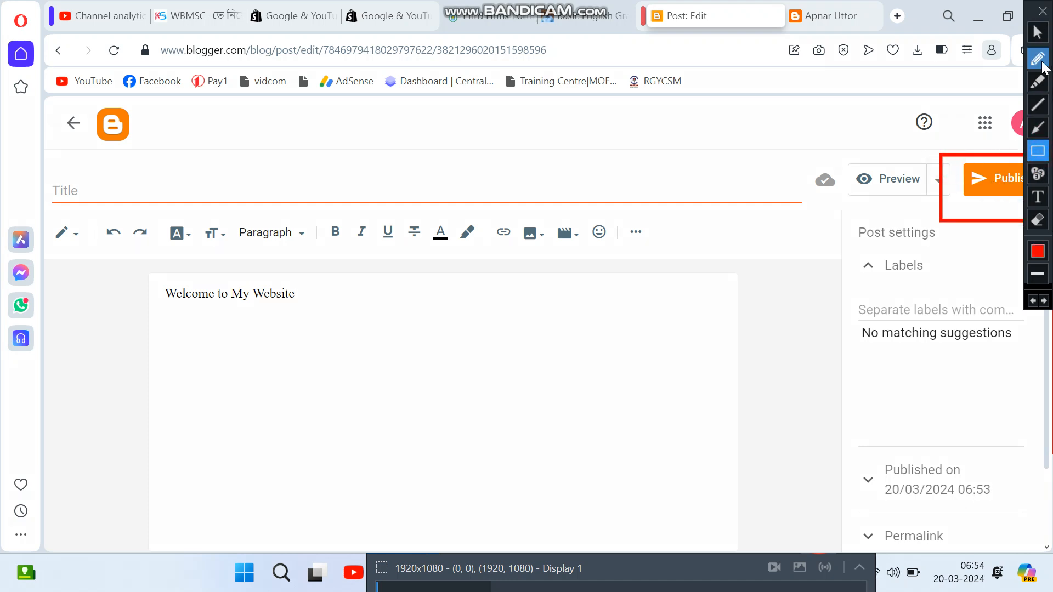
left_click(1037, 32)
left_click(999, 188)
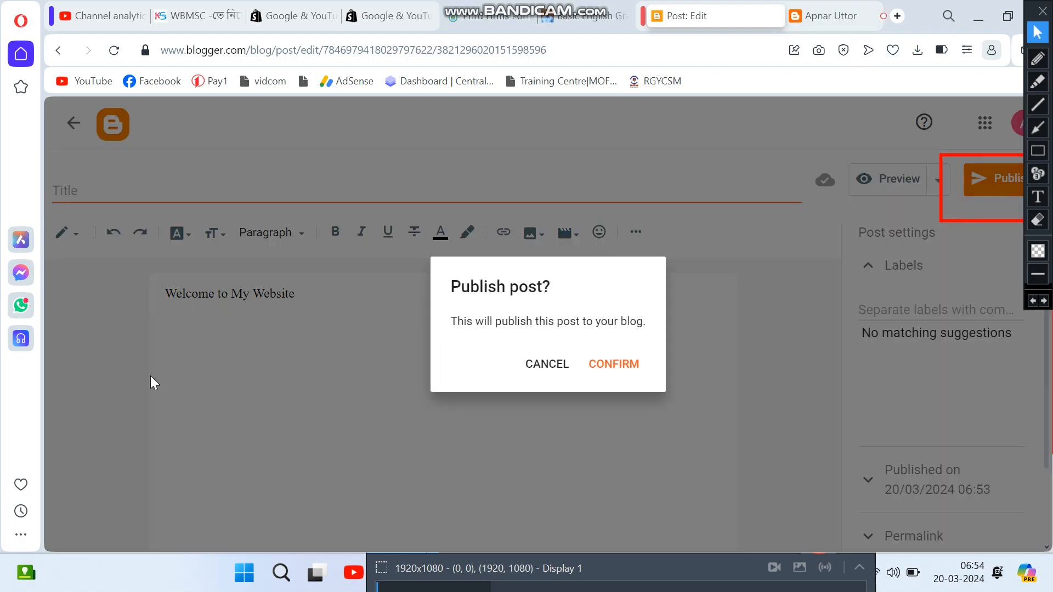
left_click(834, 17)
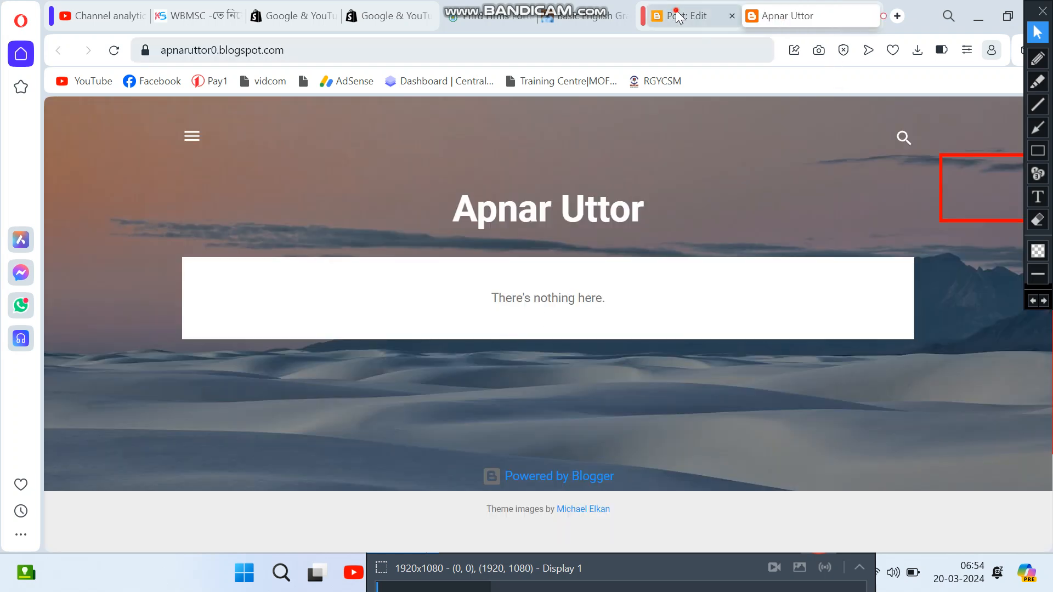
Step: Confirm publishing the 'Welcome to My Website' post
left_click(707, 17)
left_click(615, 364)
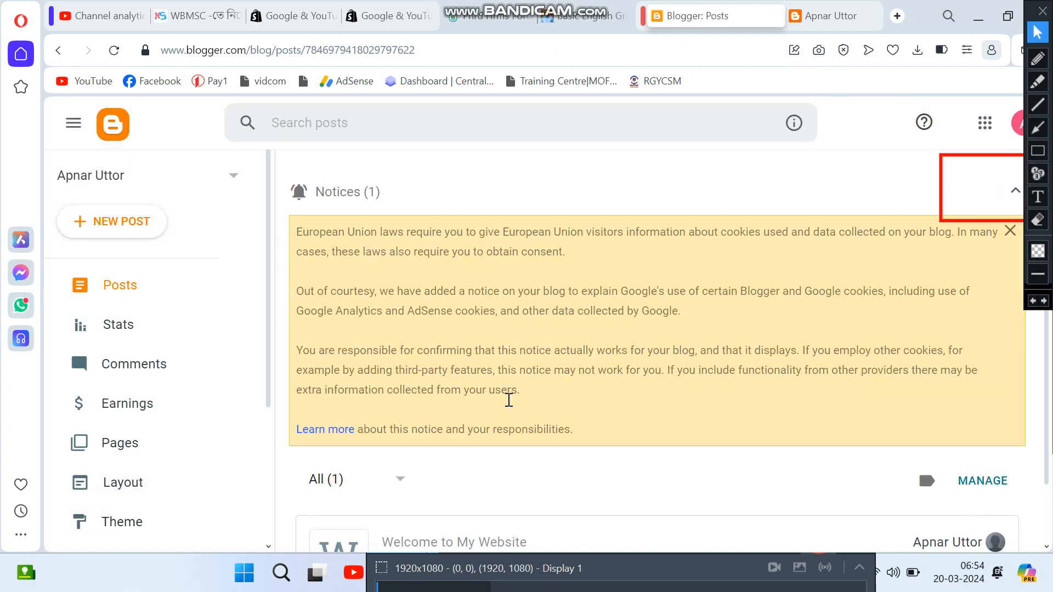
scroll(504, 403, "down", 1)
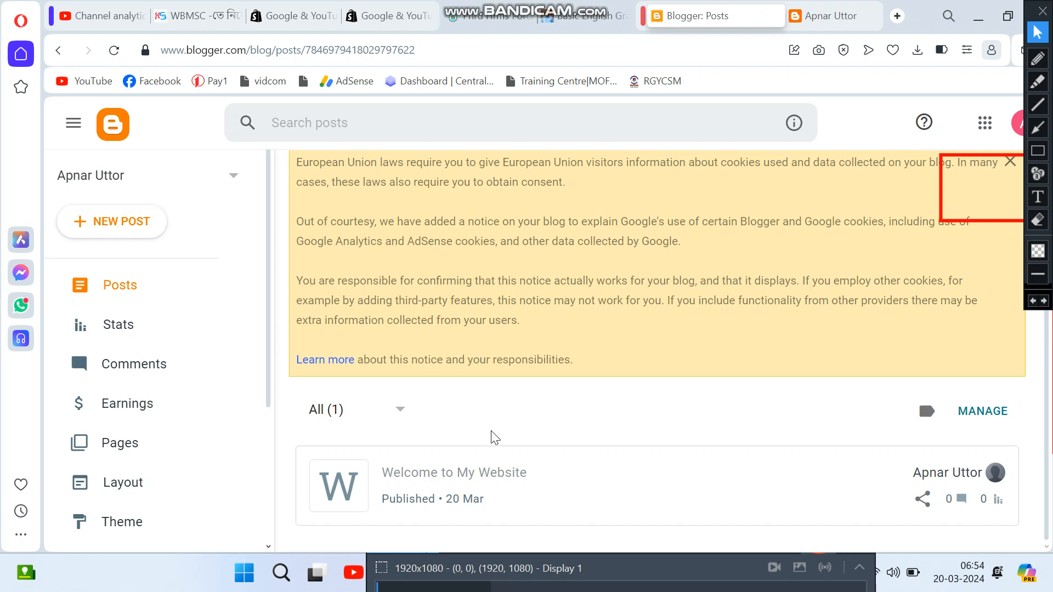
Step: Reload the live blog and inspect the new post's text and its March 19, 2024 date
mouse_move(467, 485)
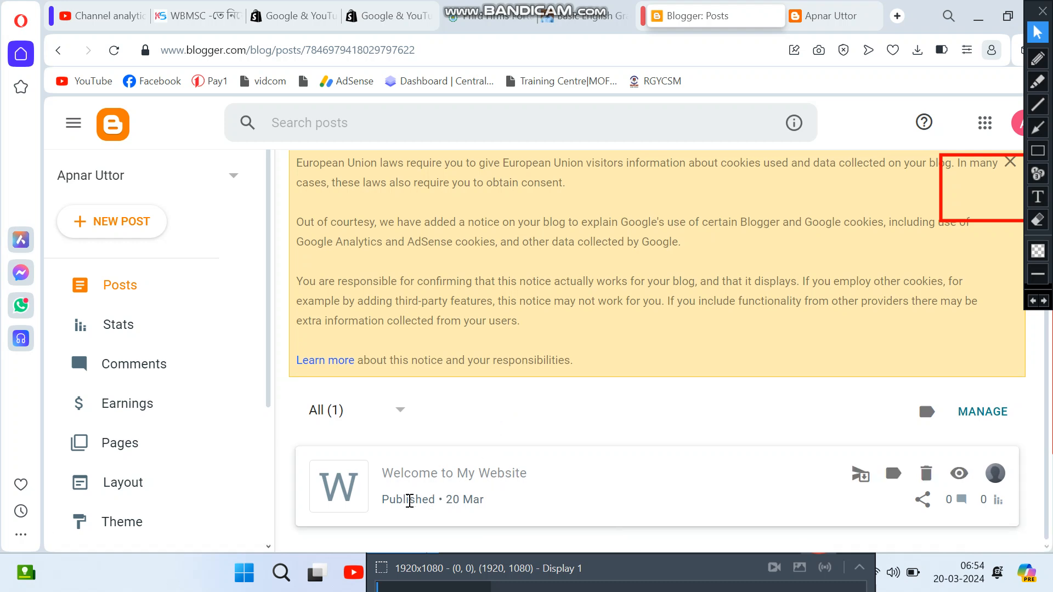
left_click(826, 17)
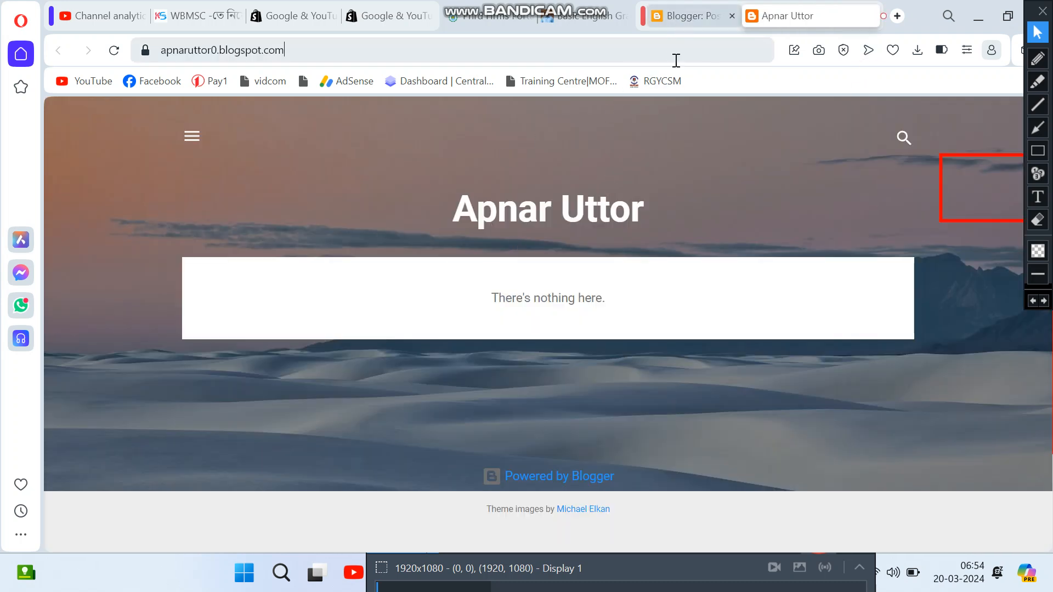
left_click(114, 51)
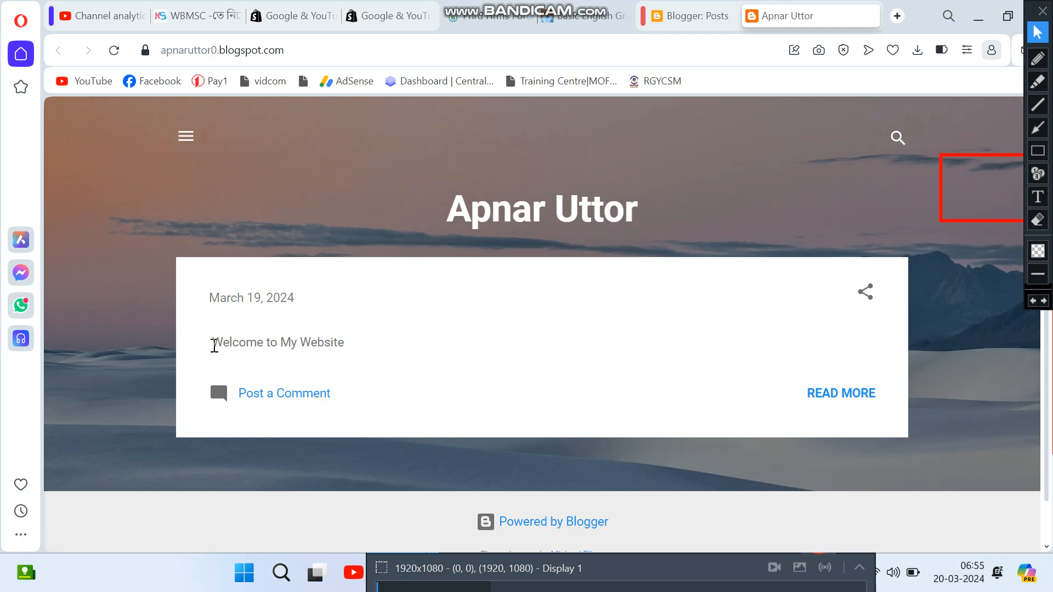
left_click_drag(214, 345, 353, 351)
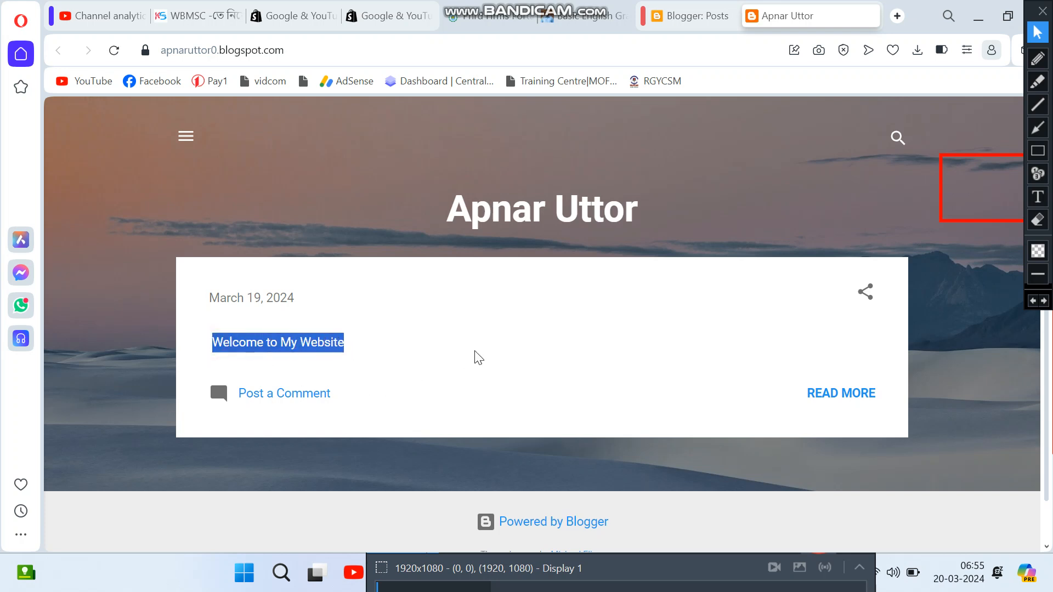
left_click(477, 356)
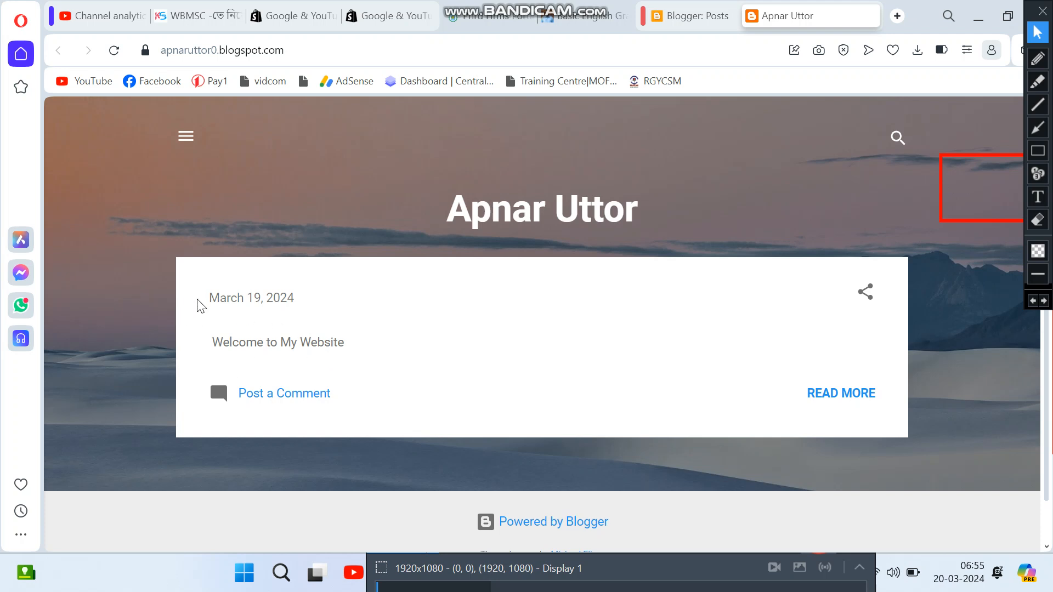
left_click_drag(198, 298, 294, 298)
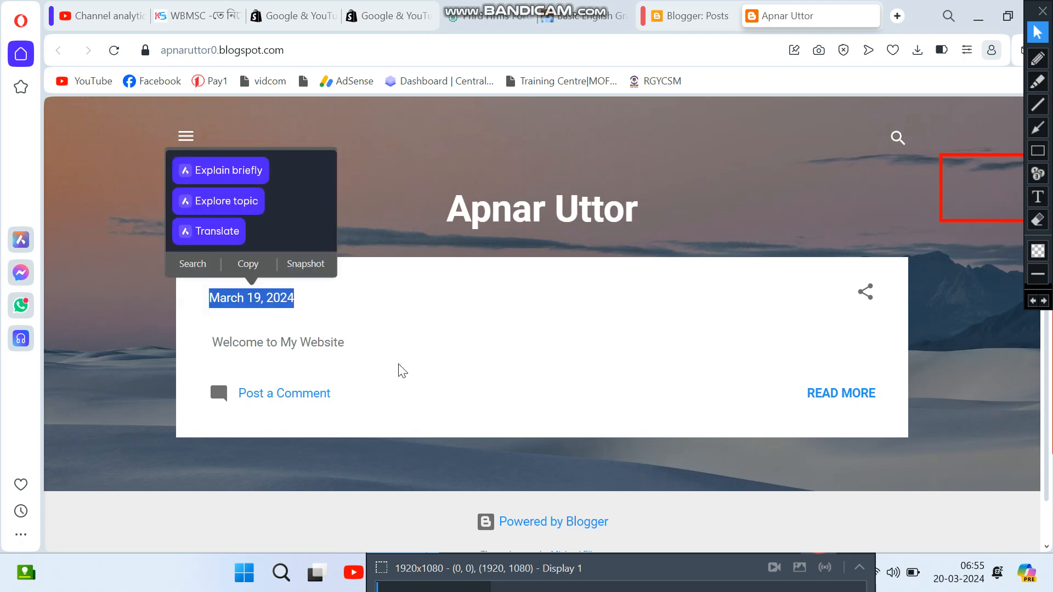
left_click(376, 359)
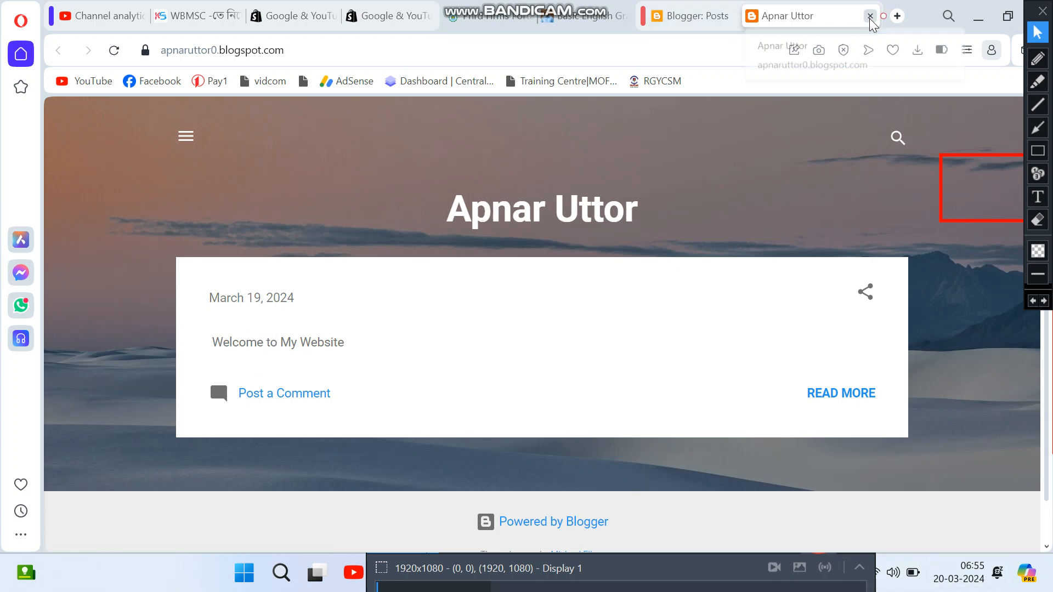
Step: Reopen the live blog via View blog and return to Posts, now listing 'Welcome to My Website'
left_click(869, 17)
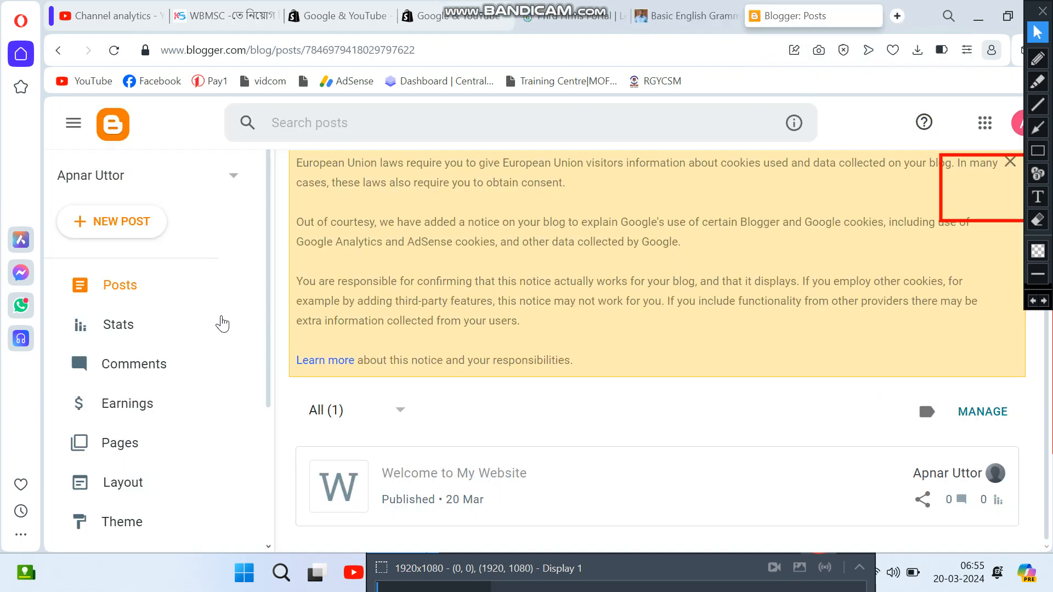
scroll(222, 323, "down", 3)
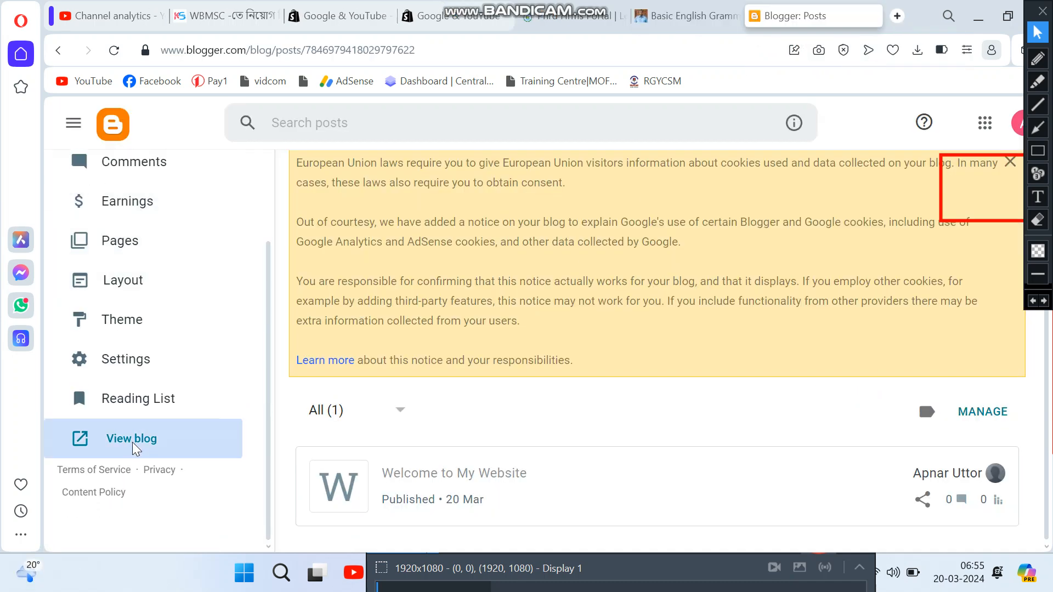
left_click(135, 442)
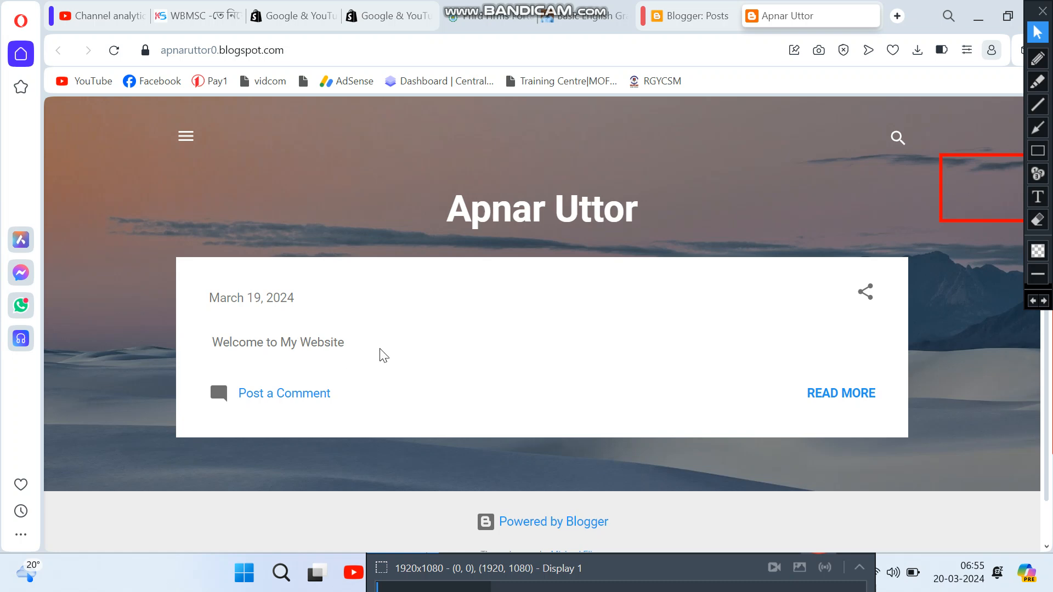
left_click(690, 20)
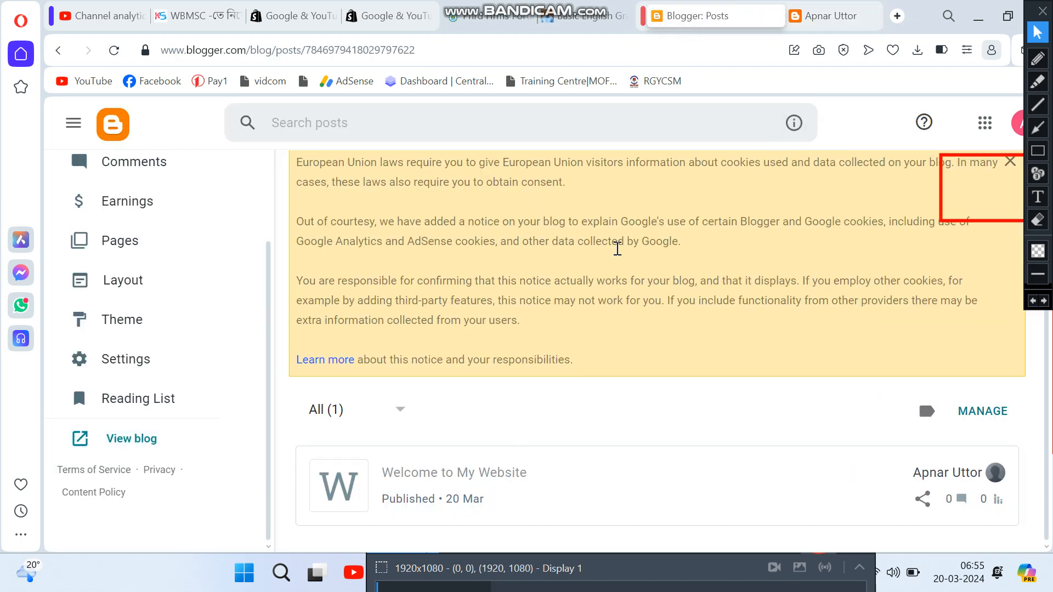
left_click(617, 248)
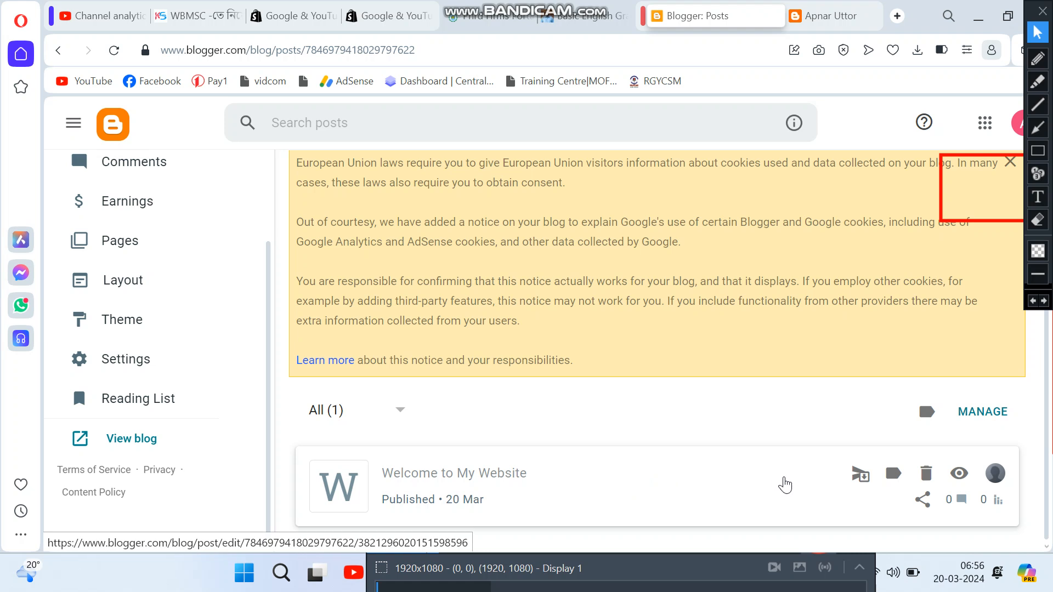
Step: Change the post body to '<h1>Welcome to My Website</h1>' and update the published post
left_click(484, 469)
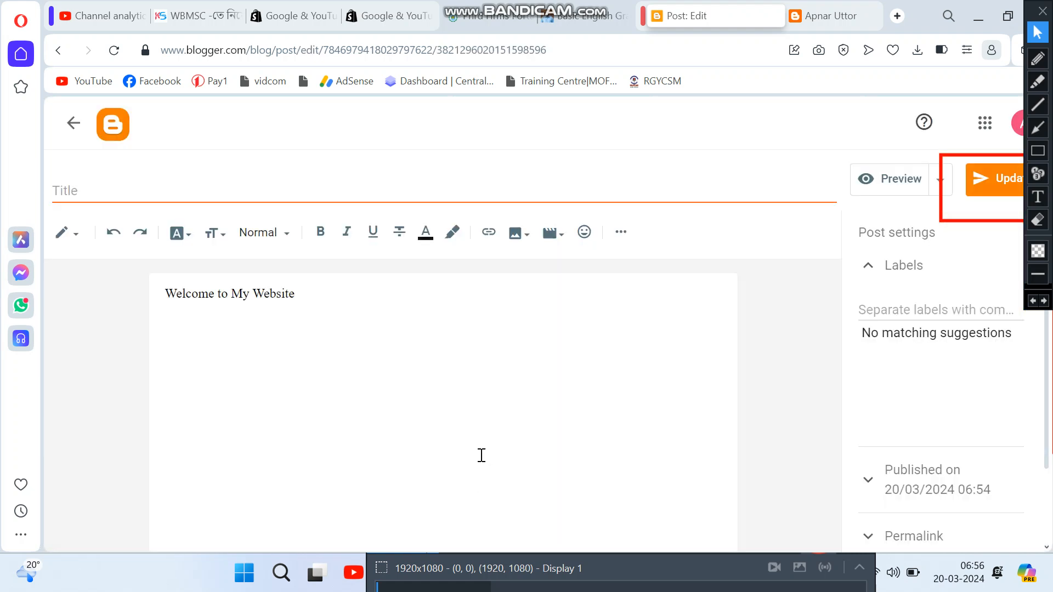
left_click(336, 311)
left_click(163, 294)
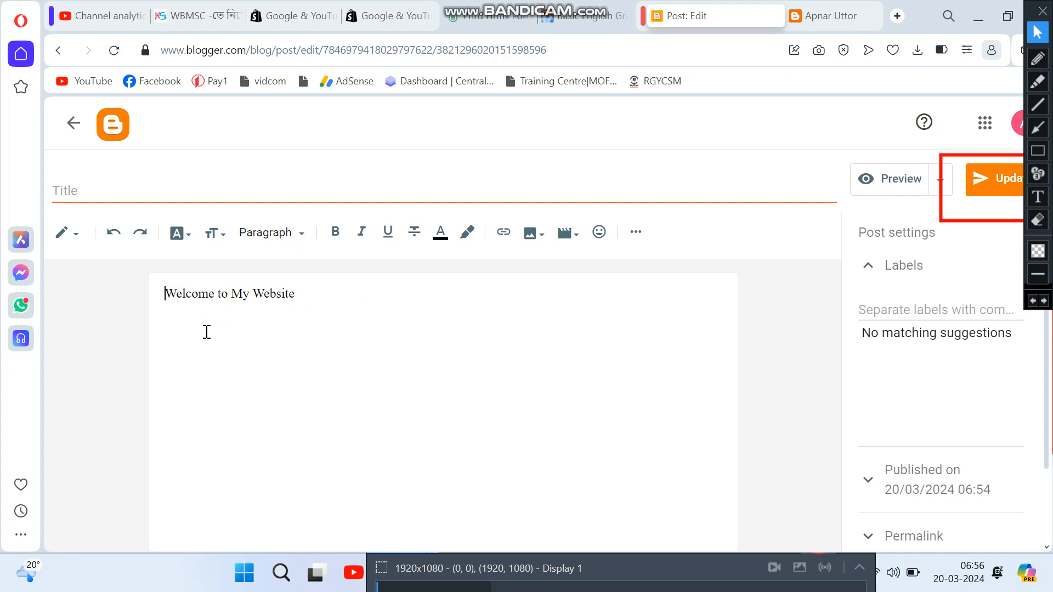
type("<")
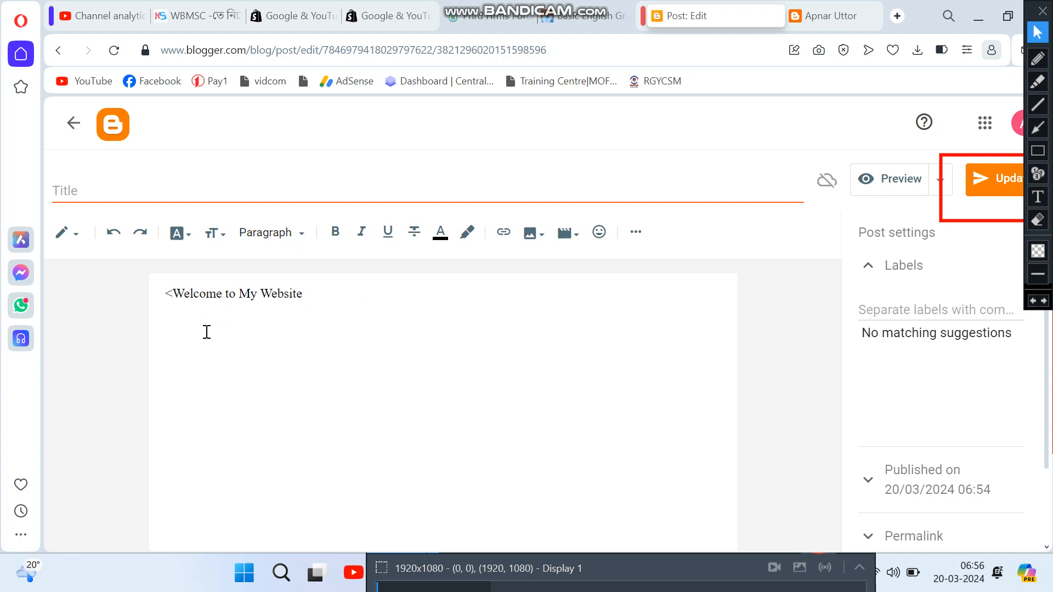
type("h1")
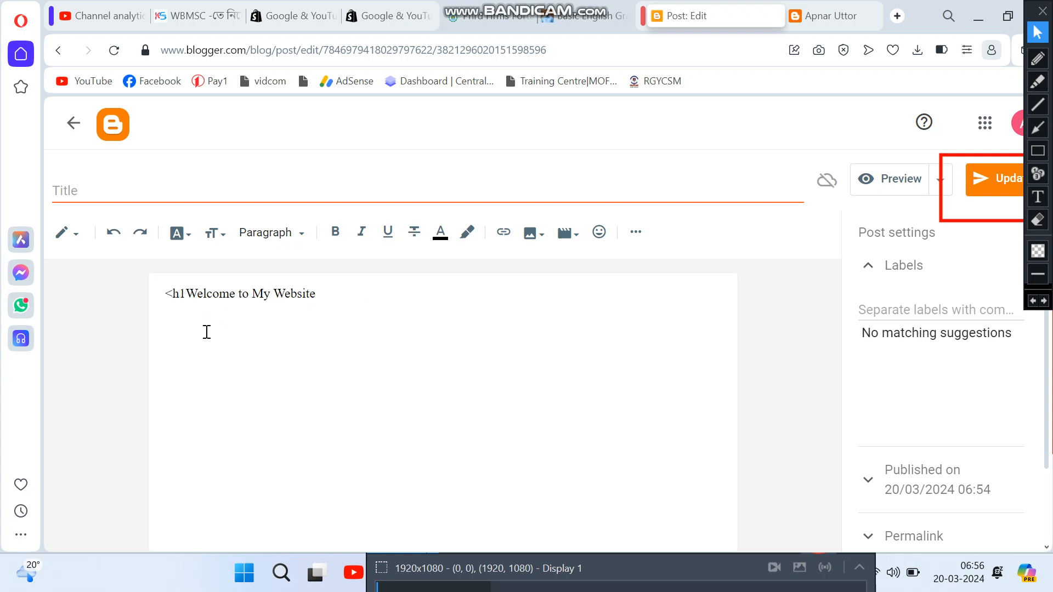
type(">")
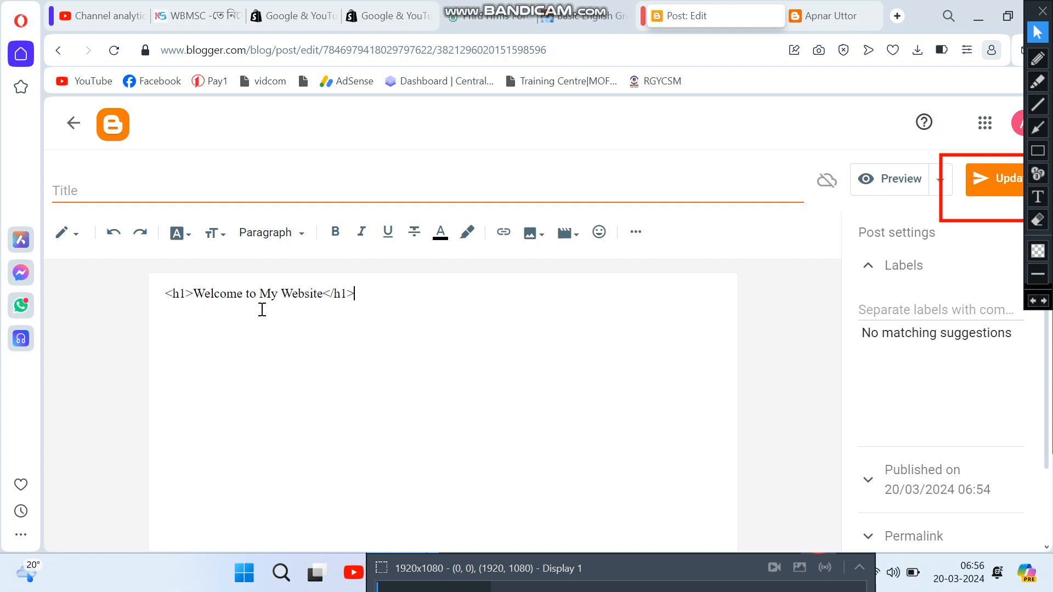
left_click(999, 171)
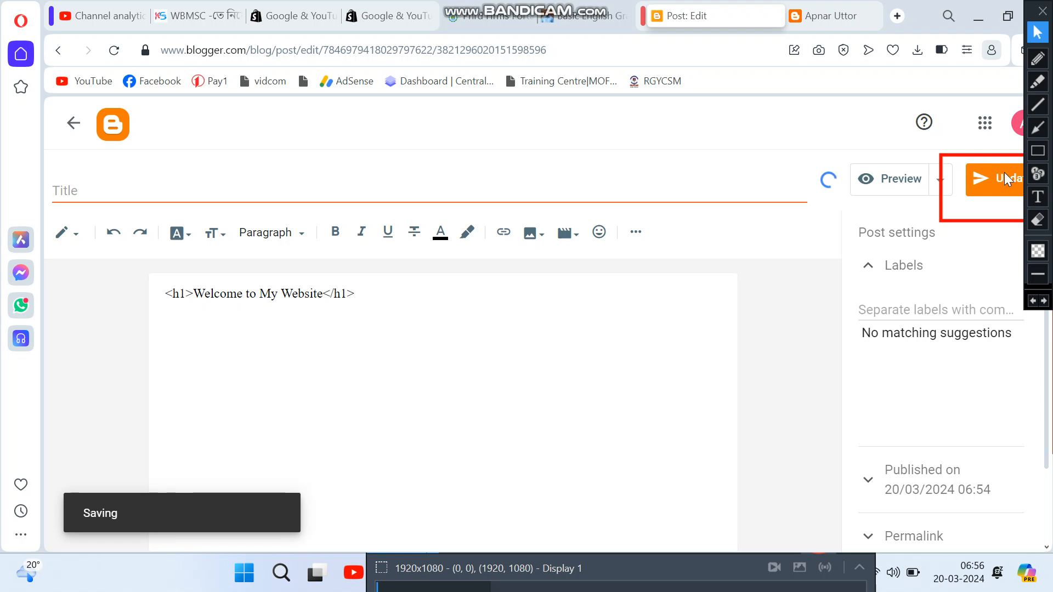
Step: Reload the live blog to see '<h1>Welcome to My Website</h1>' shown literally, then return to the editor
left_click(822, 16)
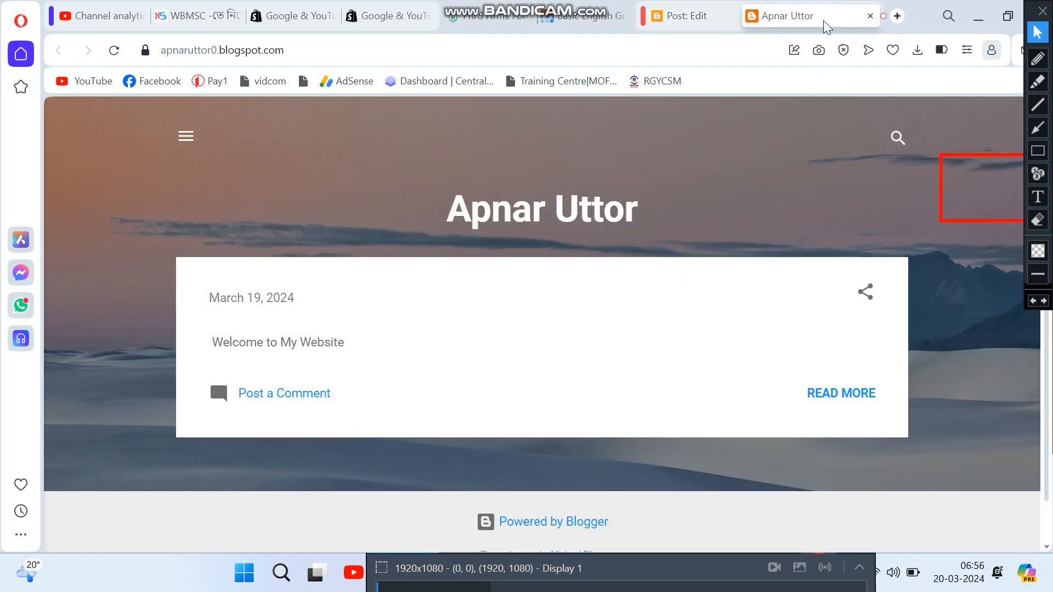
left_click(114, 50)
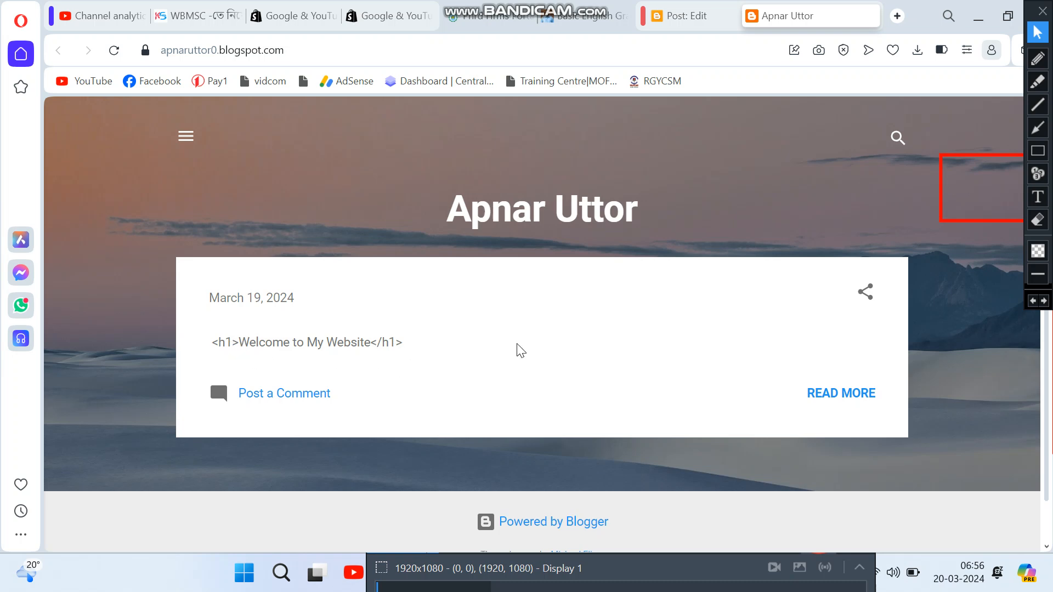
left_click(684, 22)
Step: Insert '<html>', '<head>' and '<title>' lines above the h1 heading and update the post
left_click(223, 345)
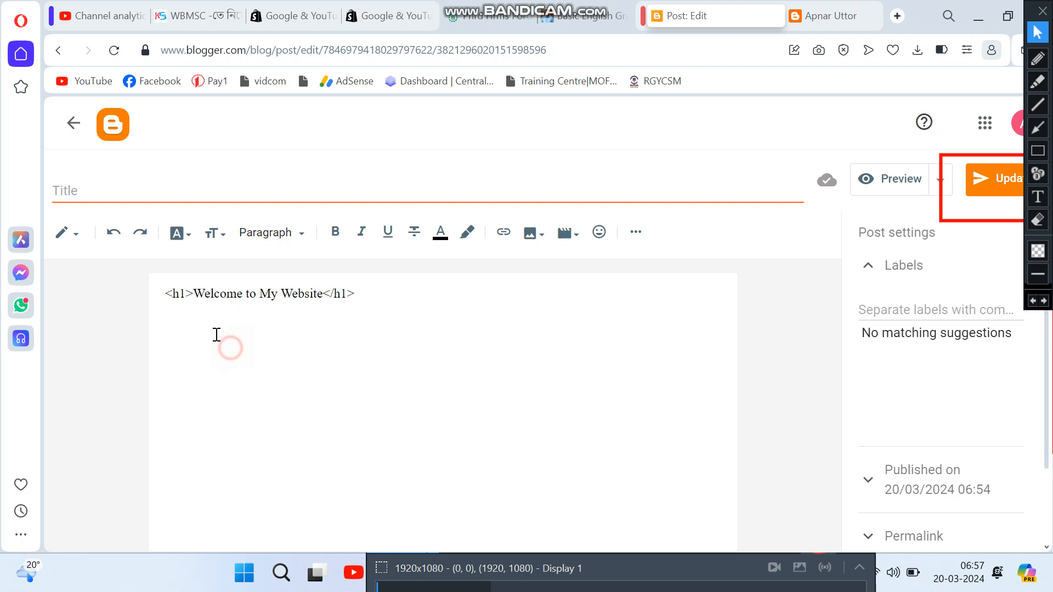
left_click(165, 295)
key("Return")
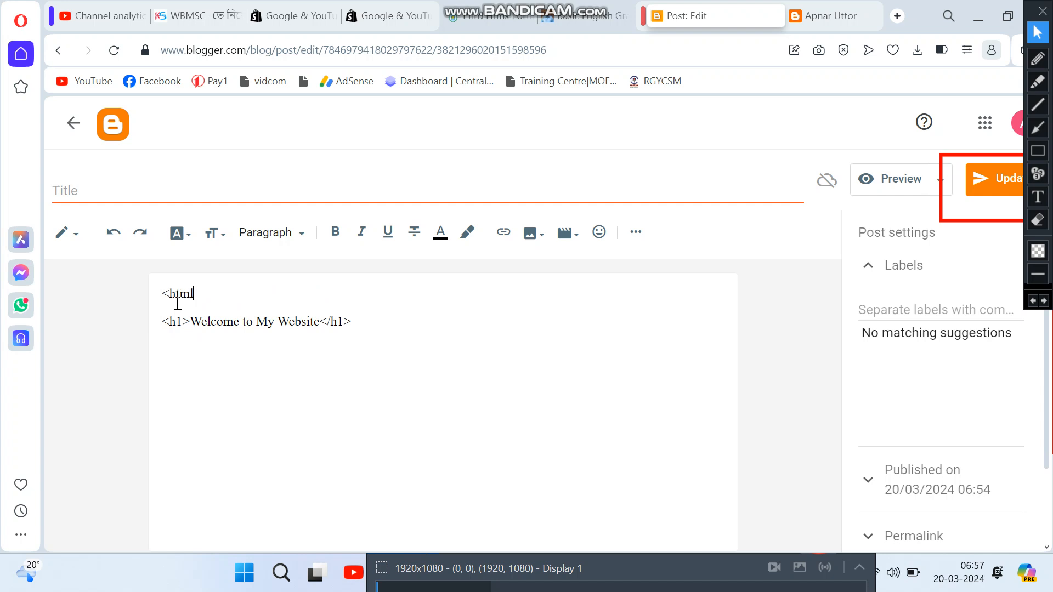
type("<html>")
key("Return")
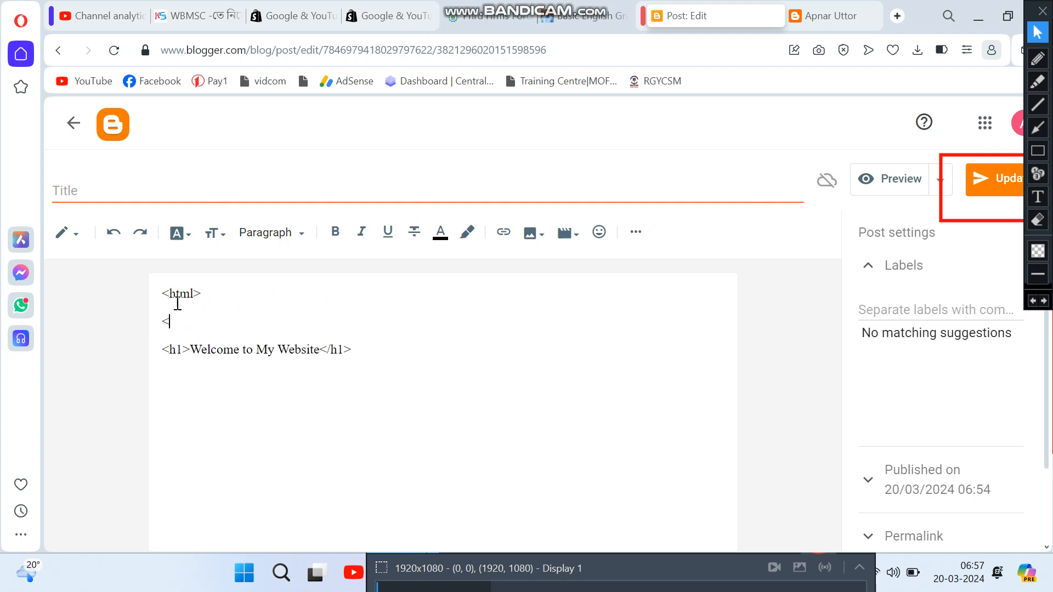
type("<head>")
key("Return")
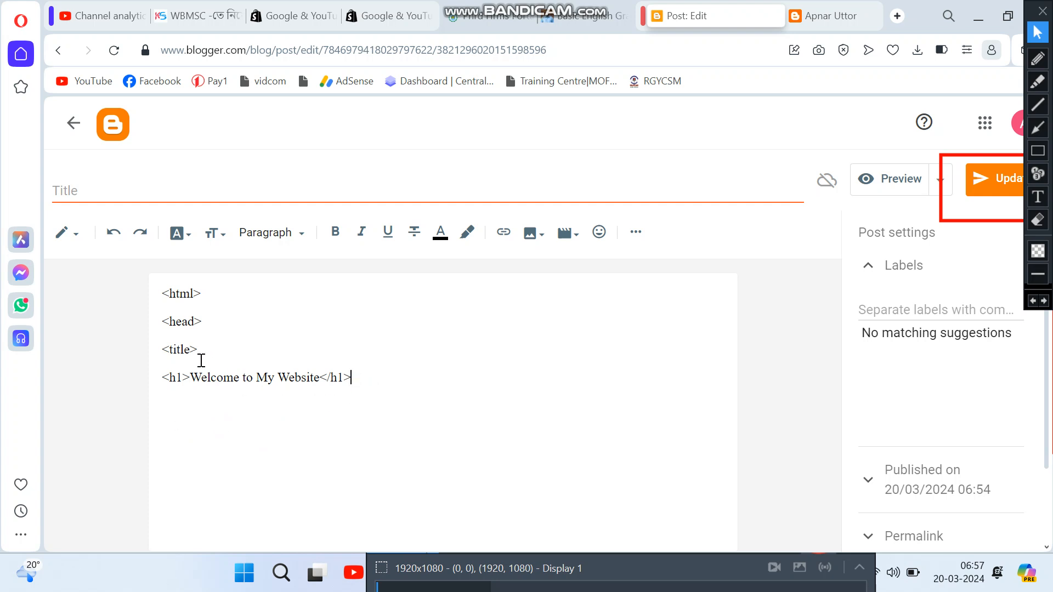
left_click(183, 366)
left_click(981, 178)
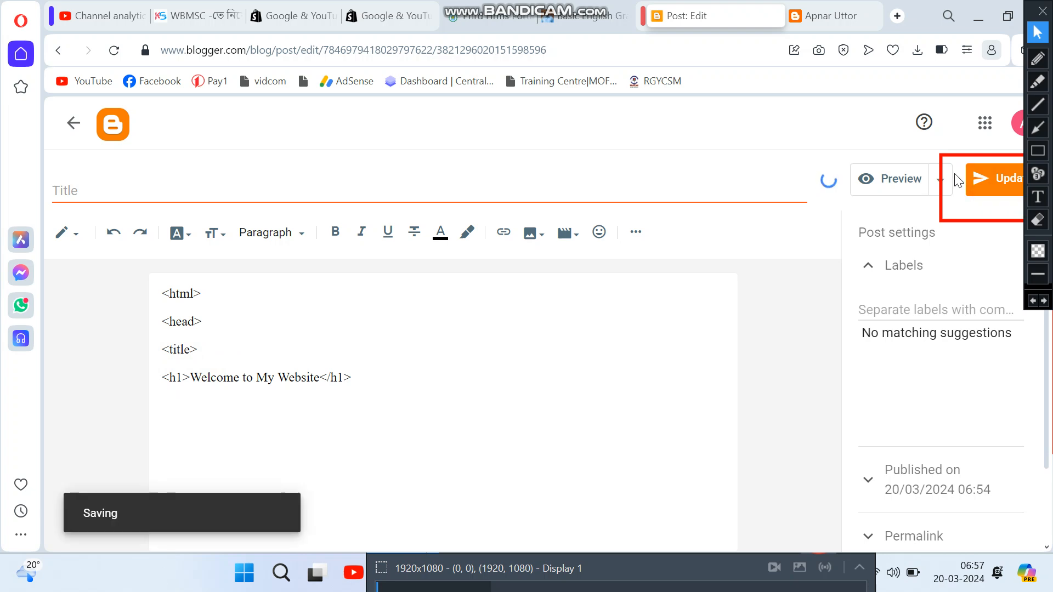
left_click(827, 22)
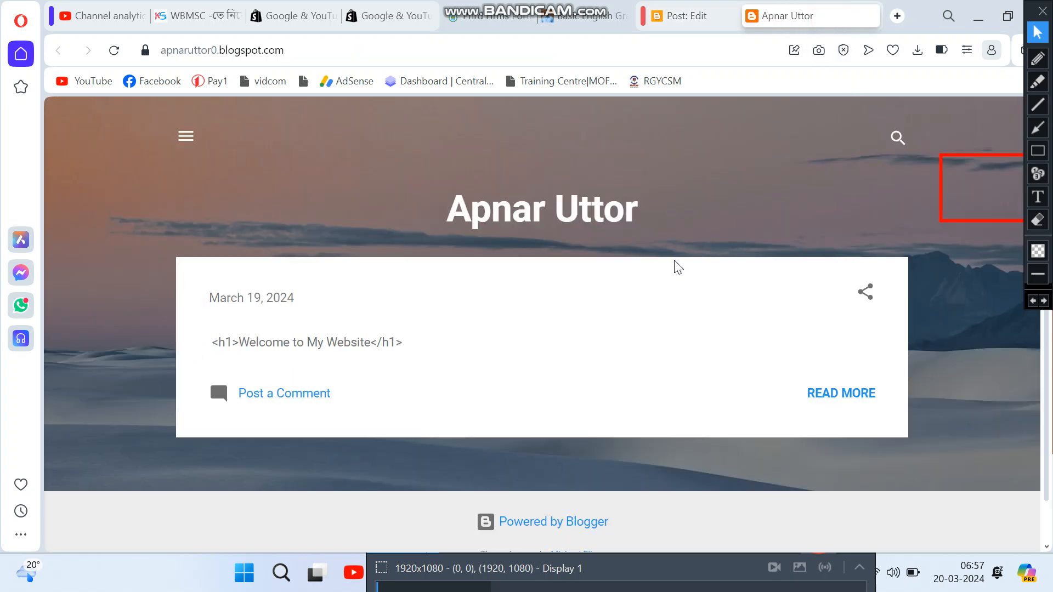
Step: Reload the live blog to see '<html> <head> <title>' as literal text, then go back to the editor
left_click(115, 50)
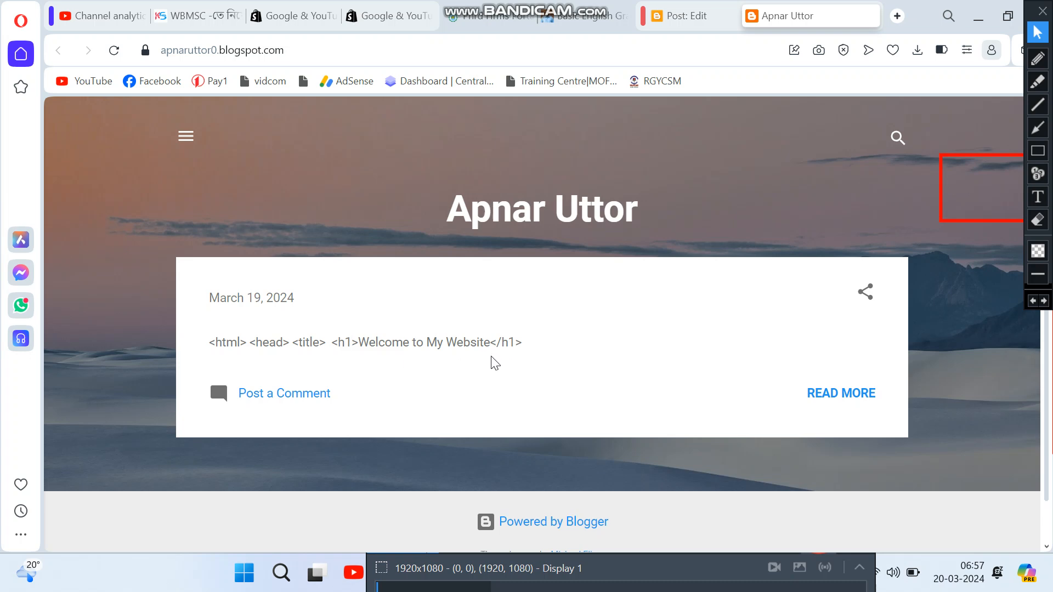
left_click(680, 22)
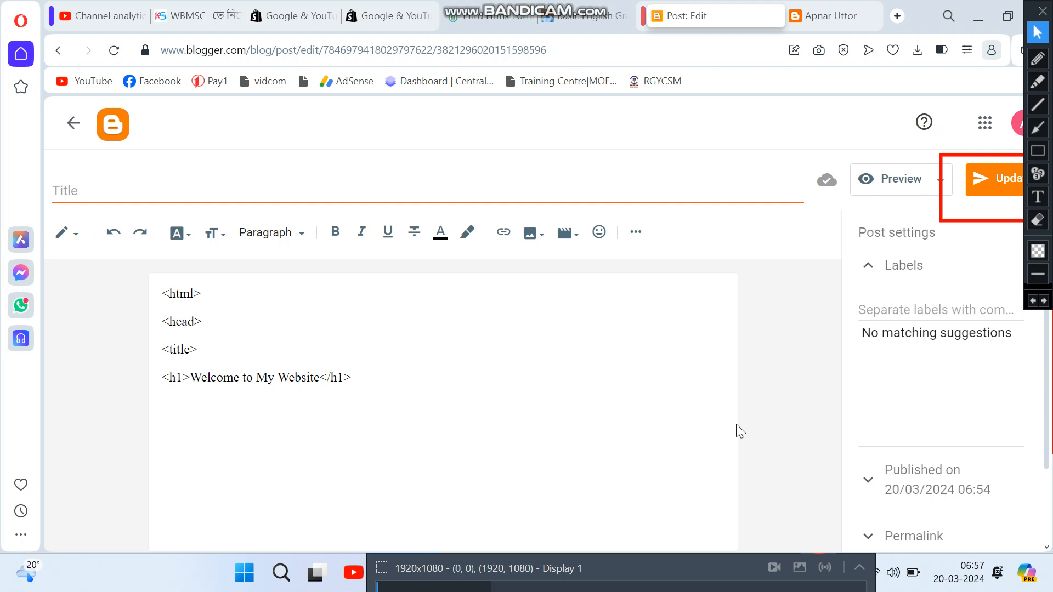
left_click(885, 182)
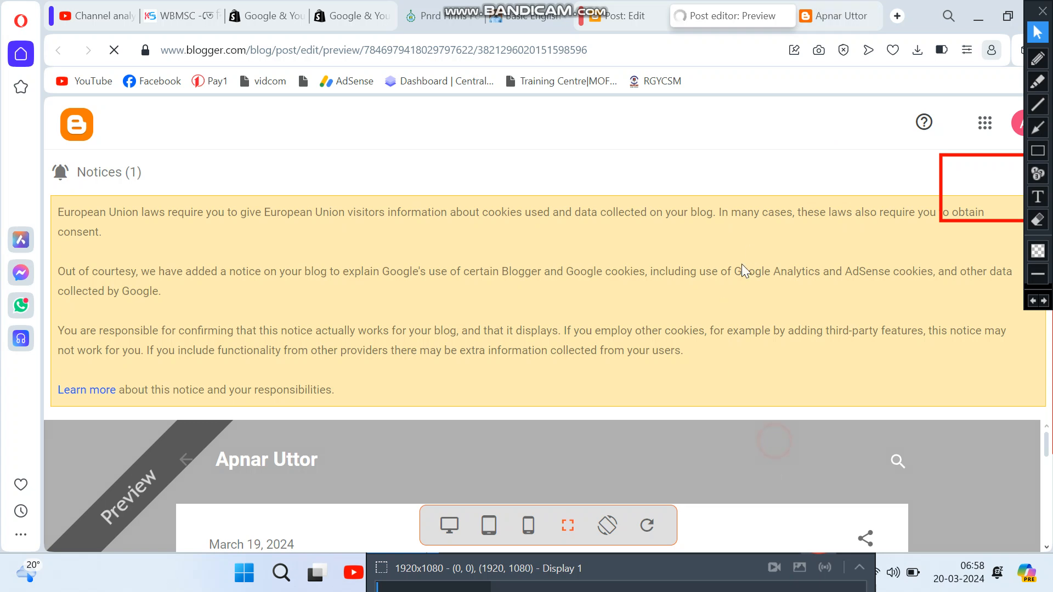
left_click(787, 15)
left_click(785, 15)
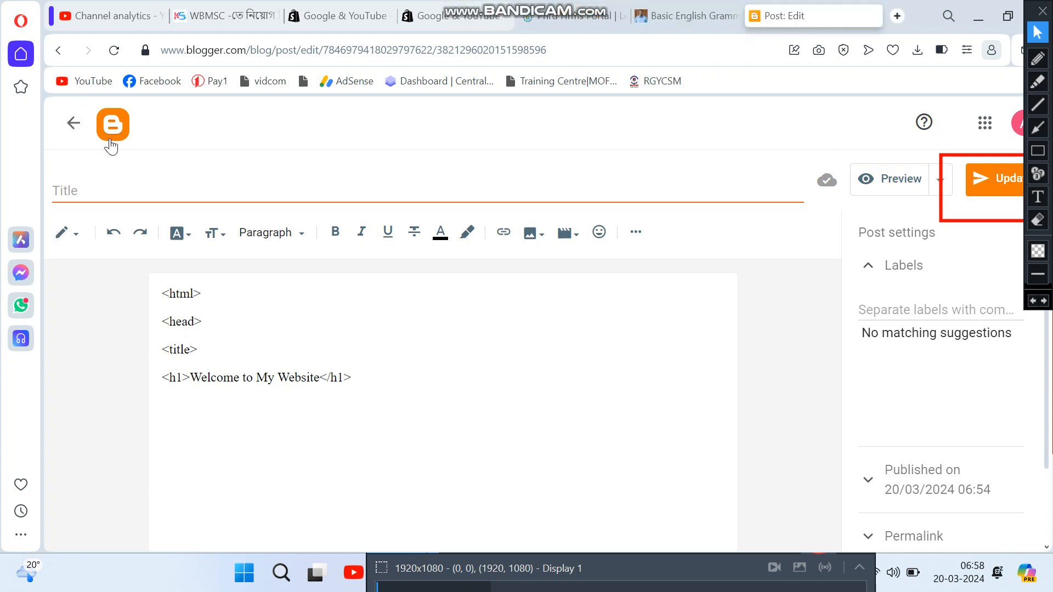
left_click(1037, 151)
left_click_drag(60, 108, 132, 138)
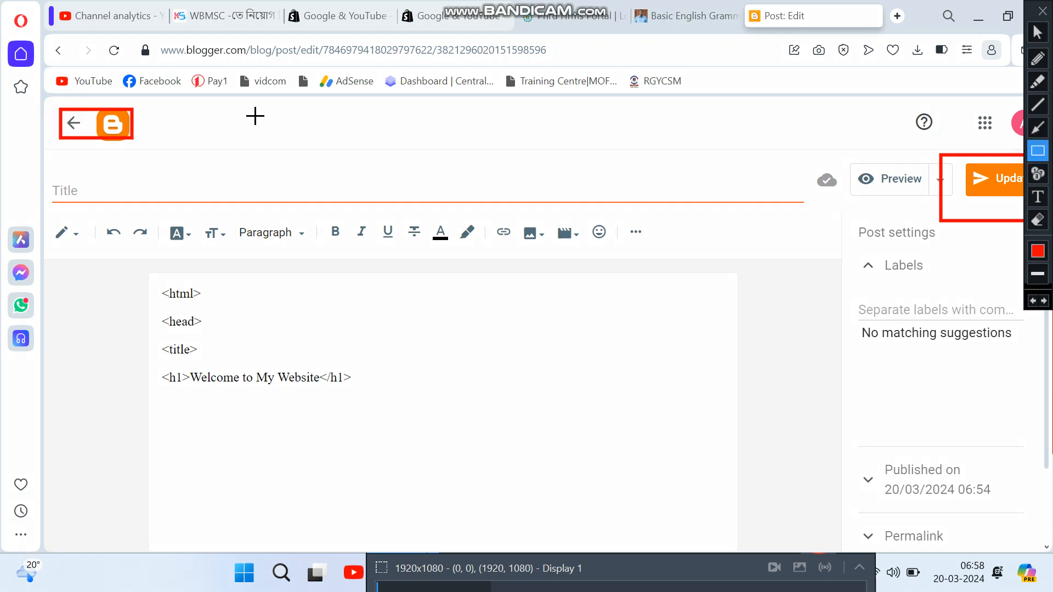
left_click_drag(56, 106, 90, 136)
left_click_drag(44, 41, 69, 69)
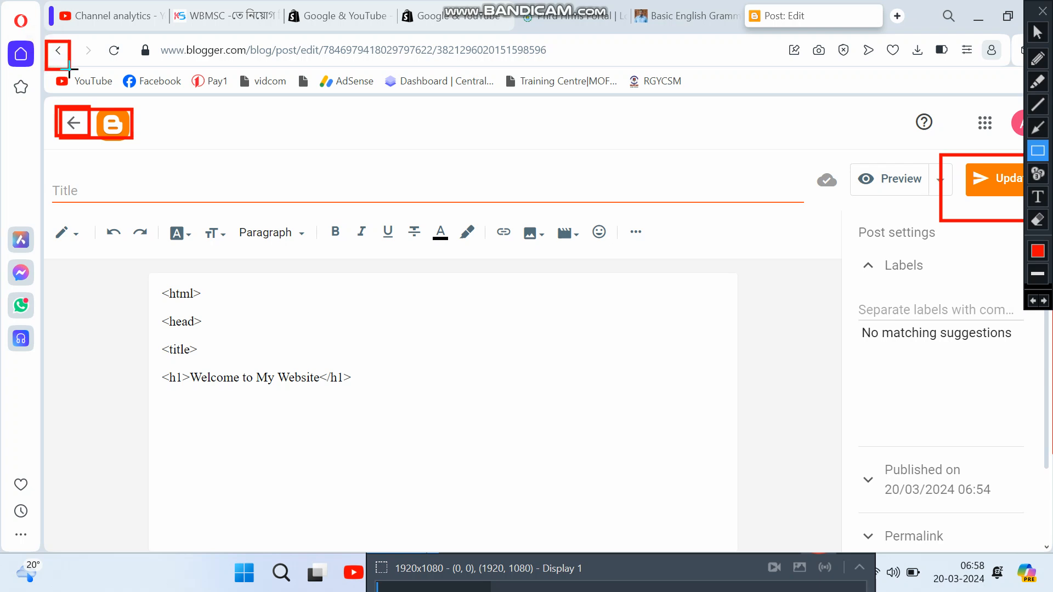
left_click(1037, 32)
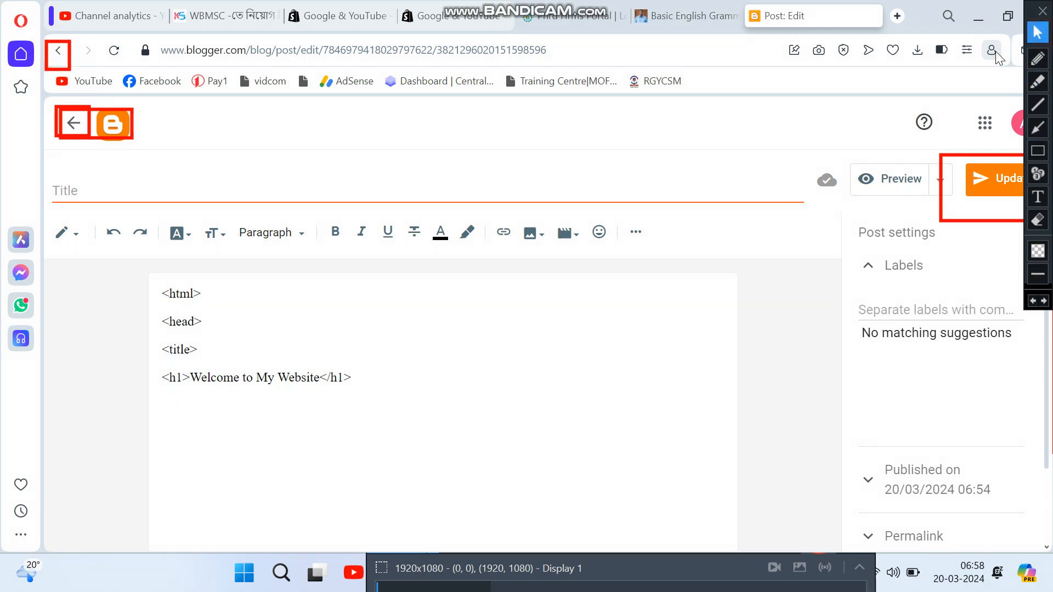
left_click(596, 56)
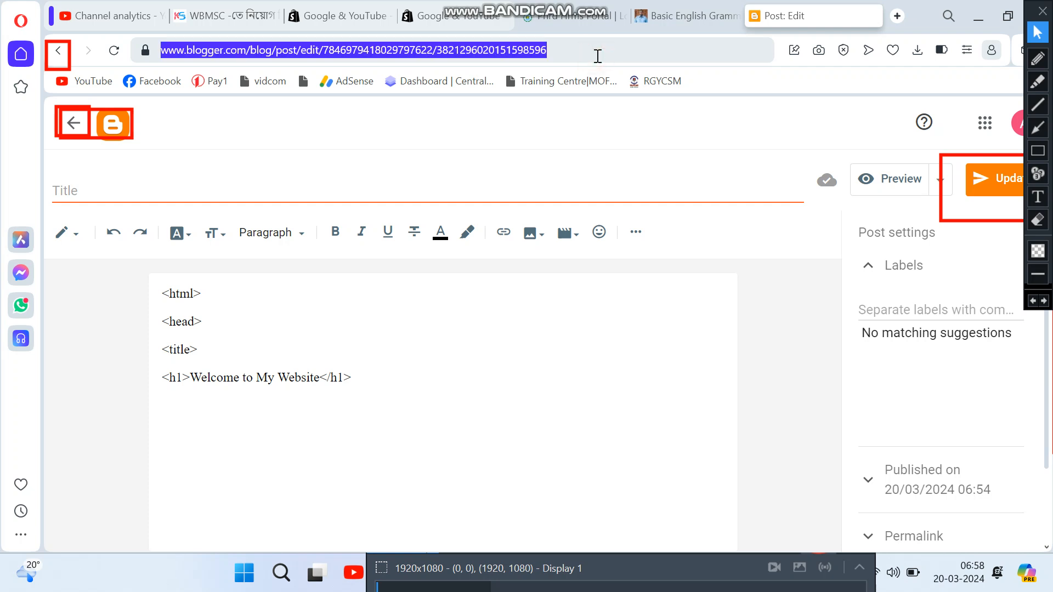
left_click(598, 56)
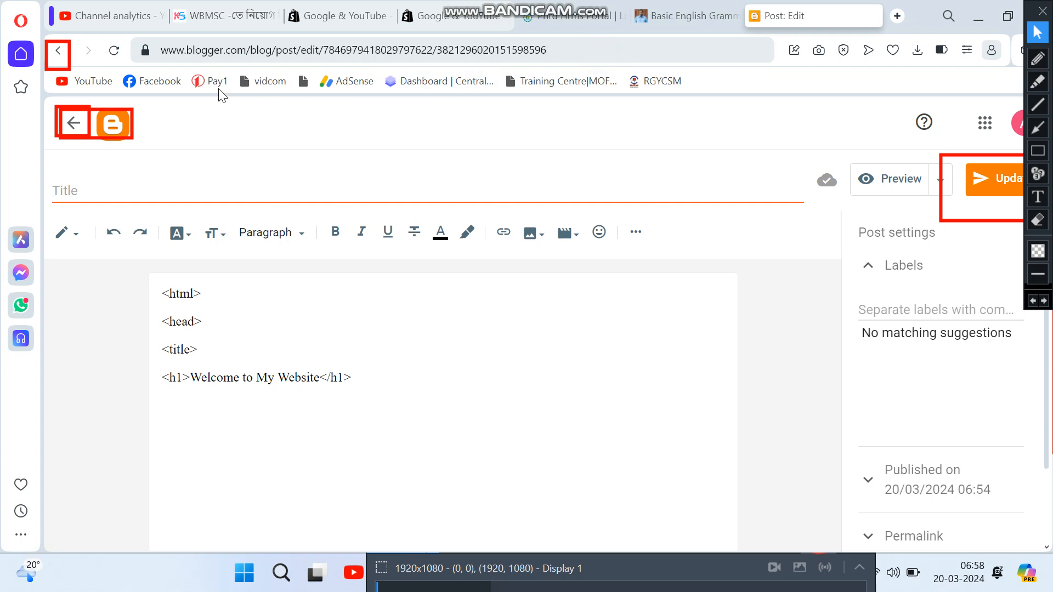
Step: Leave the post editor and open the Apnar Uttor Stats page
left_click(74, 124)
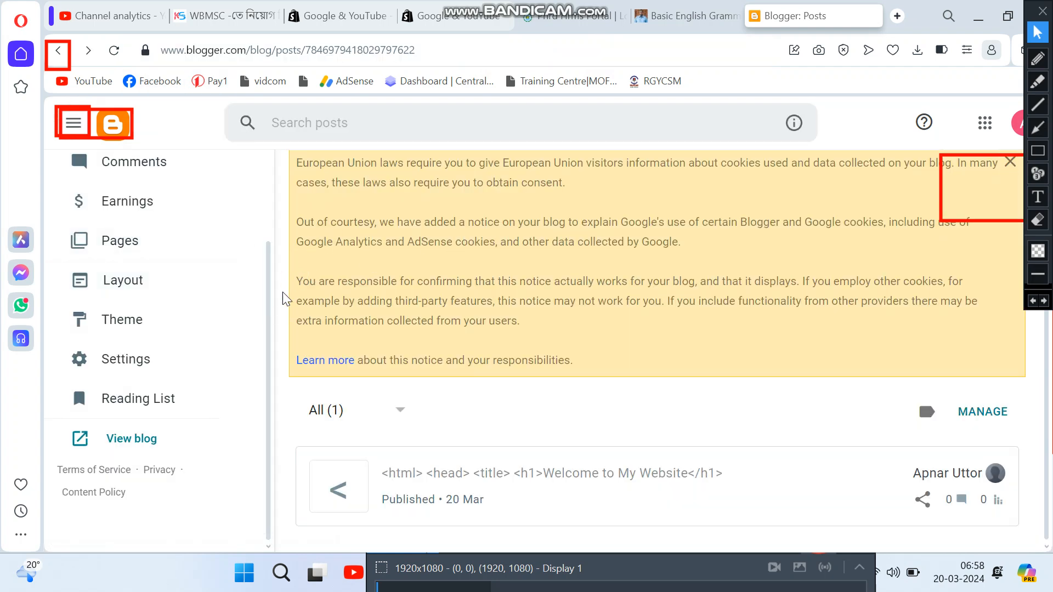
scroll(143, 192, "up", 3)
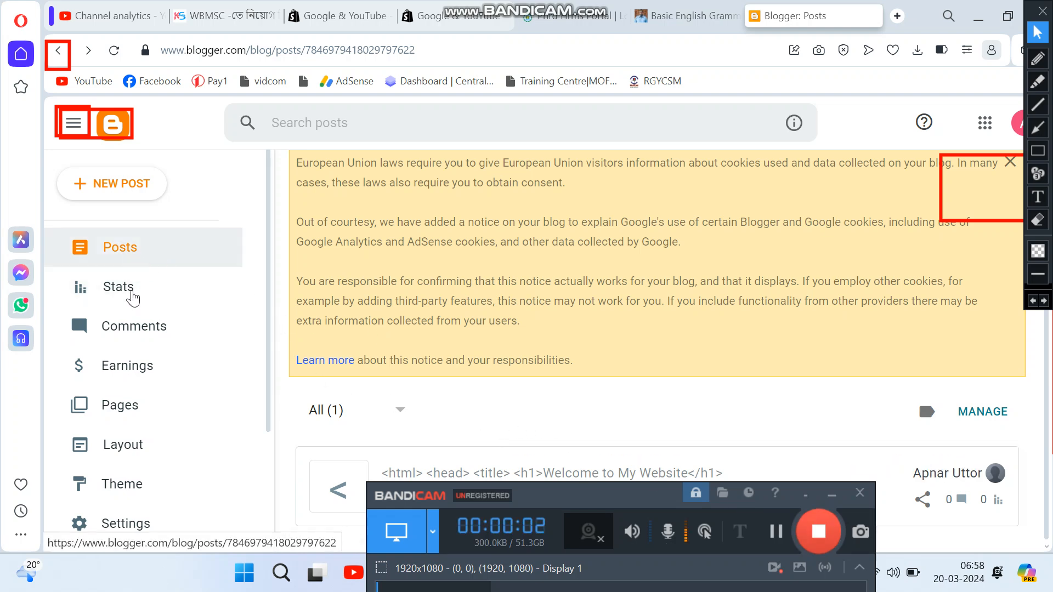
left_click(117, 292)
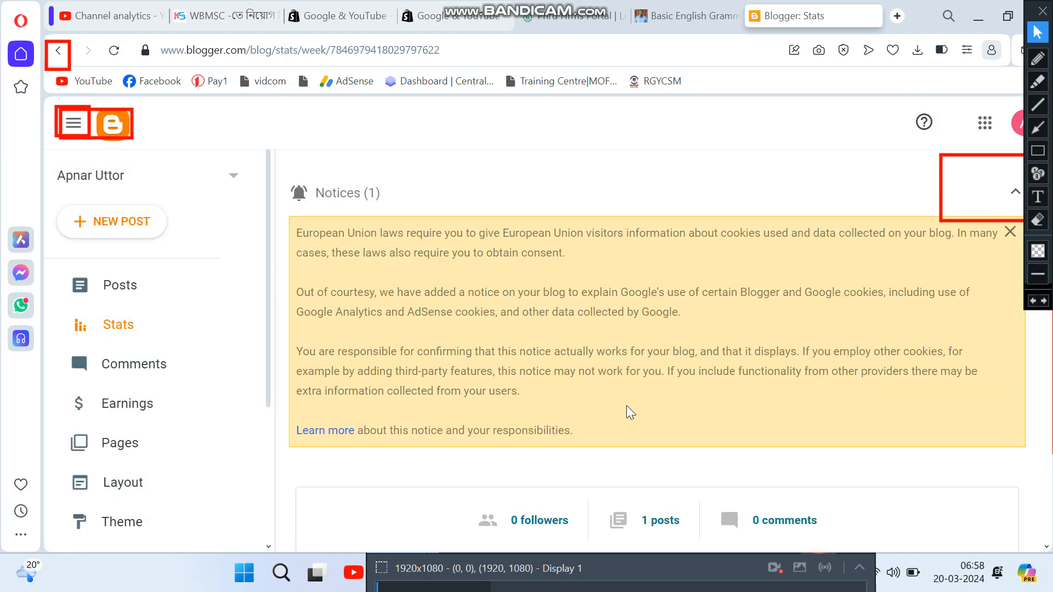
scroll(629, 412, "down", 5)
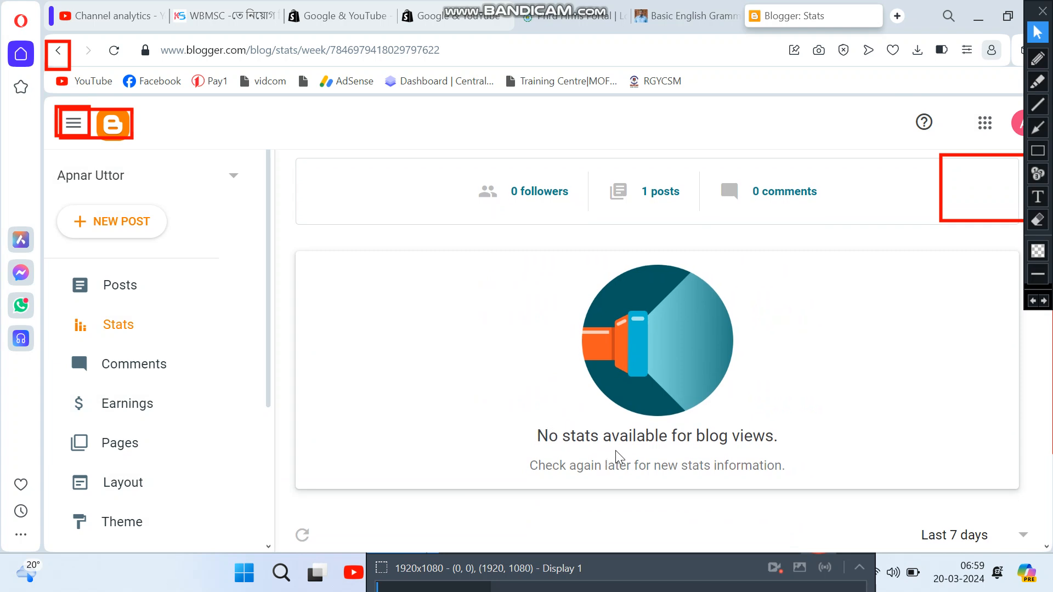
scroll(618, 457, "up", 1)
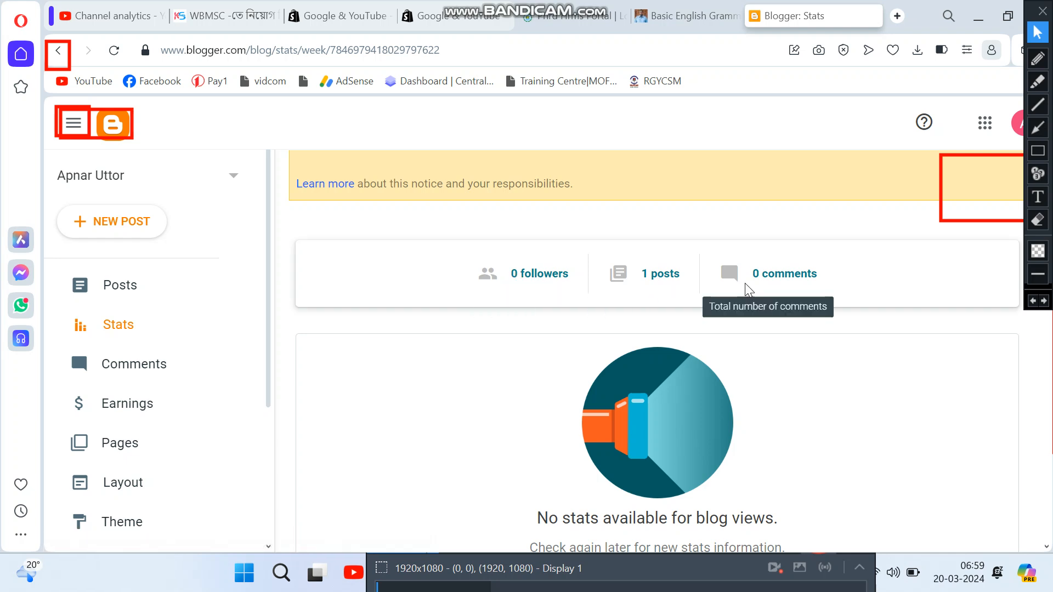
Step: Scroll through the empty stats cards, boxing key areas including Comments with annotations
left_click(1037, 151)
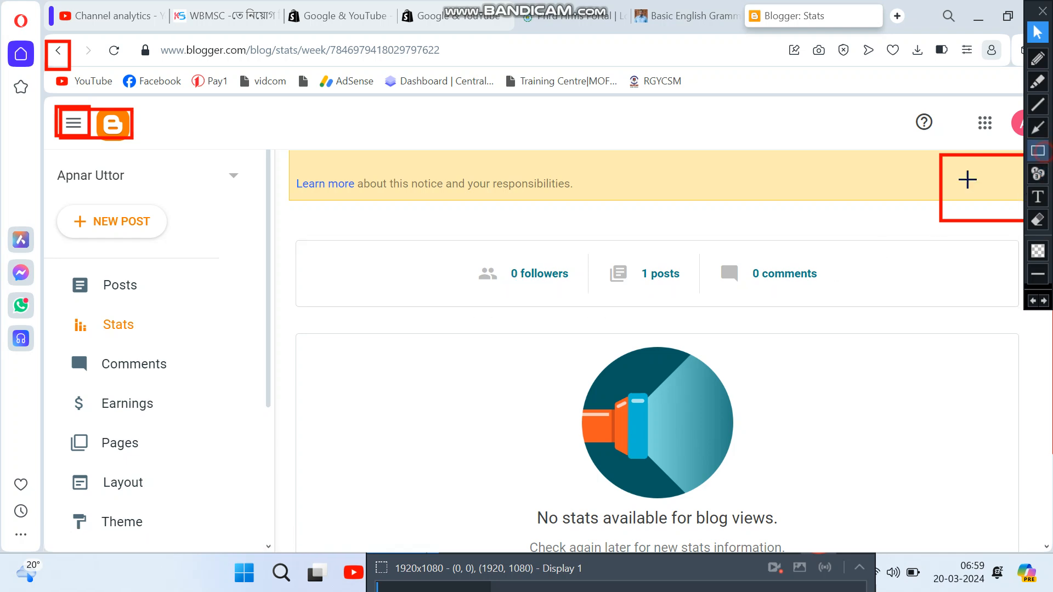
left_click_drag(454, 231, 835, 303)
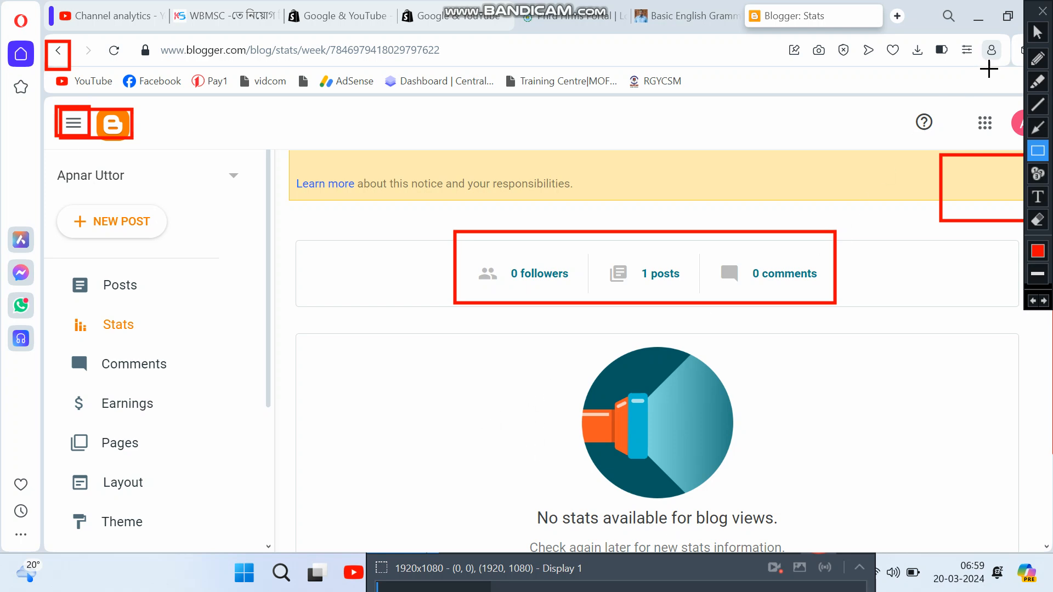
left_click(1037, 32)
scroll(584, 419, "down", 5)
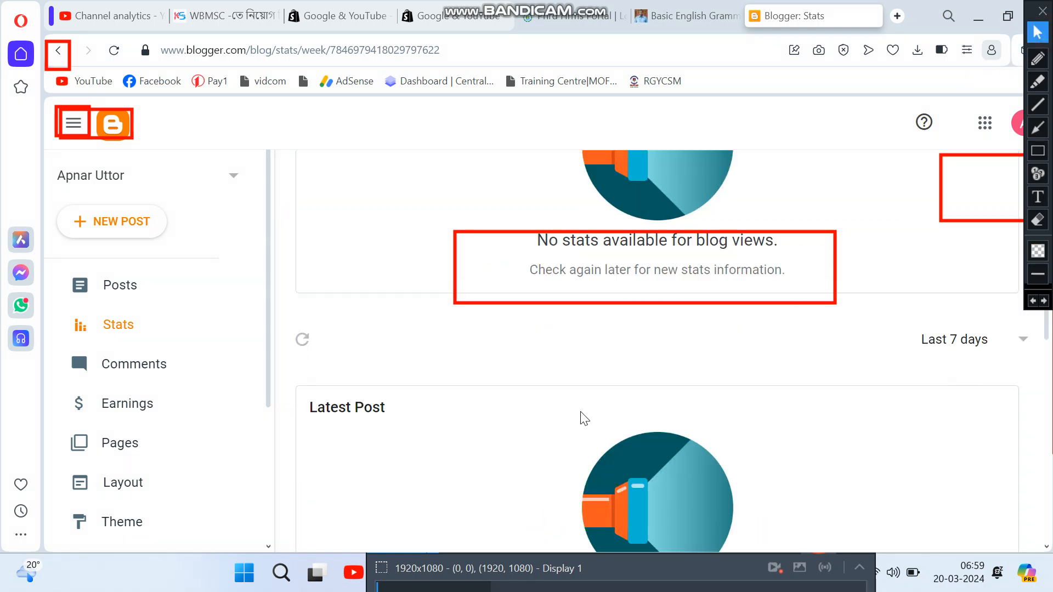
scroll(565, 409, "down", 1)
scroll(534, 414, "down", 4)
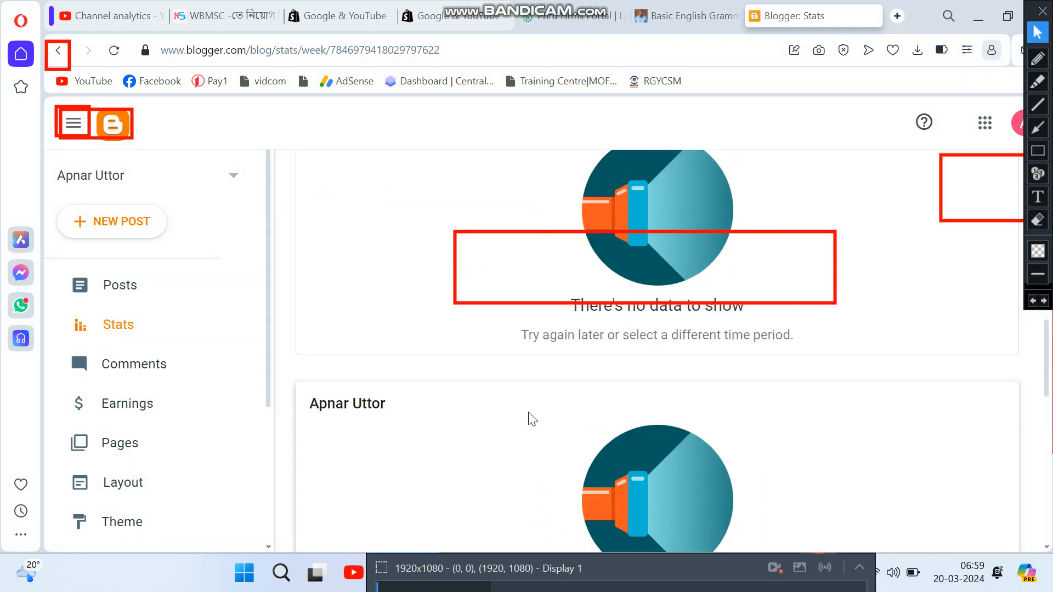
scroll(623, 461, "down", 1)
scroll(625, 458, "down", 6)
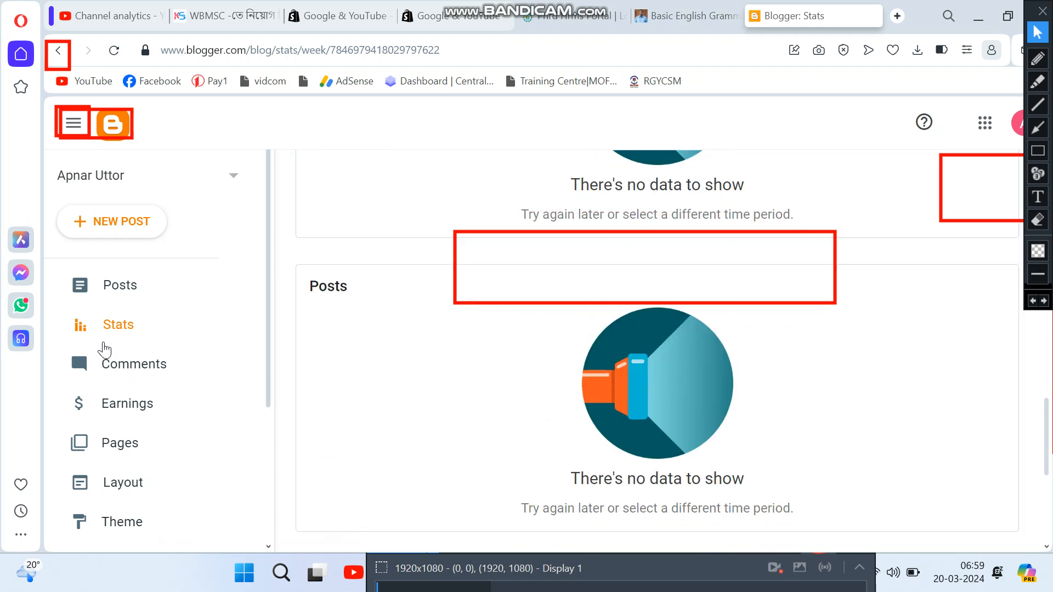
scroll(633, 329, "up", 2)
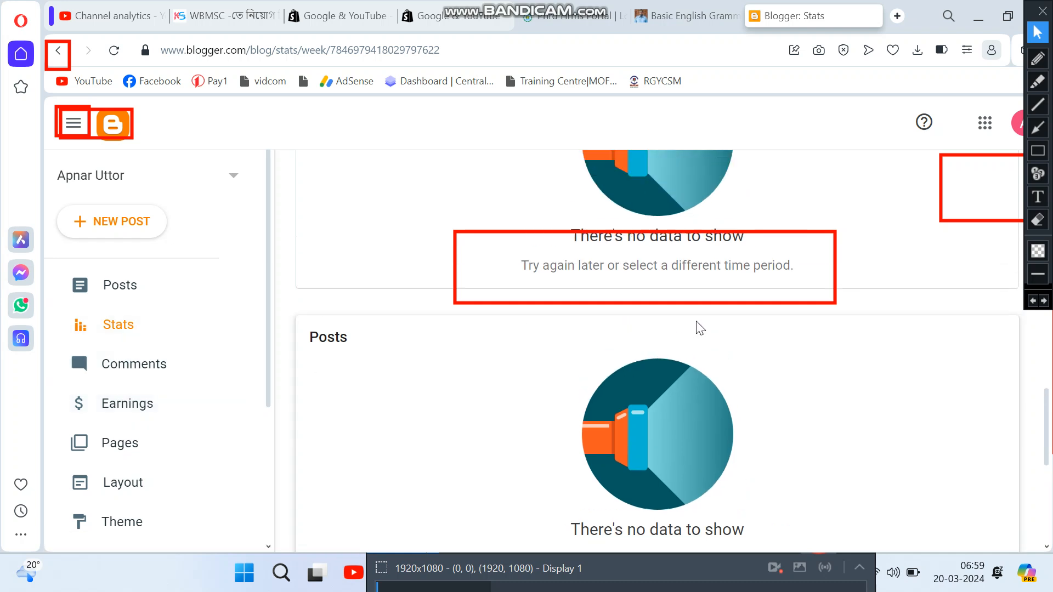
scroll(145, 377, "down", 1)
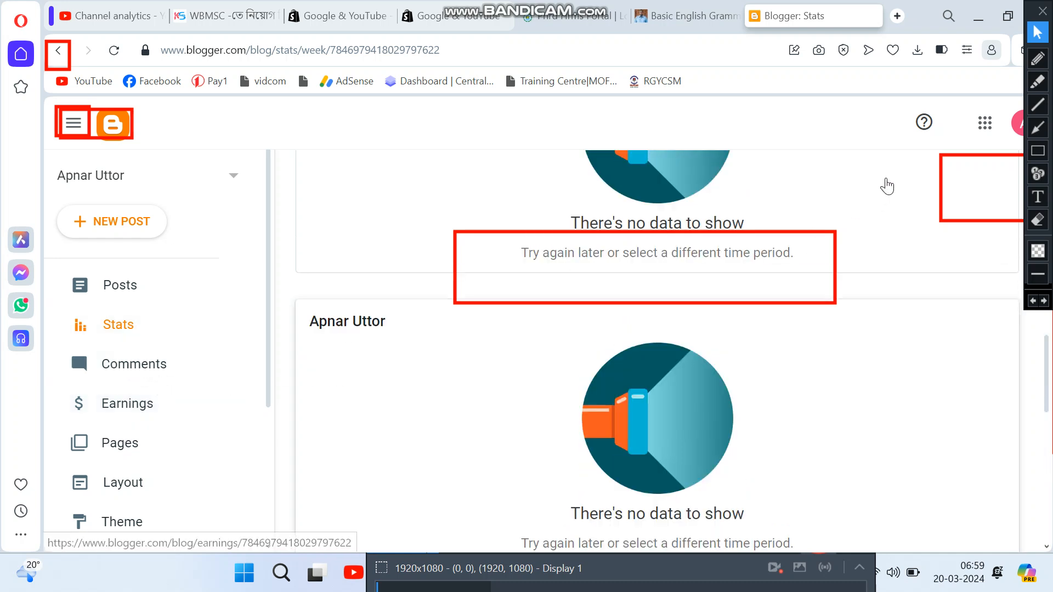
left_click(1036, 151)
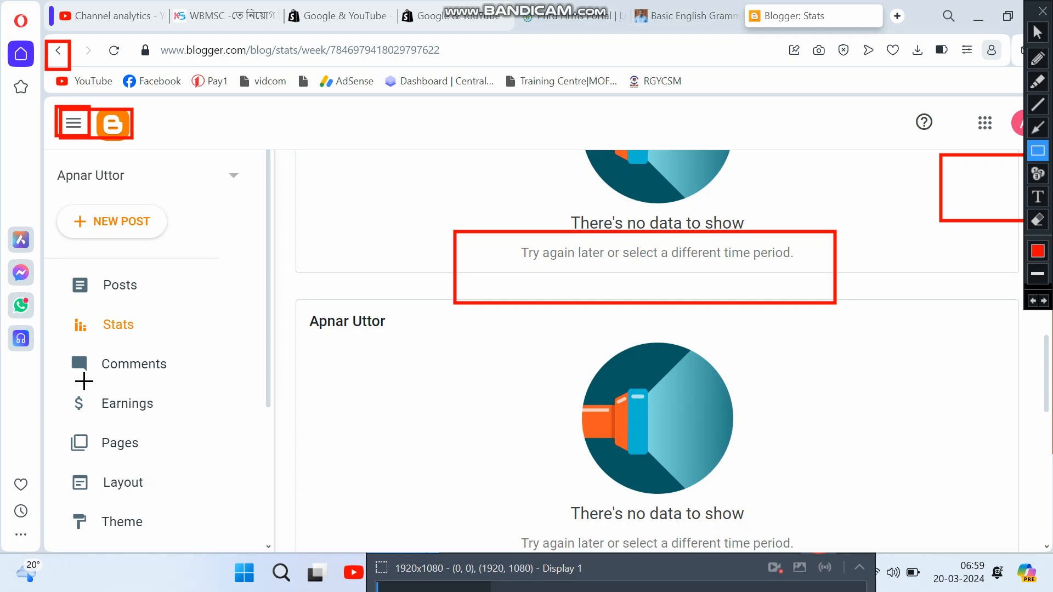
left_click_drag(76, 342, 184, 380)
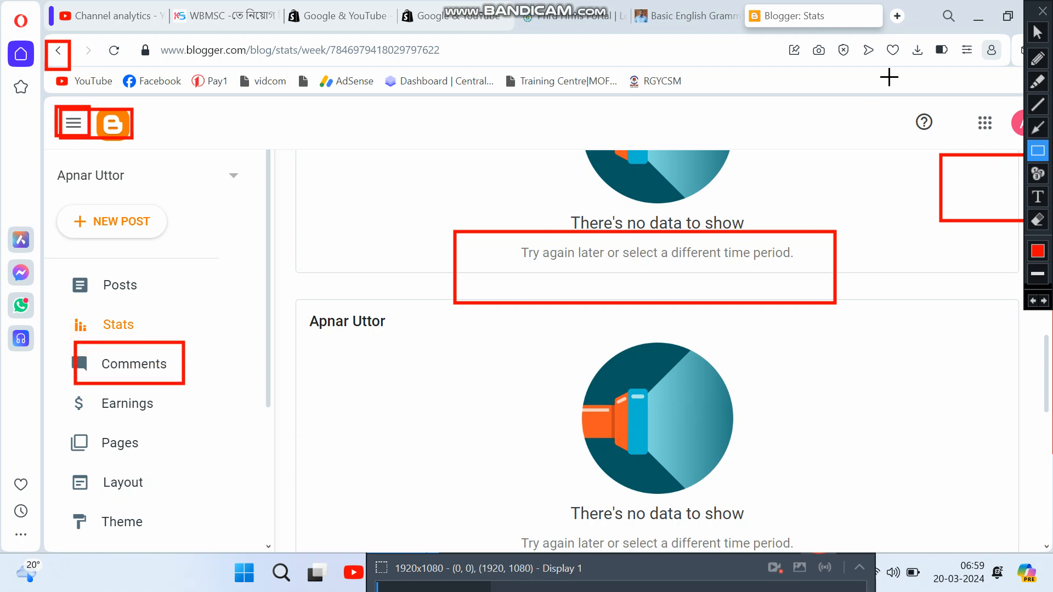
left_click(1036, 32)
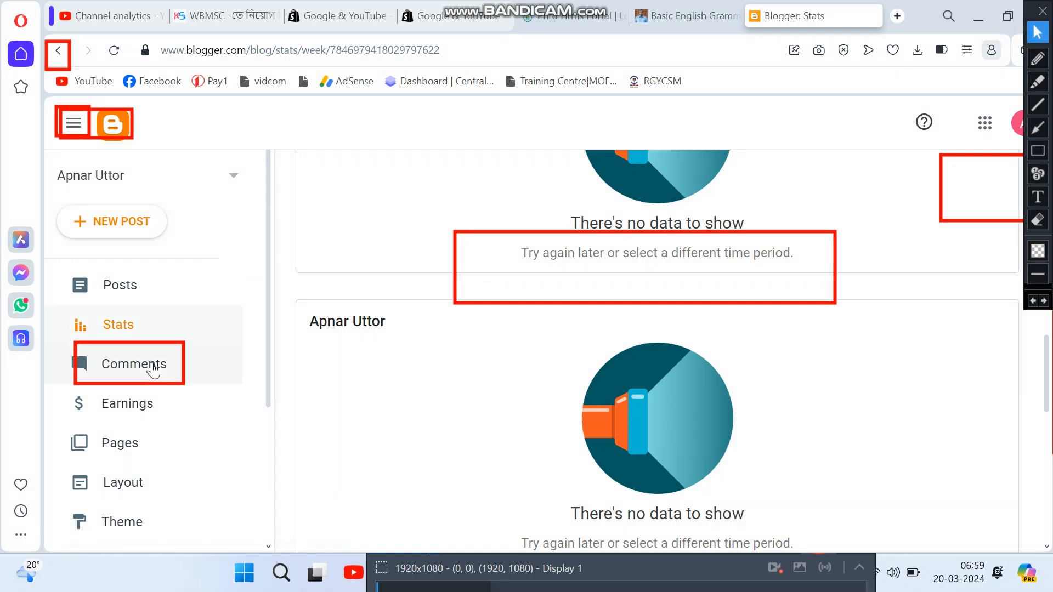
Step: Check the blog's Comments page, marking it with a red annotation box
left_click(146, 334)
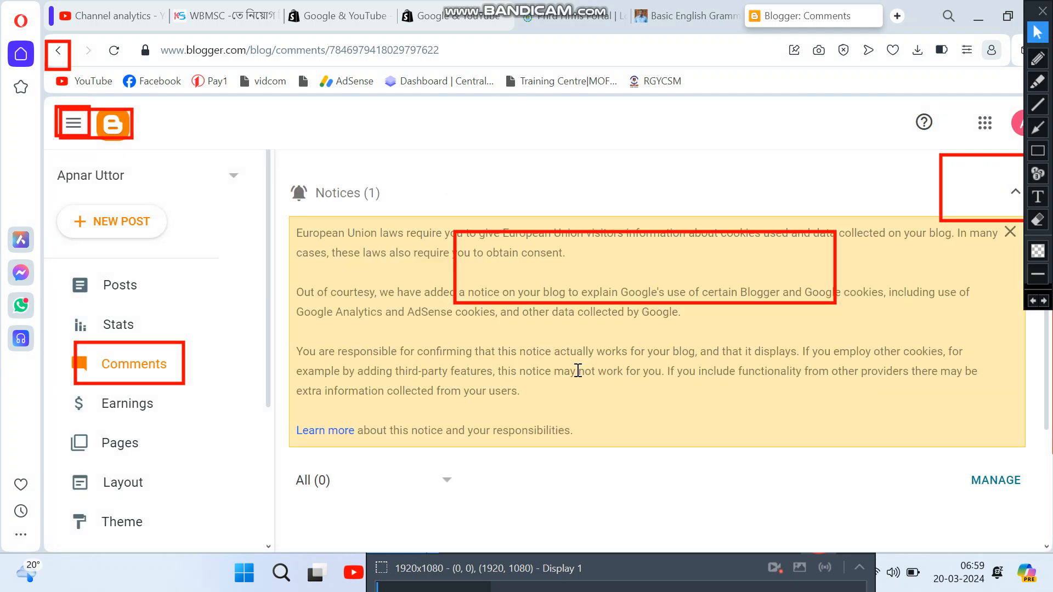
scroll(580, 488, "down", 3)
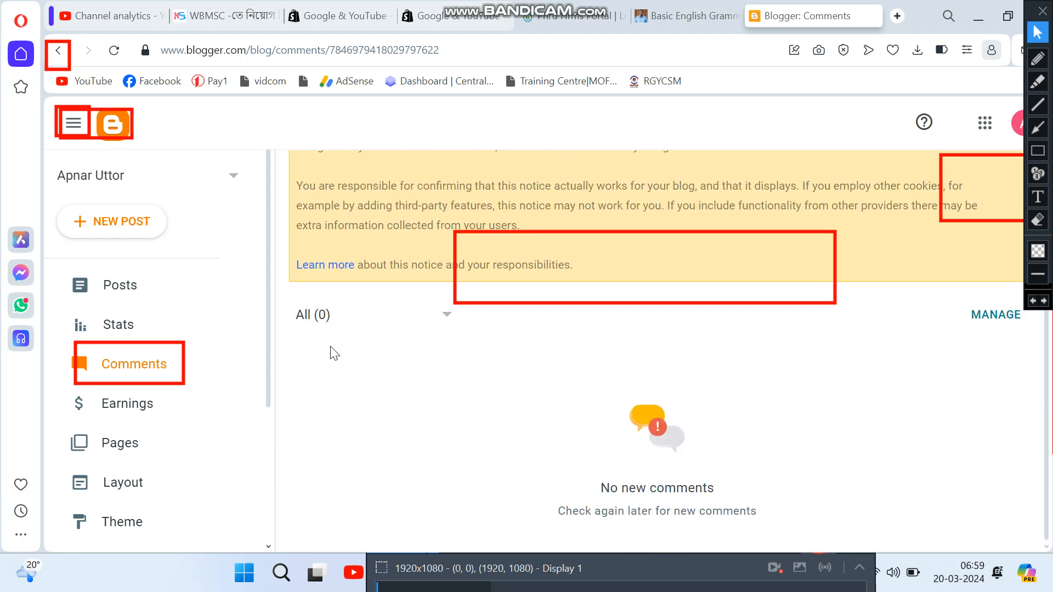
left_click(1038, 151)
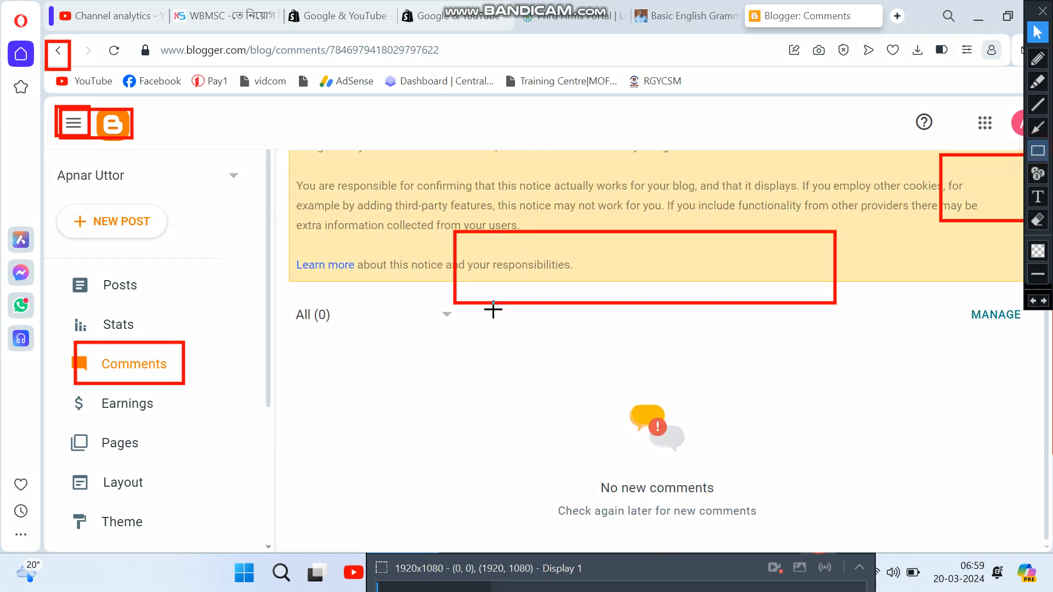
left_click_drag(66, 385, 201, 418)
left_click(1037, 32)
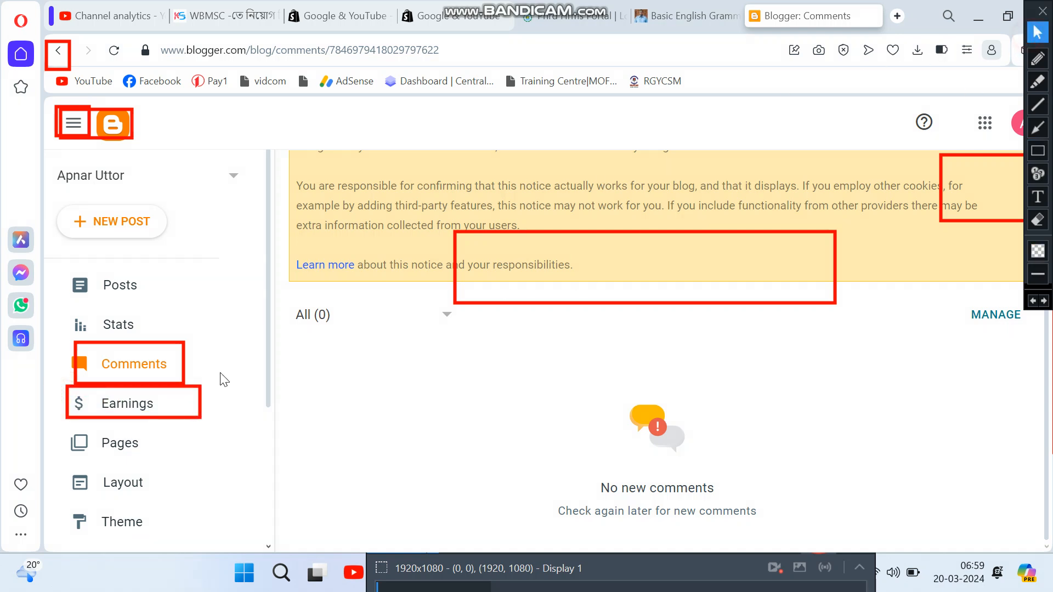
Step: Open the Earnings page and outline the AdSense account-under-review notices in red
left_click(99, 401)
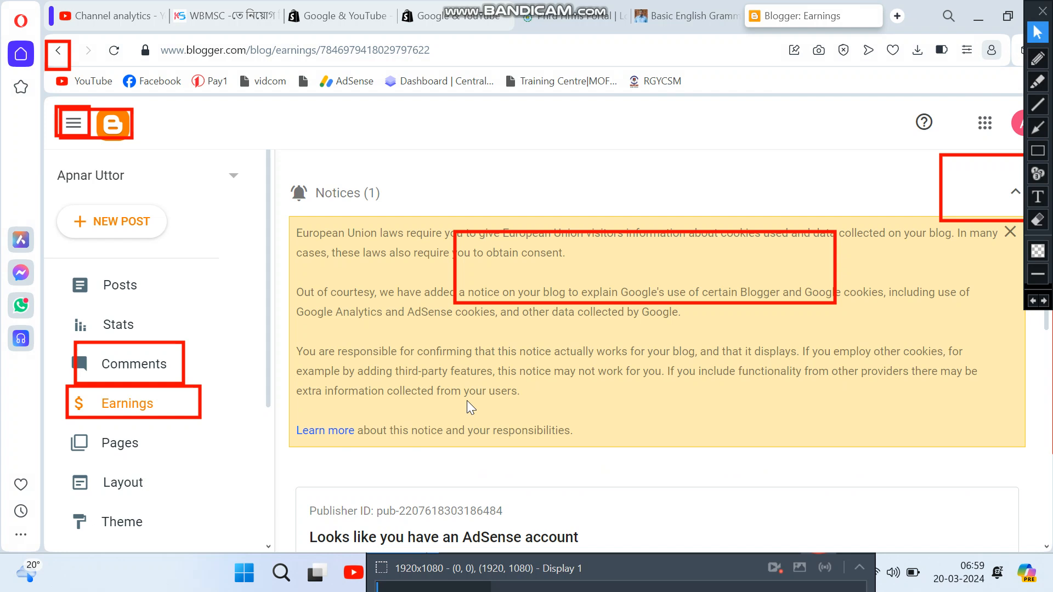
scroll(466, 384, "down", 5)
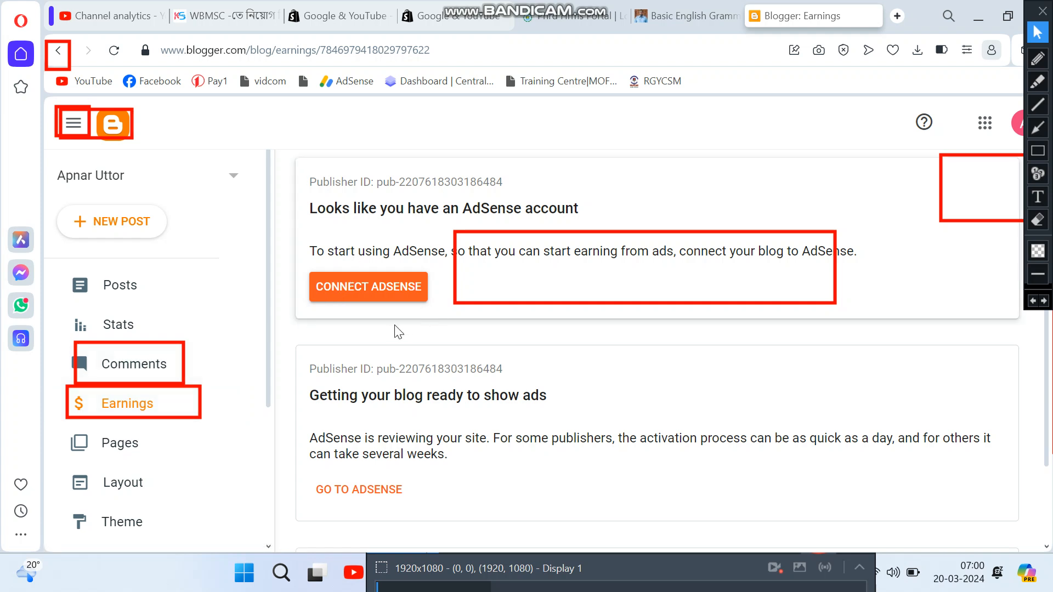
left_click(1040, 156)
left_click_drag(49, 384, 206, 421)
mouse_move(301, 157)
left_mouse_down()
mouse_move(672, 376)
mouse_move(763, 498)
mouse_move(795, 497)
left_mouse_up()
left_click_drag(378, 179, 497, 184)
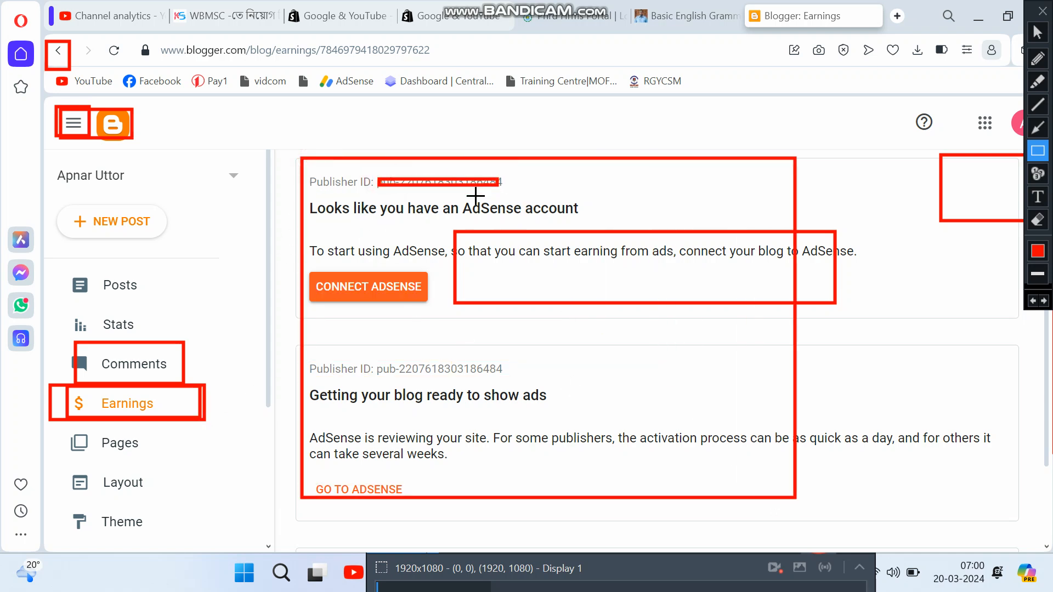
left_click(1037, 32)
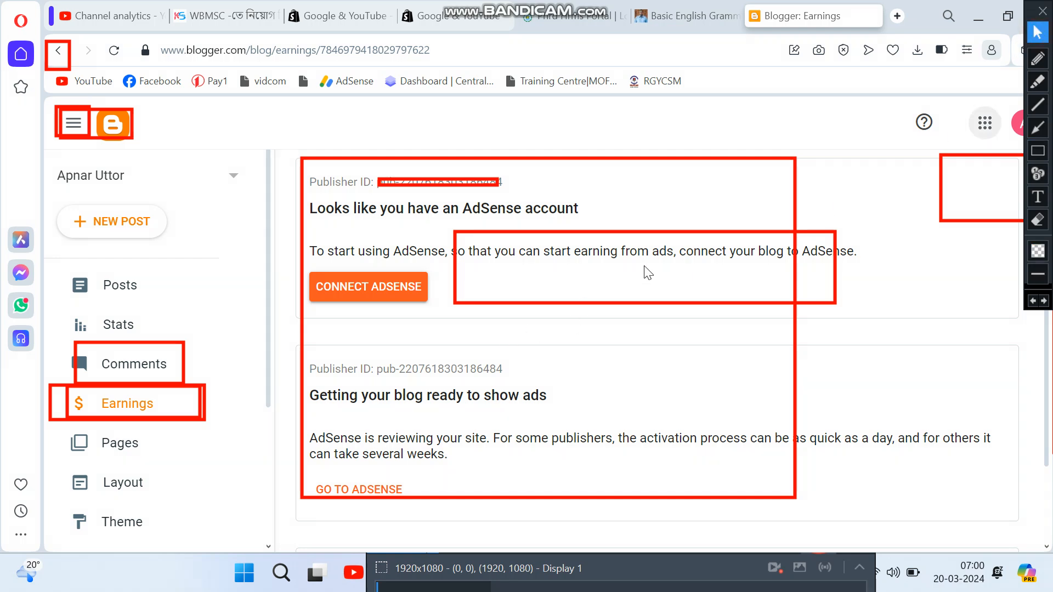
left_click(117, 441)
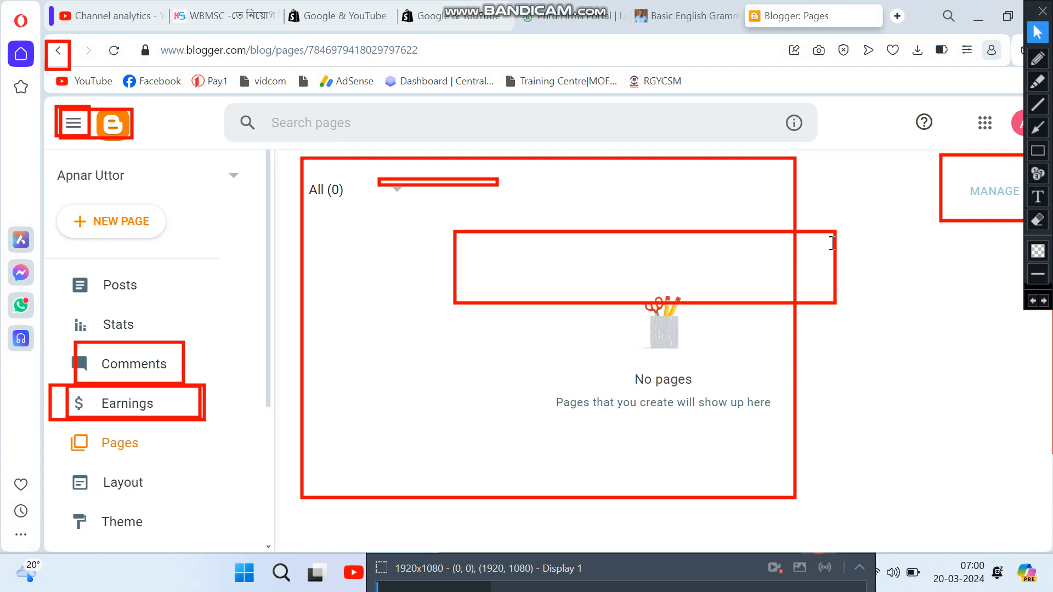
scroll(805, 400, "down", 3)
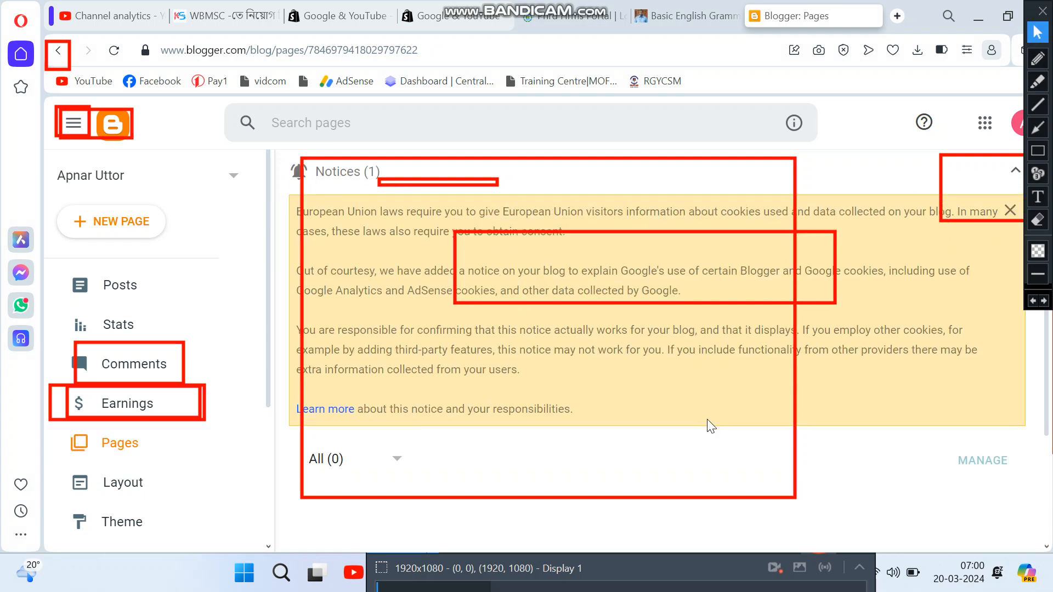
scroll(524, 388, "up", 3)
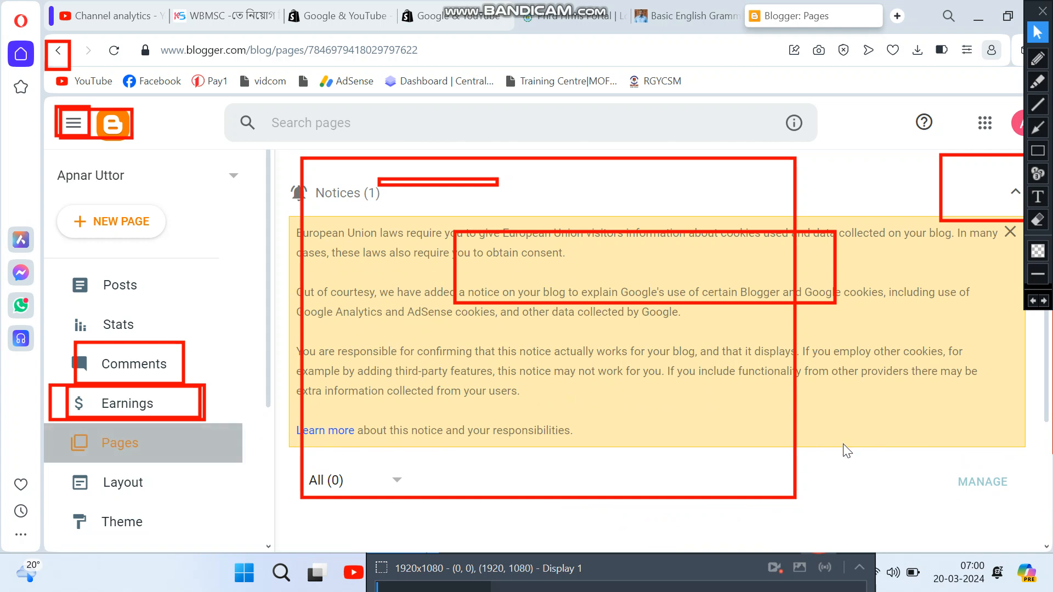
scroll(827, 452, "down", 3)
scroll(630, 422, "up", 5)
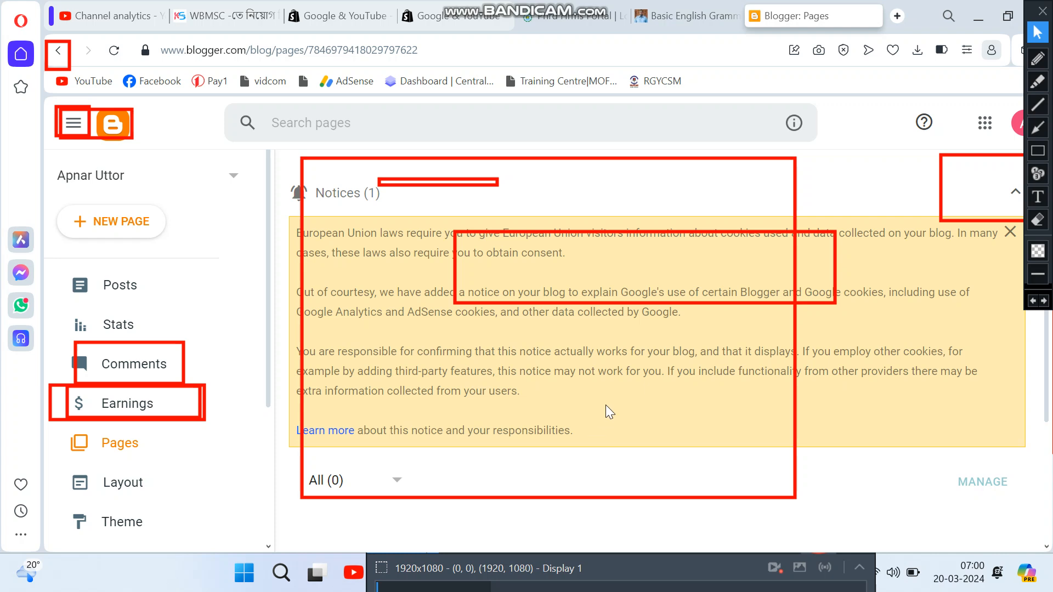
scroll(656, 410, "down", 3)
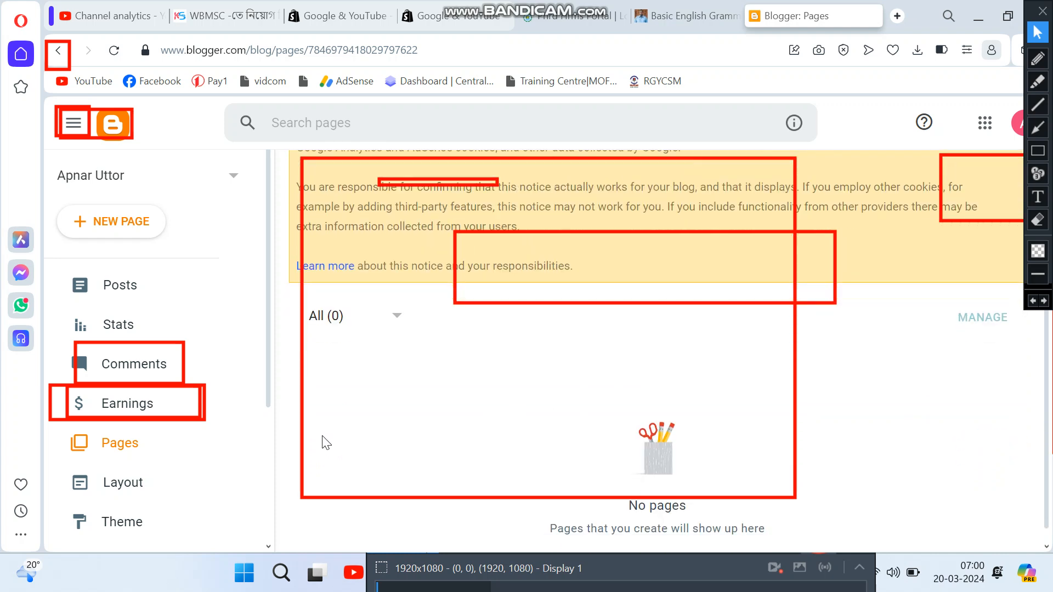
scroll(159, 439, "down", 2)
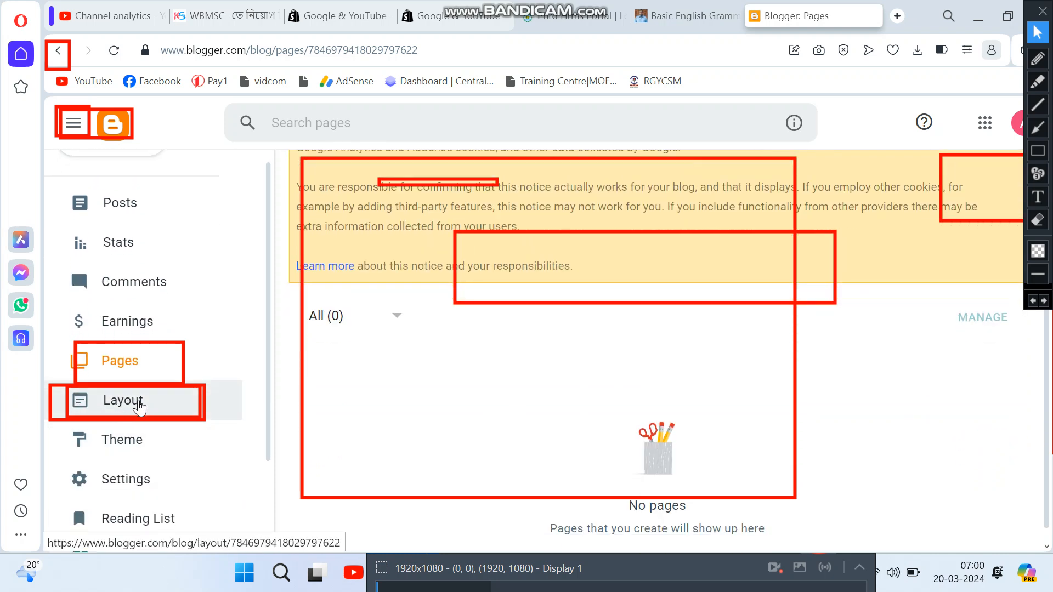
Step: Open the Layout page, erase the red annotation boxes, and scroll down its gadget instructions
left_click(139, 403)
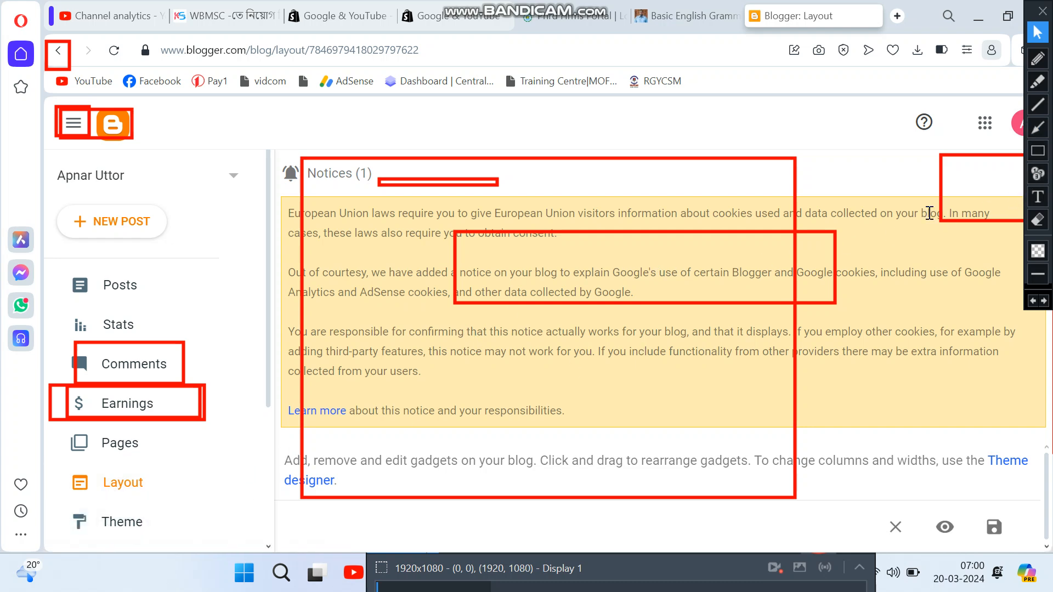
left_click(1040, 222)
mouse_move(30, 34)
left_mouse_down()
mouse_move(971, 362)
mouse_move(1052, 463)
mouse_move(1051, 566)
left_mouse_up()
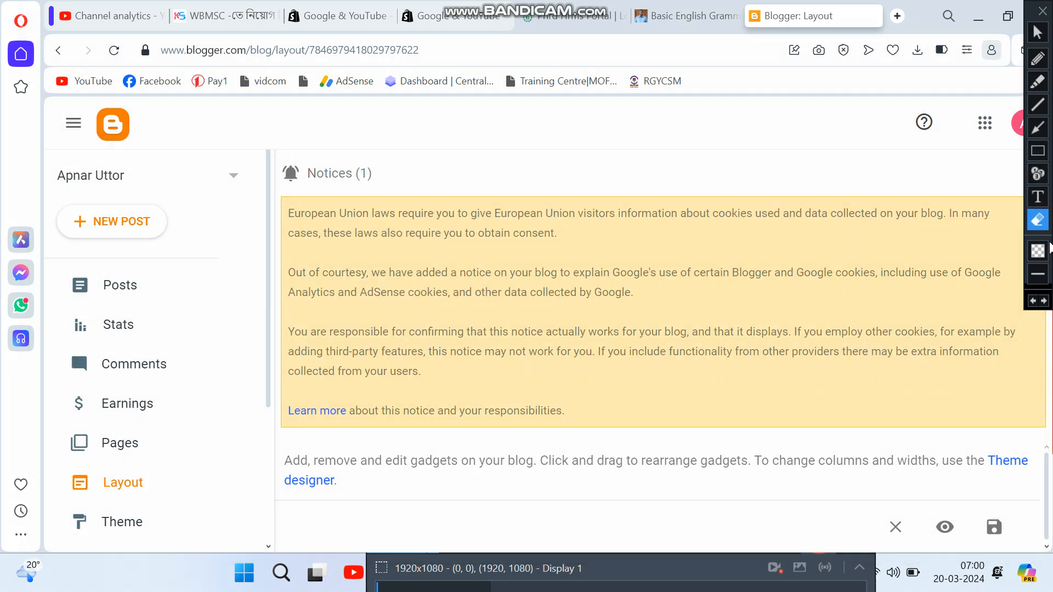
left_click(1038, 34)
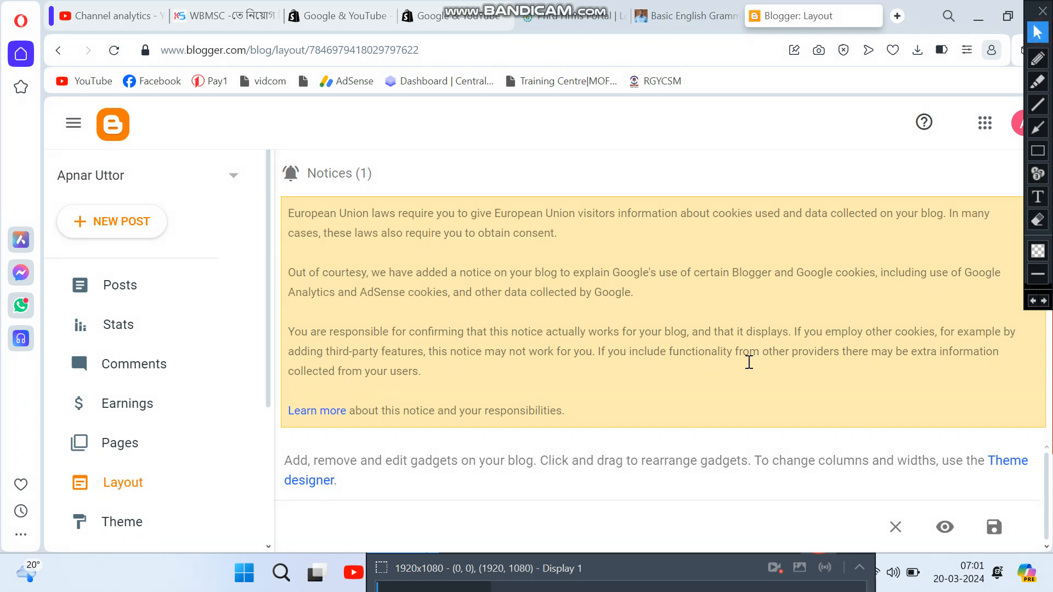
scroll(631, 514, "down", 2)
left_click(632, 507)
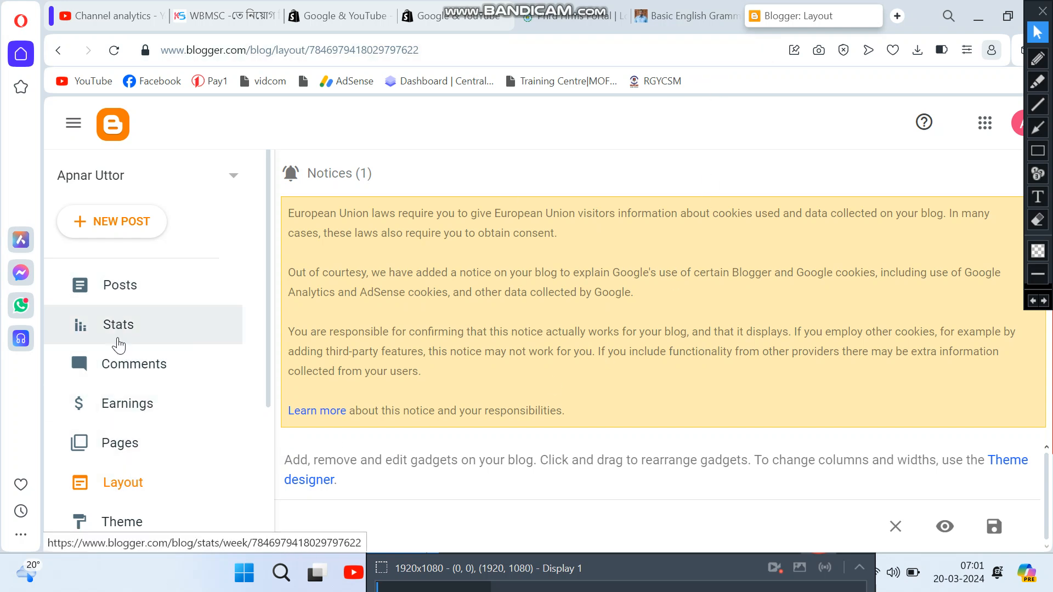
scroll(135, 524, "down", 2)
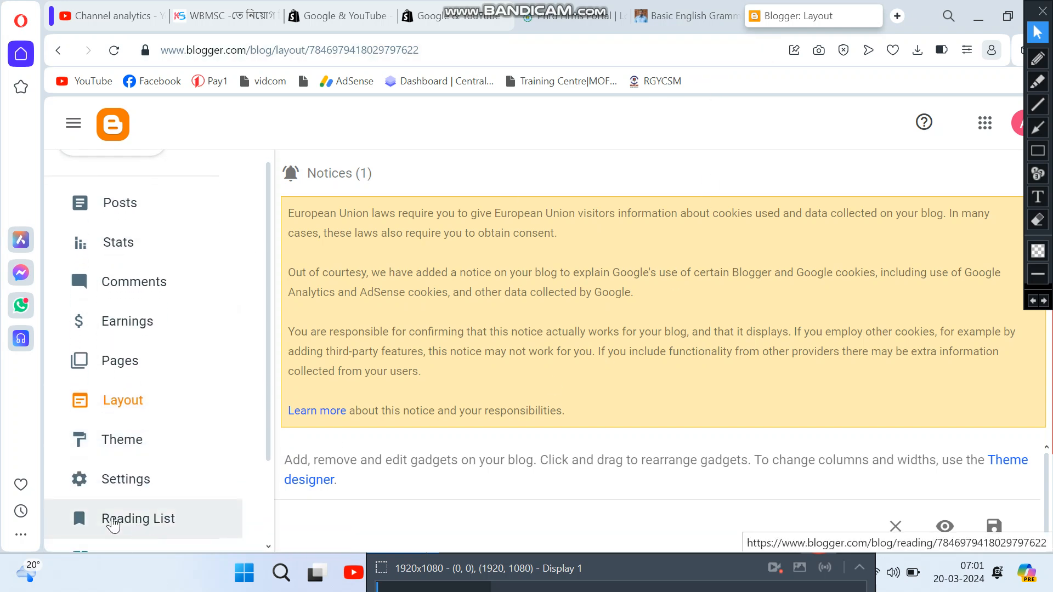
scroll(114, 524, "down", 3)
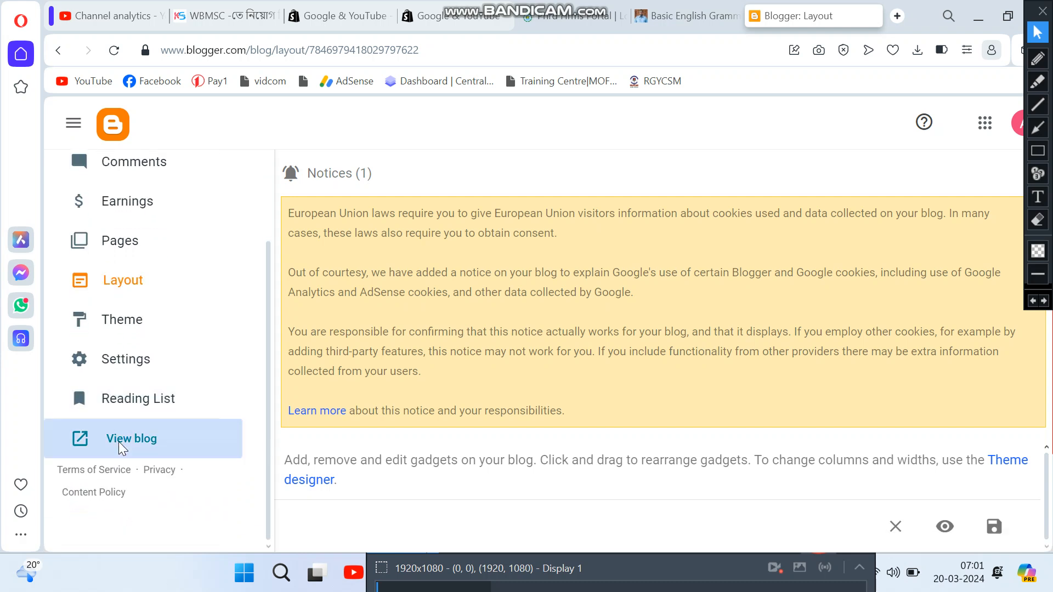
Step: View the live Apnar Uttor blog in a new tab, then go to Blogger's Theme page
left_click(119, 442)
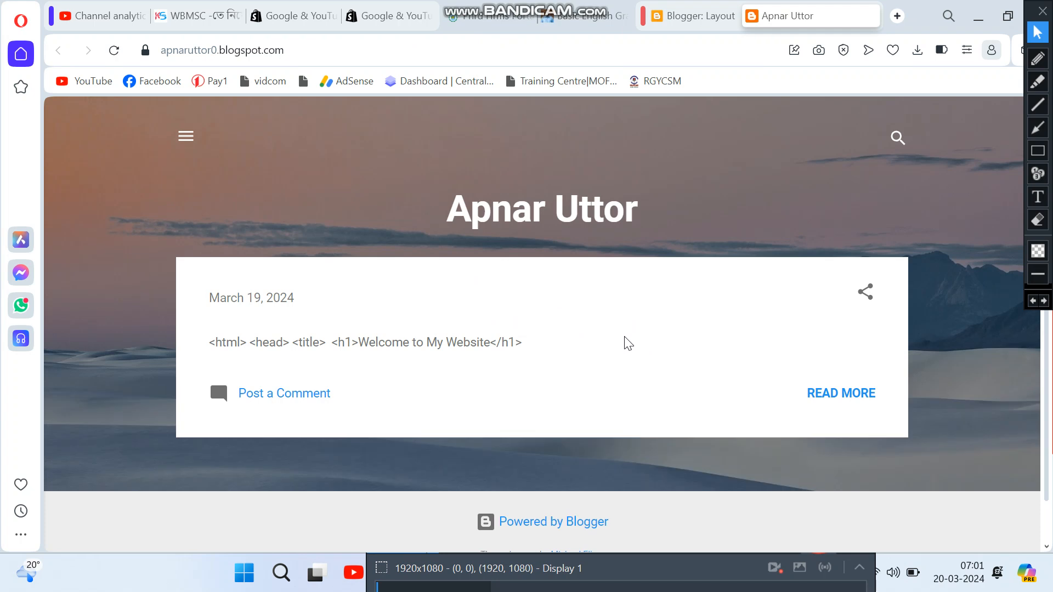
scroll(600, 360, "down", 1)
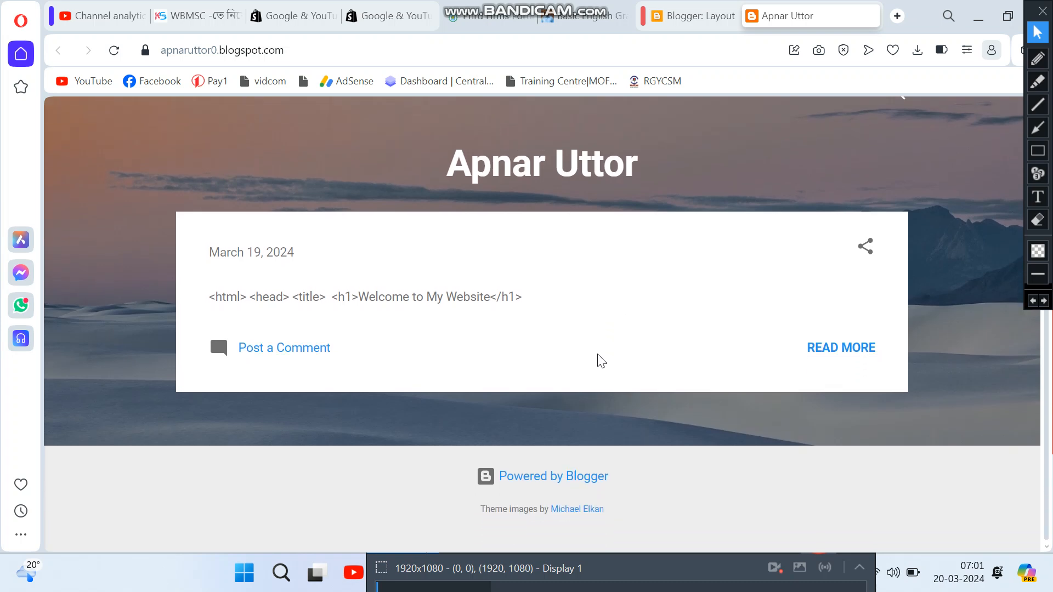
left_click(692, 16)
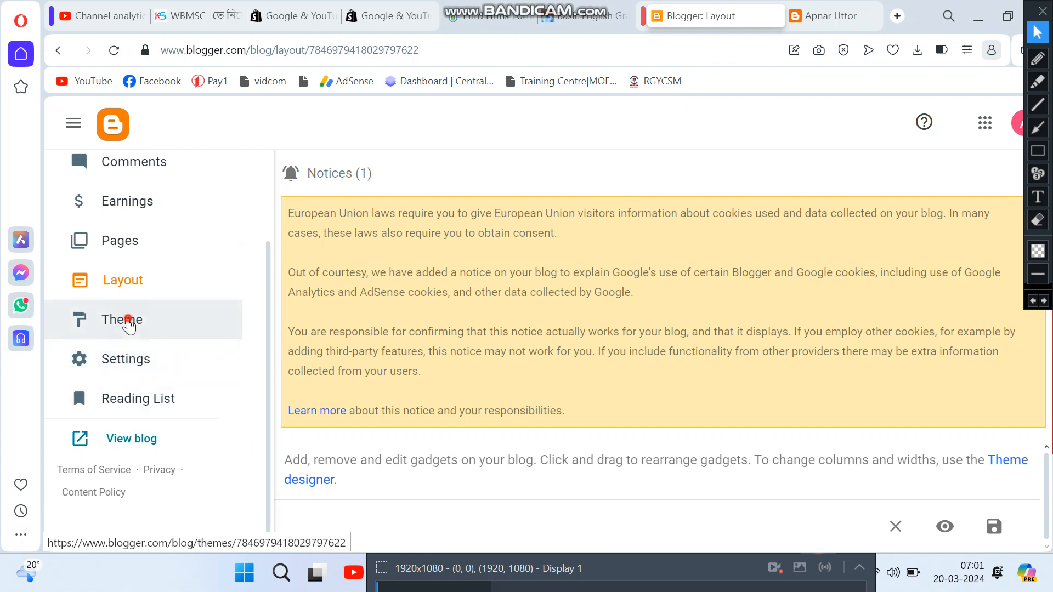
left_click(131, 325)
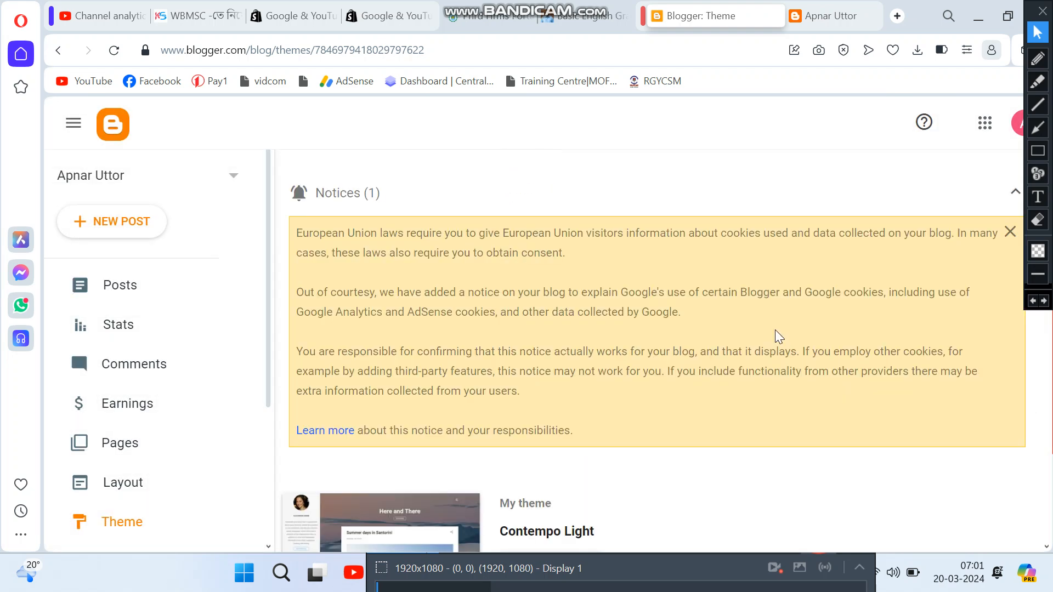
Step: Scroll the theme gallery past Contempo, Soho, Notable and Simple, then back up to Emporio
scroll(568, 327, "down", 10)
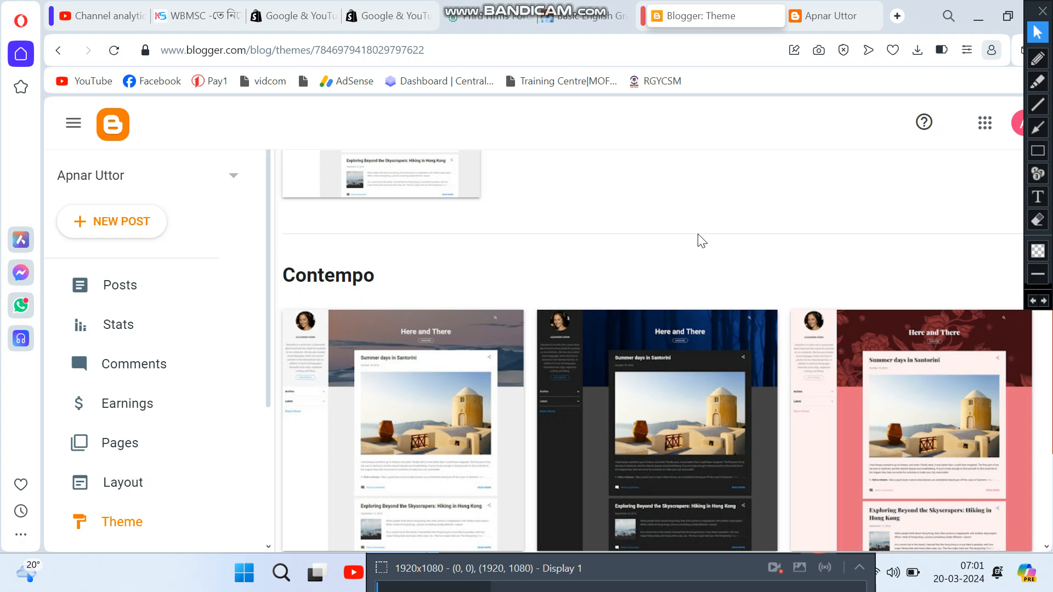
scroll(663, 255, "down", 2)
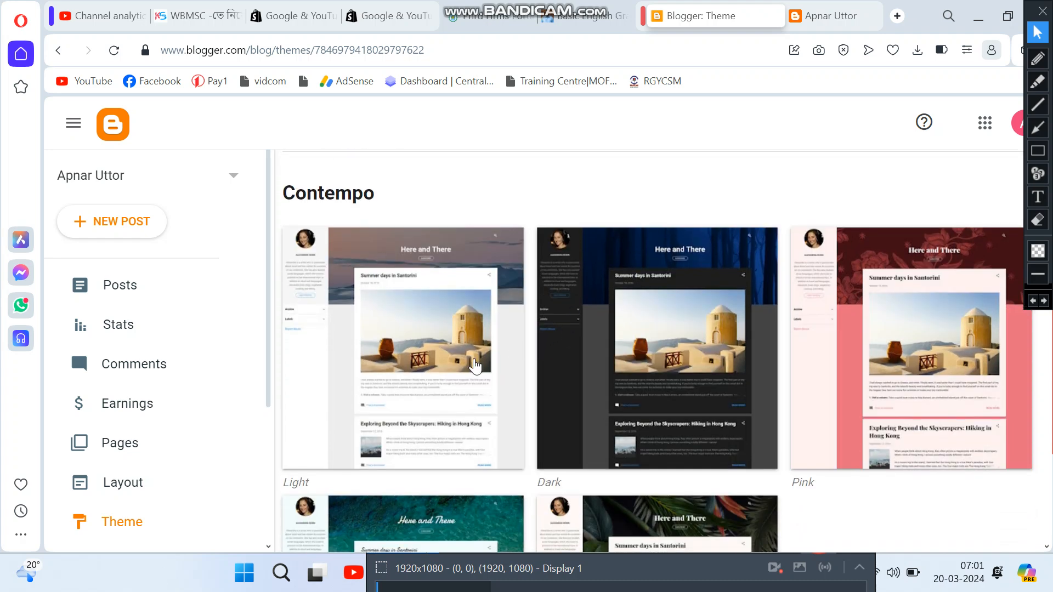
scroll(867, 444, "down", 3)
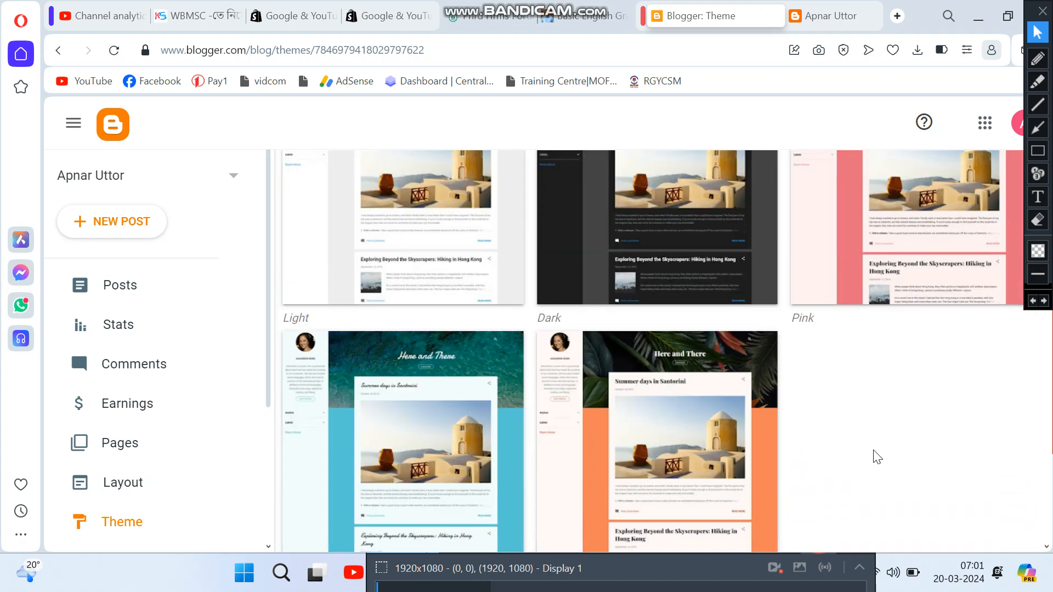
scroll(877, 457, "down", 3)
scroll(858, 382, "down", 3)
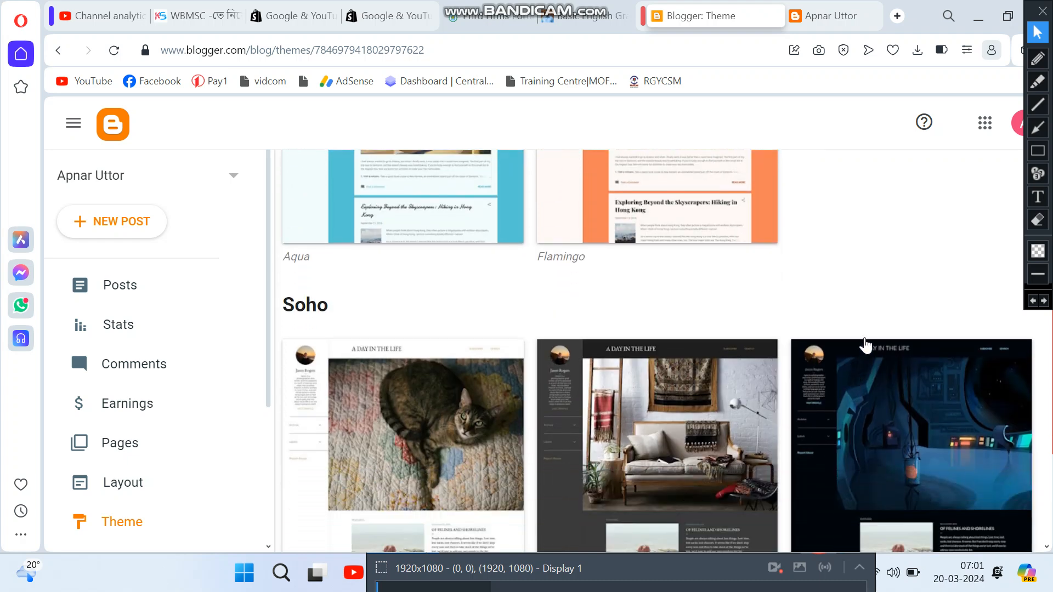
scroll(850, 383, "down", 2)
scroll(840, 380, "down", 6)
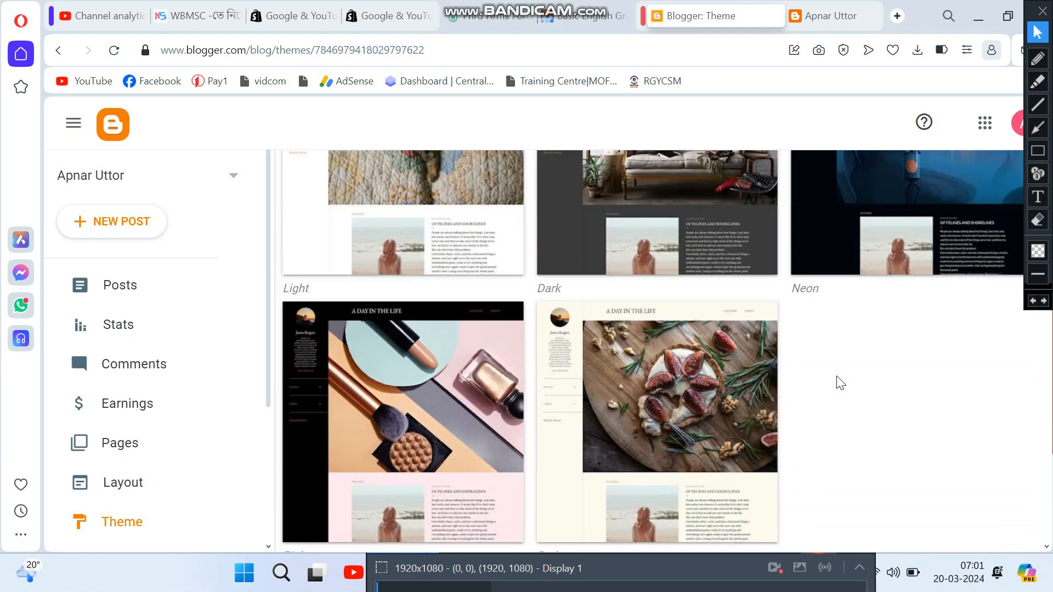
scroll(837, 392, "down", 4)
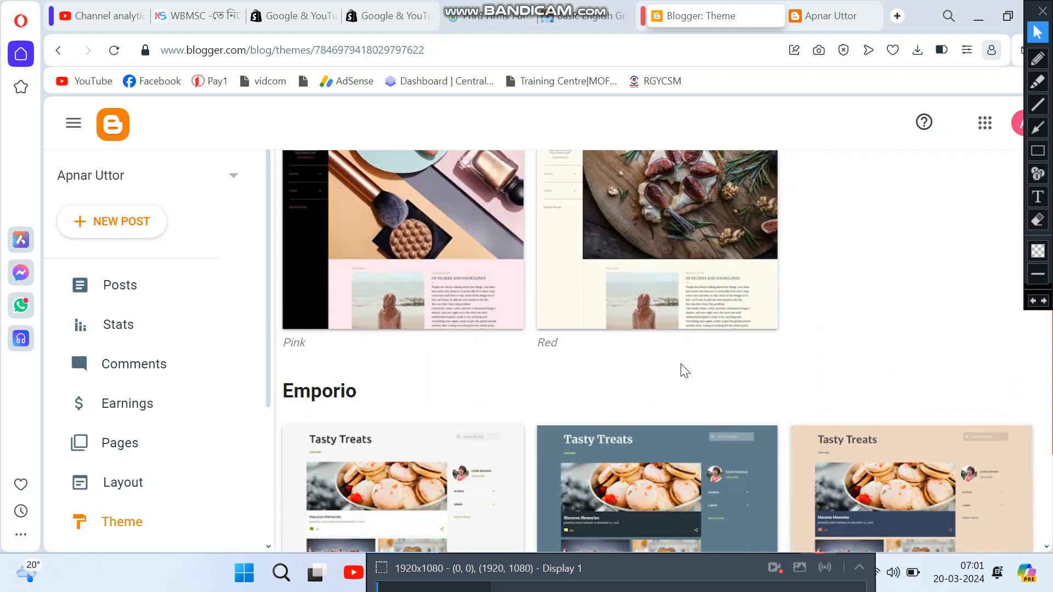
scroll(648, 367, "down", 4)
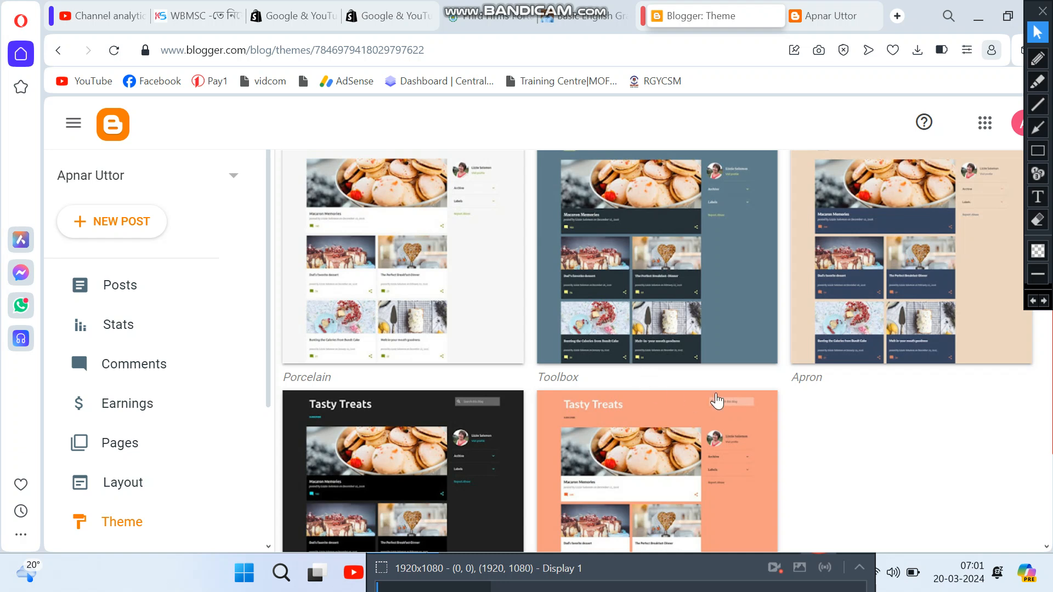
scroll(853, 449, "down", 3)
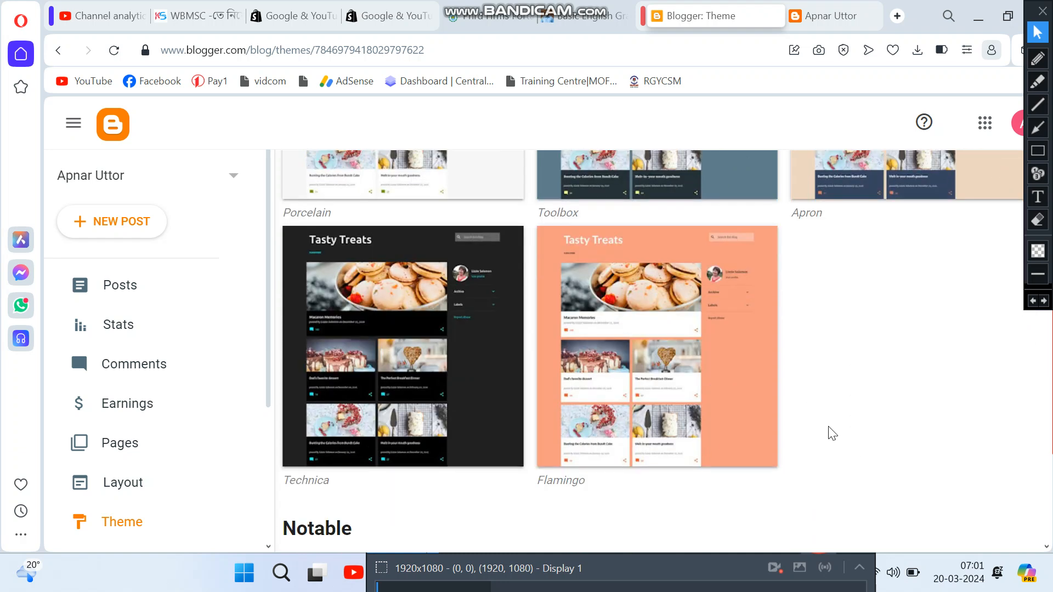
scroll(828, 430, "down", 3)
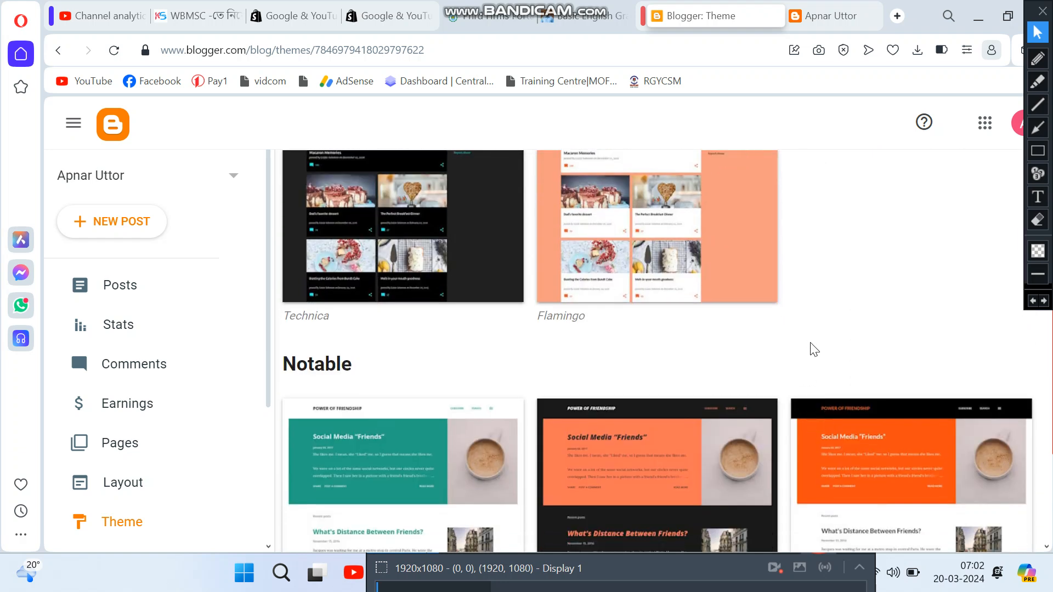
scroll(780, 360, "down", 3)
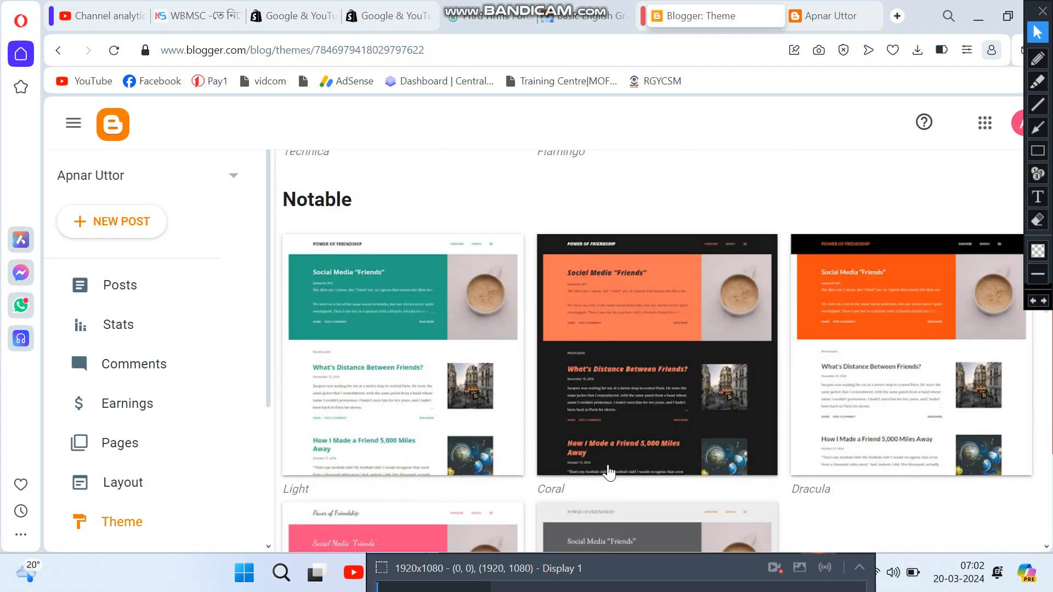
scroll(612, 466, "down", 3)
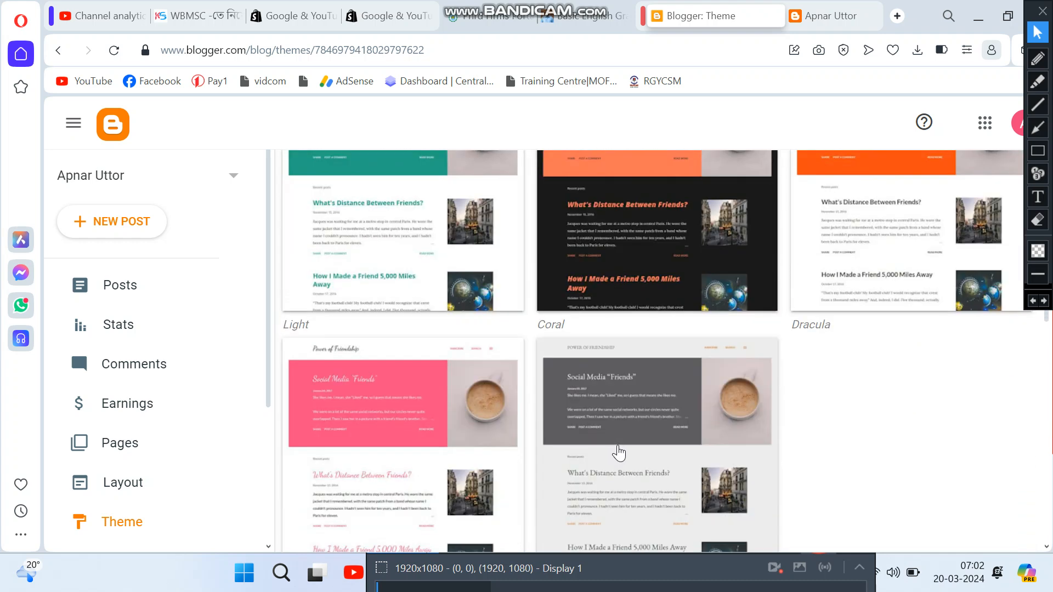
scroll(620, 452, "down", 5)
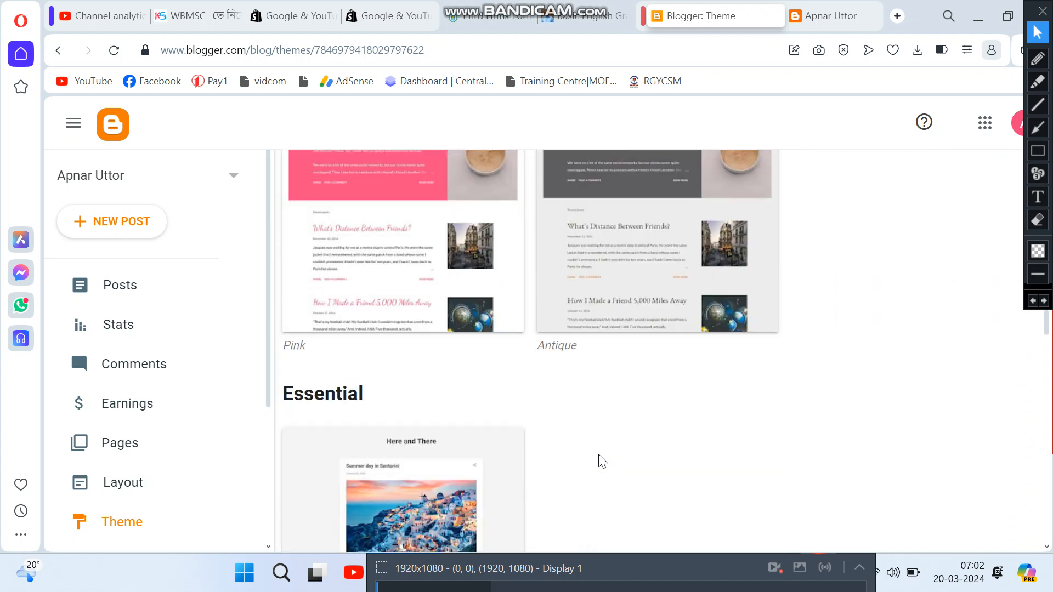
scroll(602, 459, "down", 3)
scroll(607, 442, "down", 5)
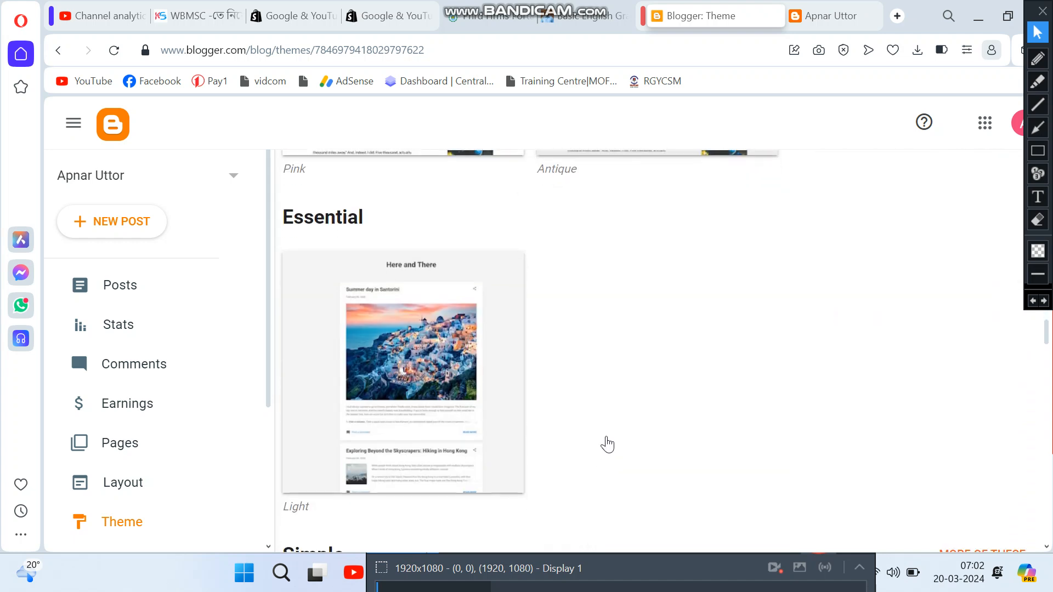
scroll(570, 340, "down", 1)
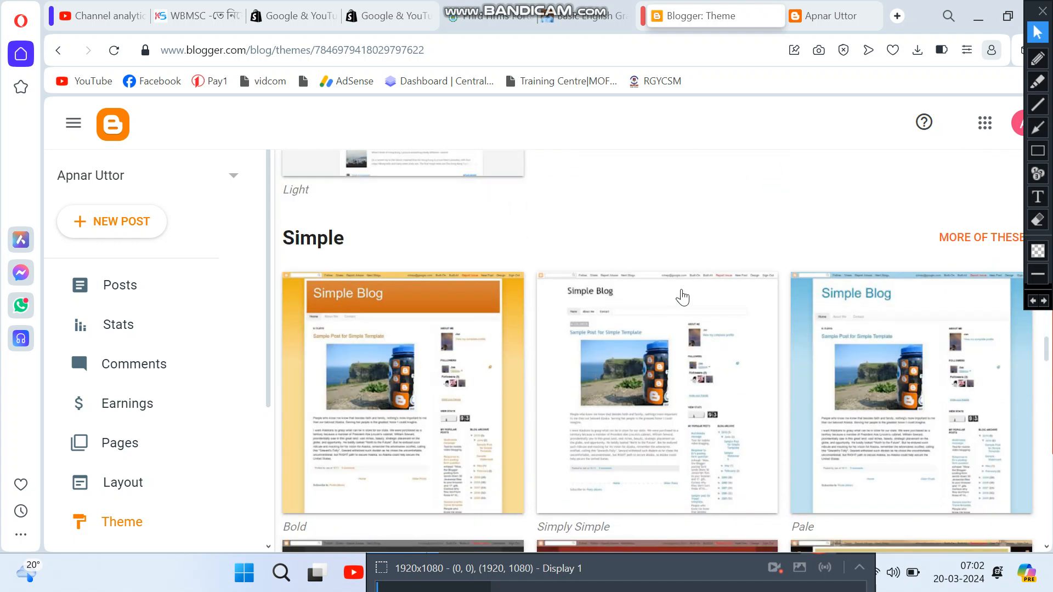
scroll(712, 357, "up", 10)
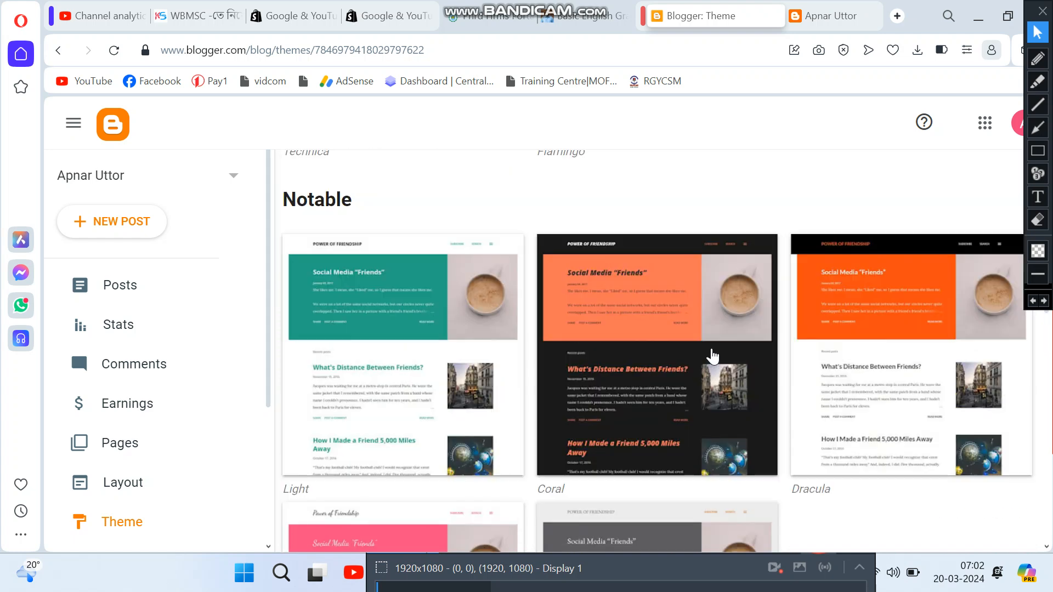
scroll(827, 390, "up", 7)
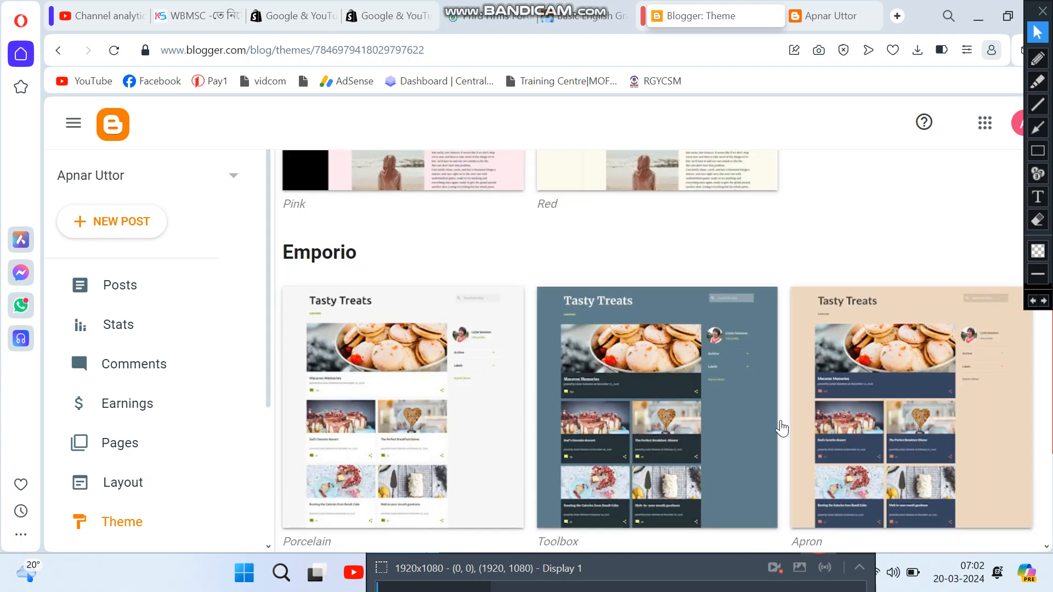
Step: Open the Emporio Porcelain theme options and outline its Preview option with a red box
left_click(388, 423)
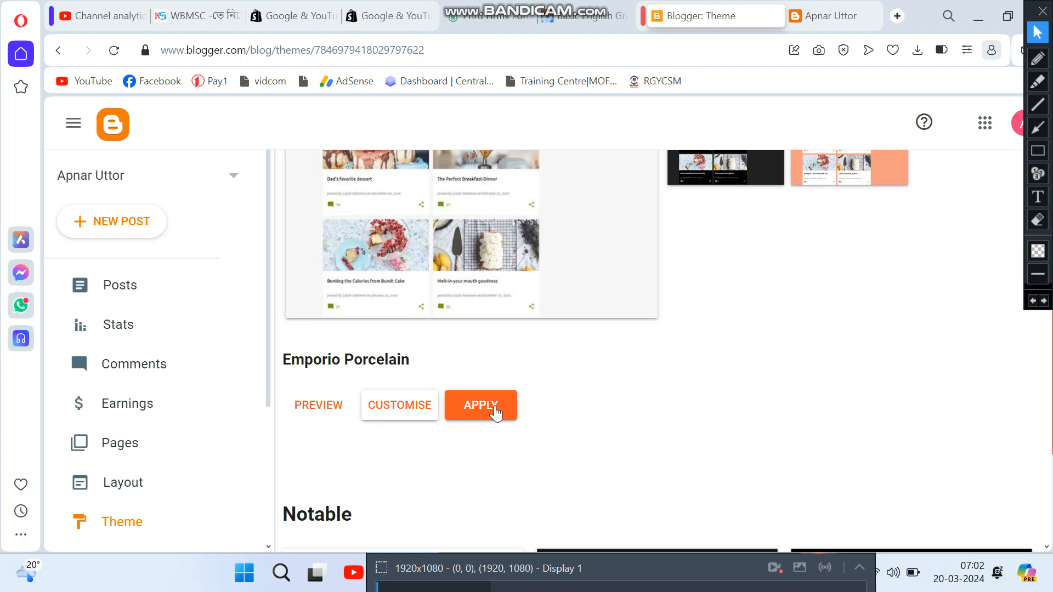
left_click(1038, 151)
left_click_drag(288, 387, 348, 425)
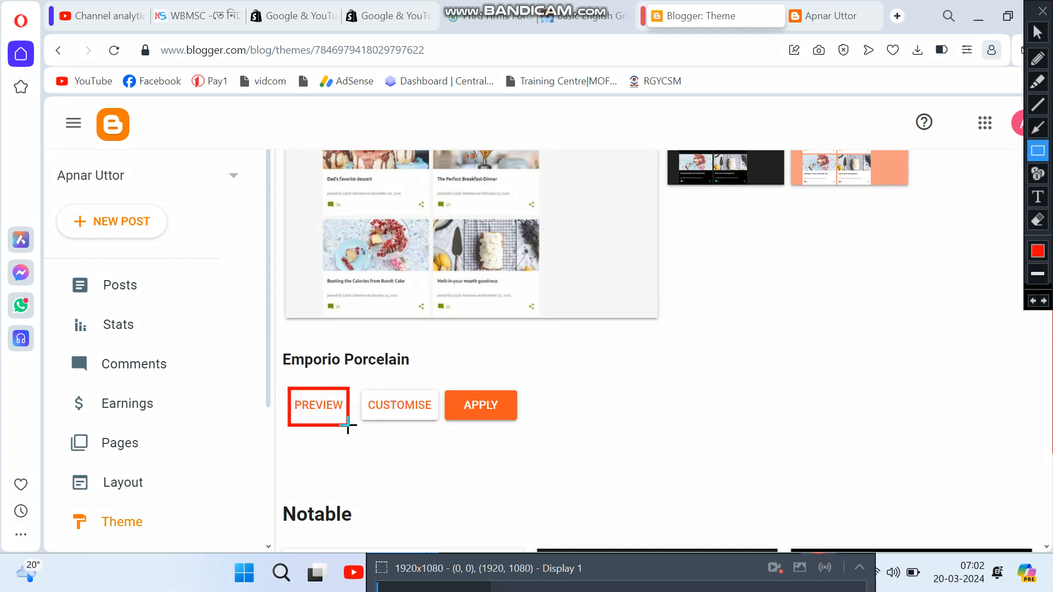
left_click(1037, 31)
Step: Preview Emporio Porcelain on the blog, then apply it as the new theme
left_click(316, 402)
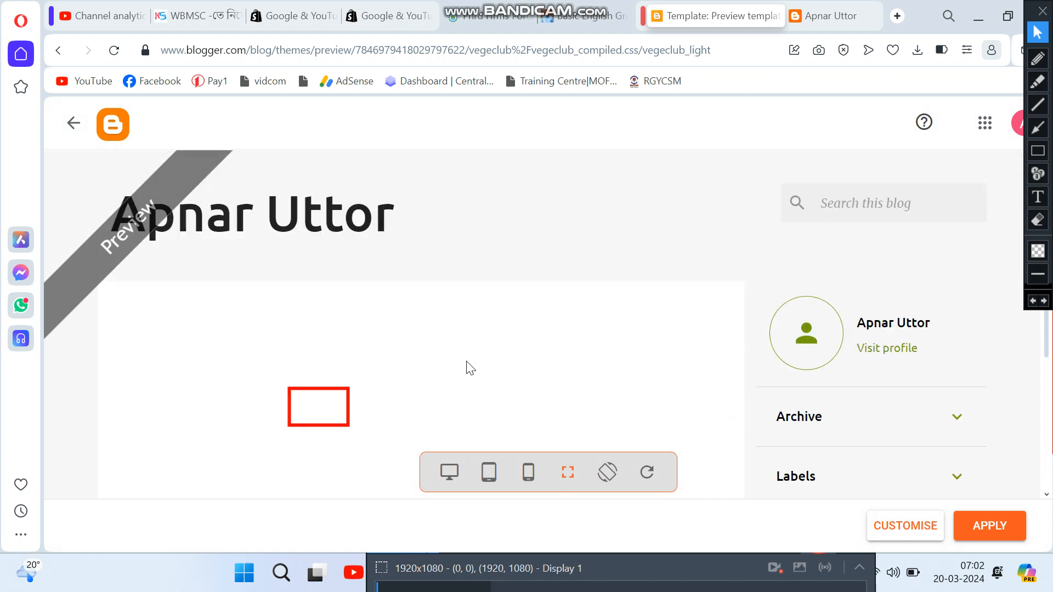
scroll(471, 367, "down", 4)
scroll(470, 367, "up", 4)
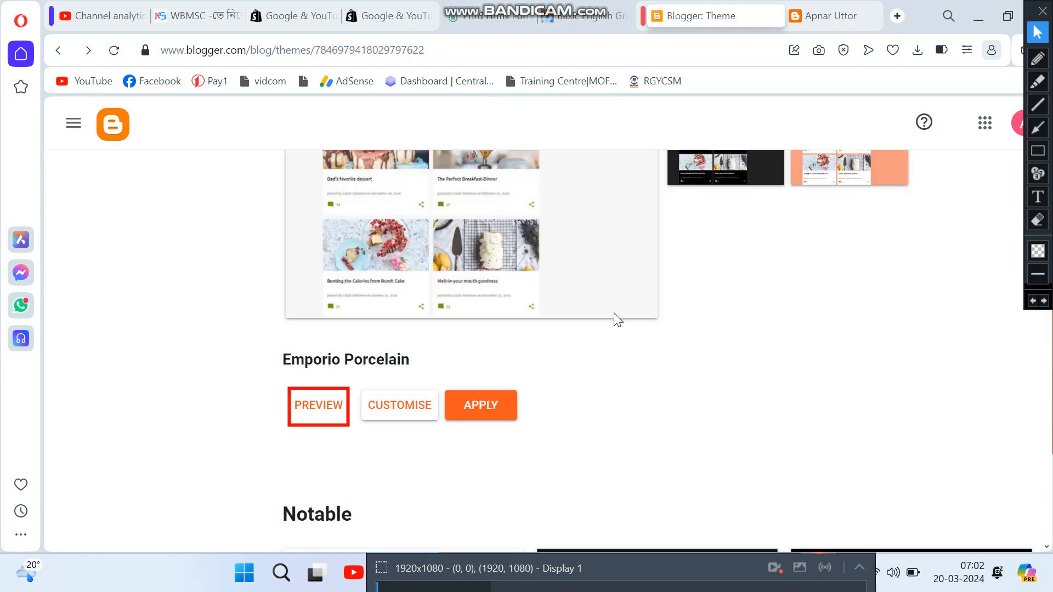
left_click(480, 416)
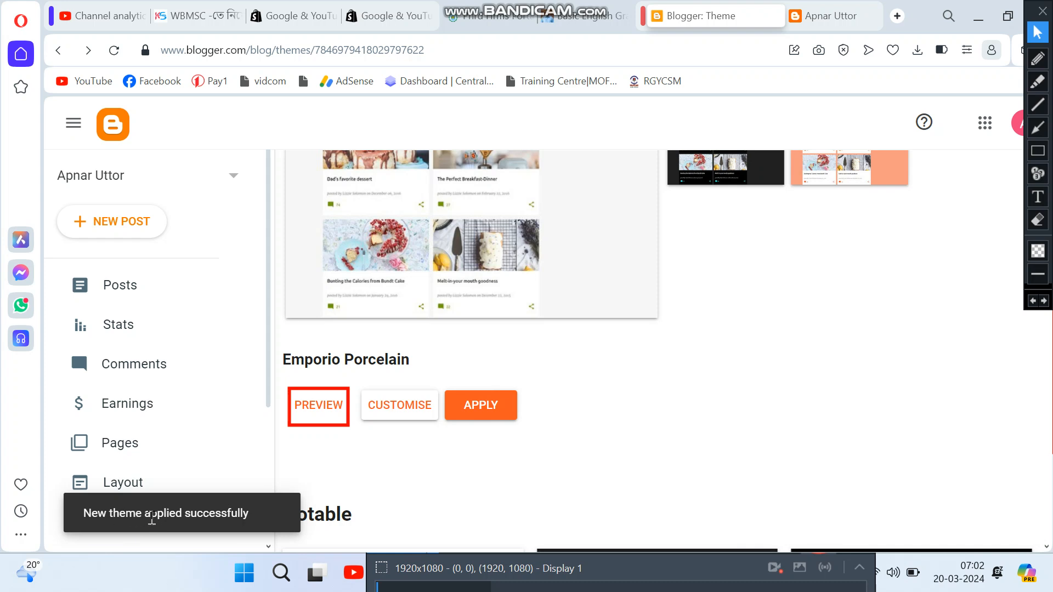
Step: Switch to the live Apnar Uttor tab and mark parts of the page with red boxes
left_click(829, 17)
scroll(586, 222, "up", 1)
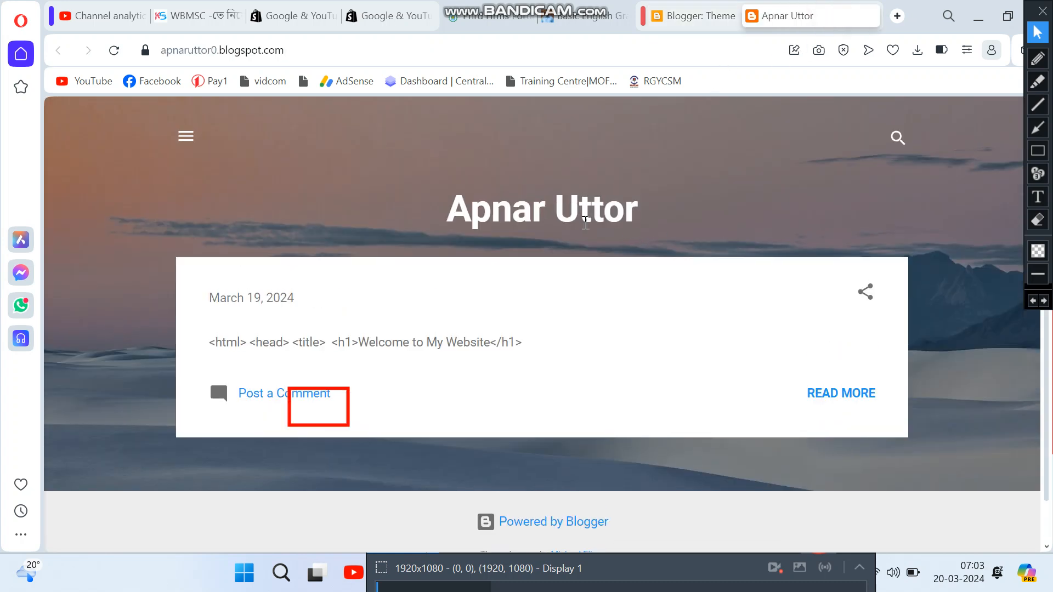
left_click(1038, 151)
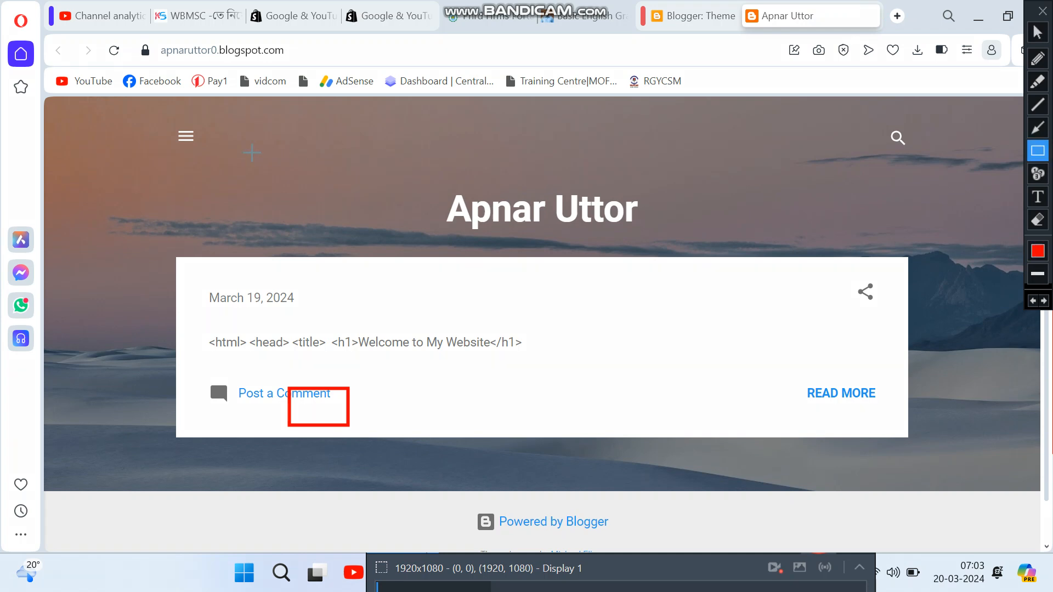
left_click_drag(256, 154, 317, 172)
left_click_drag(575, 202, 942, 236)
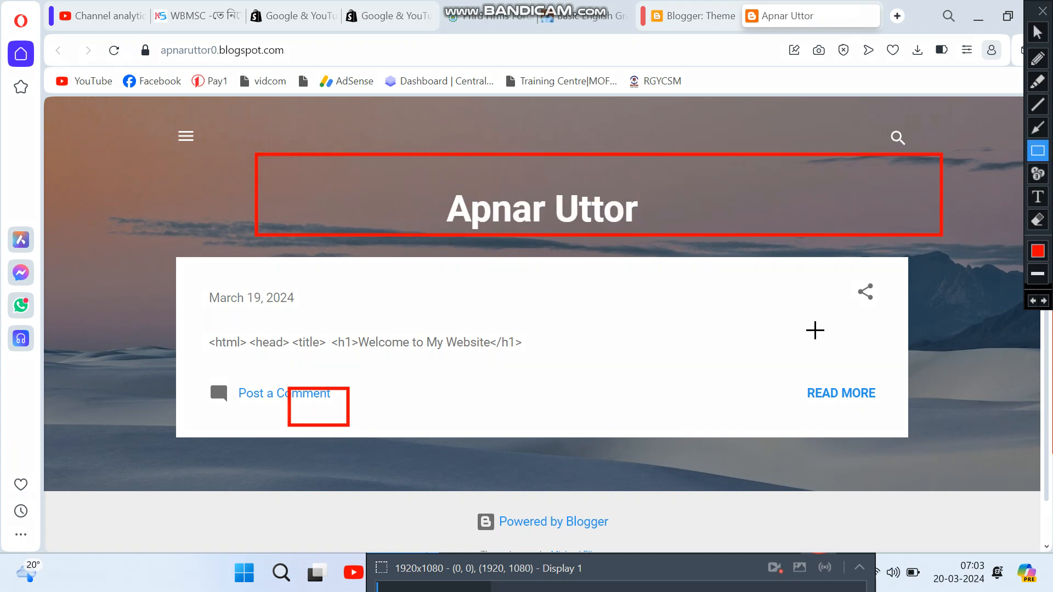
left_click(1037, 32)
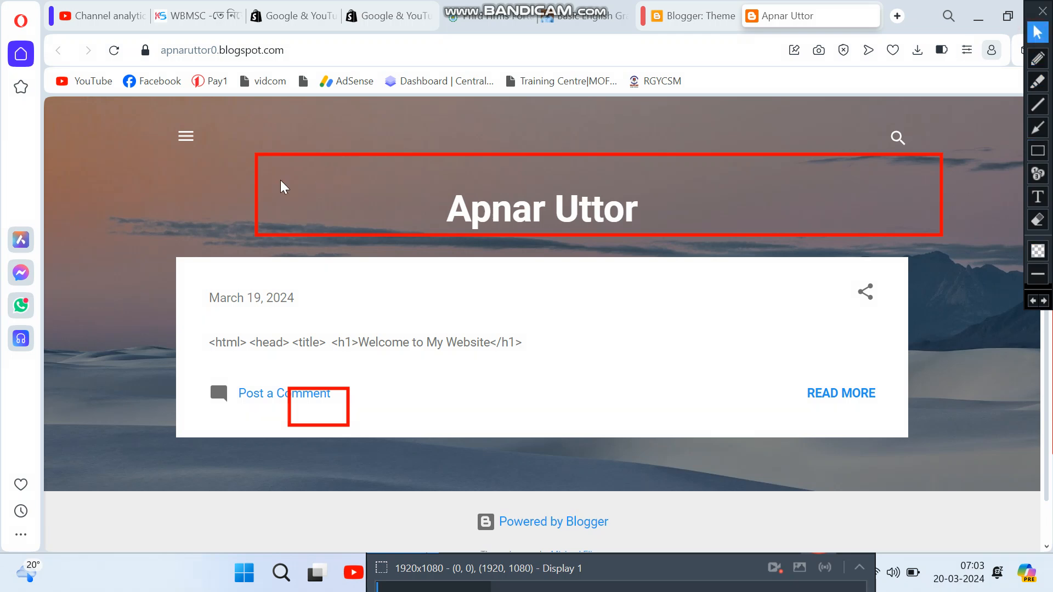
Step: Reload the blog and scroll through its Emporio design with profile sidebar, Archive and March 19 post
left_click(115, 52)
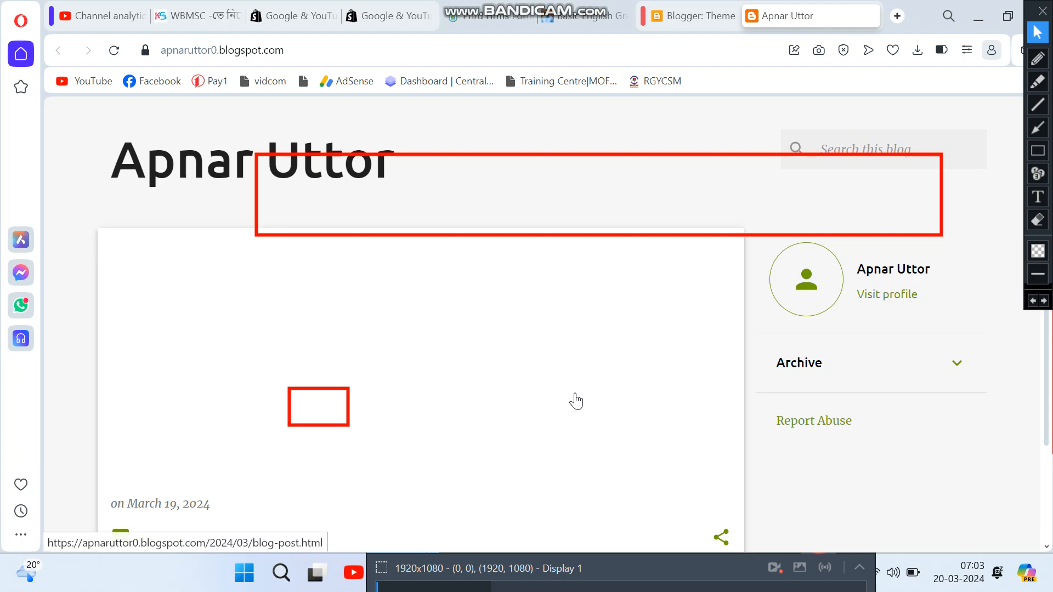
scroll(339, 383, "down", 1)
scroll(308, 342, "down", 2)
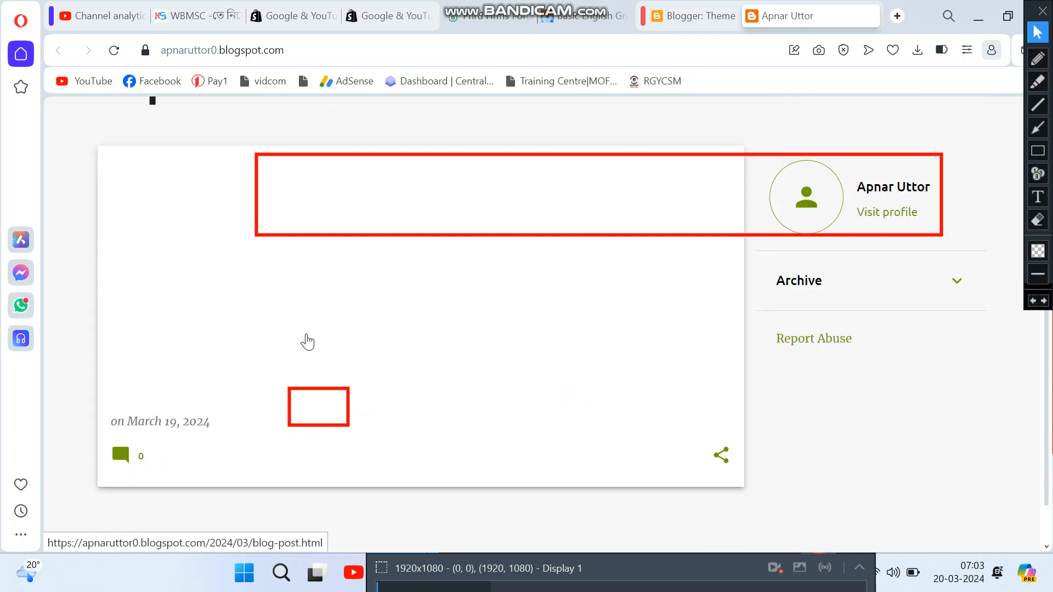
scroll(494, 383, "up", 1)
scroll(493, 386, "up", 1)
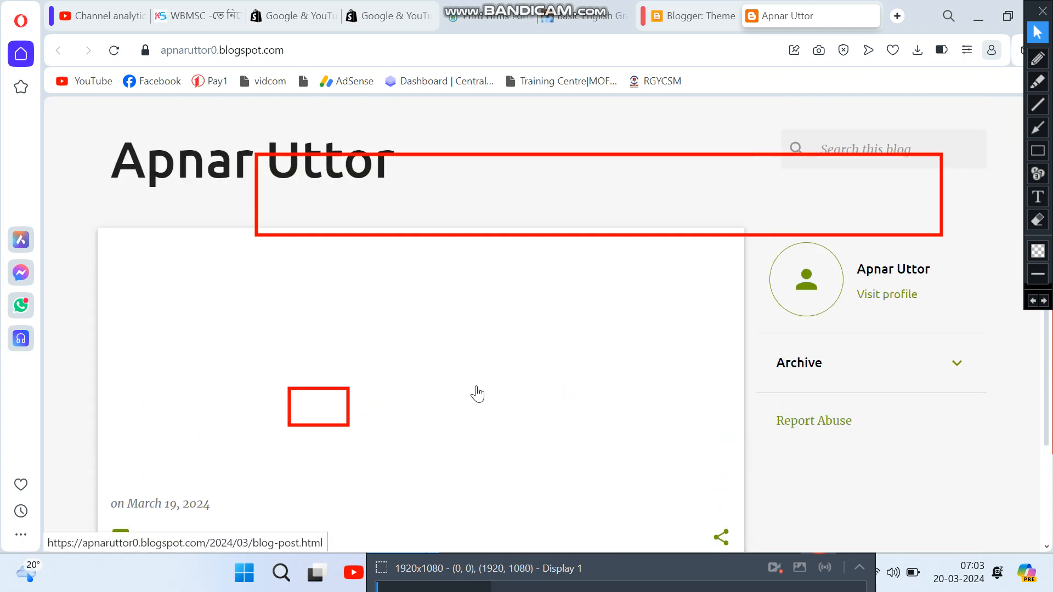
scroll(466, 377, "down", 2)
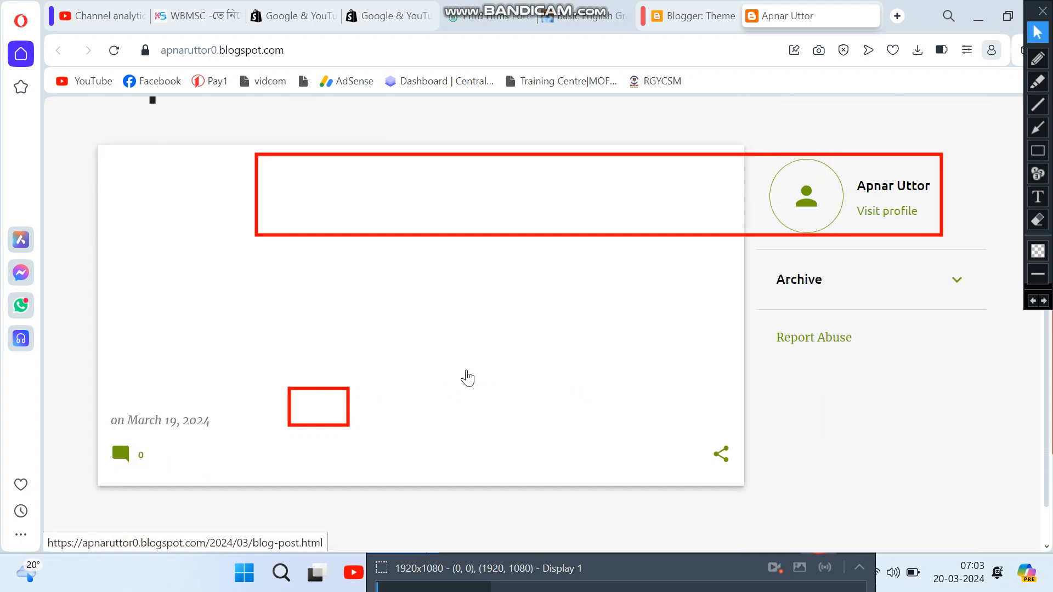
scroll(470, 383, "up", 2)
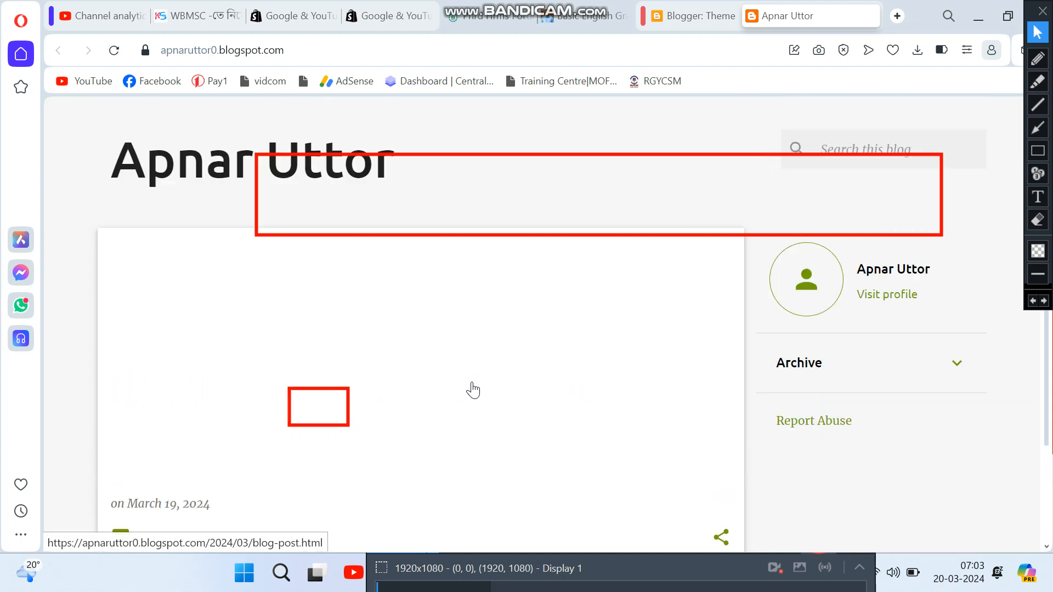
scroll(476, 397, "down", 2)
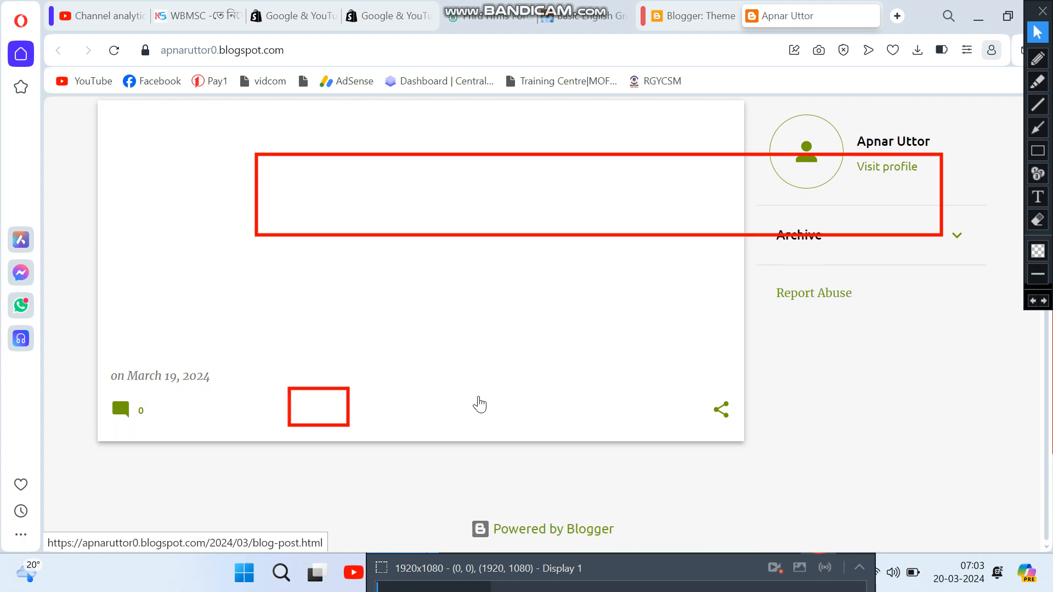
scroll(479, 404, "up", 2)
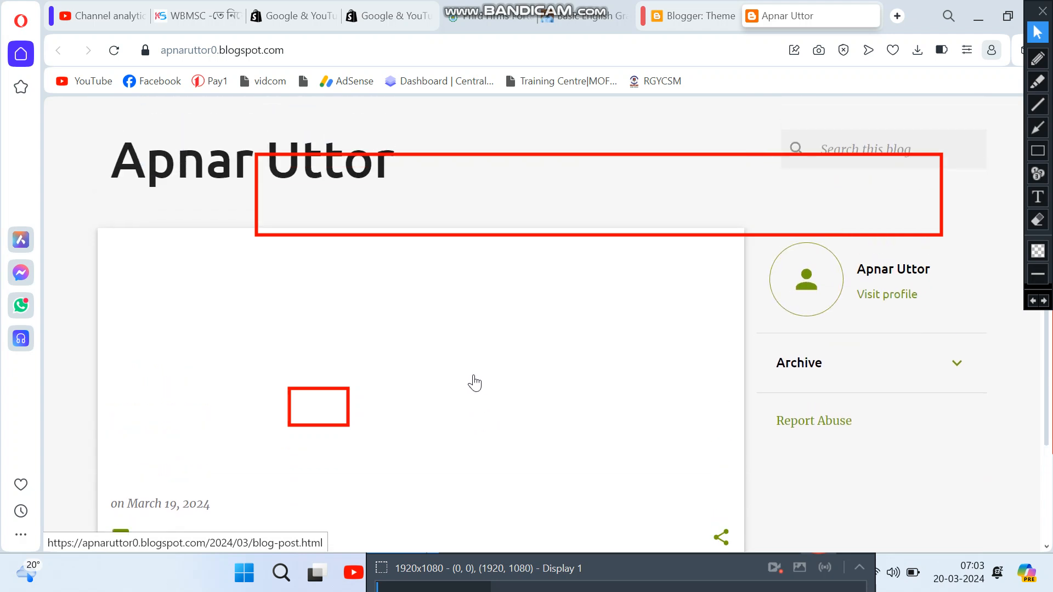
Step: Return to the Blogger: Theme tab and scroll down to the Notable theme options
left_click(675, 16)
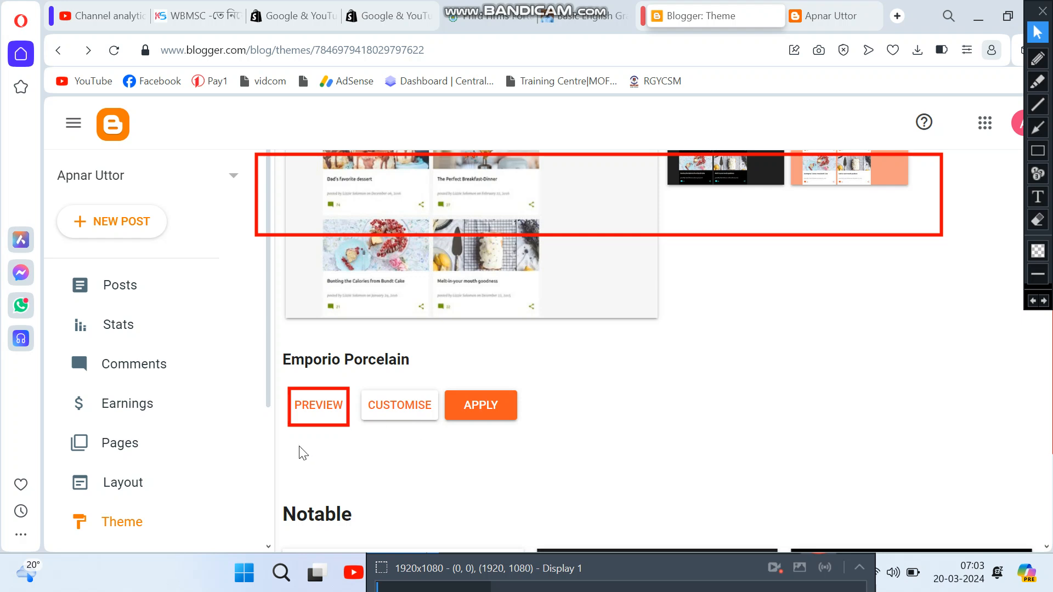
scroll(300, 423, "down", 1)
scroll(225, 474, "down", 3)
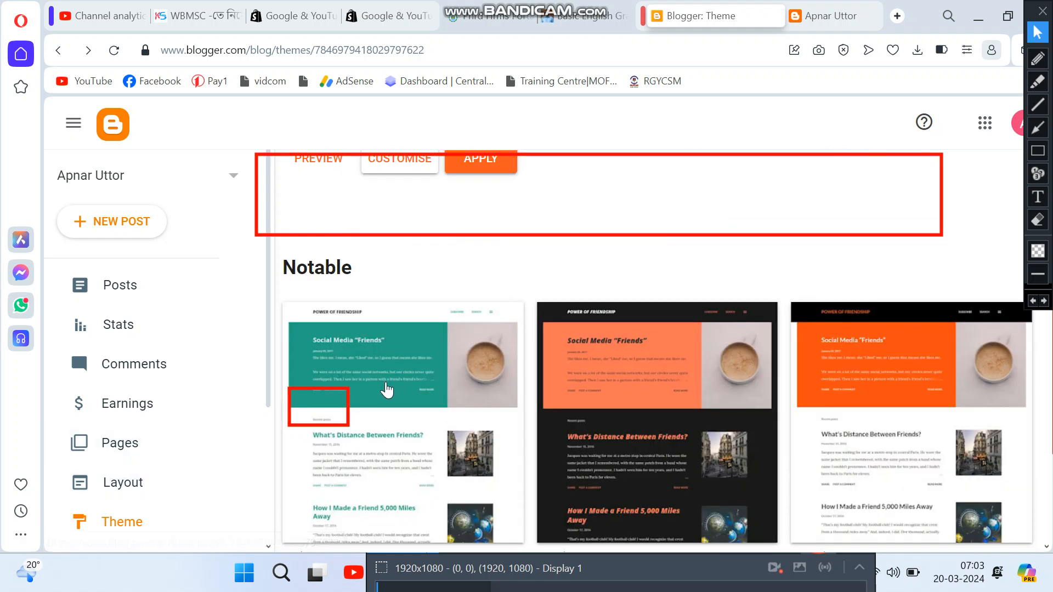
scroll(187, 450, "down", 3)
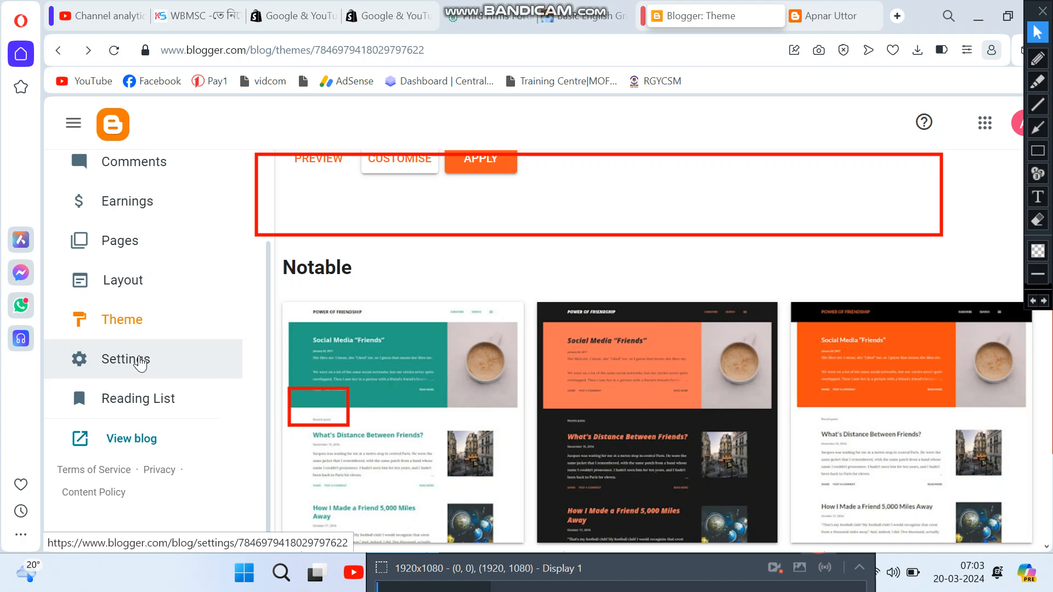
Step: Open Settings and scroll to the Basic section showing title Apnar Uttor and English (United Kingdom)
left_click(141, 361)
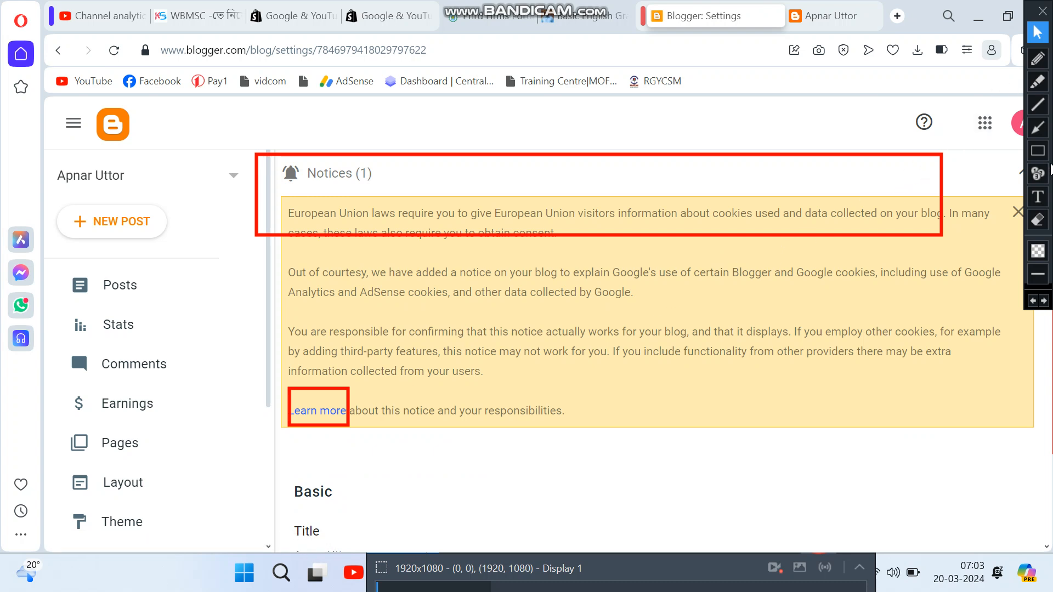
left_click(1040, 226)
mouse_move(215, 132)
left_mouse_down()
mouse_move(663, 331)
mouse_move(819, 421)
mouse_move(990, 463)
left_mouse_up()
left_click(1037, 32)
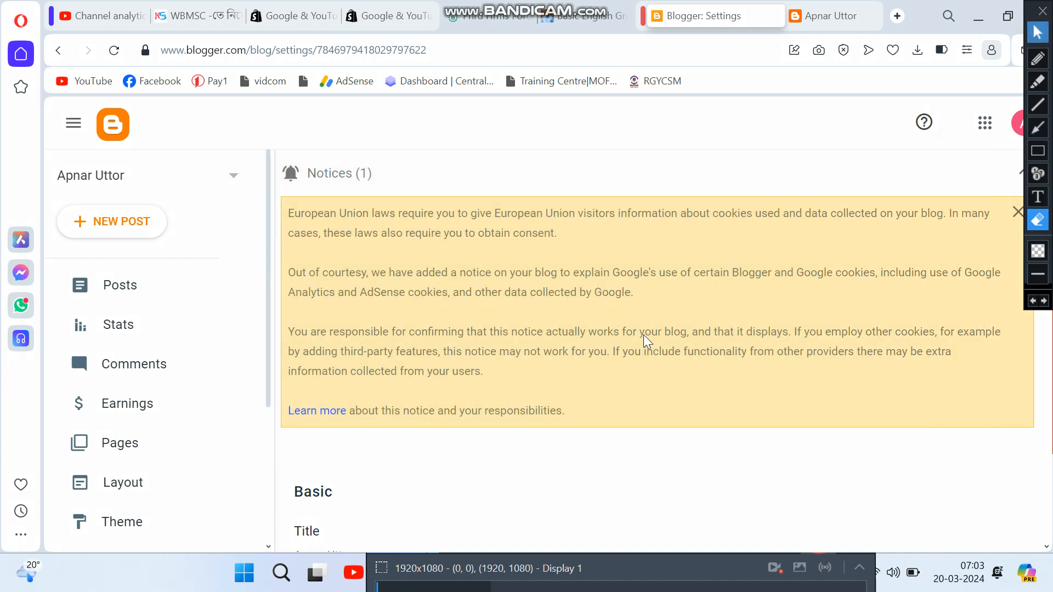
scroll(667, 329, "down", 2)
scroll(630, 328, "down", 4)
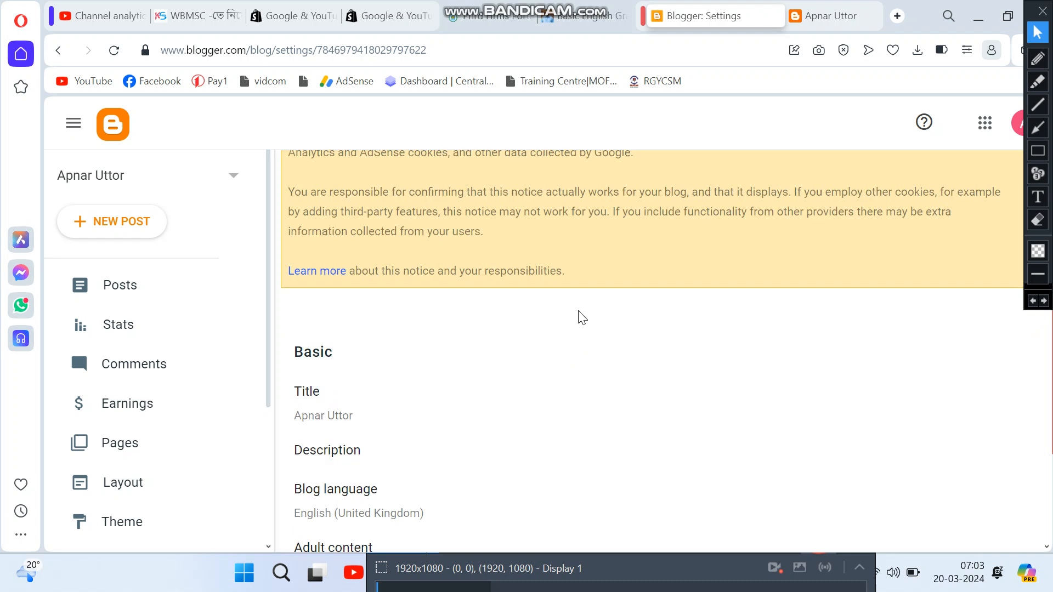
scroll(345, 398, "down", 3)
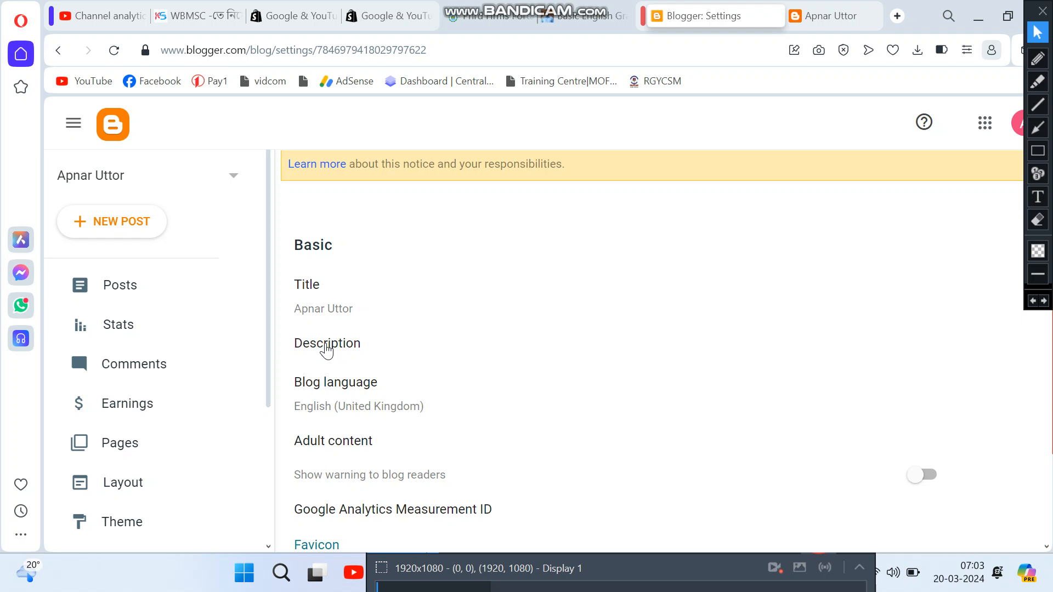
scroll(327, 350, "down", 3)
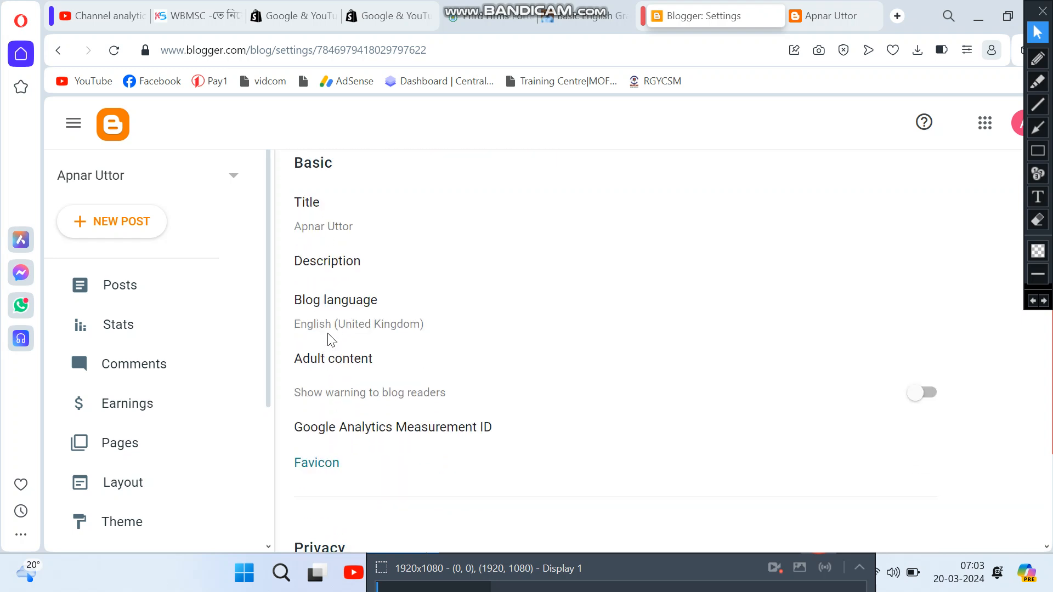
Step: Open the empty Description dialog (0/500 characters) and place the cursor in its field
left_click(471, 317)
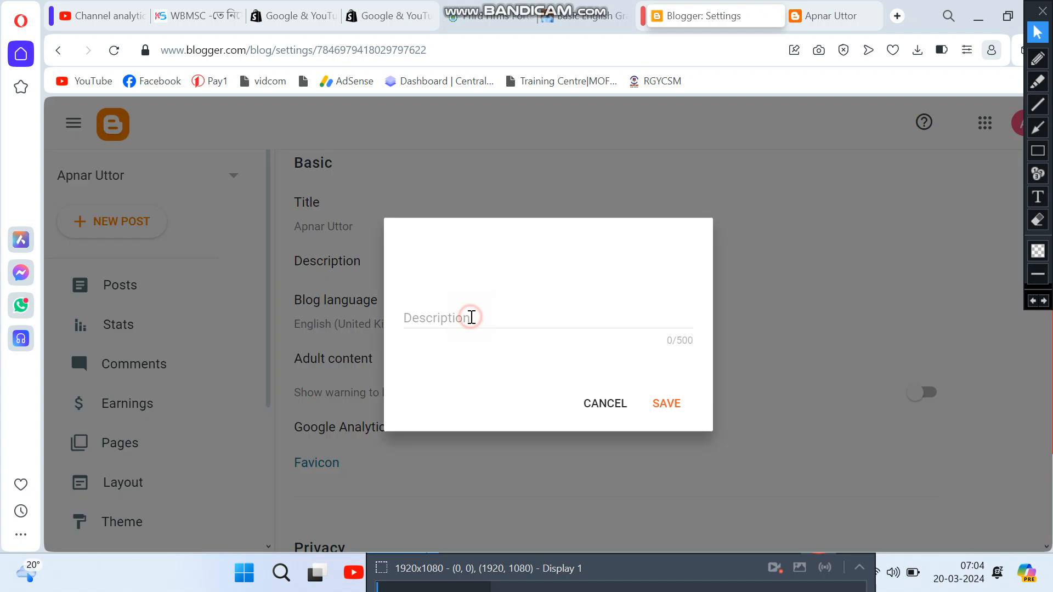
left_click(471, 317)
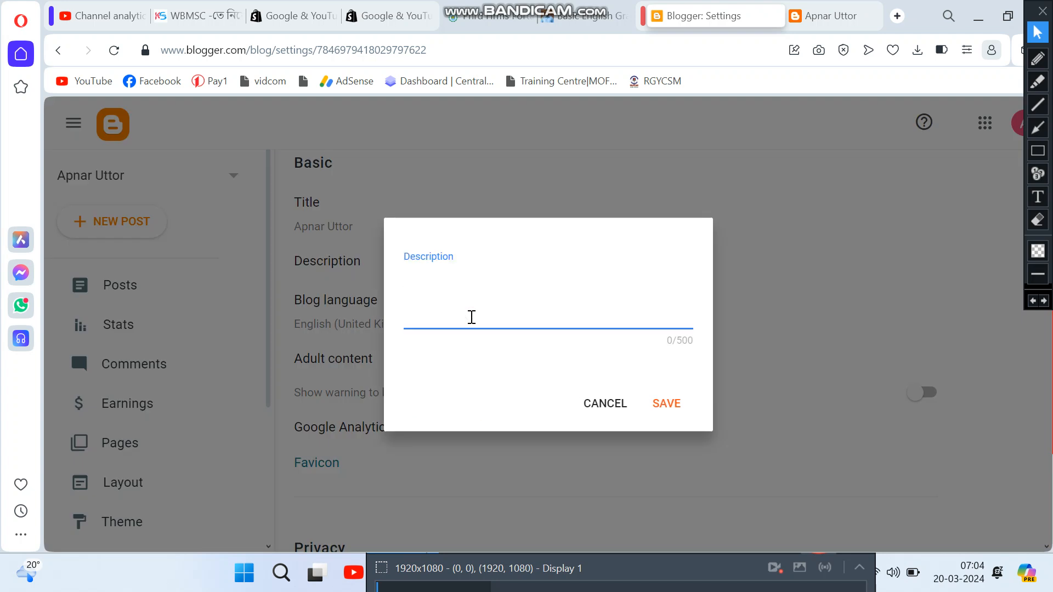
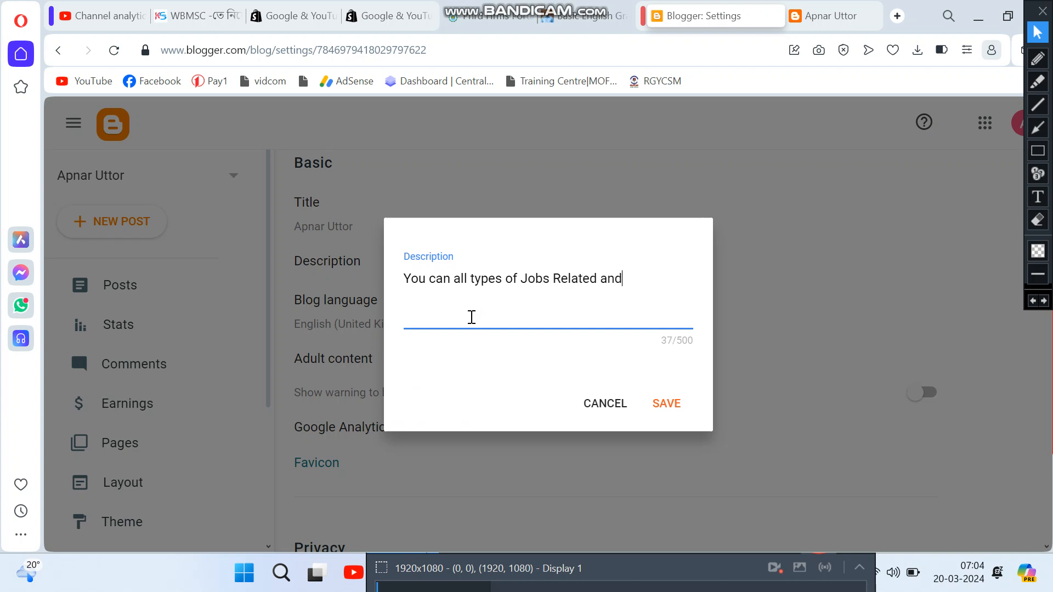
Step: Finish the description 'You can all types of Jobs Related and EDUCATION Related News' and save it
type("D")
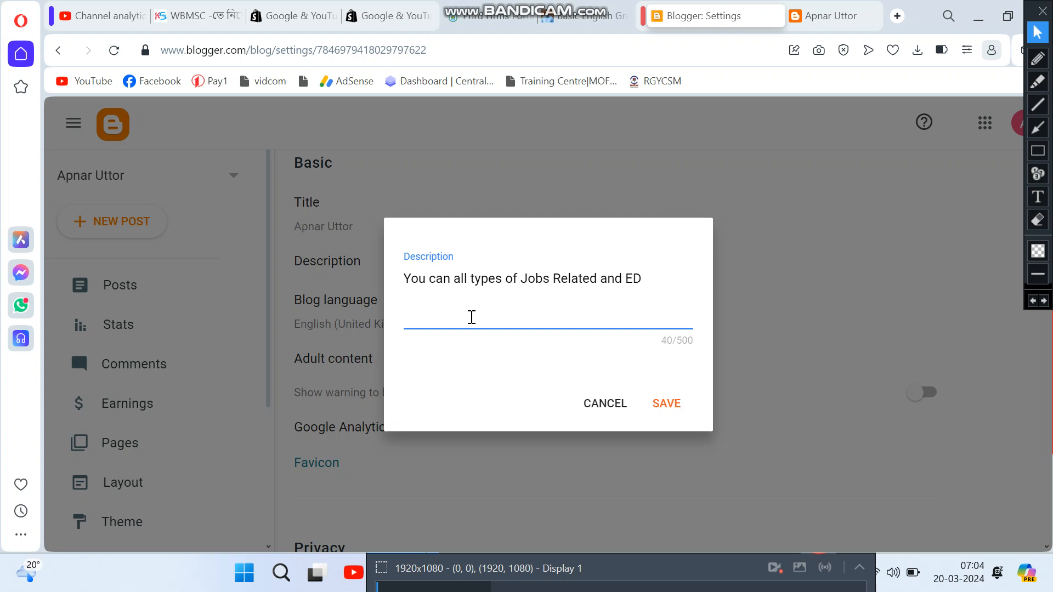
type("DUCATION Related News")
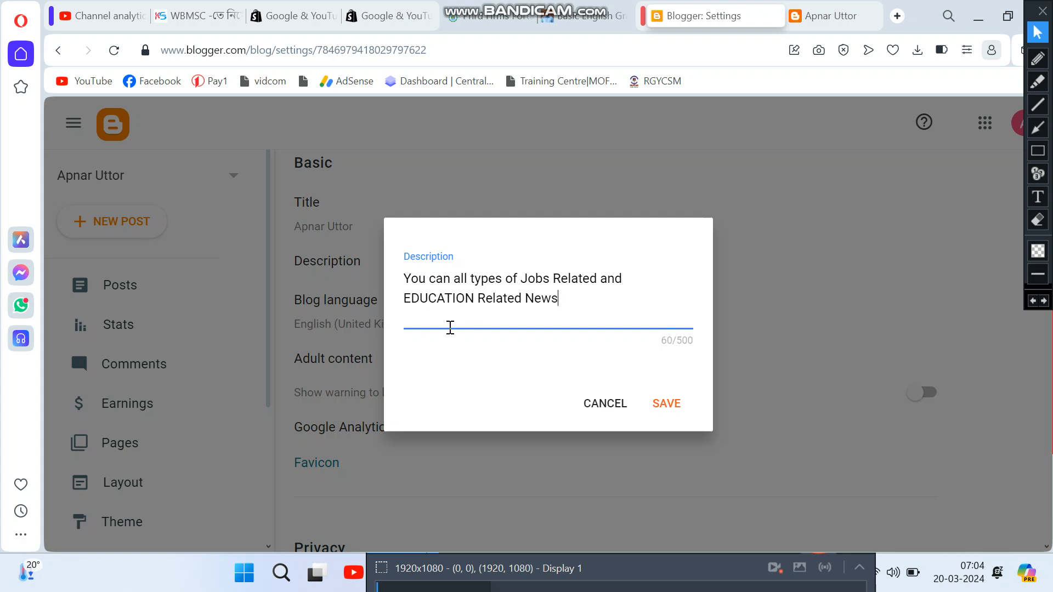
left_click(667, 406)
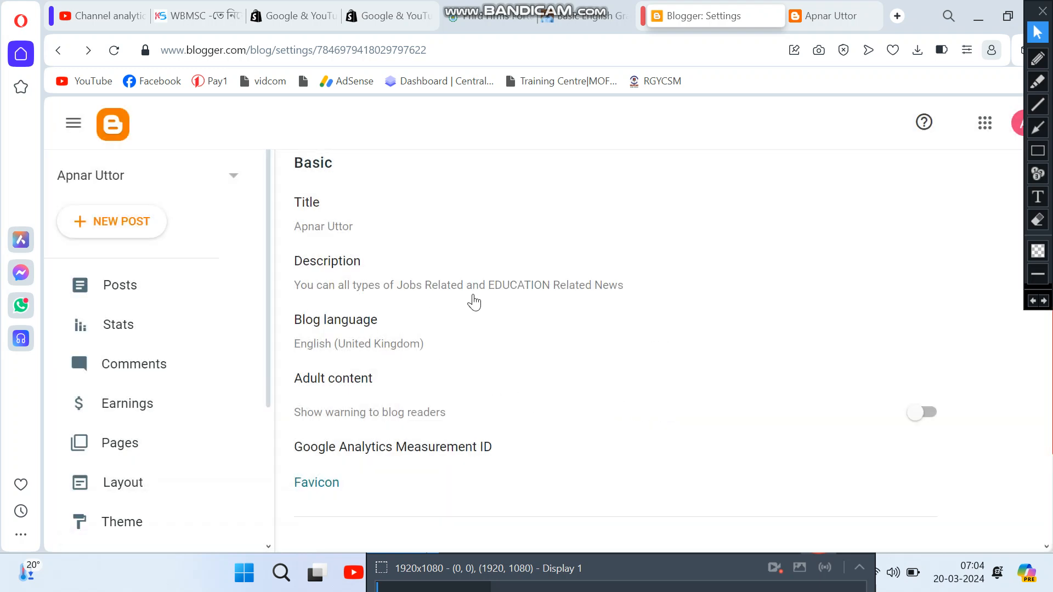
left_click(324, 225)
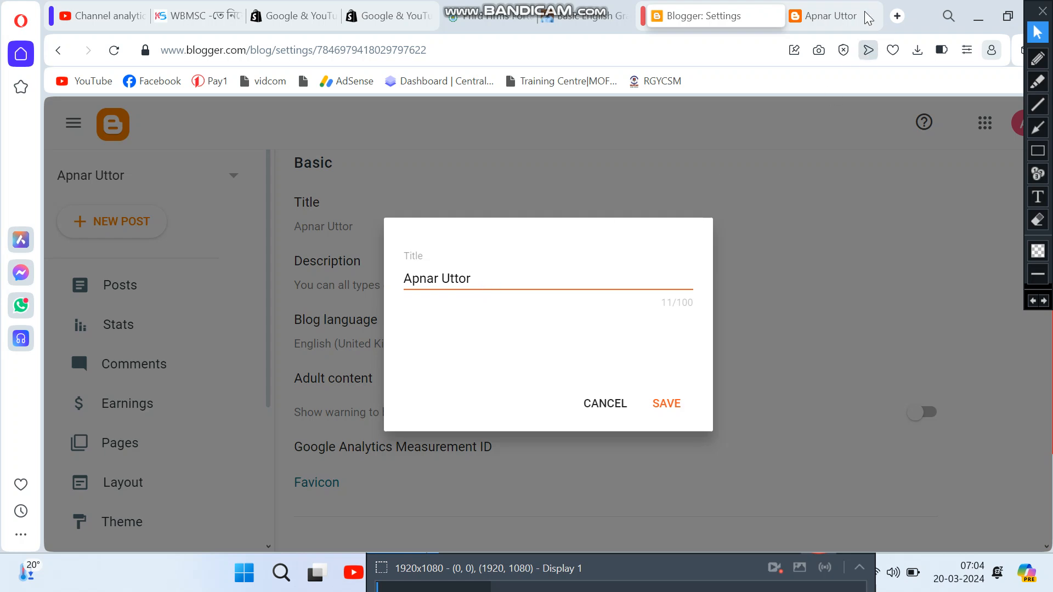
left_click(1037, 151)
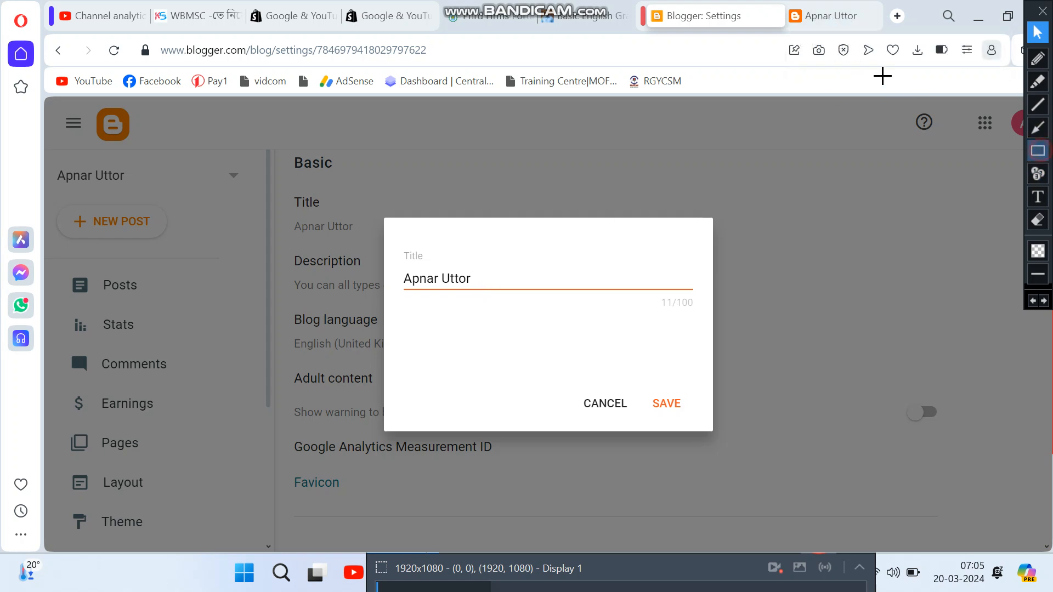
left_click_drag(800, 1, 866, 26)
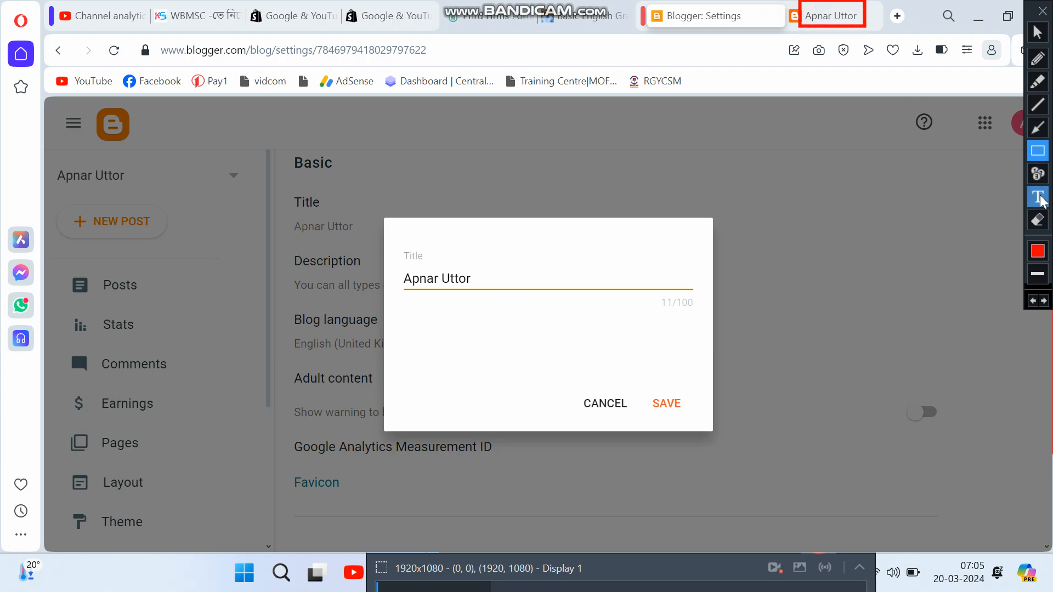
left_click(1036, 32)
left_click(676, 409)
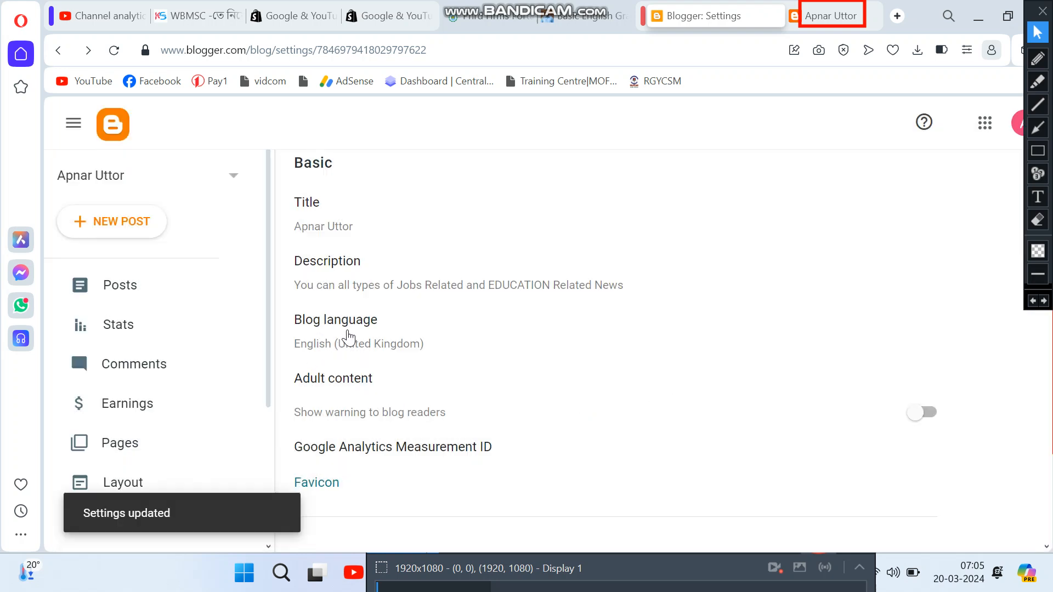
scroll(346, 352, "down", 2)
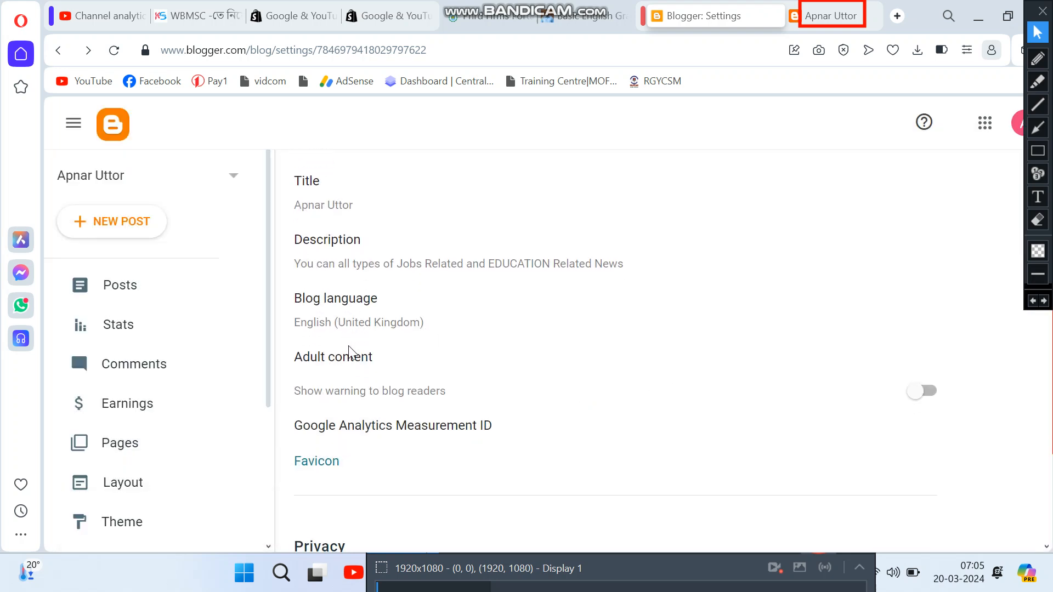
left_click(1037, 150)
mouse_move(281, 232)
left_mouse_down()
mouse_move(432, 277)
mouse_move(458, 274)
left_mouse_up()
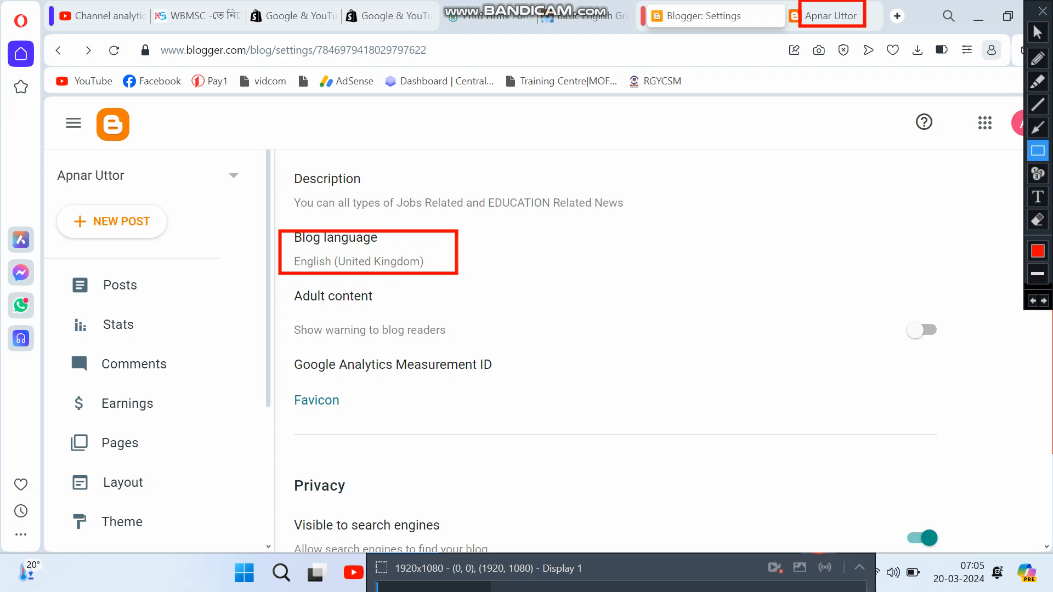
left_click(1038, 33)
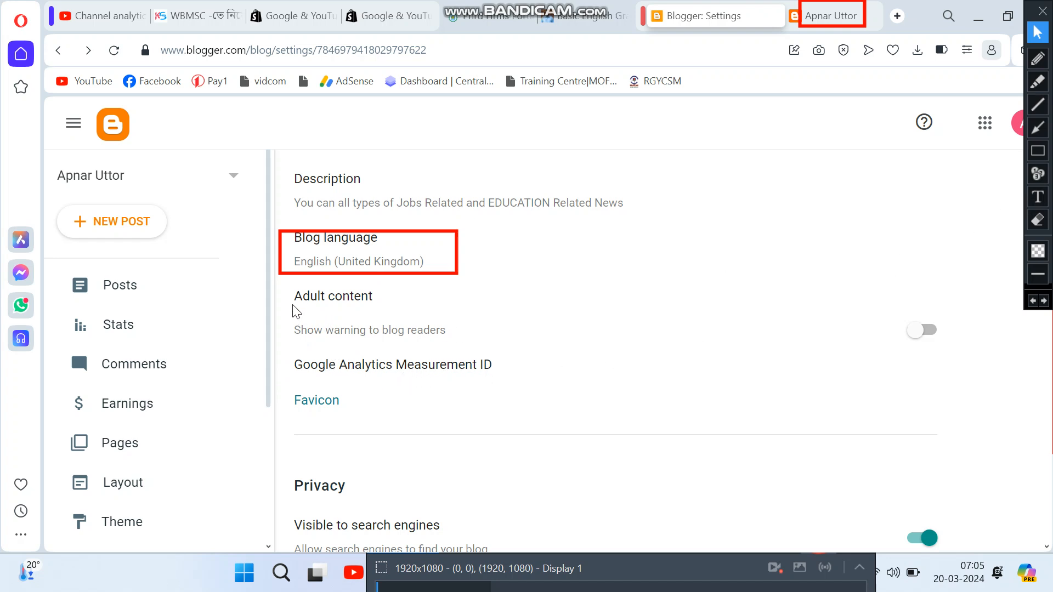
left_click_drag(293, 296, 372, 301)
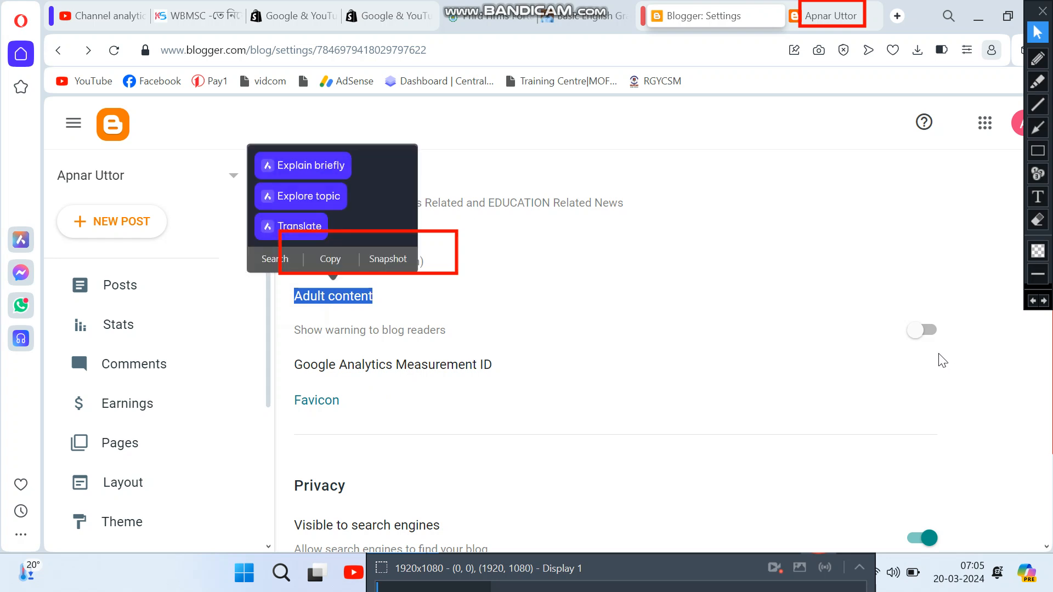
left_click(969, 371)
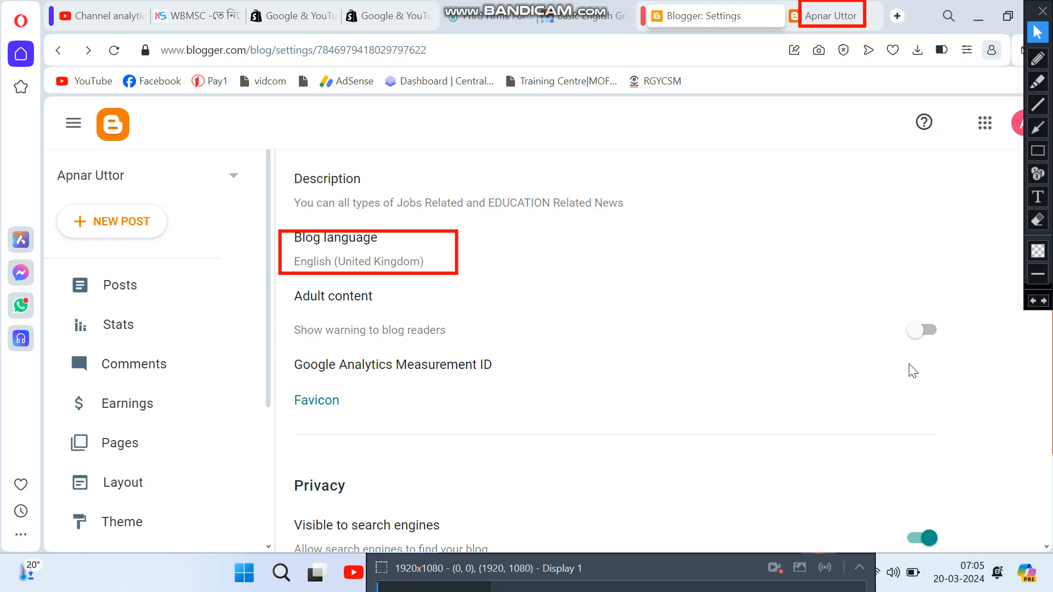
scroll(369, 430, "down", 2)
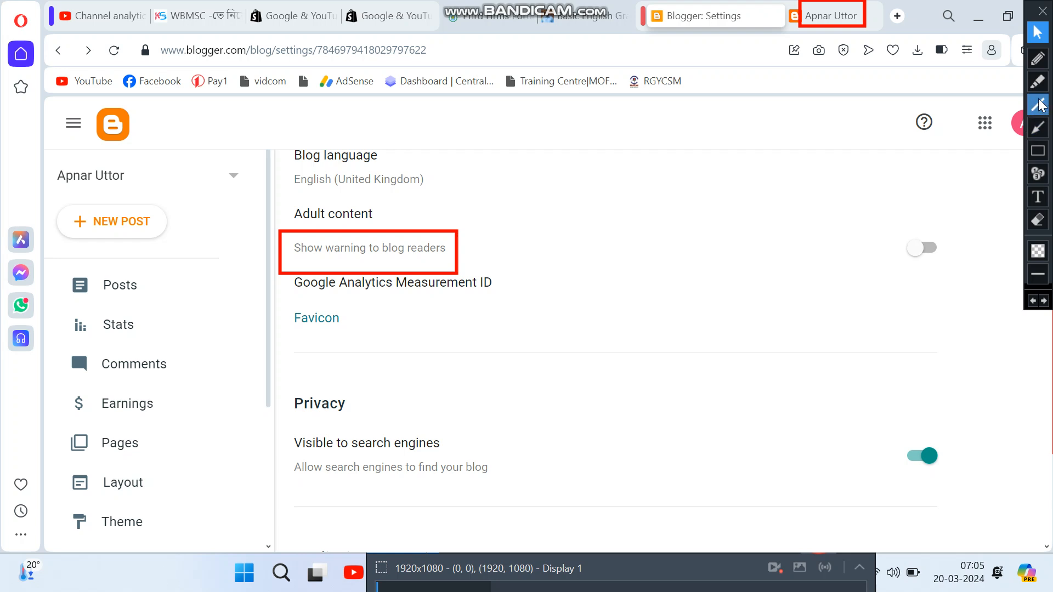
left_click(1042, 152)
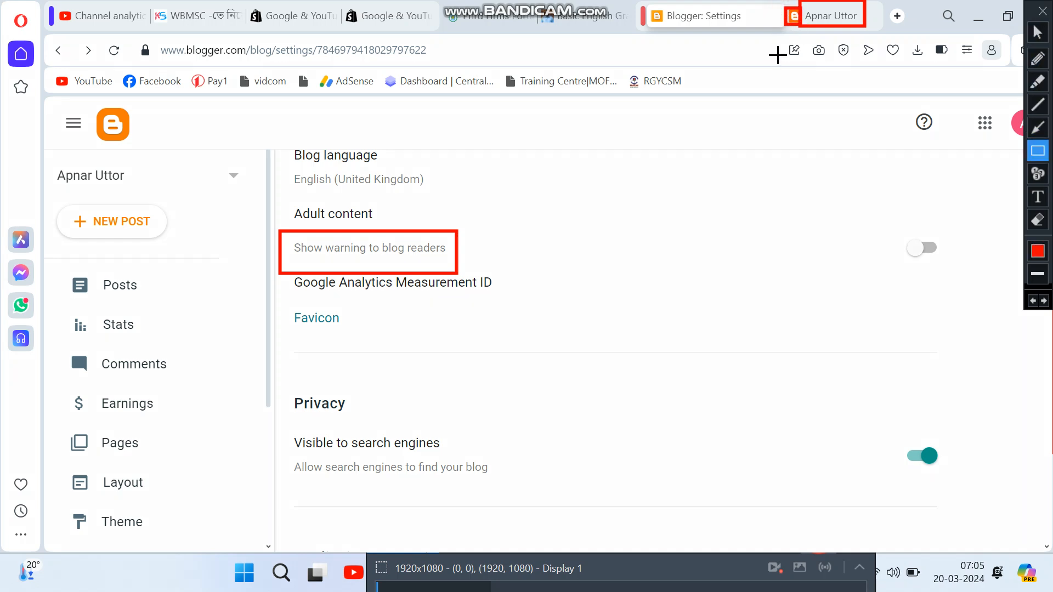
left_click_drag(531, 3, 561, 30)
left_click_drag(440, 3, 460, 25)
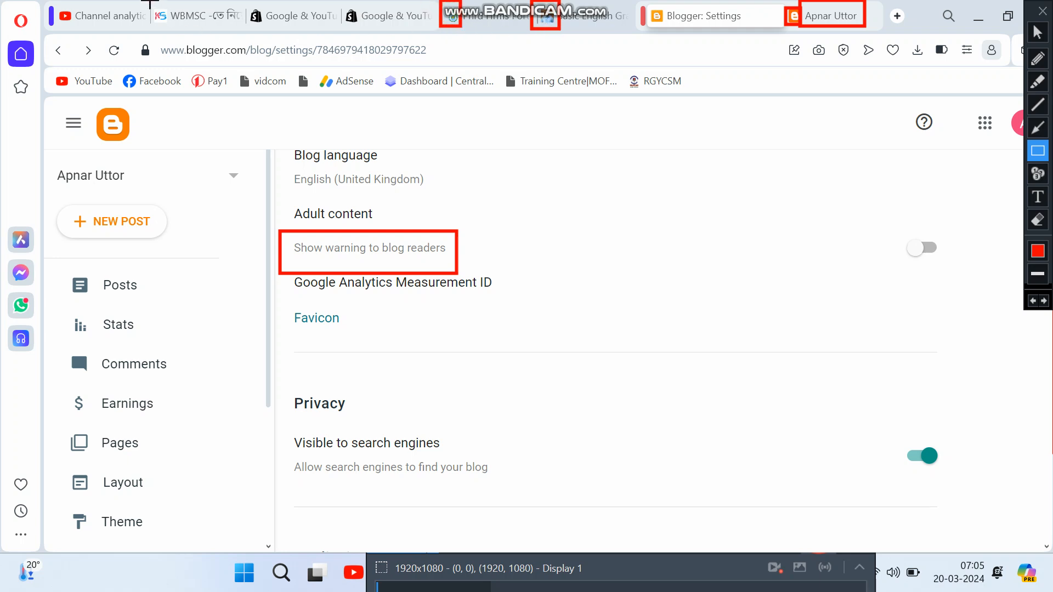
left_click_drag(150, 2, 177, 23)
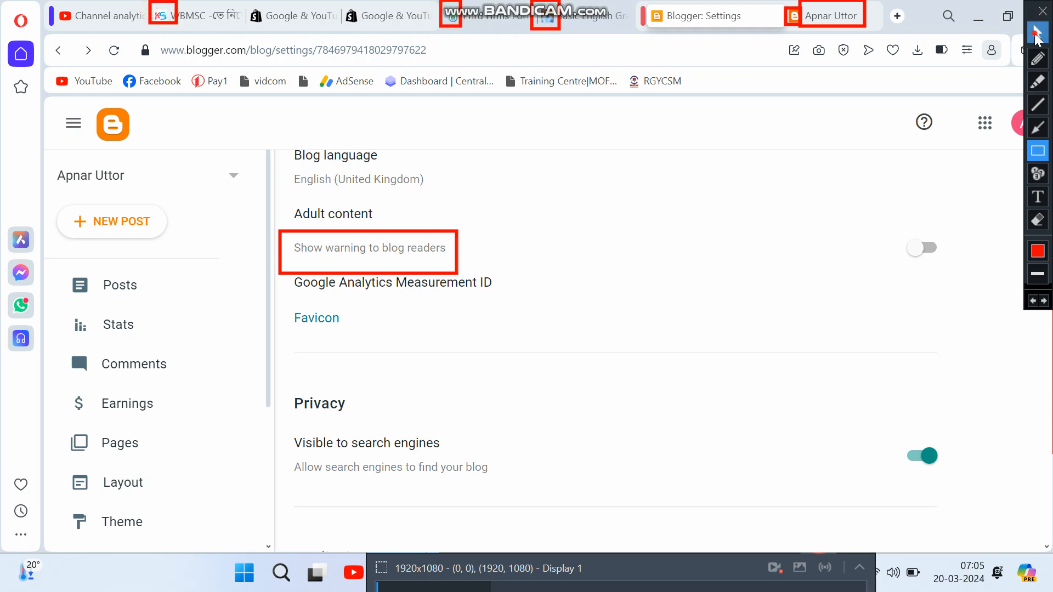
left_click(1037, 33)
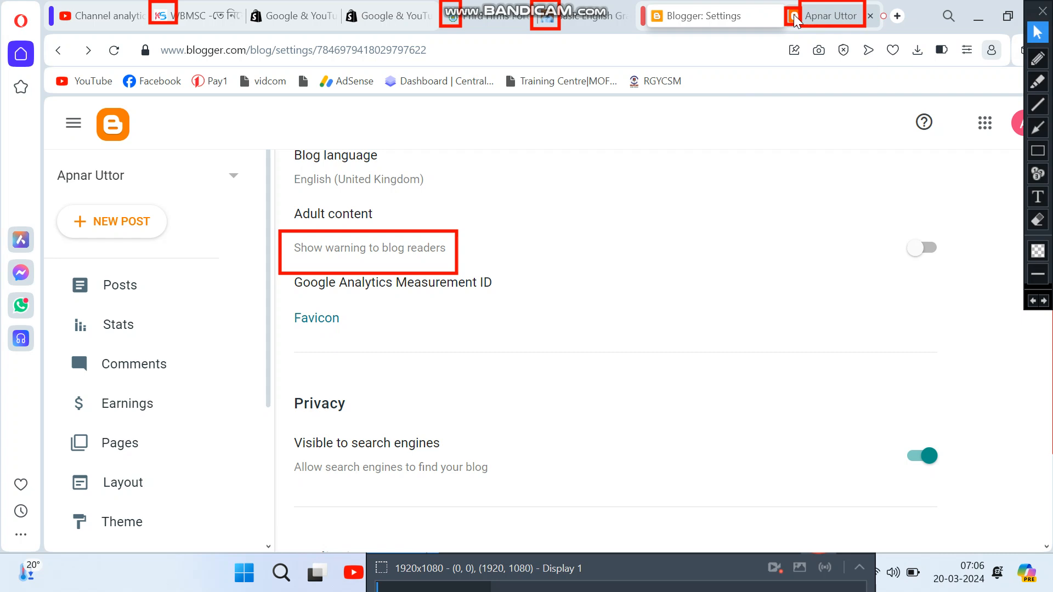
Step: Open the Configure Favicon page and note its 100 KB image size limit
left_click(320, 322)
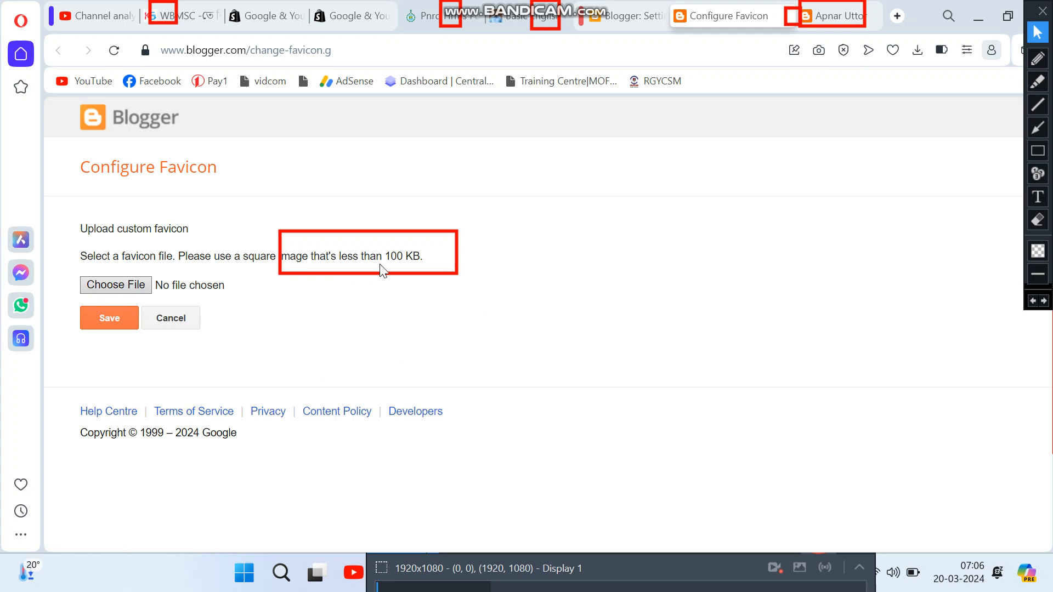
left_click_drag(386, 255, 423, 257)
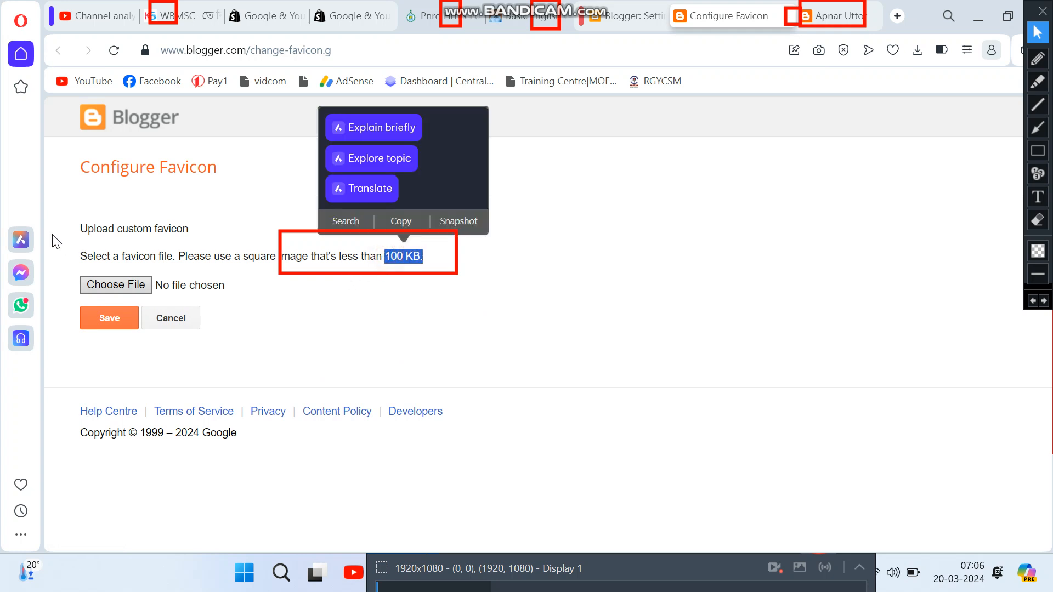
left_click(50, 213)
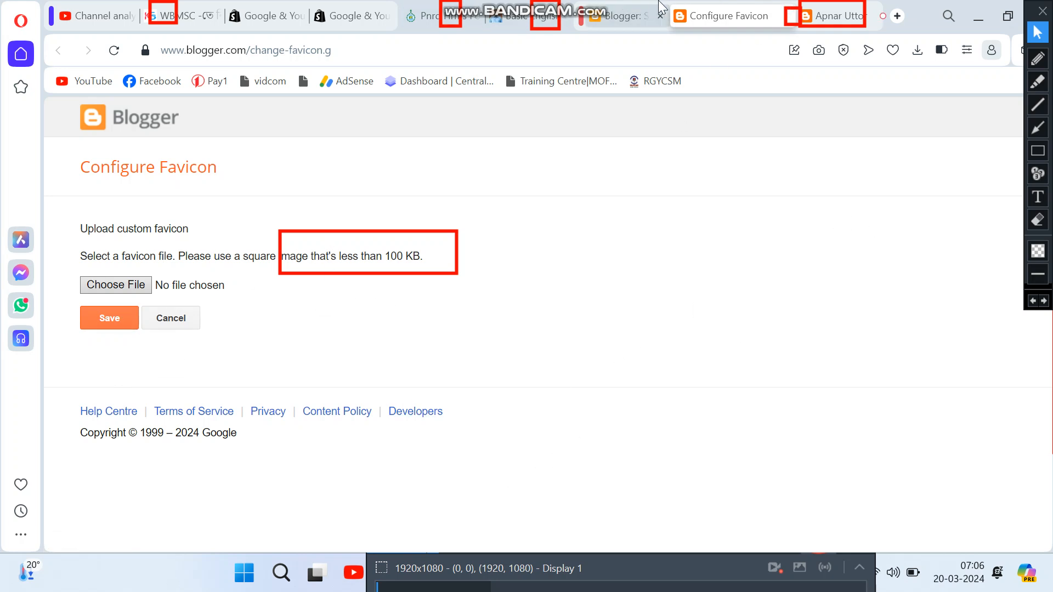
left_click(1037, 220)
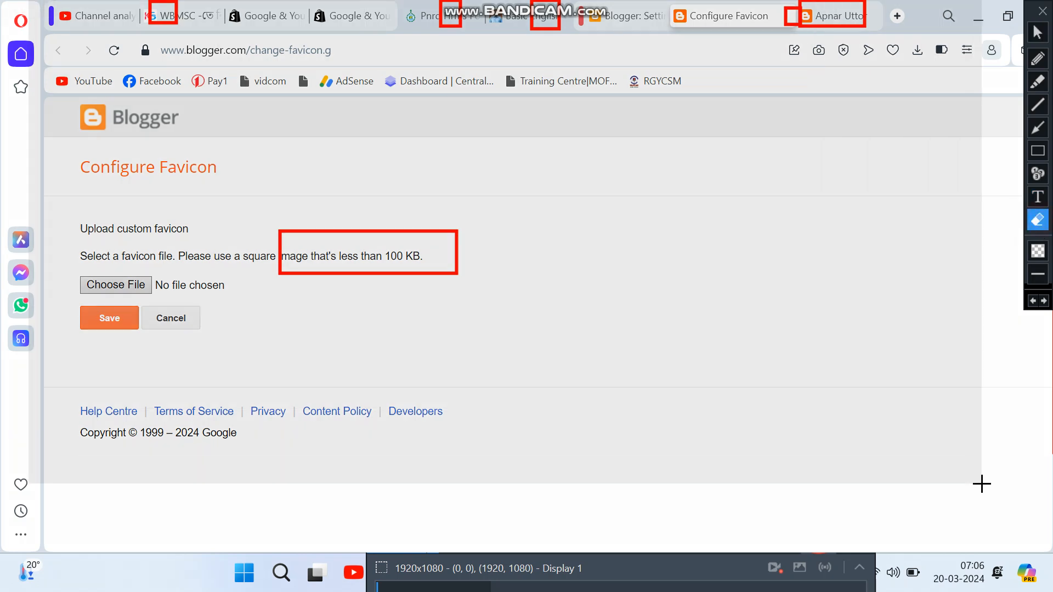
left_click(982, 480)
left_click(1037, 32)
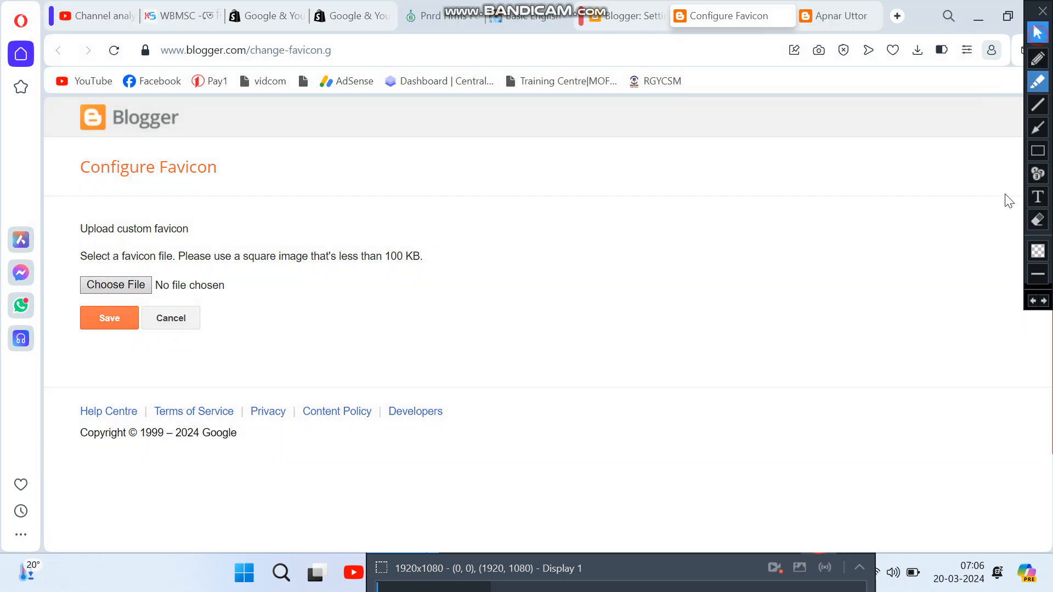
mouse_move(732, 570)
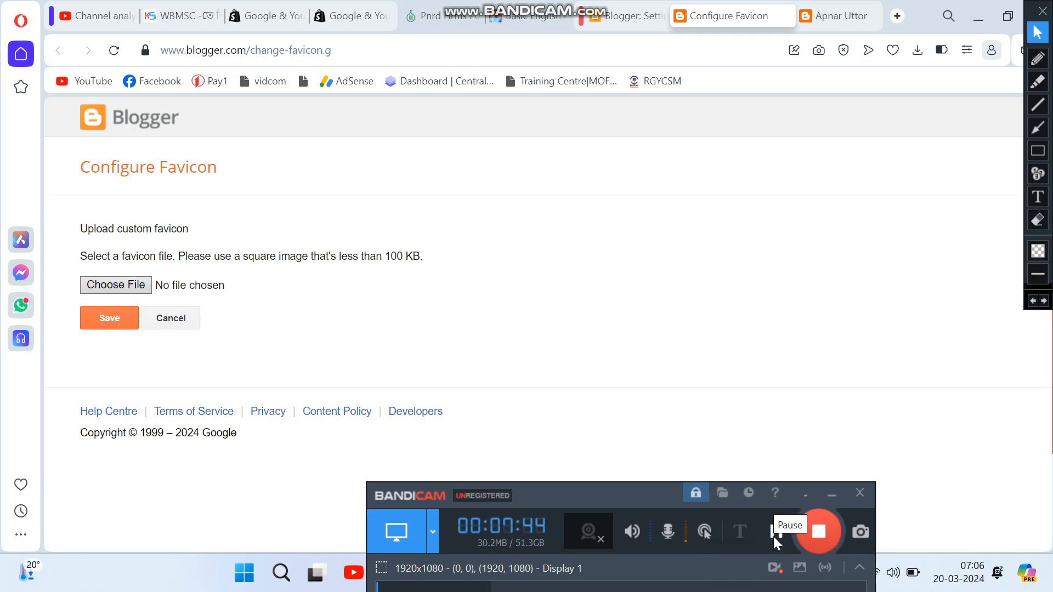
left_click(774, 536)
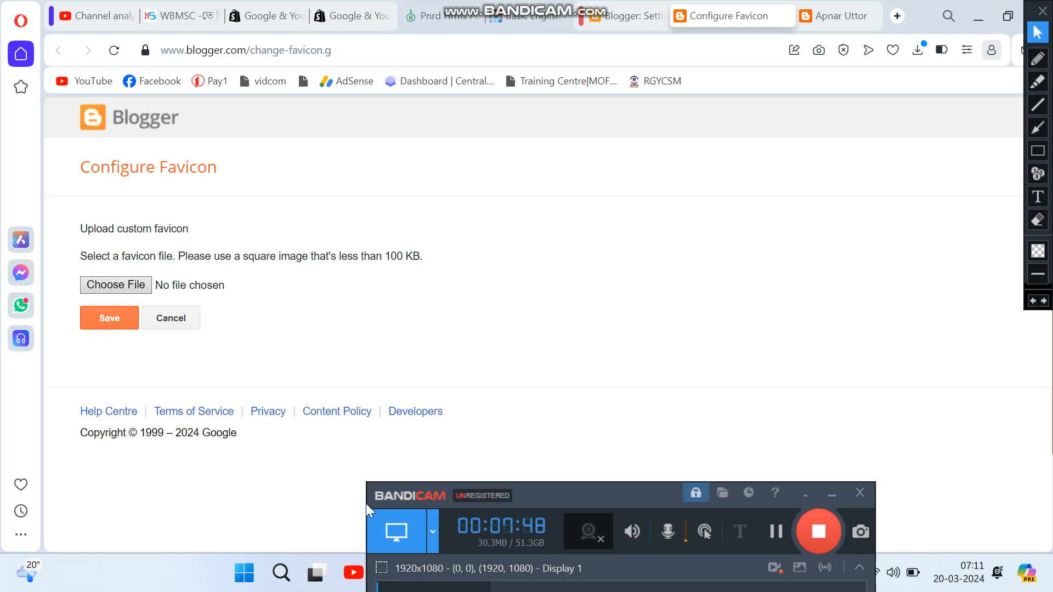
Step: Choose the downloaded Apnar Uttor logo image as the favicon and save it
left_click(110, 295)
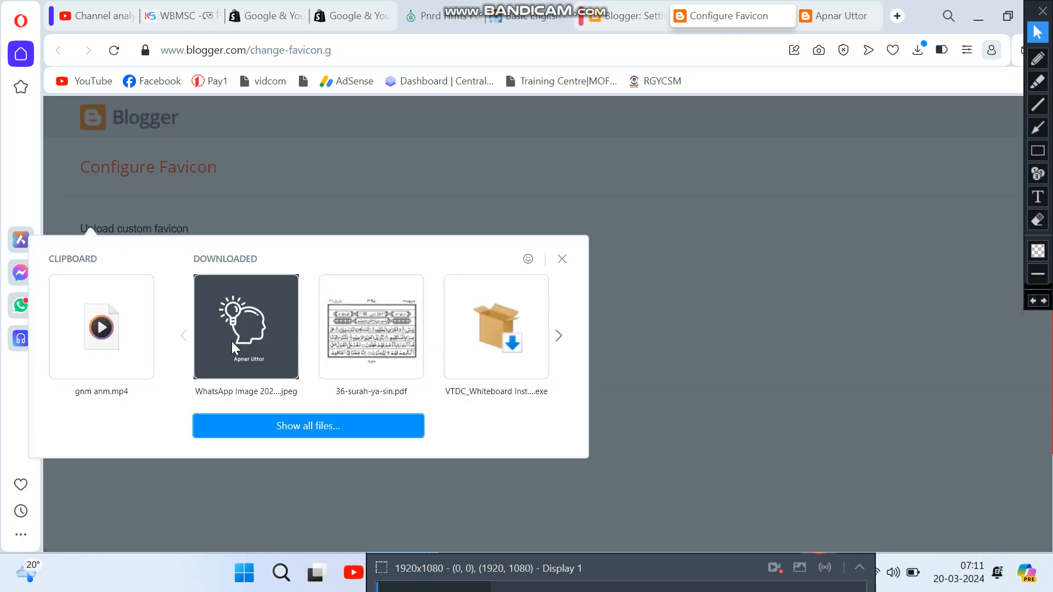
left_click(219, 355)
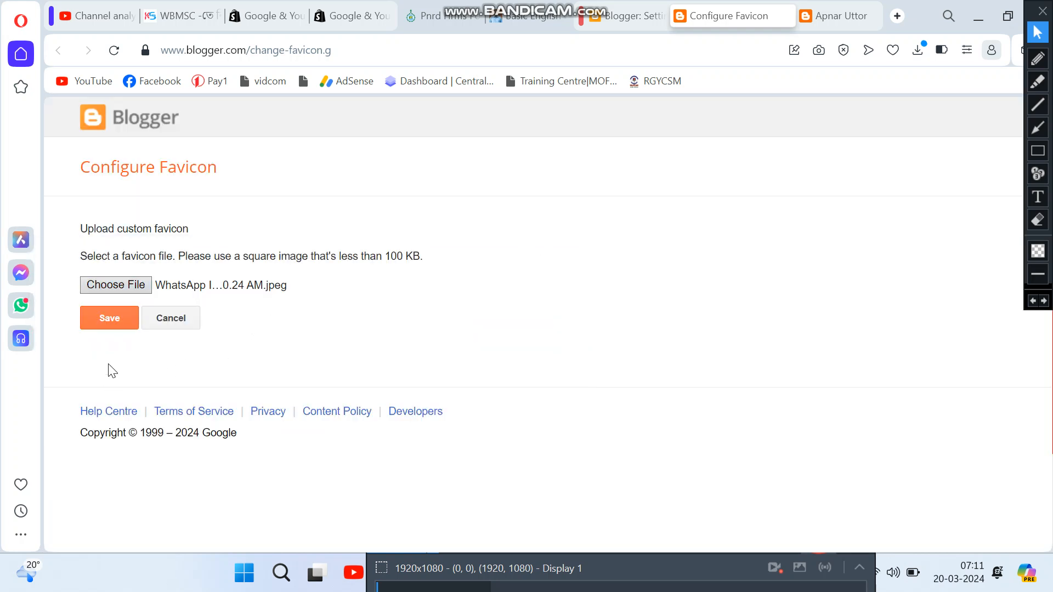
left_click(106, 324)
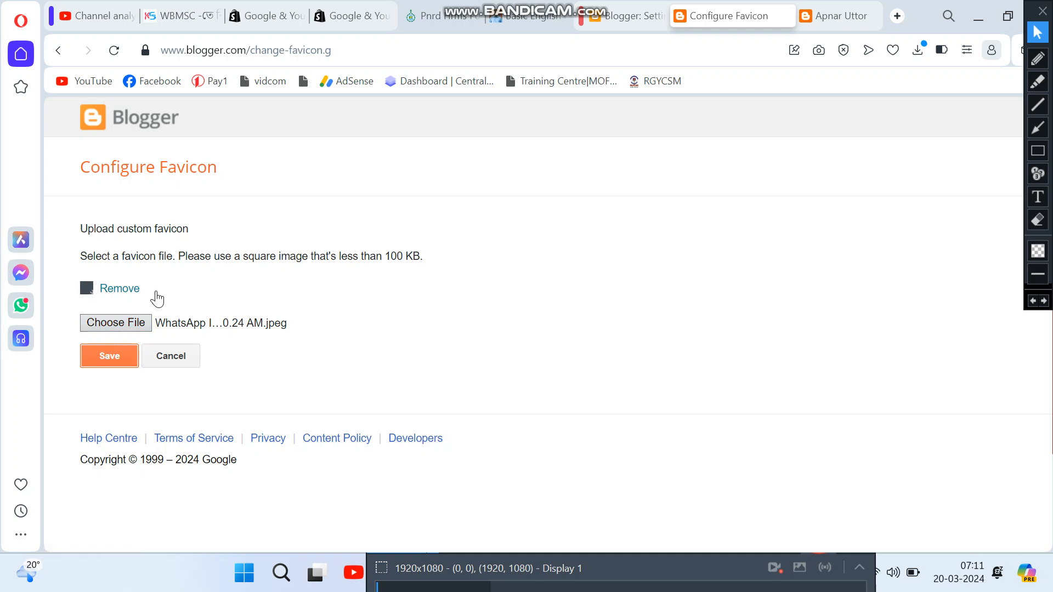
Step: Reload the live blog to check the favicon, then resubmit the favicon image and confirm
left_click(825, 21)
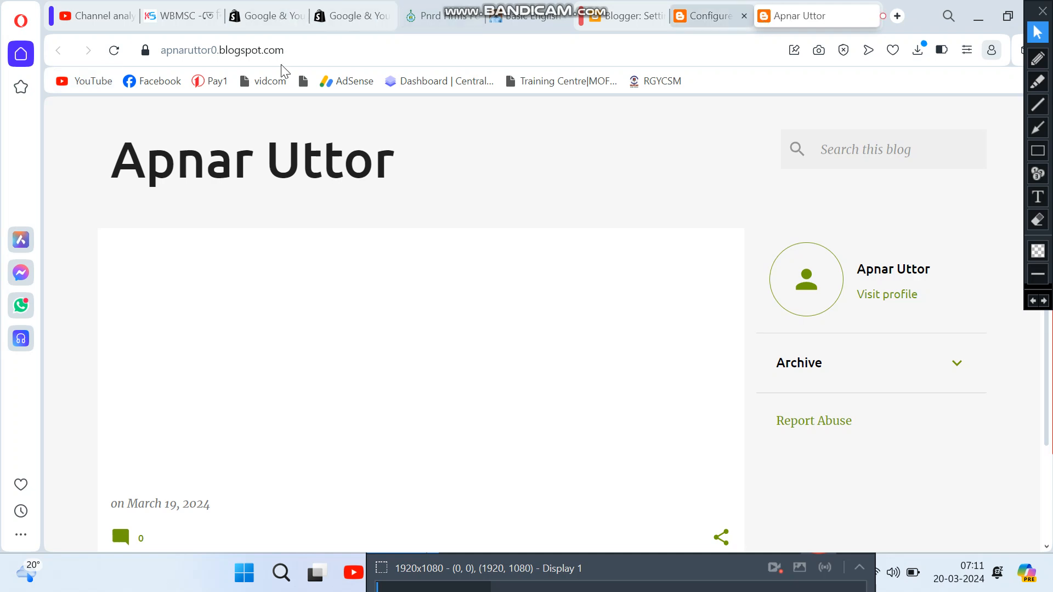
left_click(121, 54)
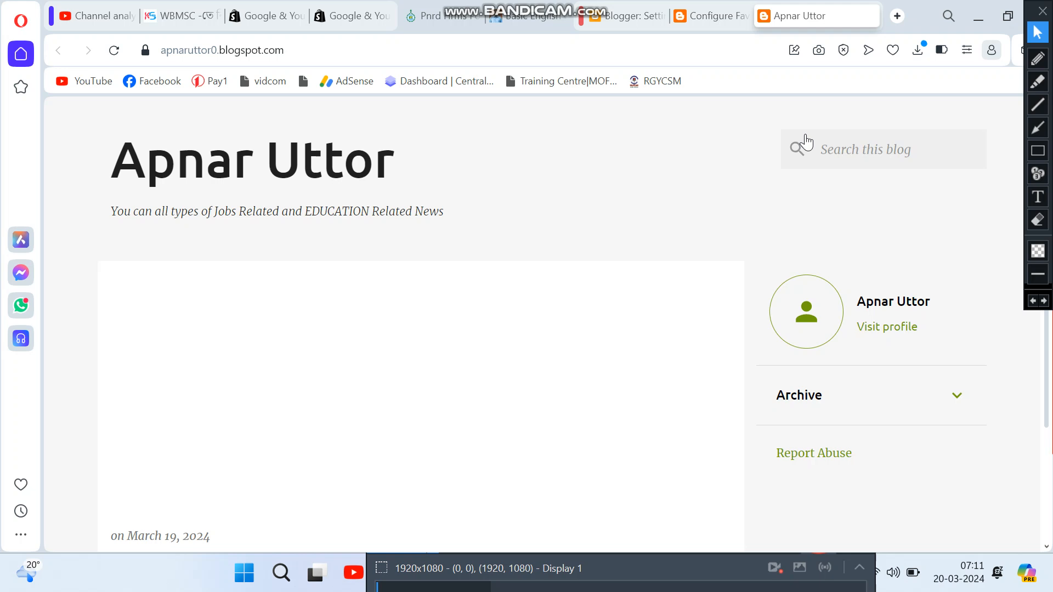
left_click(719, 14)
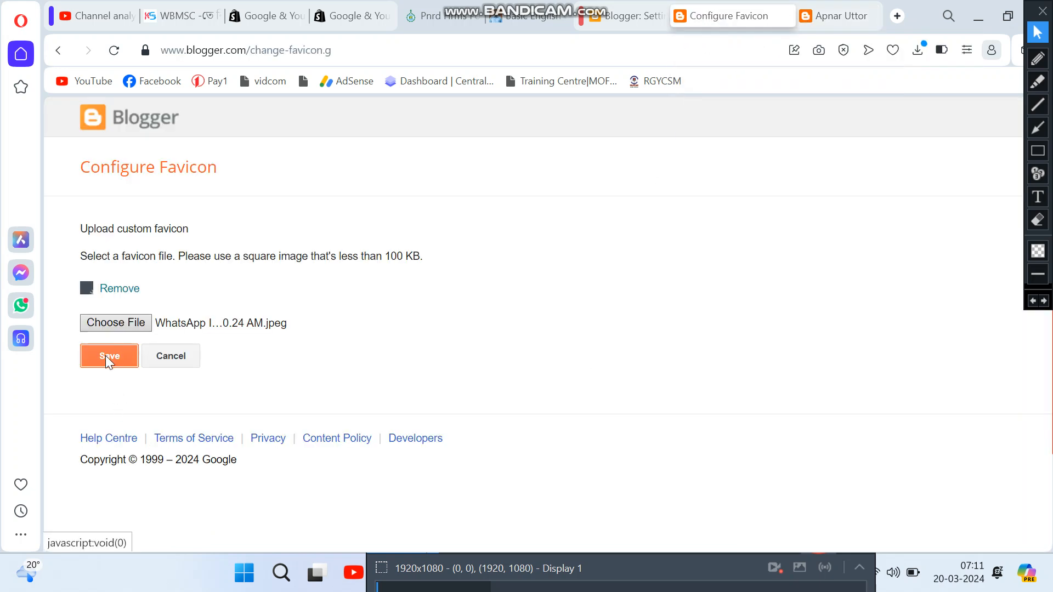
left_click(105, 355)
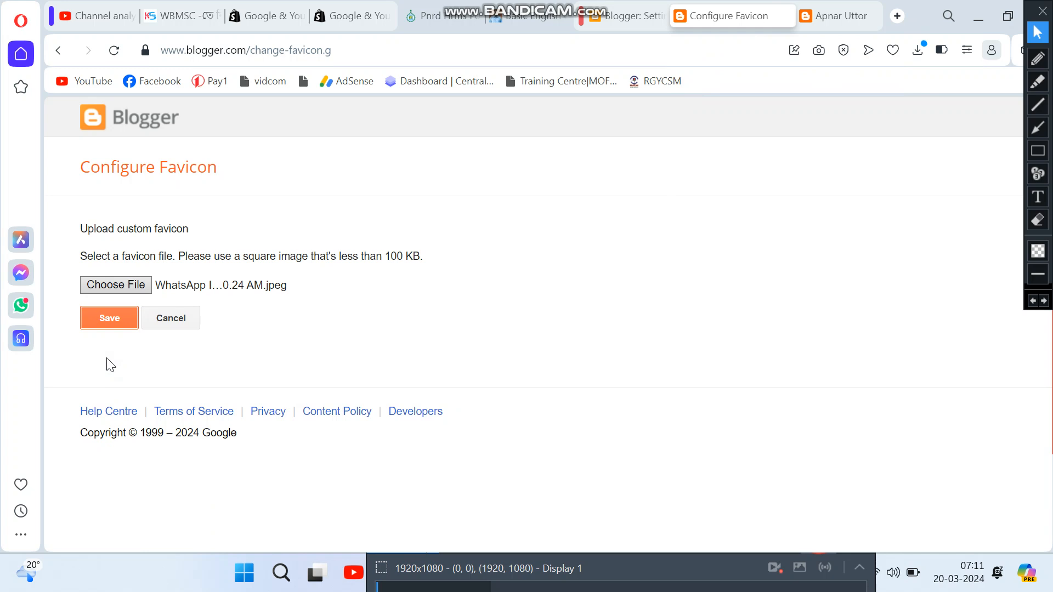
left_click(105, 326)
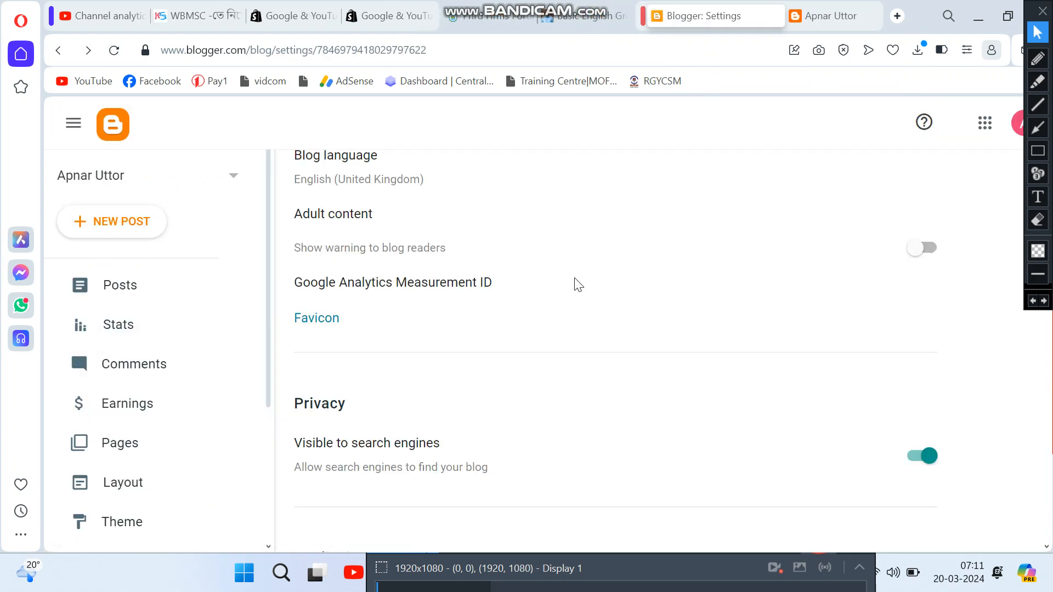
Step: Reload the live blog to check it, then open Favicon settings in a new tab
left_click(860, 15)
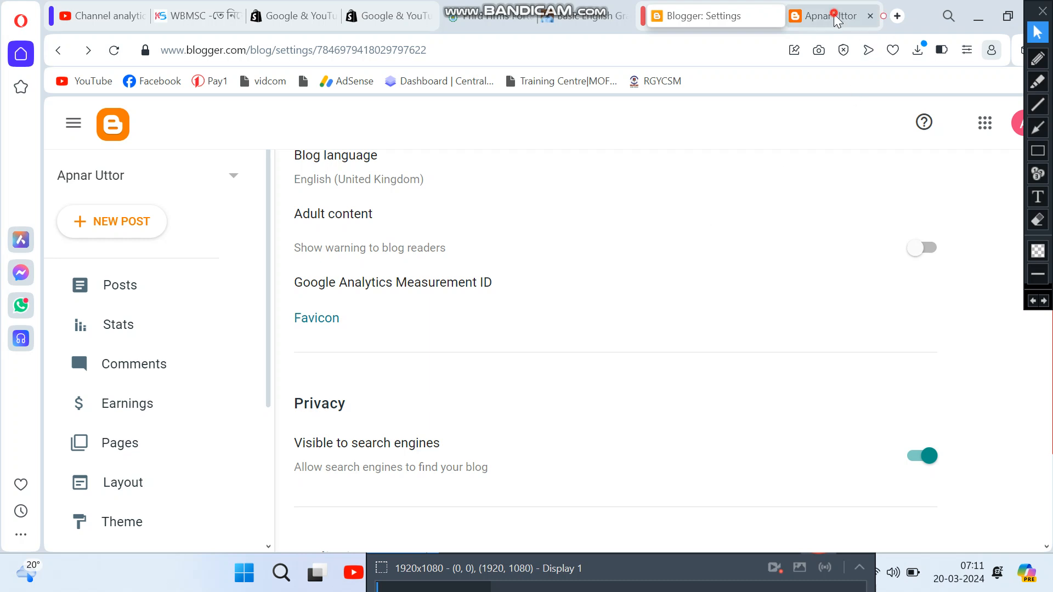
left_click(114, 50)
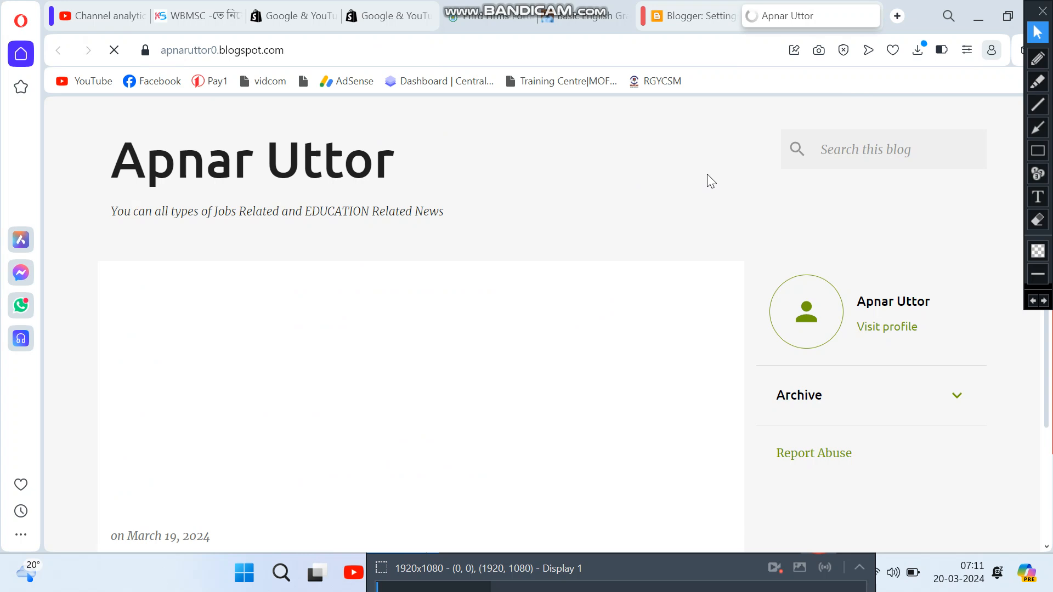
scroll(492, 305, "down", 3)
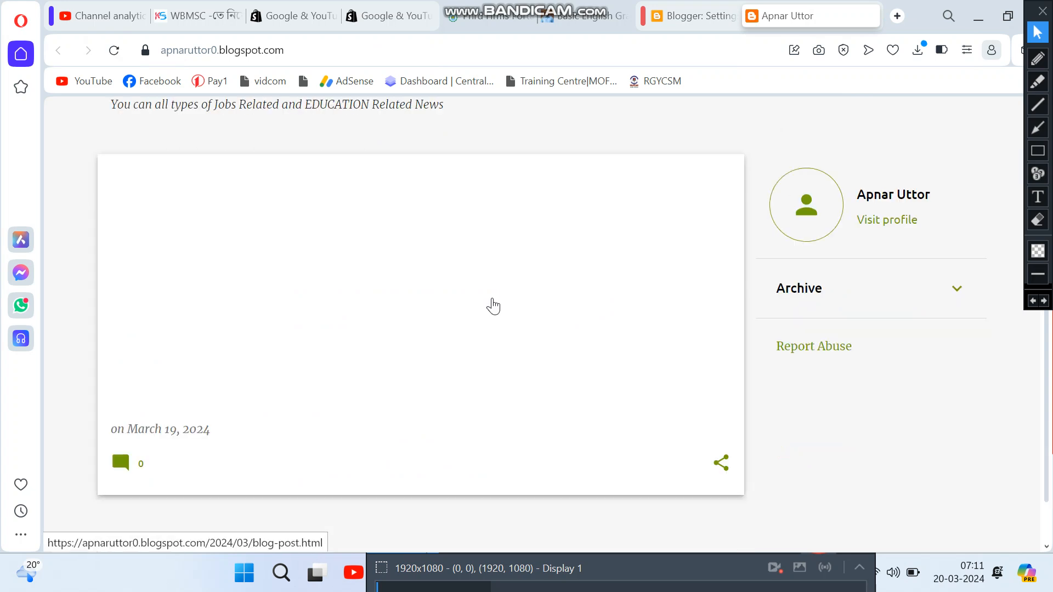
left_click(688, 17)
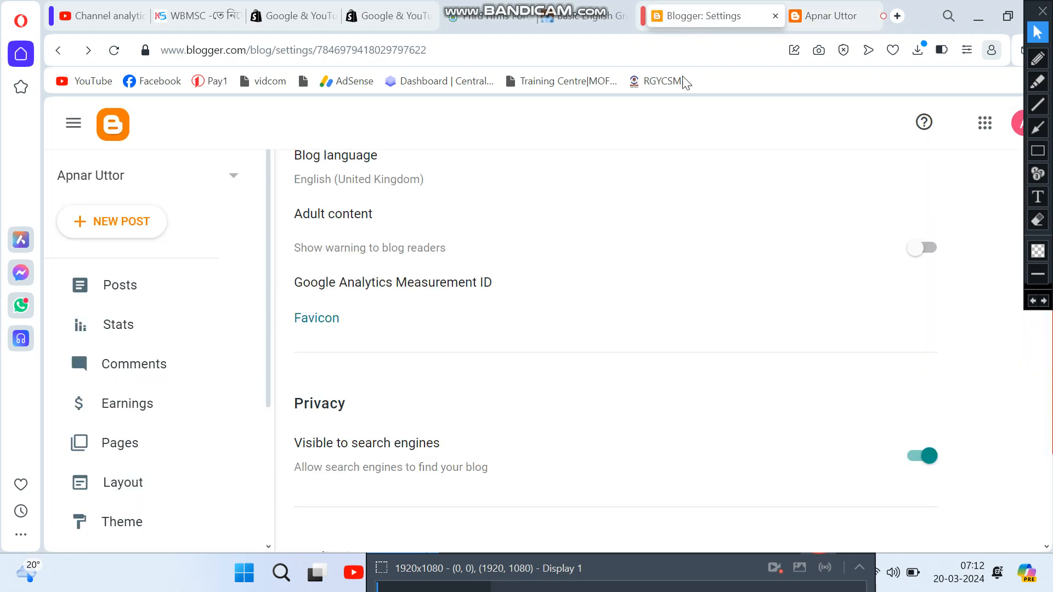
left_click(316, 324)
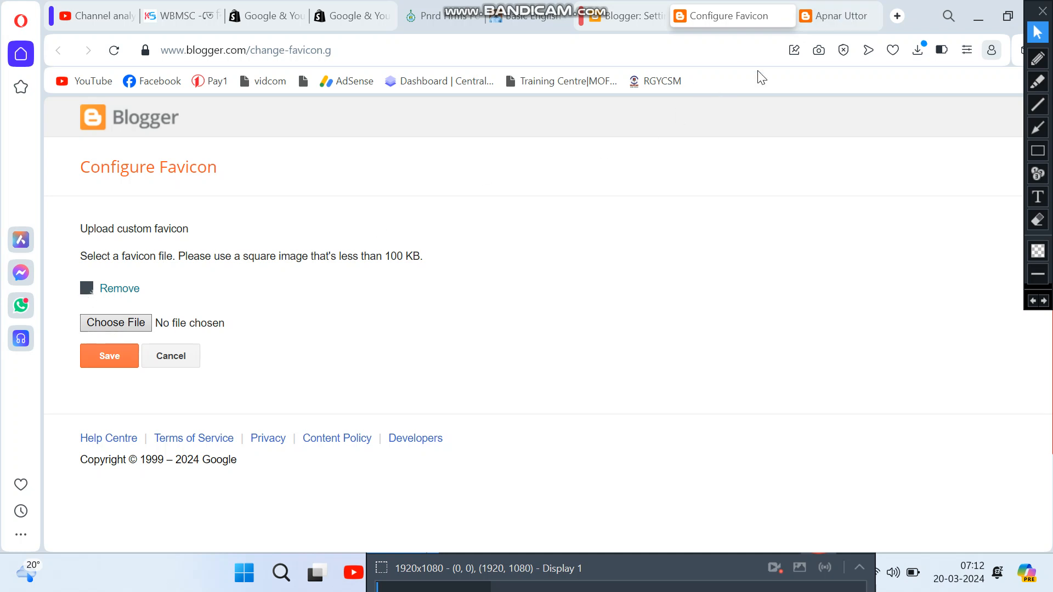
Step: Recheck the live blog, then scroll Settings down to the Publishing section
left_click(829, 17)
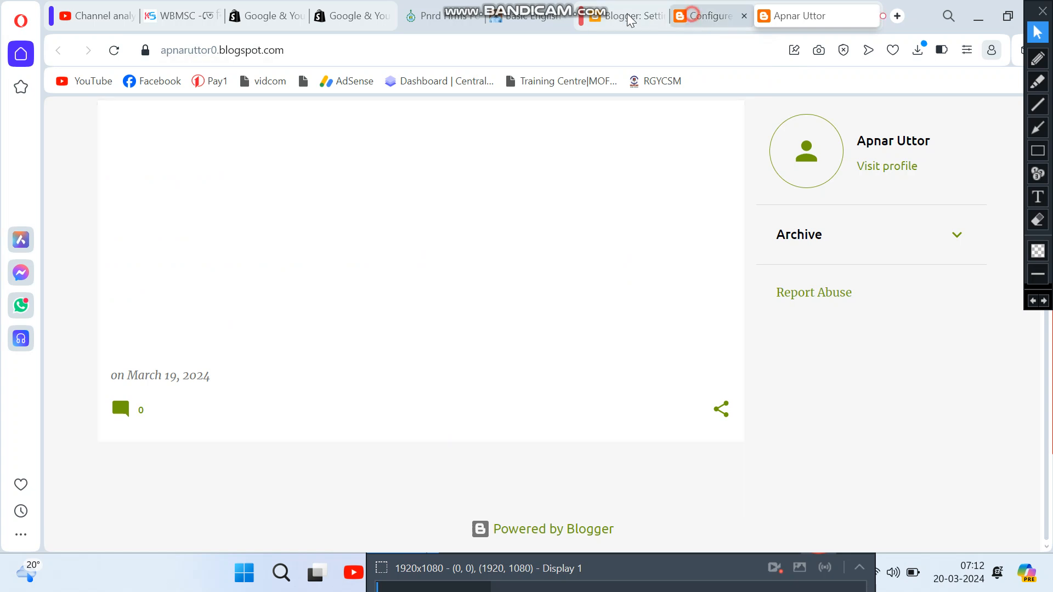
left_click(687, 20)
left_click(620, 15)
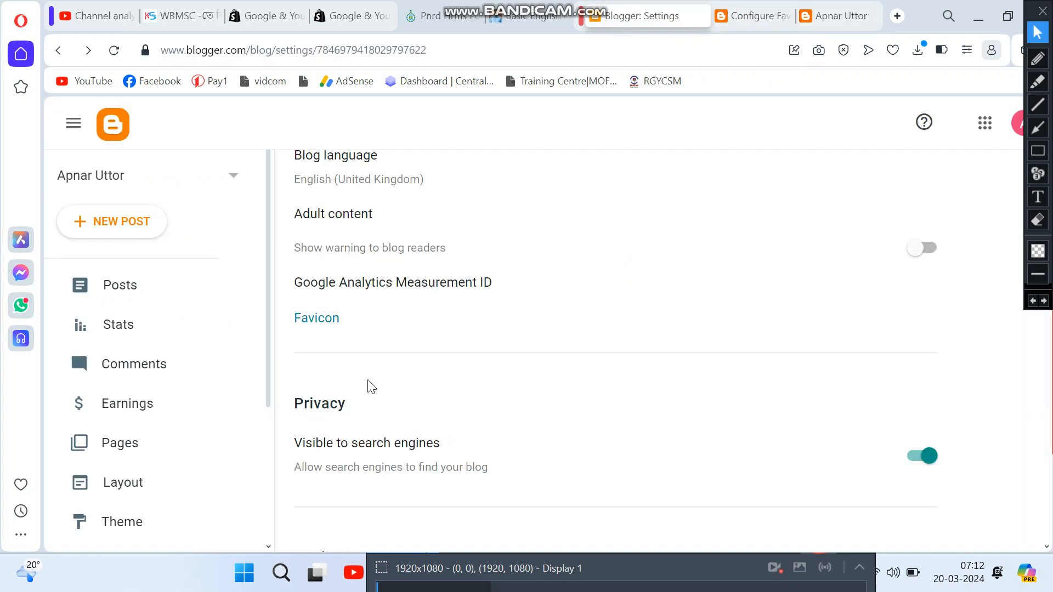
scroll(322, 357, "down", 3)
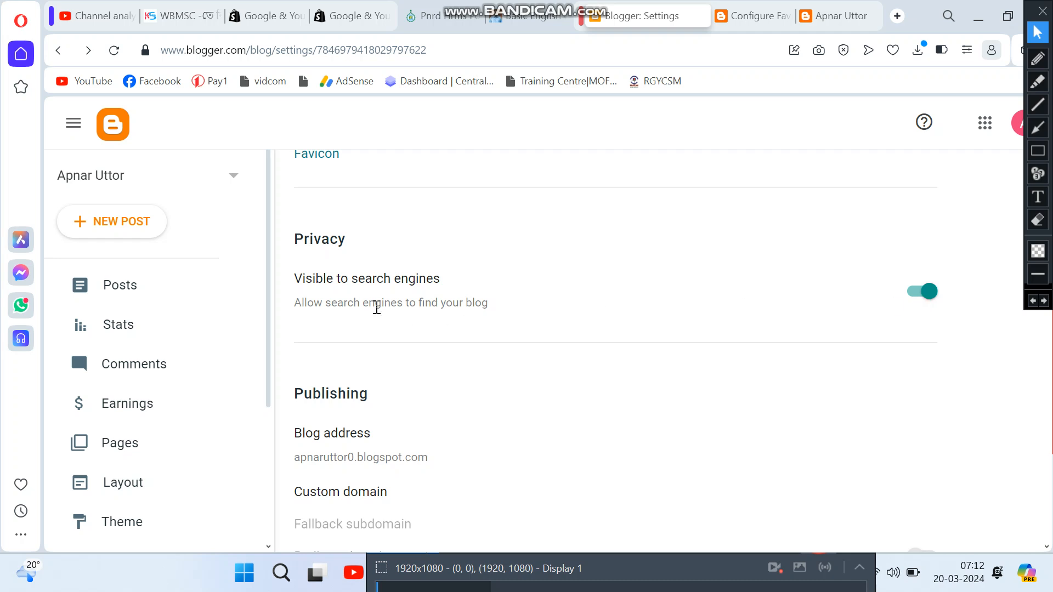
scroll(895, 304, "down", 2)
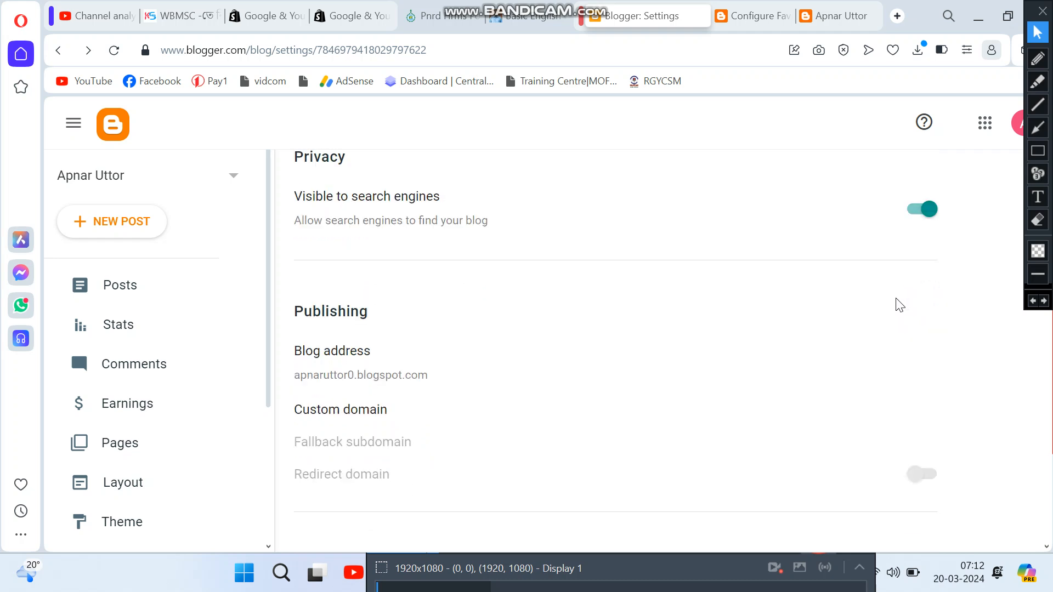
scroll(695, 363, "down", 2)
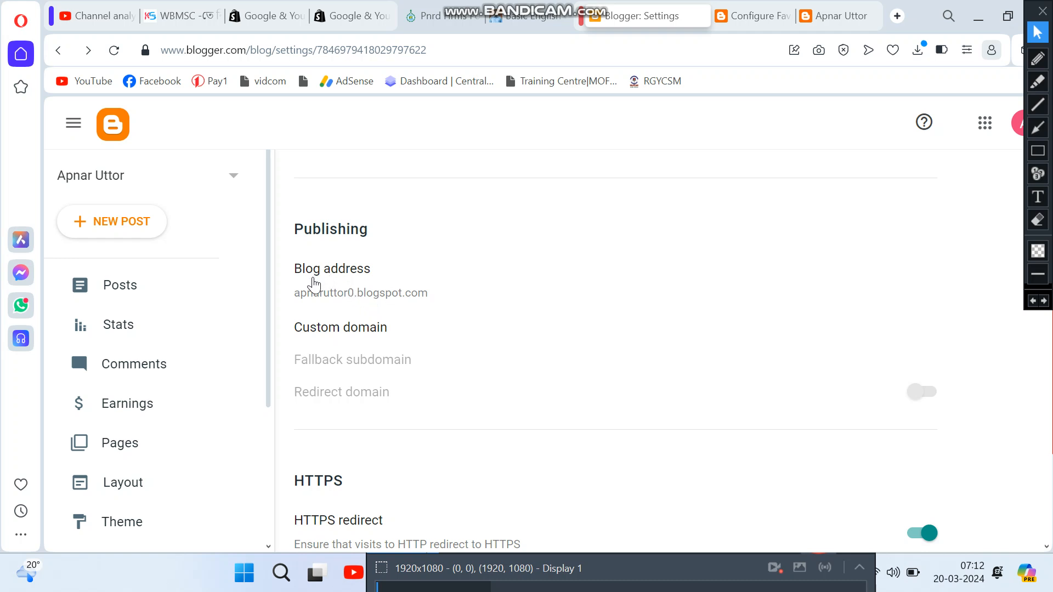
Step: Keep apnaruttor0.blogspot.com as the blog address after closing the extra Configure Favicon tab
left_click(322, 271)
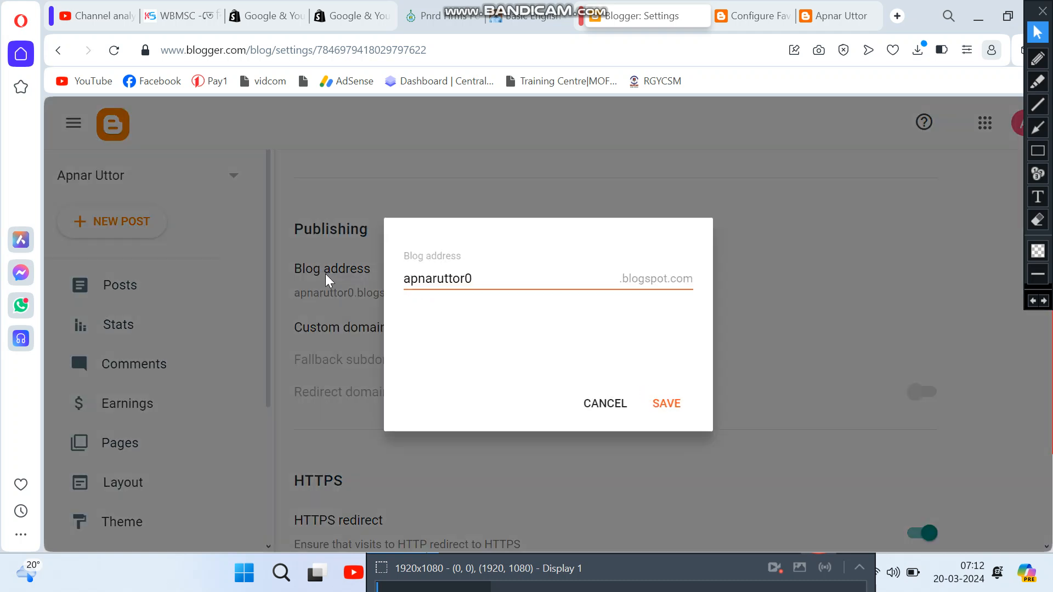
left_click(513, 286)
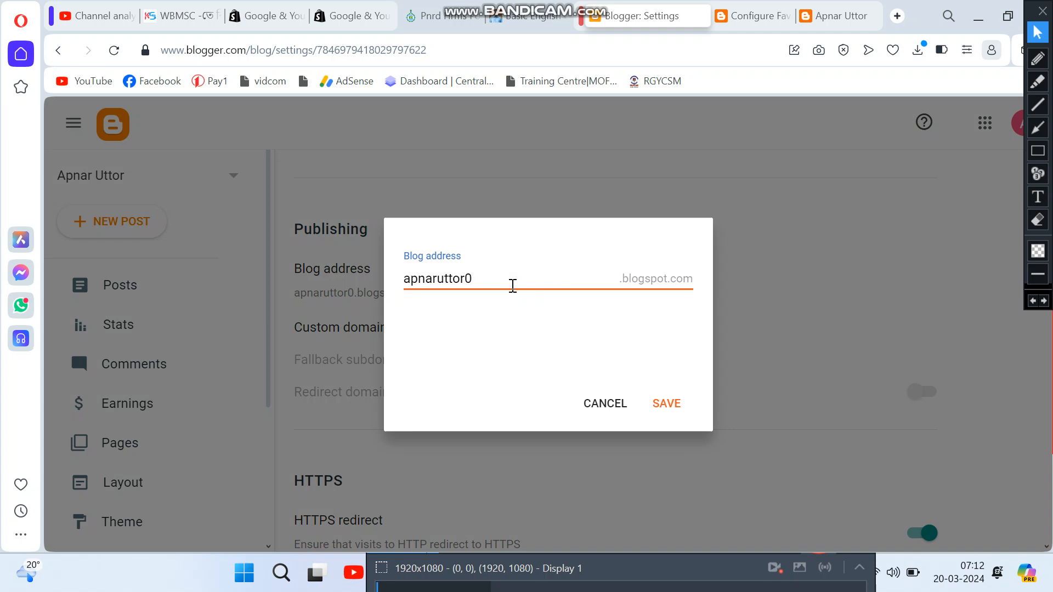
left_click(829, 19)
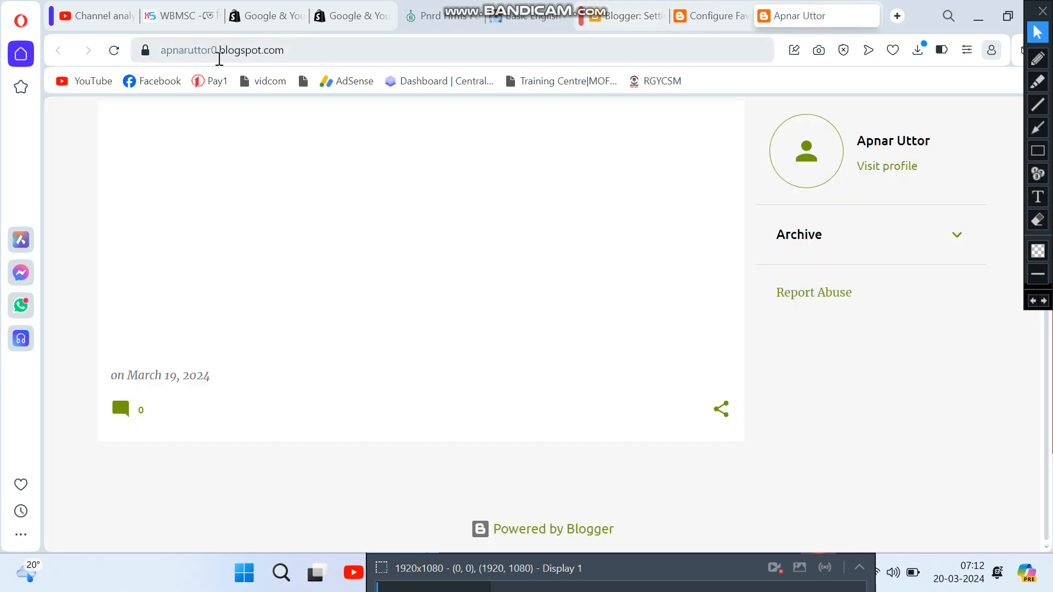
left_click_drag(297, 48, 156, 63)
left_click(708, 16)
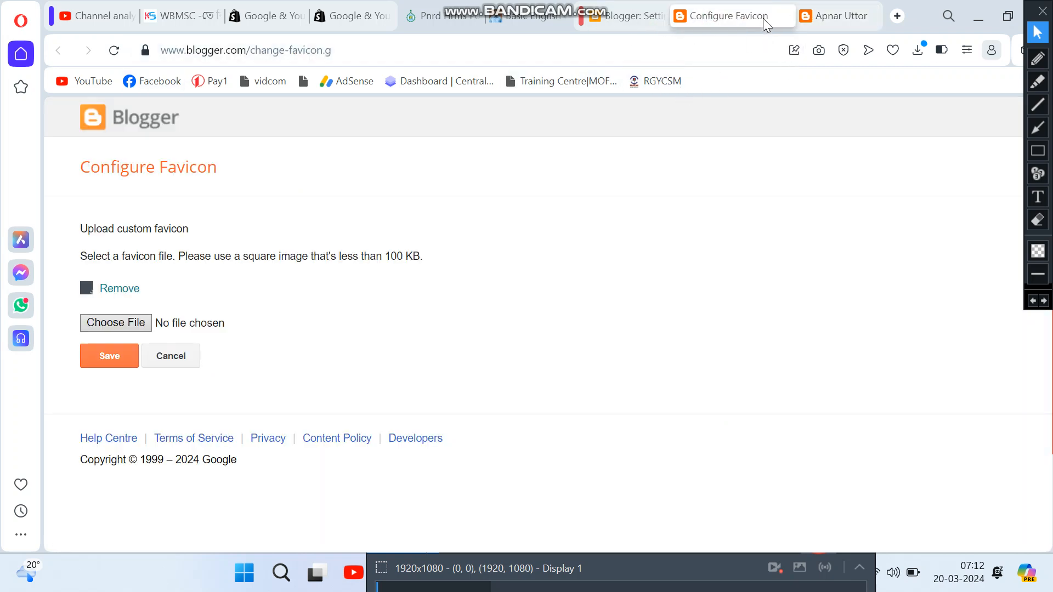
left_click(785, 17)
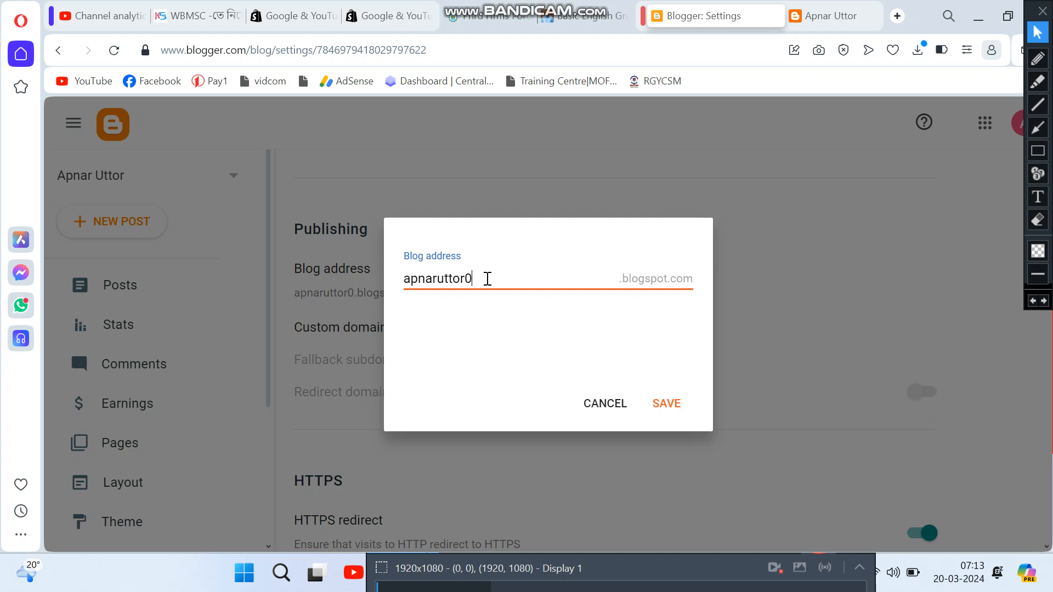
left_click(671, 403)
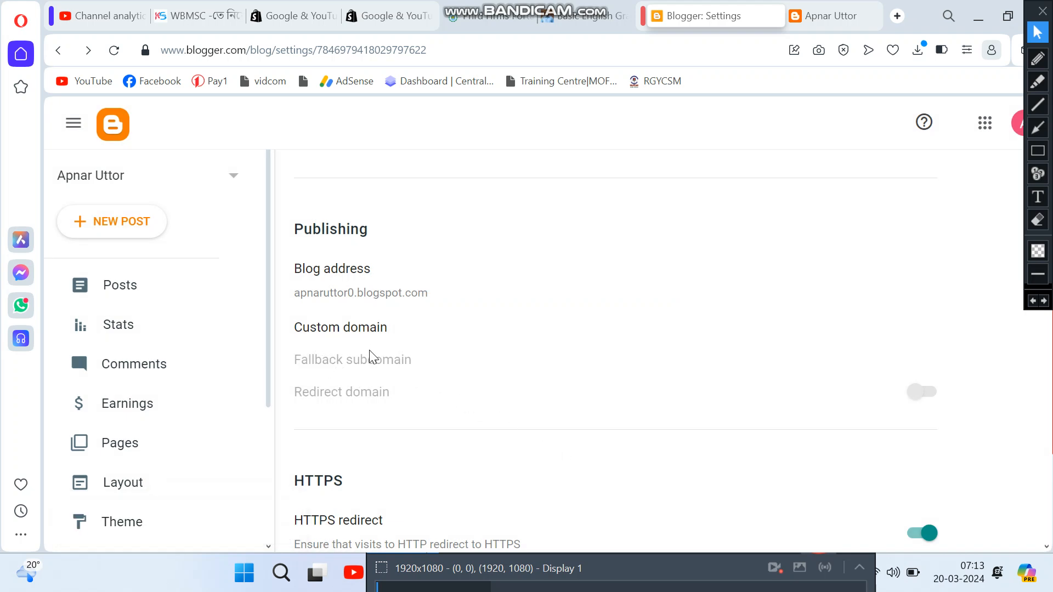
left_click(331, 329)
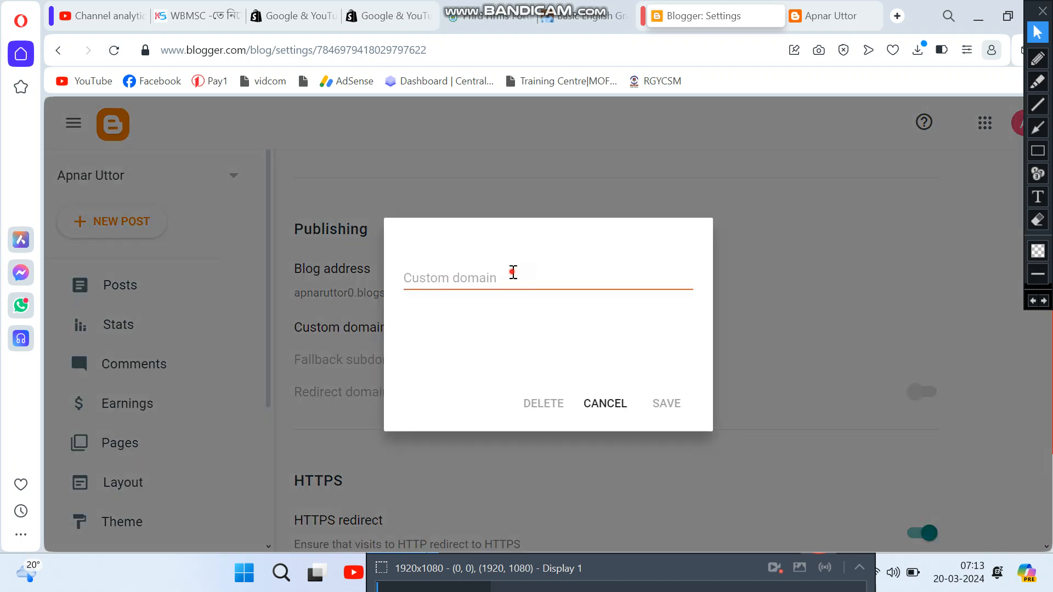
type("ghg")
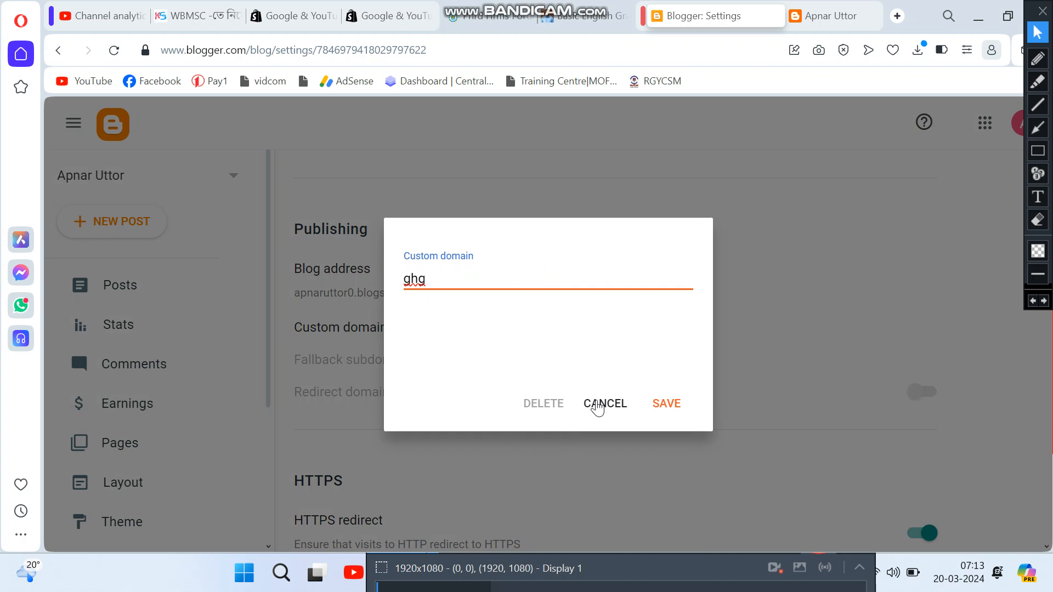
left_click(730, 568)
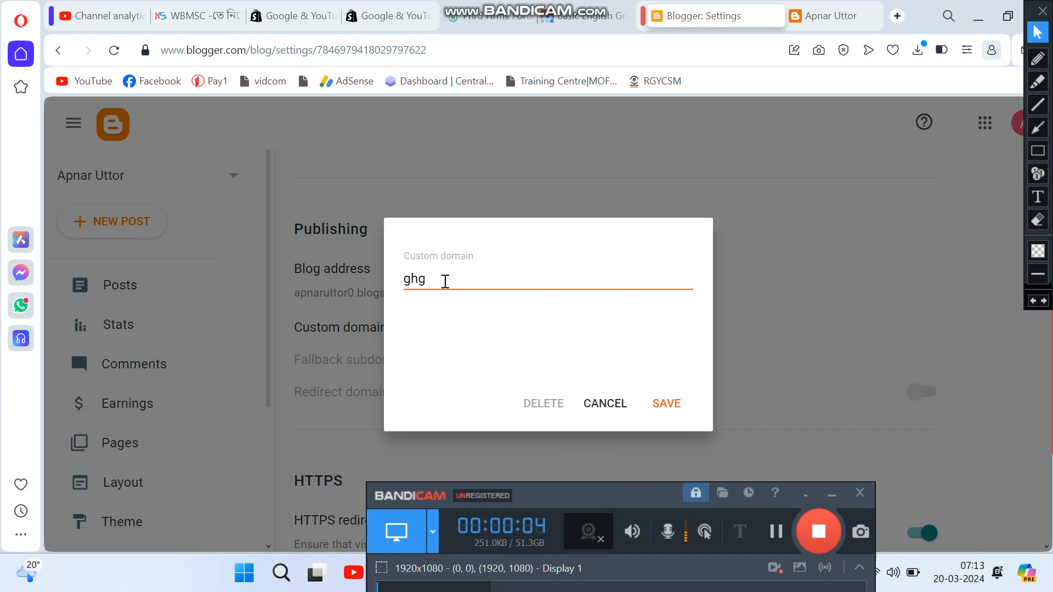
left_click(444, 282)
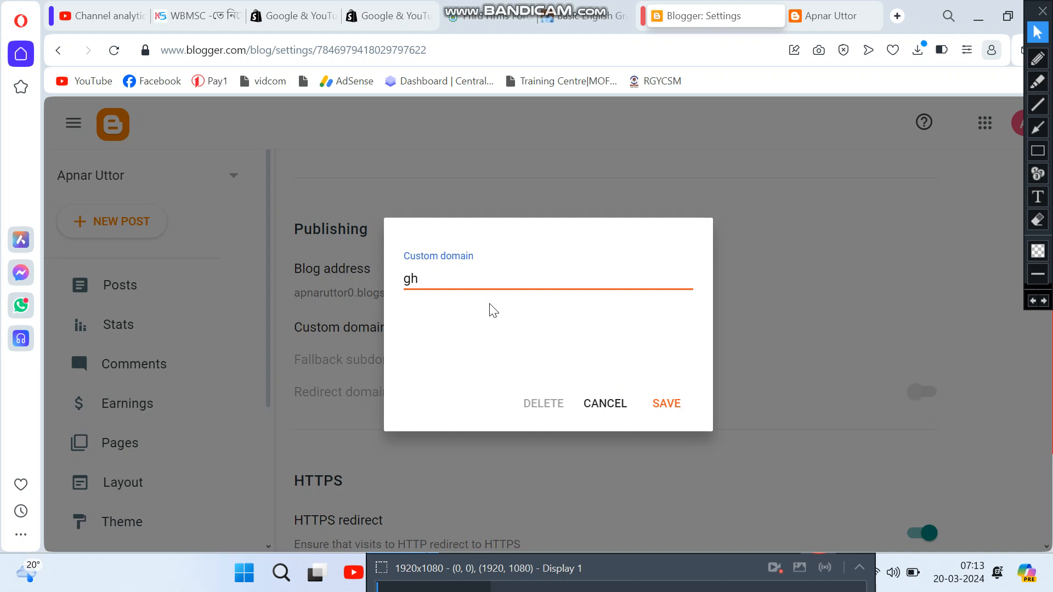
key("BackSpace")
key("BackSpace")
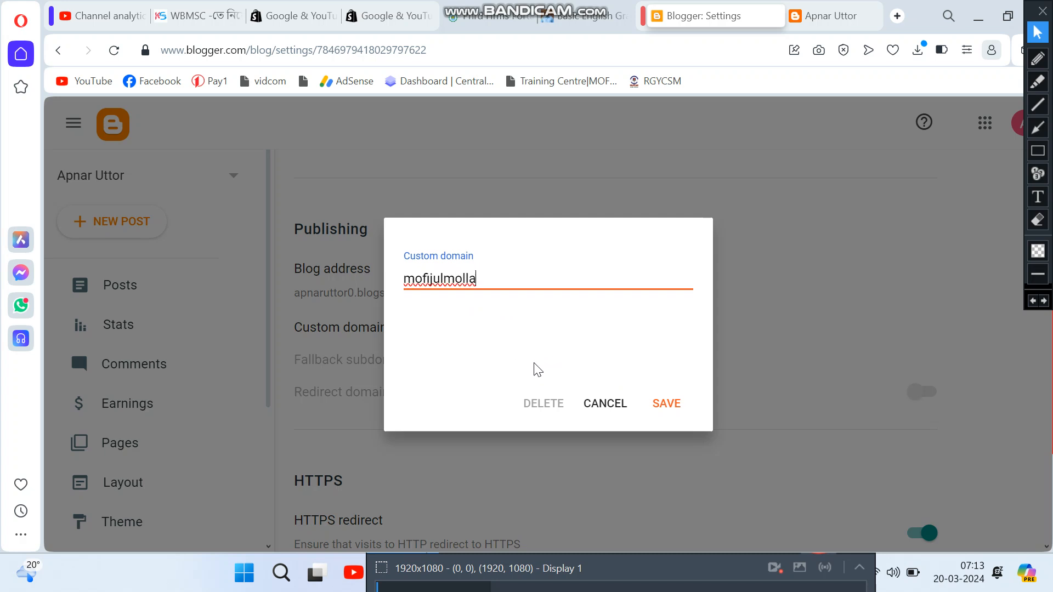
left_click(606, 404)
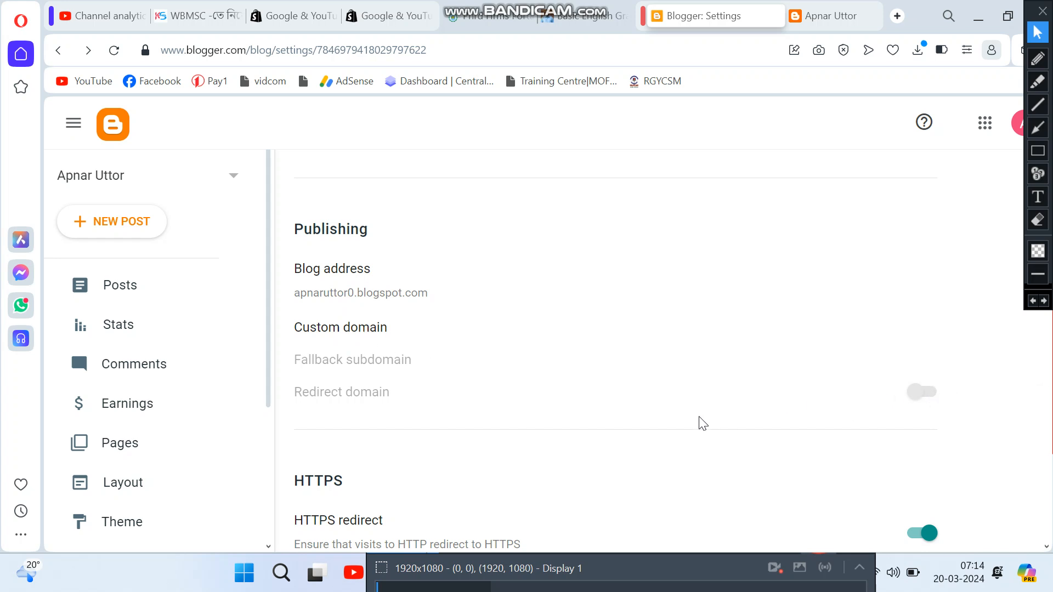
scroll(477, 419, "down", 3)
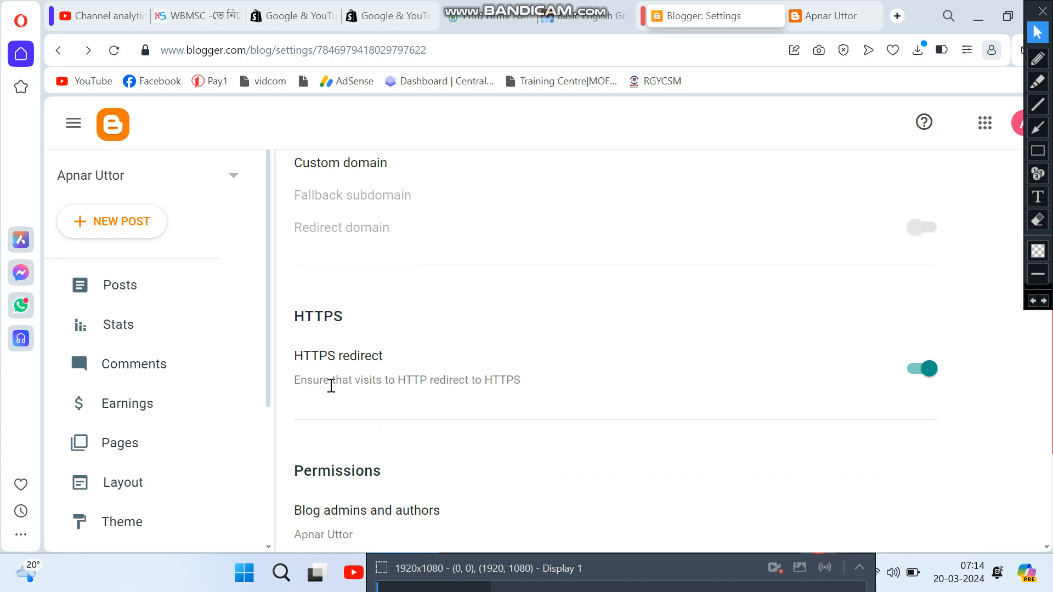
scroll(346, 390, "down", 2)
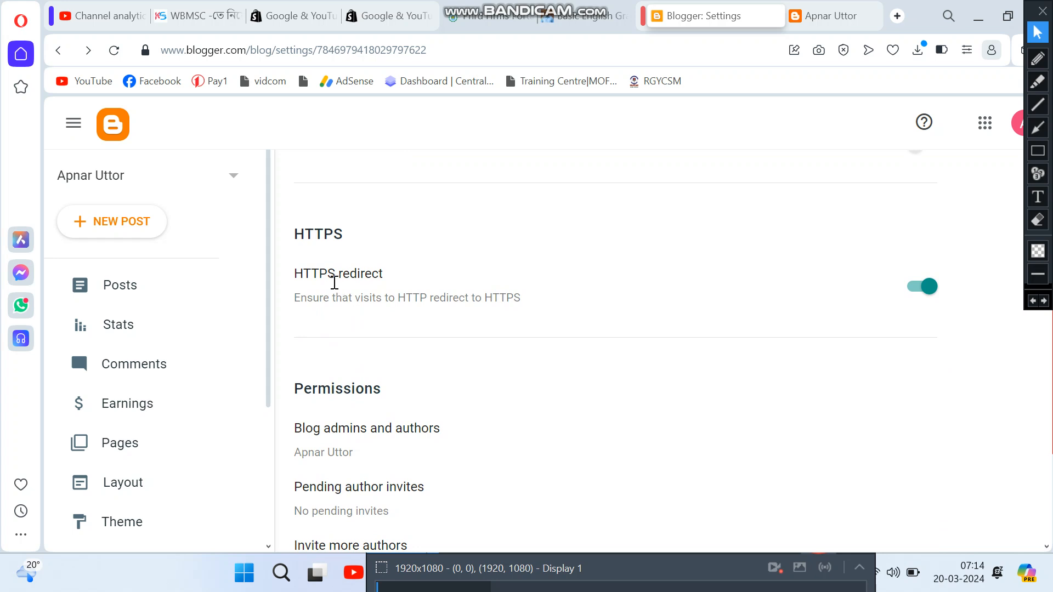
scroll(384, 313, "down", 2)
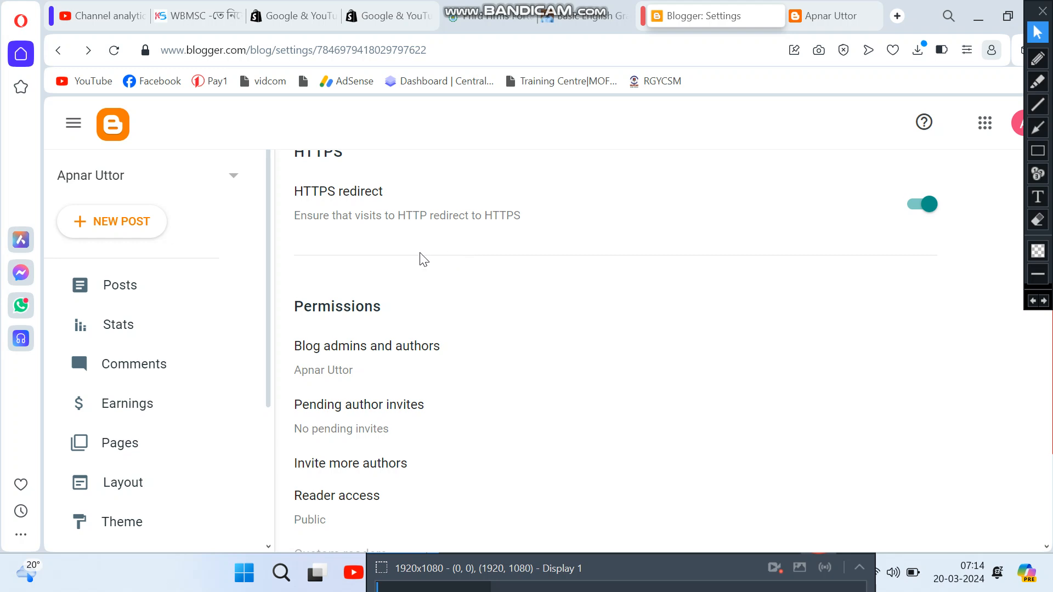
scroll(423, 259, "down", 2)
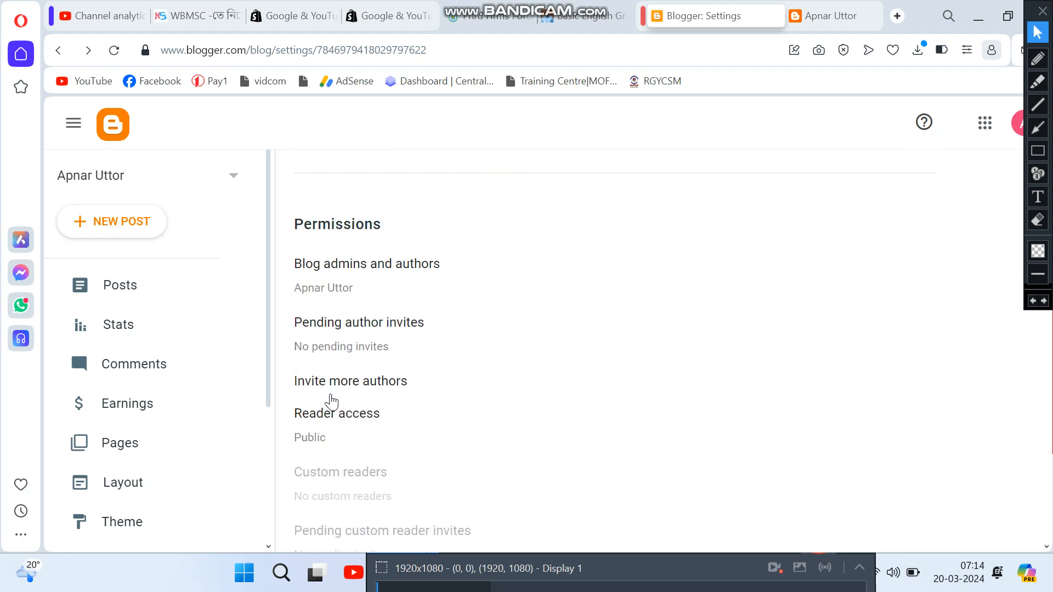
scroll(331, 432, "down", 1)
scroll(332, 432, "down", 2)
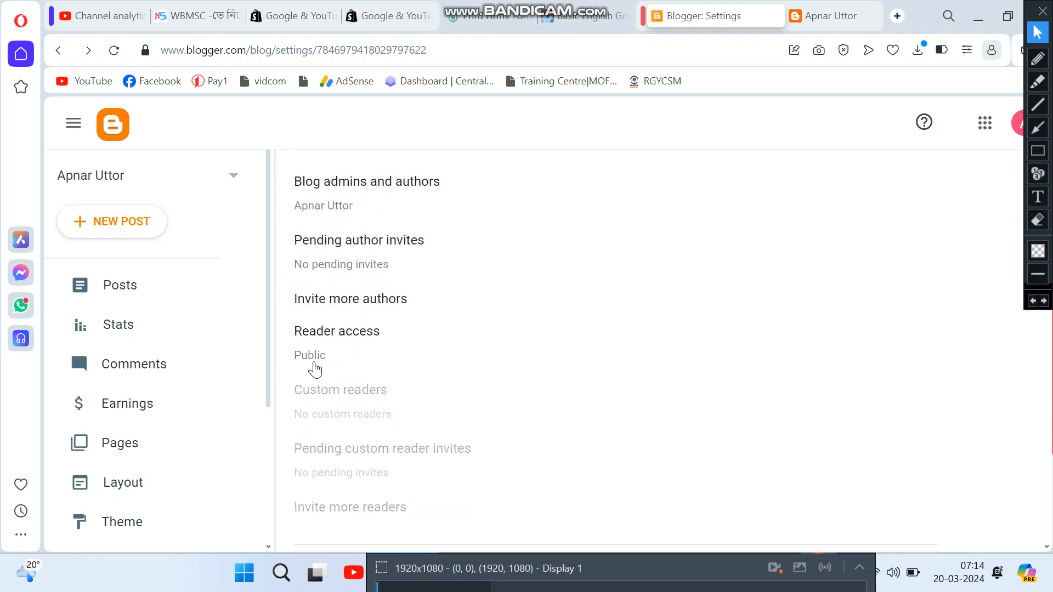
scroll(336, 399, "down", 4)
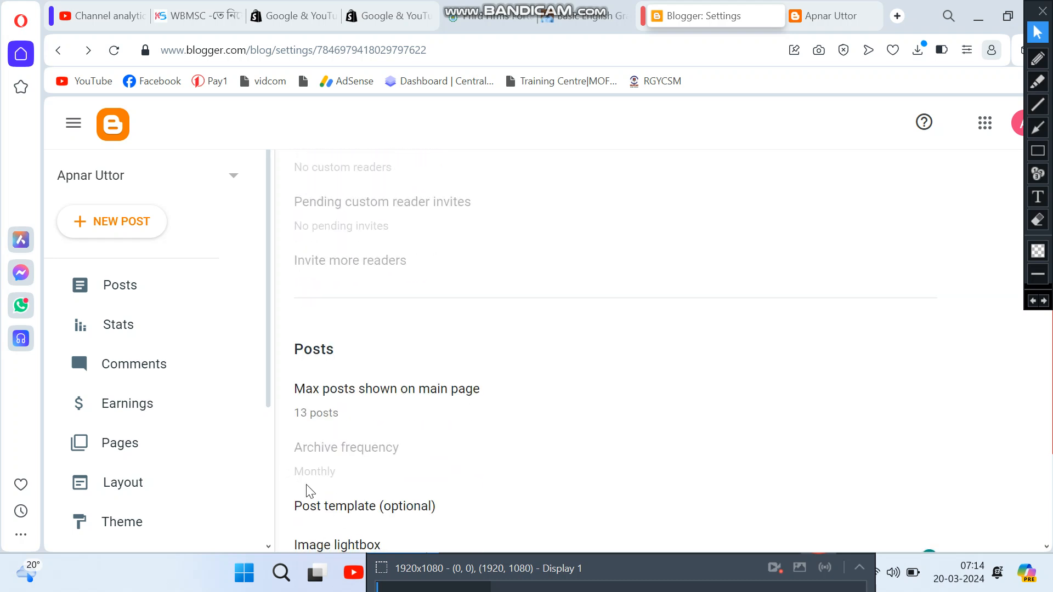
scroll(427, 396, "down", 2)
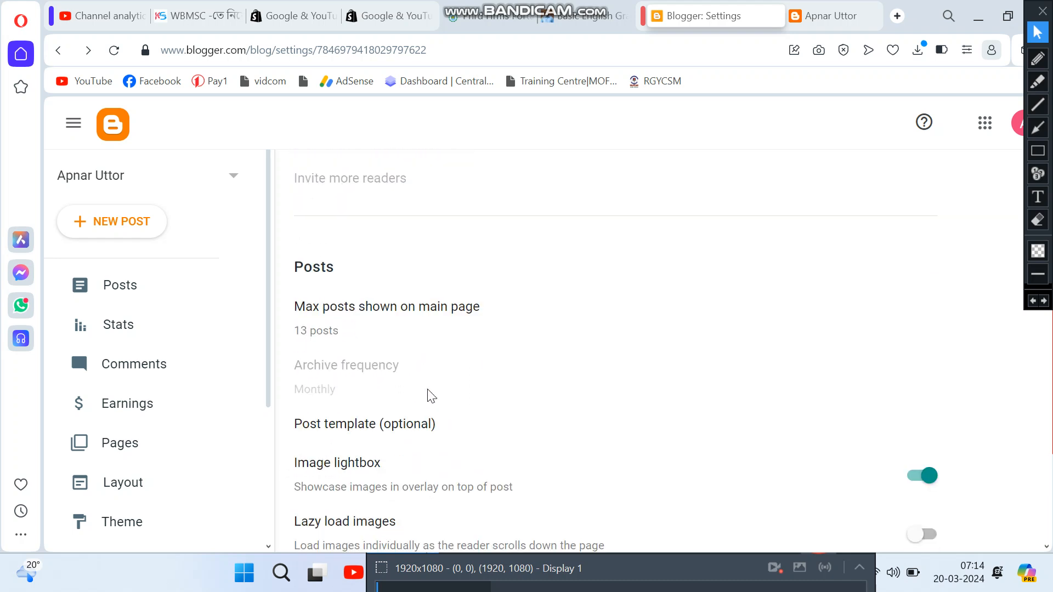
scroll(431, 396, "down", 5)
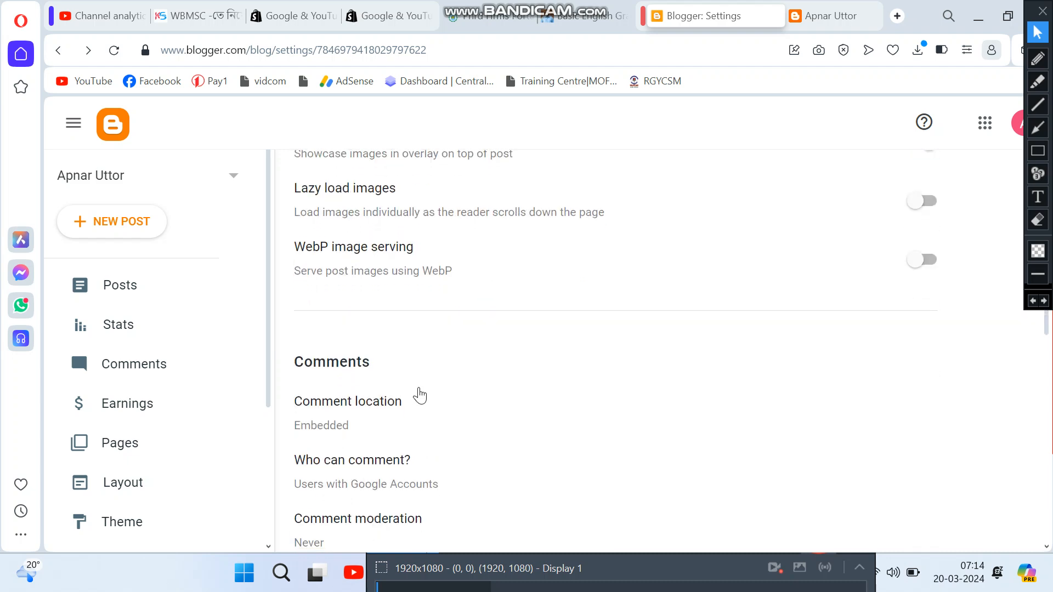
scroll(419, 395, "down", 6)
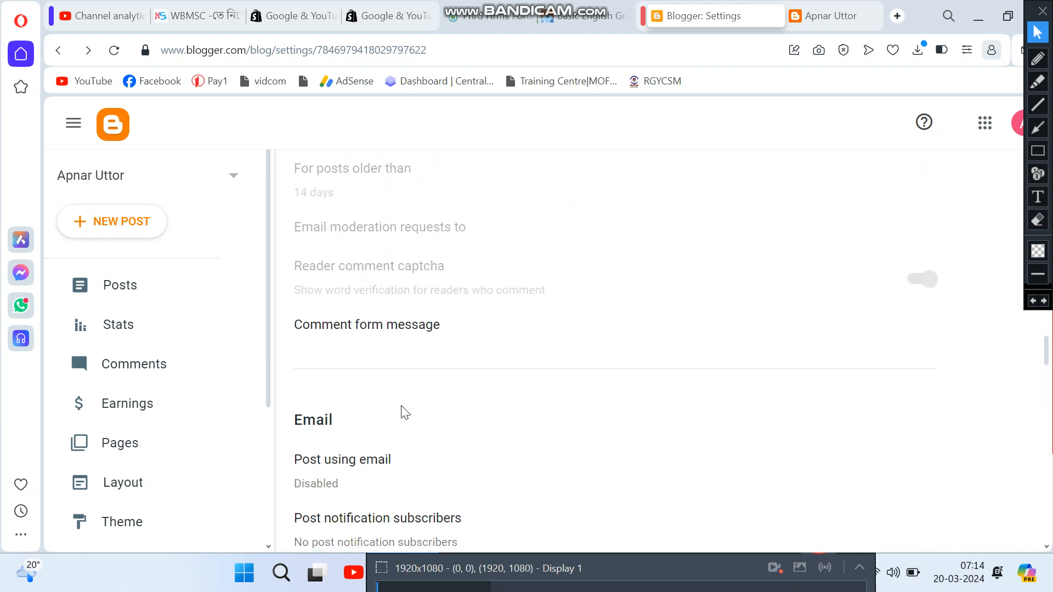
scroll(441, 366, "down", 8)
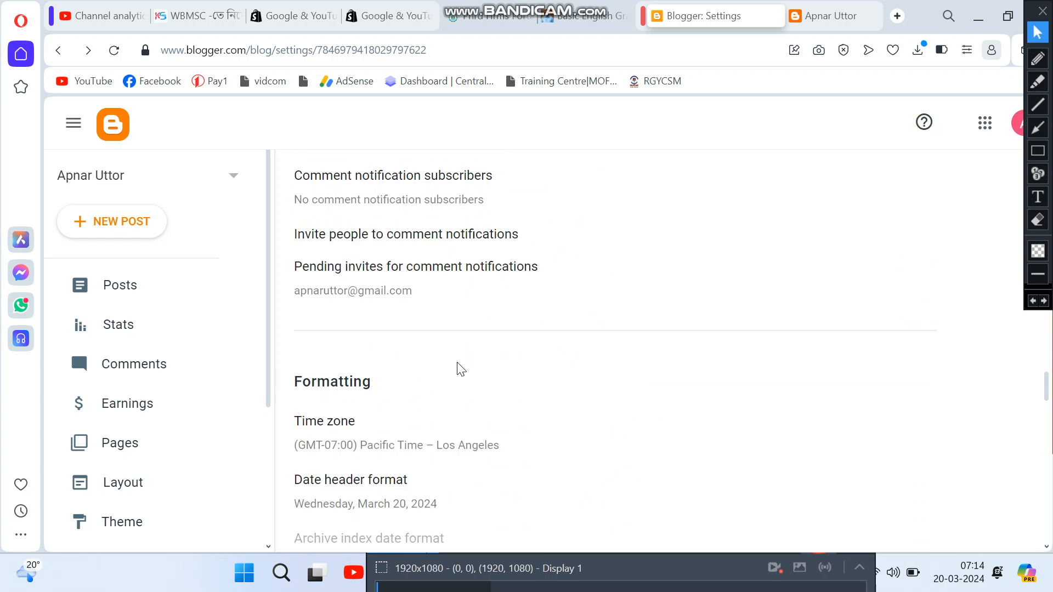
scroll(458, 367, "down", 5)
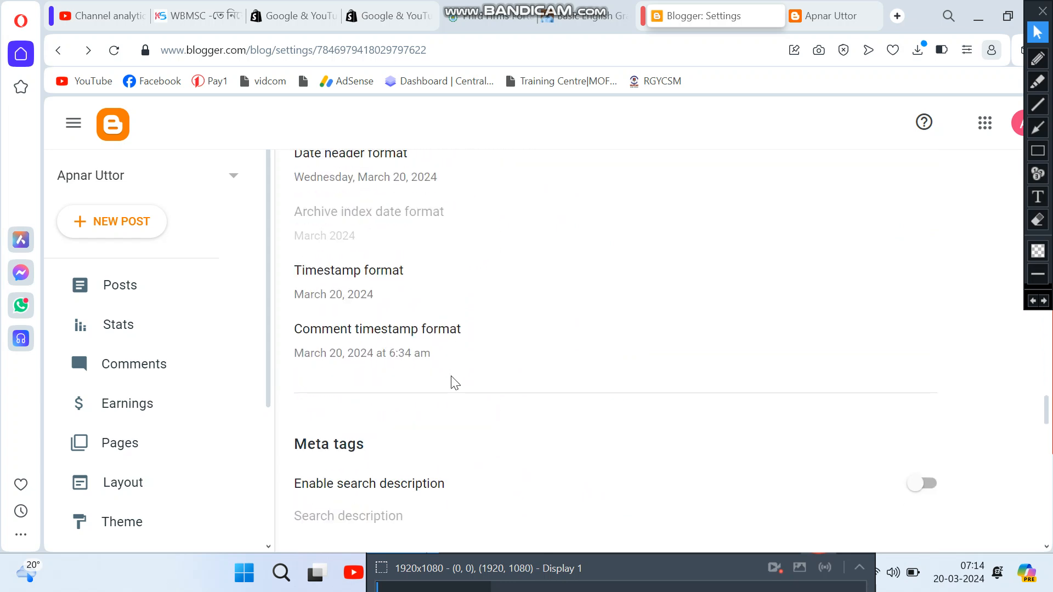
scroll(455, 382, "up", 3)
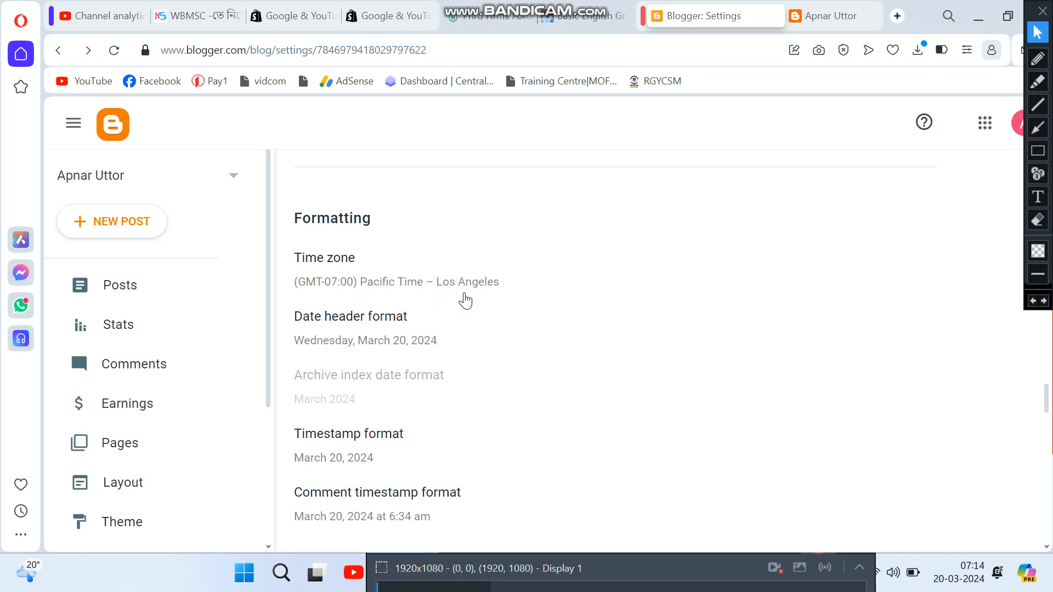
Step: Open the Time zone dialog and scroll through its GMT-offset zone list
left_click(362, 289)
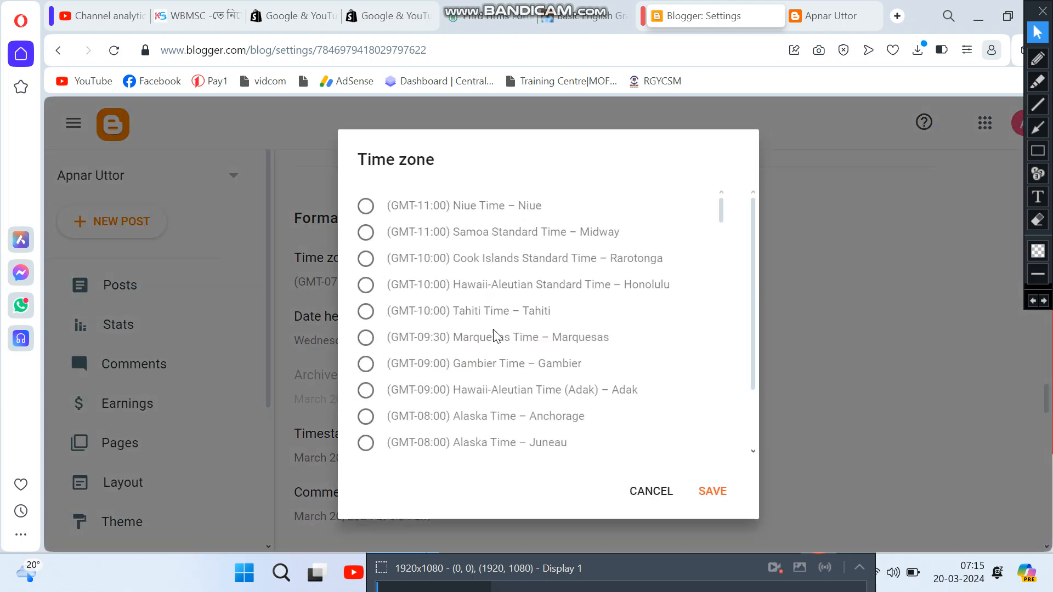
scroll(524, 373, "down", 2)
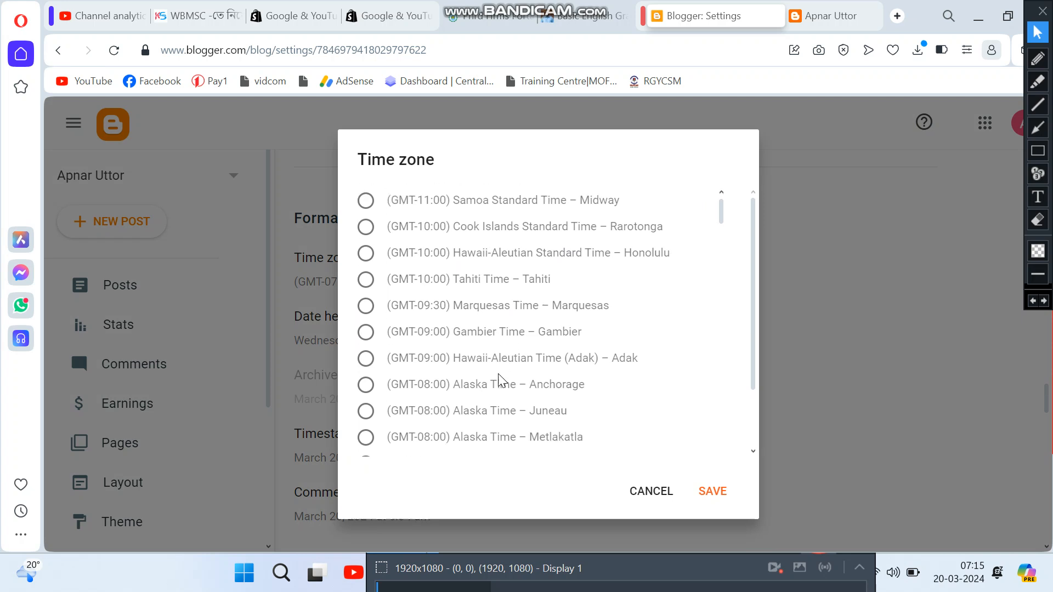
scroll(515, 372, "up", 2)
scroll(488, 392, "down", 2)
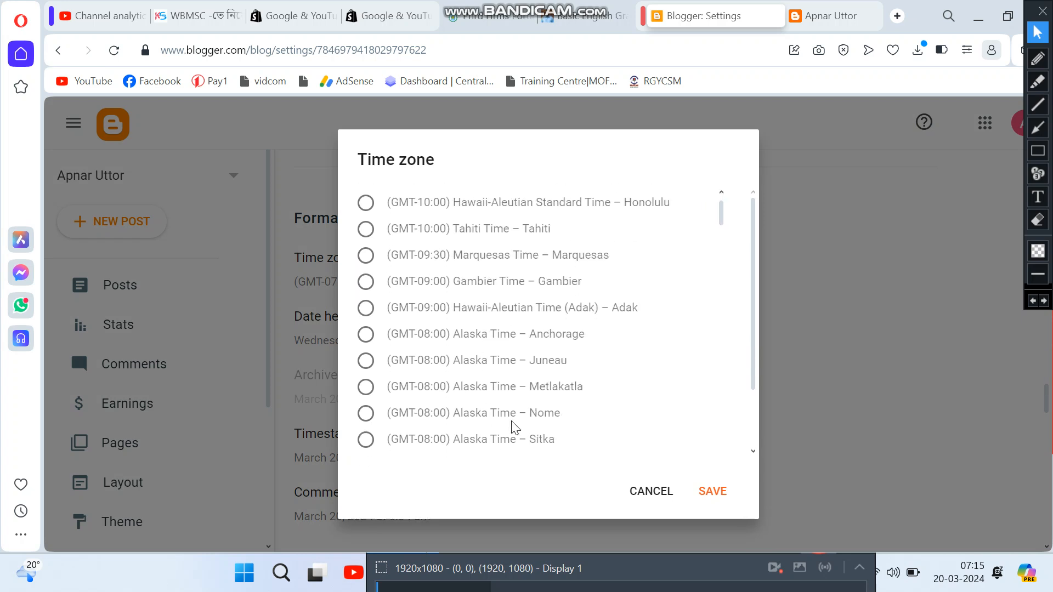
scroll(513, 420, "down", 3)
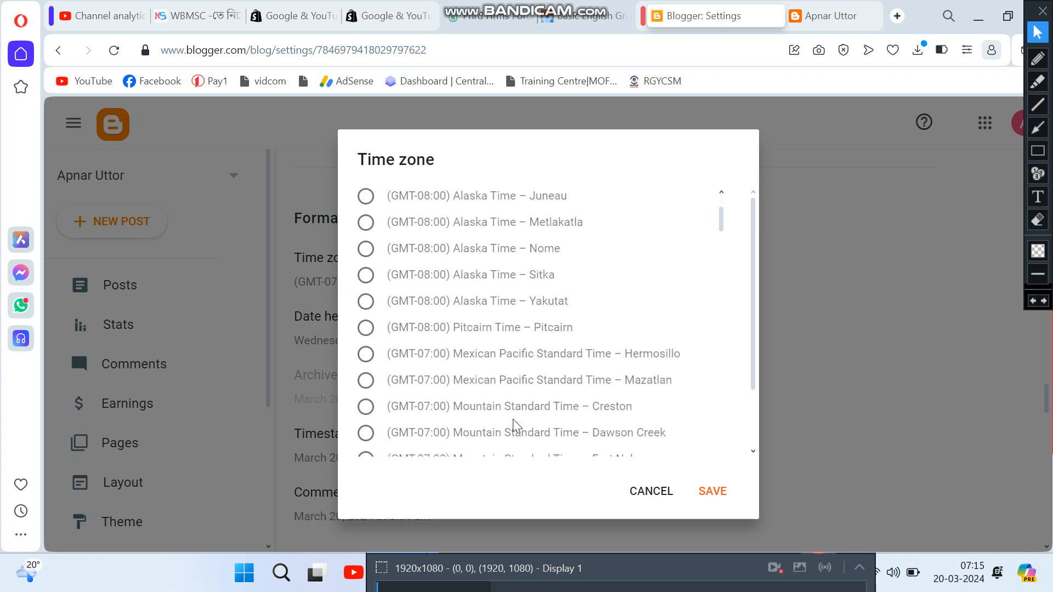
scroll(513, 420, "down", 5)
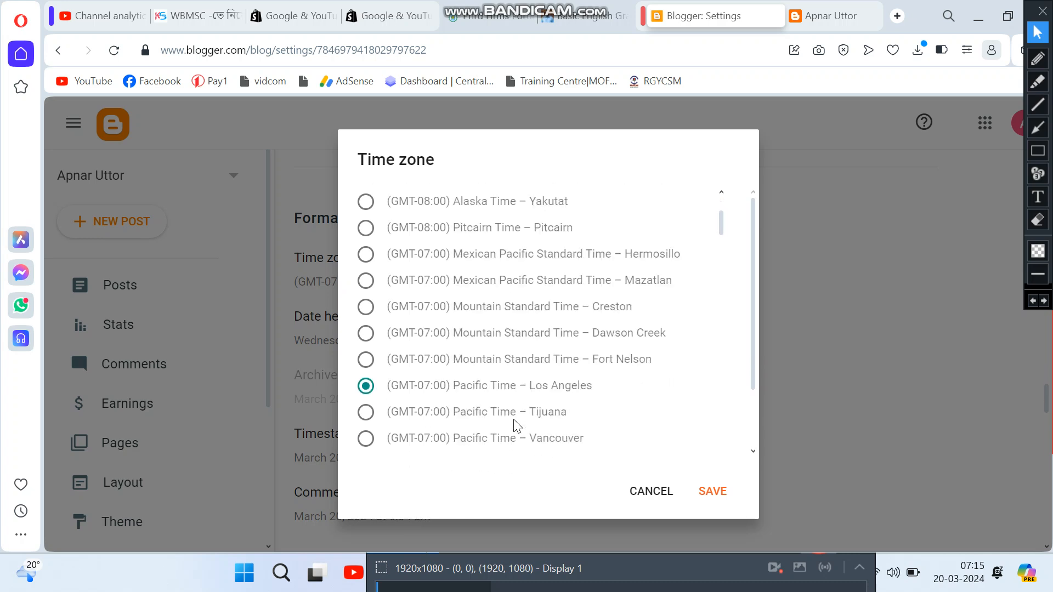
scroll(515, 425, "down", 2)
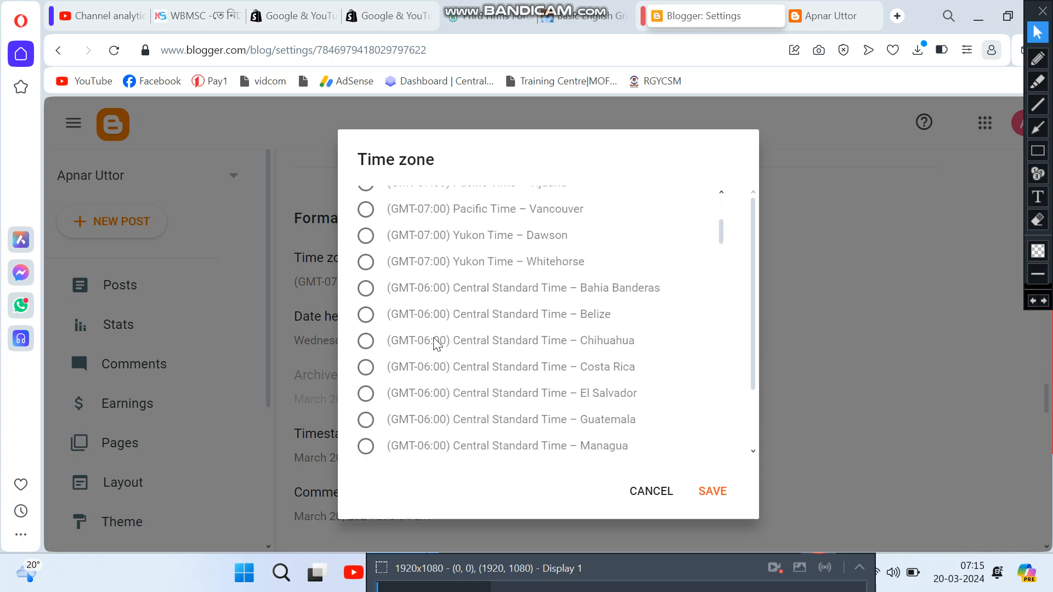
scroll(518, 404, "down", 4)
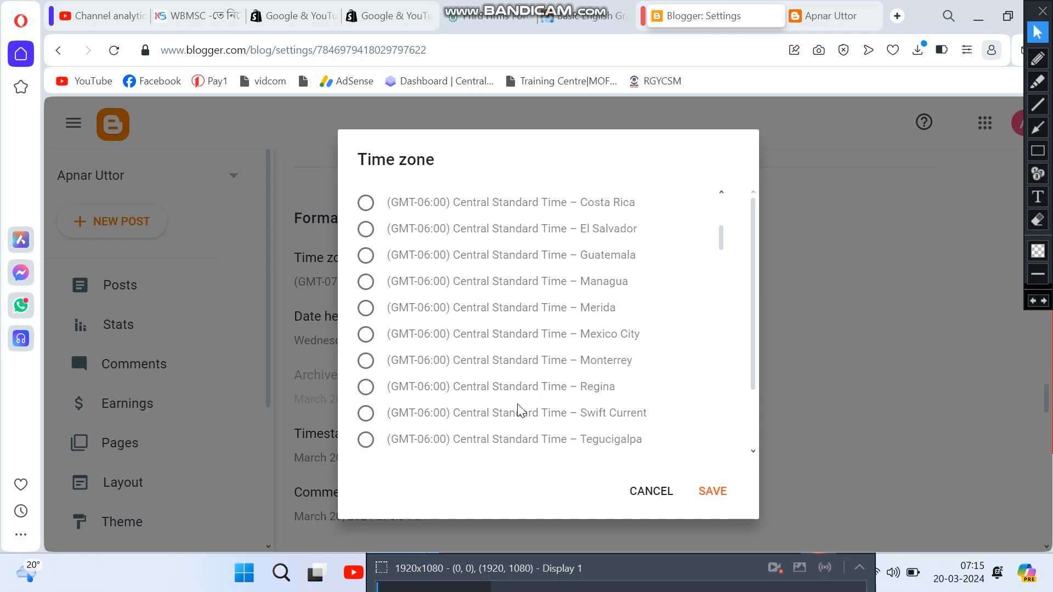
scroll(519, 415, "down", 6)
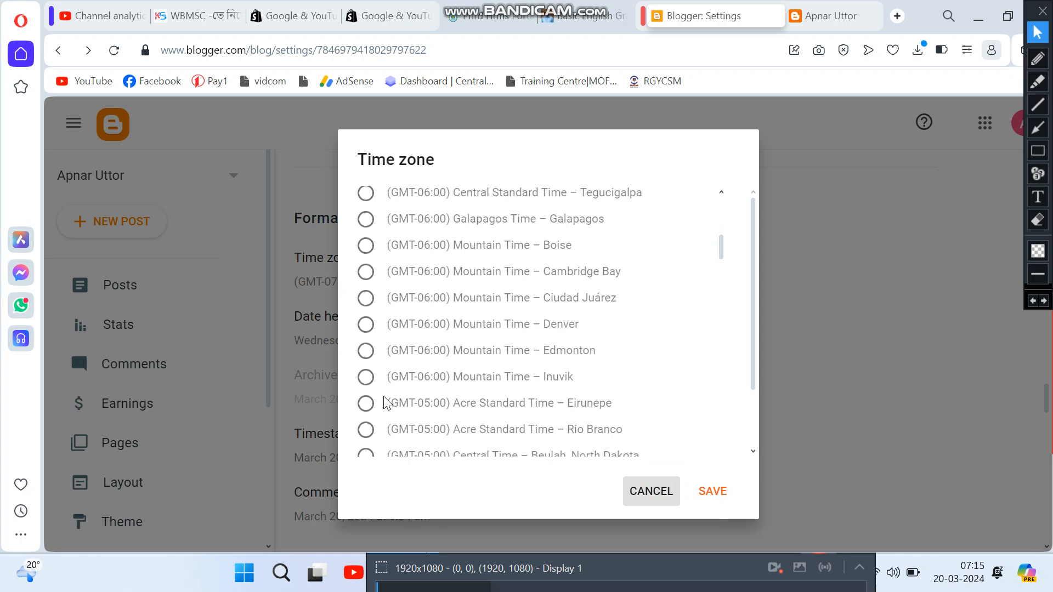
Step: Cancel the Time zone dialog, keeping Pacific Time – Los Angeles, and scroll down Settings
left_click(334, 364)
scroll(493, 482, "down", 1)
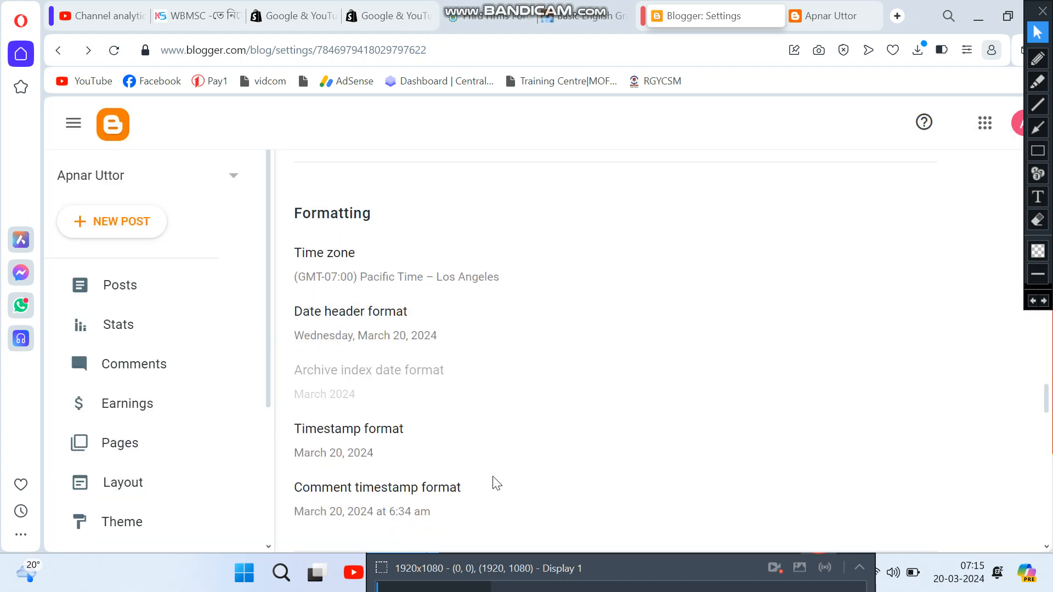
scroll(493, 480, "down", 2)
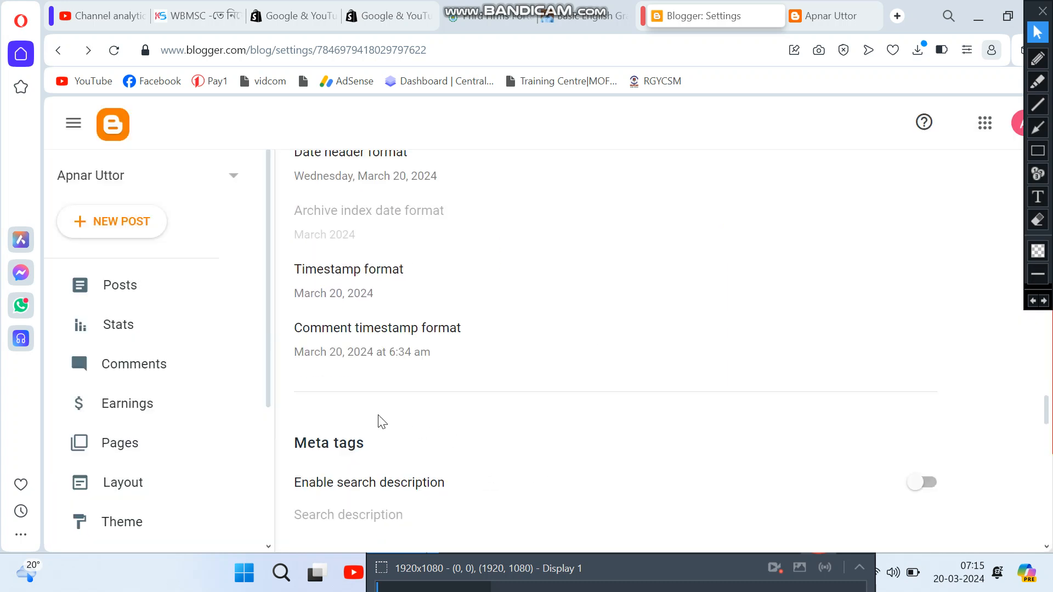
scroll(336, 419, "down", 5)
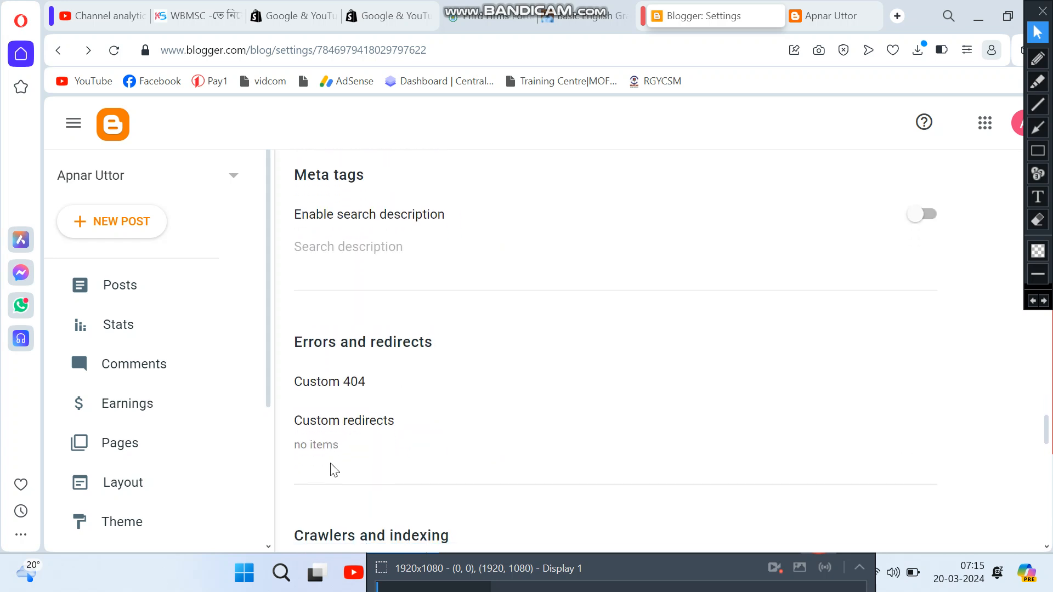
scroll(183, 500, "down", 1)
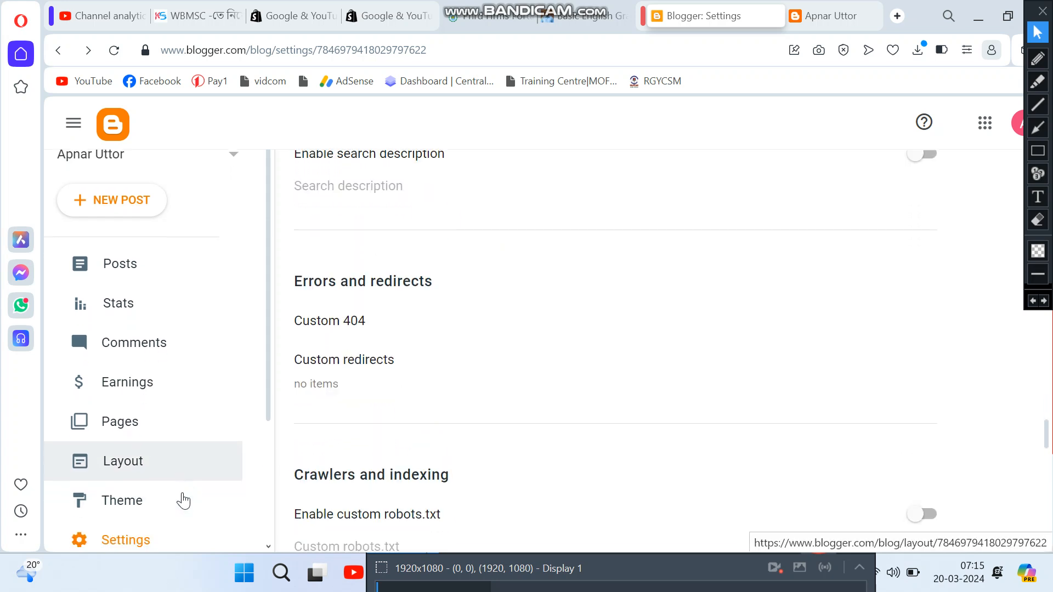
scroll(184, 501, "down", 3)
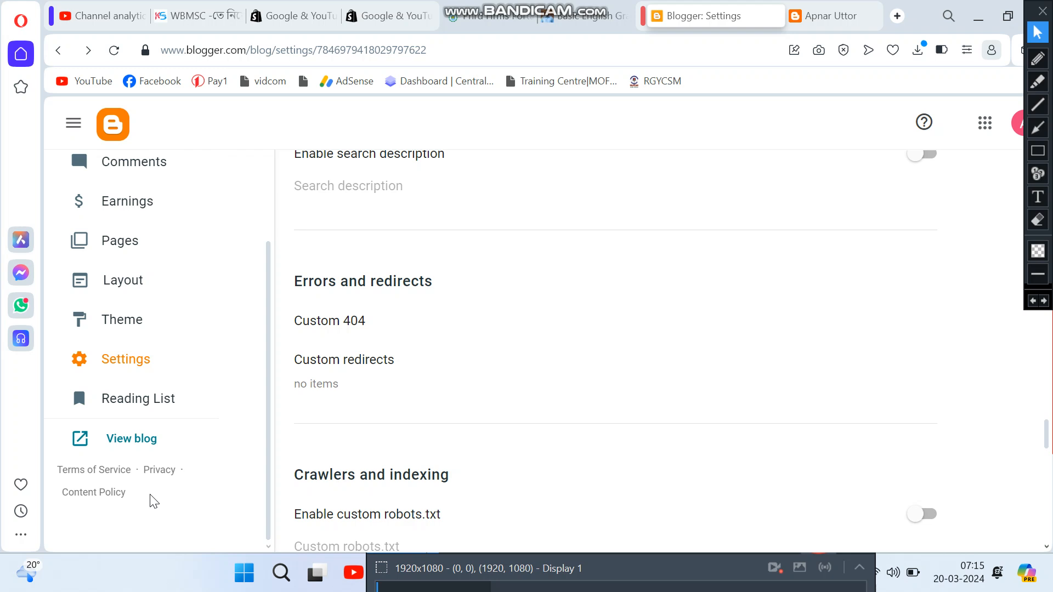
scroll(172, 467, "up", 4)
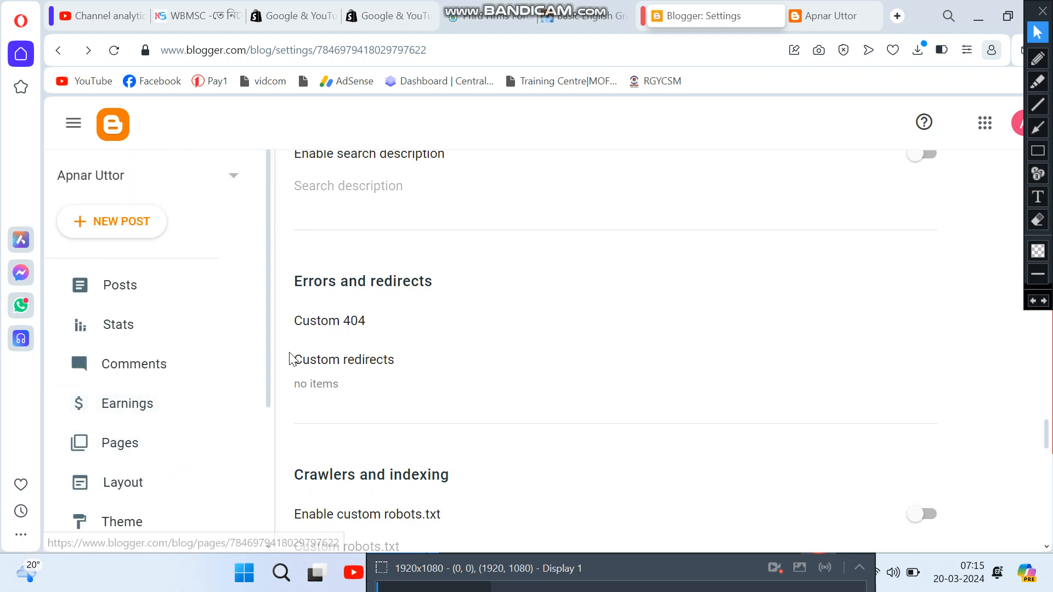
Step: Go to the Posts list, which shows the 'Welcome to My Website' post
left_click(103, 286)
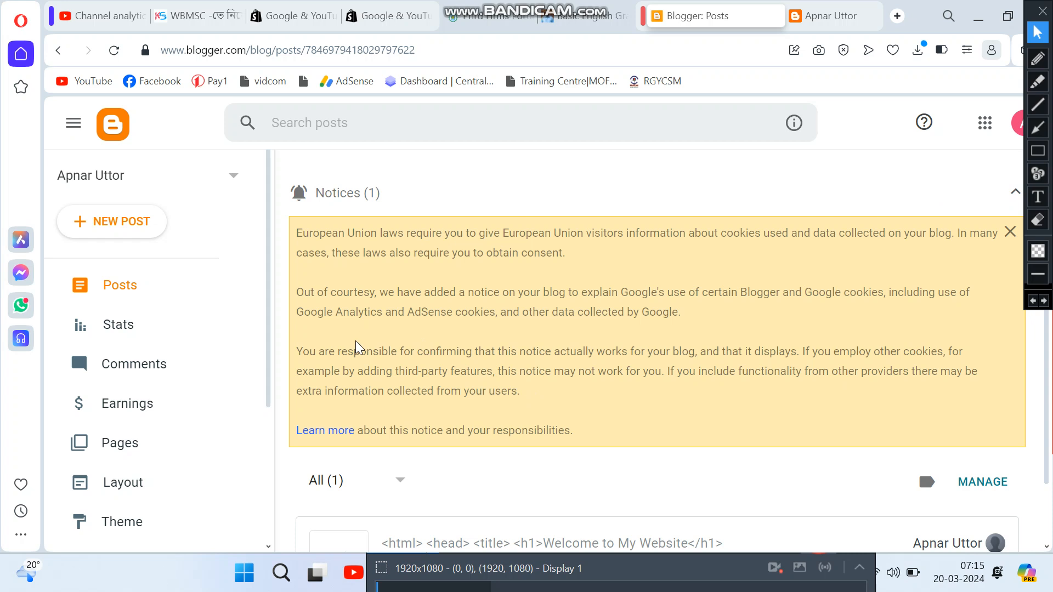
scroll(433, 345, "down", 1)
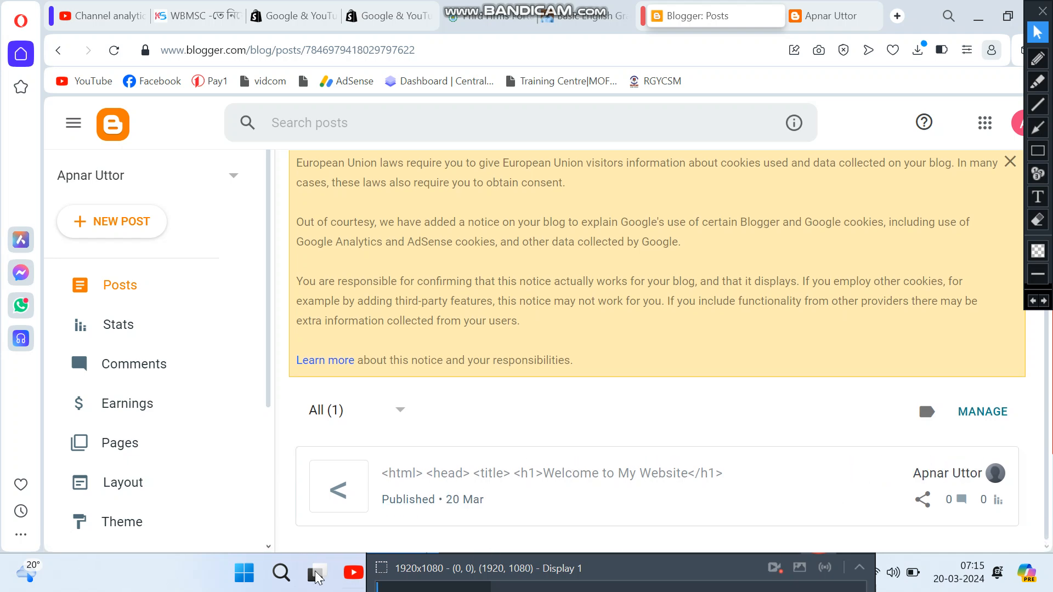
left_click(664, 567)
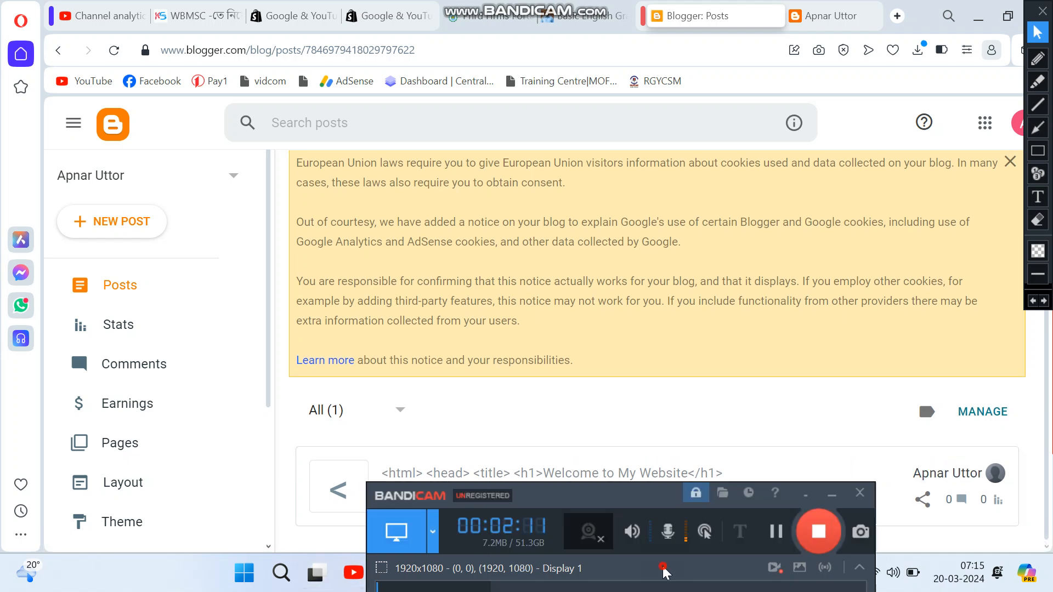
Step: Replace the '|' before 'WBMSC Recruitment' in the post title with a comma
left_click(770, 532)
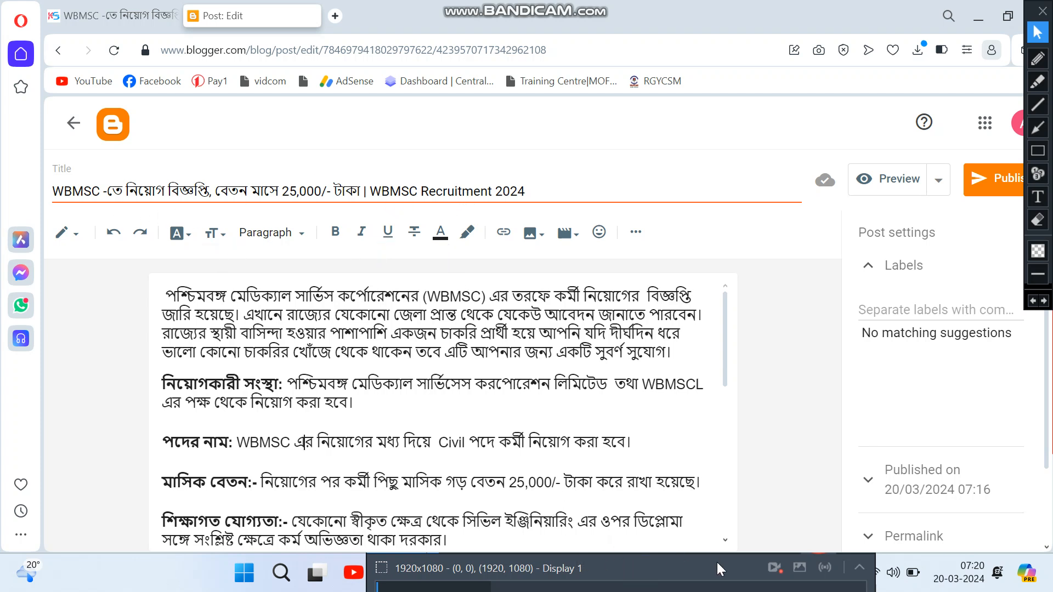
mouse_move(686, 575)
left_click(539, 193)
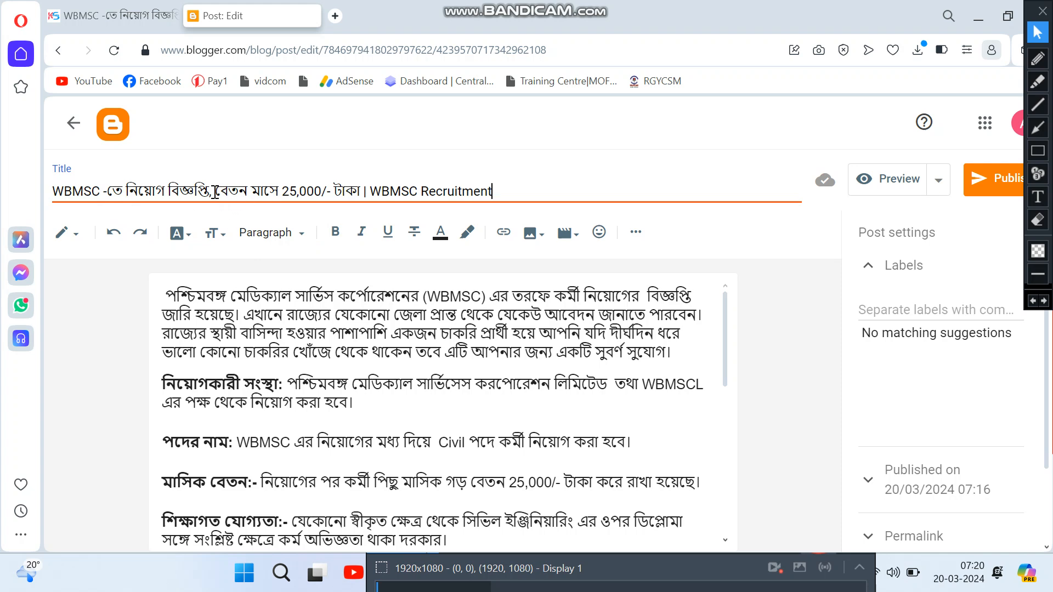
key("BackSpace")
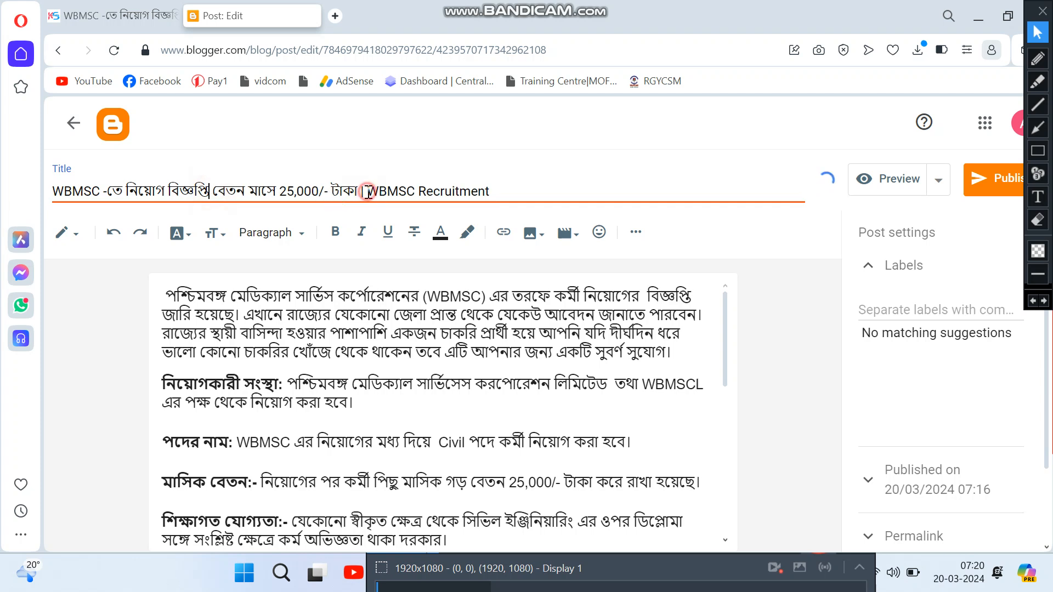
key("BackSpace")
key("BackSpace")
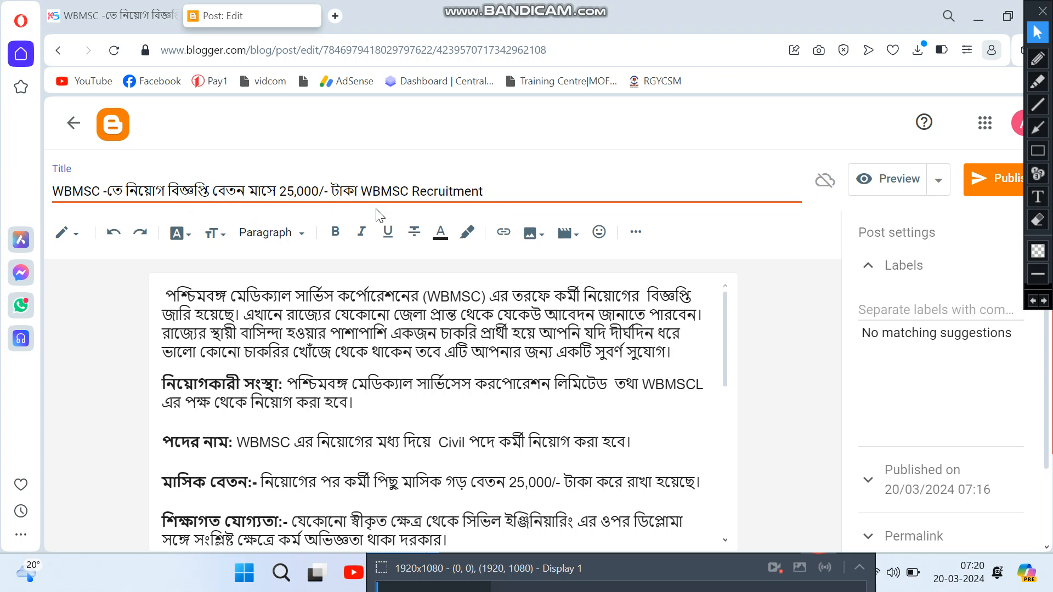
type(",")
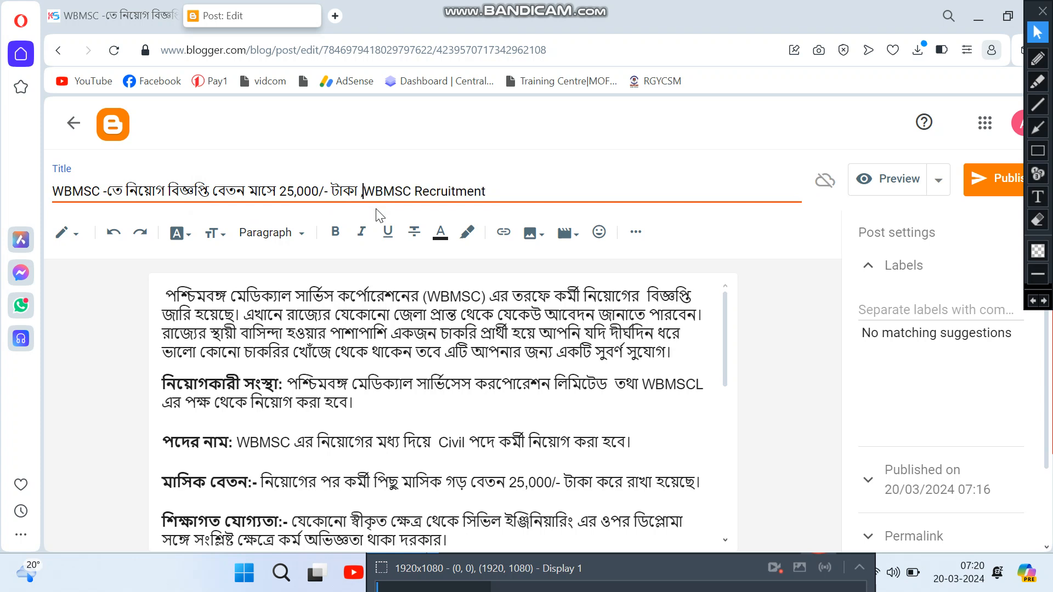
left_click(345, 395)
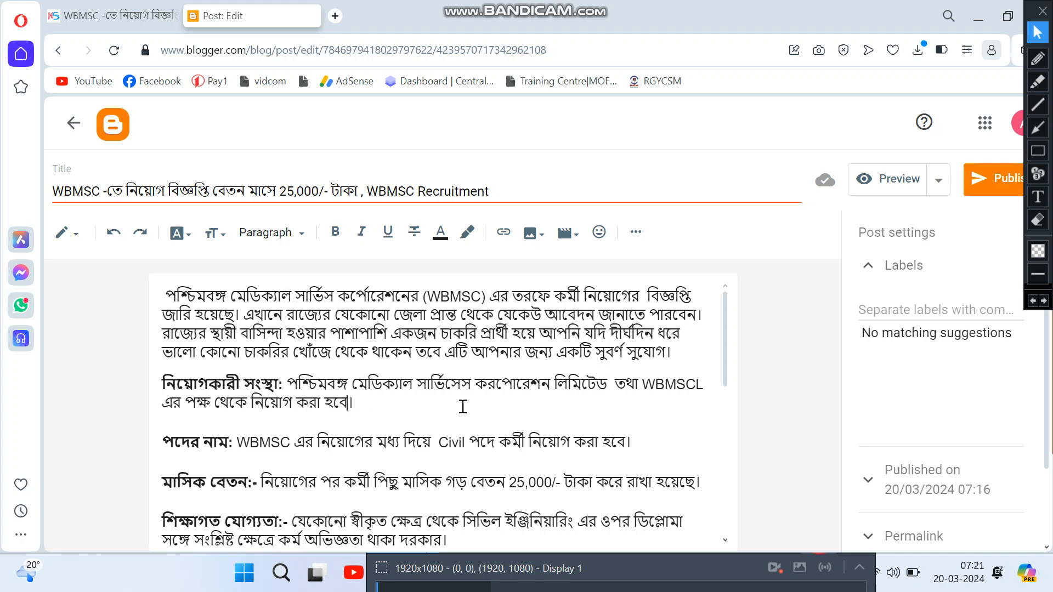
scroll(485, 395, "down", 4)
scroll(492, 422, "up", 4)
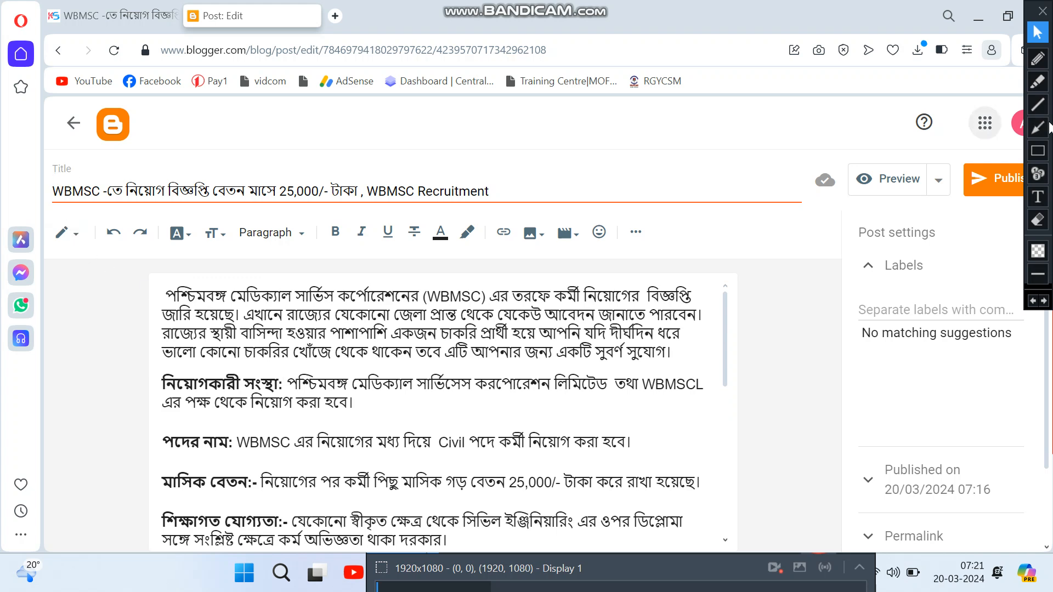
left_click(1037, 150)
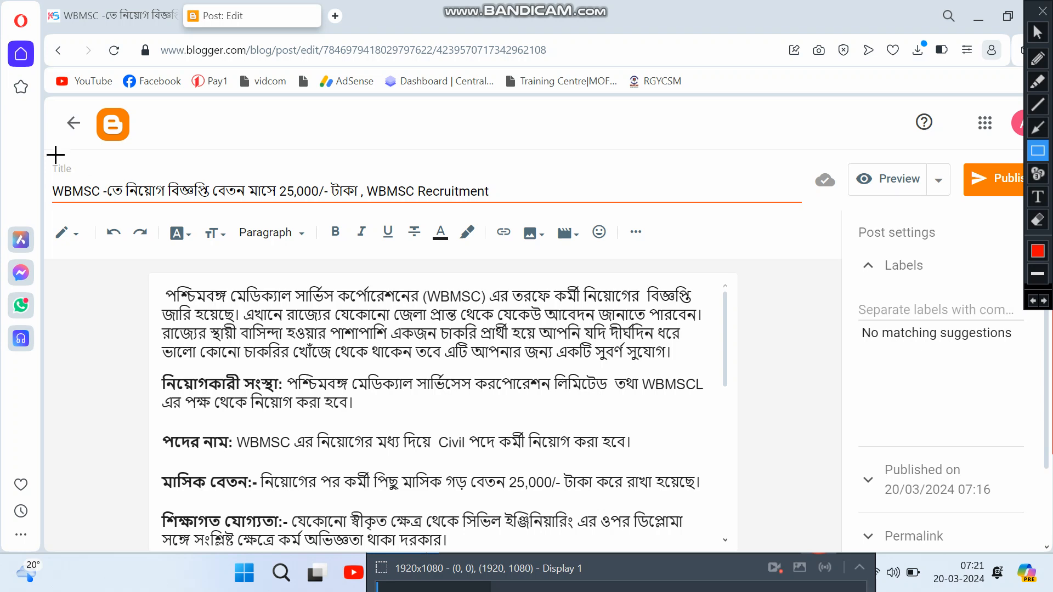
left_click_drag(48, 159, 87, 174)
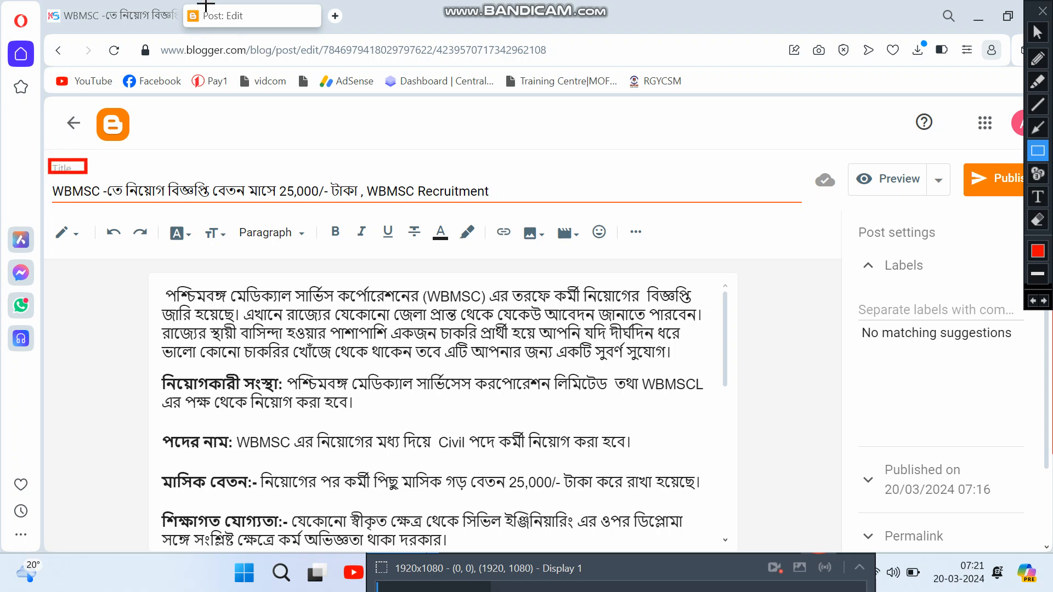
left_click_drag(205, 7, 242, 17)
mouse_move(44, 168)
left_mouse_down()
mouse_move(256, 218)
mouse_move(521, 209)
left_mouse_up()
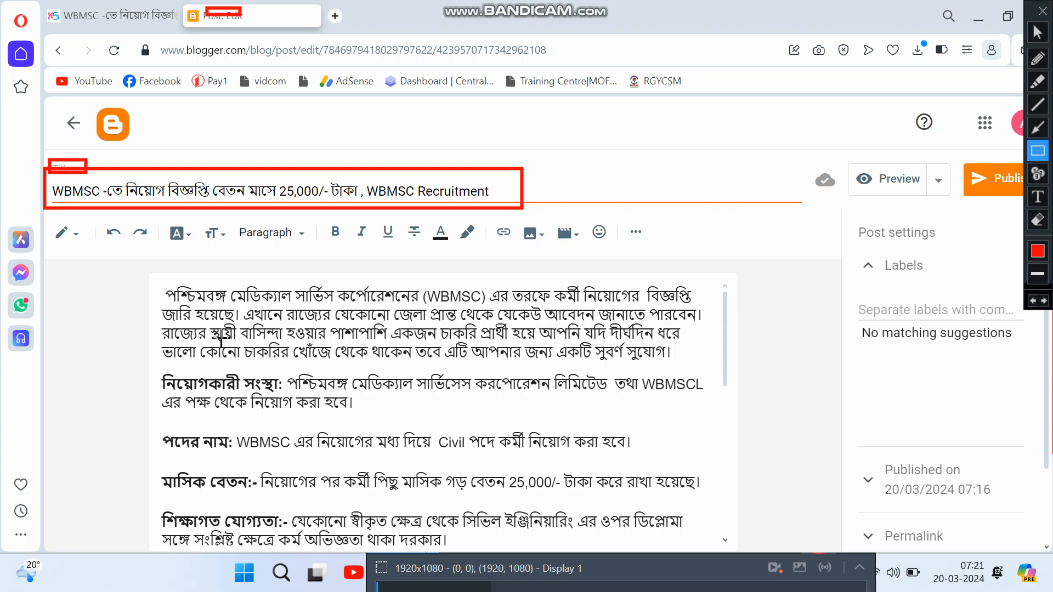
mouse_move(159, 277)
left_mouse_down()
mouse_move(343, 411)
mouse_move(639, 556)
mouse_move(702, 559)
mouse_move(708, 533)
left_mouse_up()
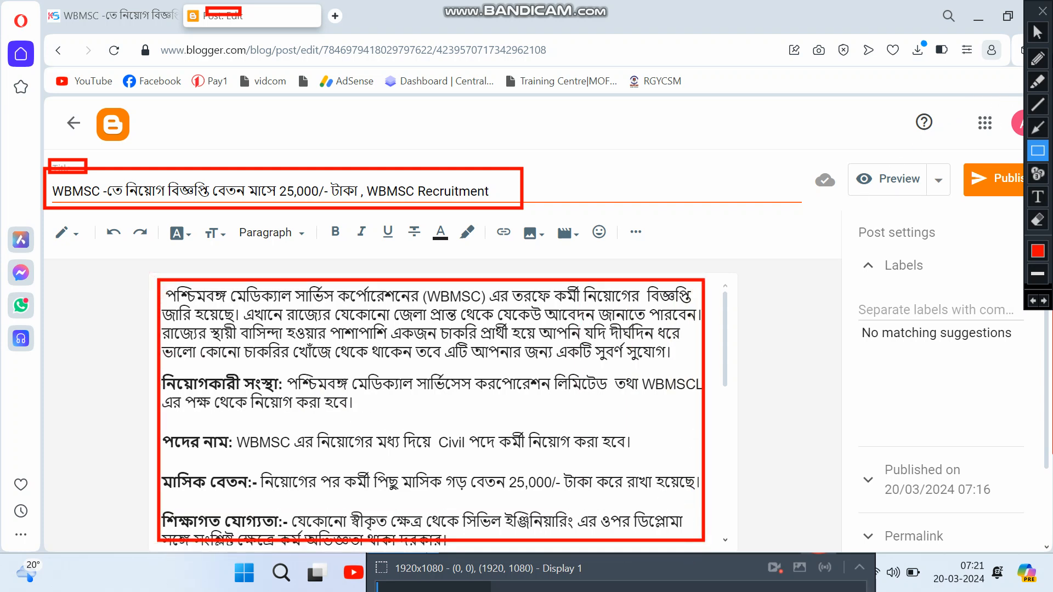
left_click(1037, 31)
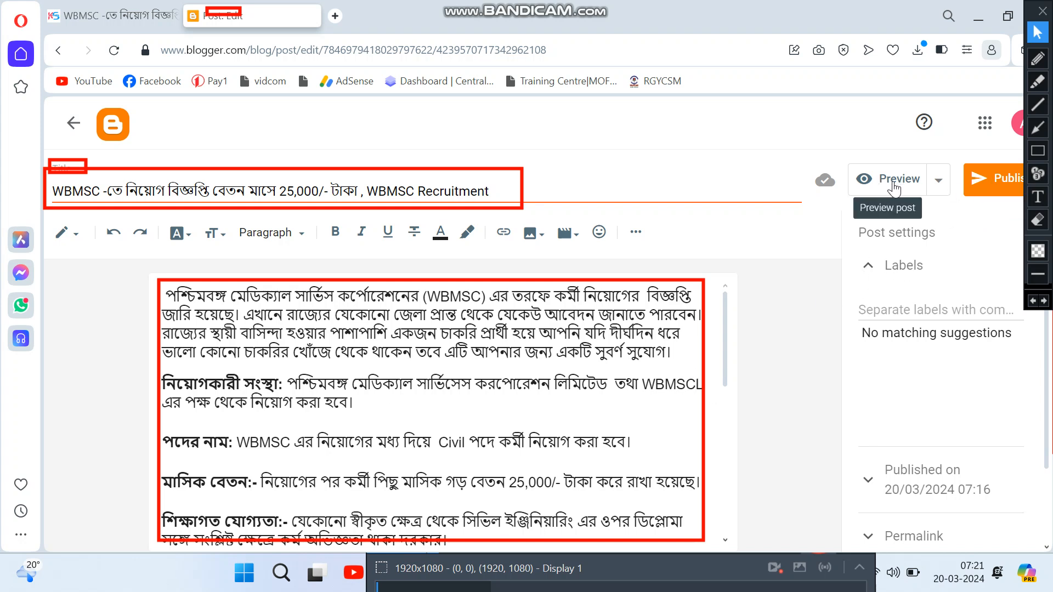
Step: Publish the WBMSC recruitment post, confirm it, and review it in the Posts list
left_click(1001, 183)
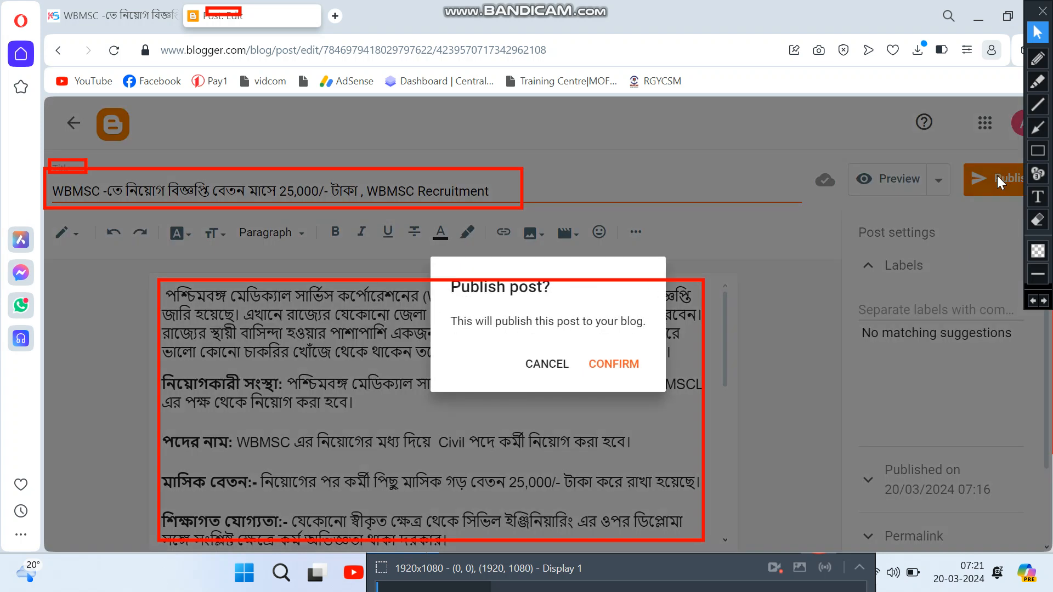
left_click(624, 367)
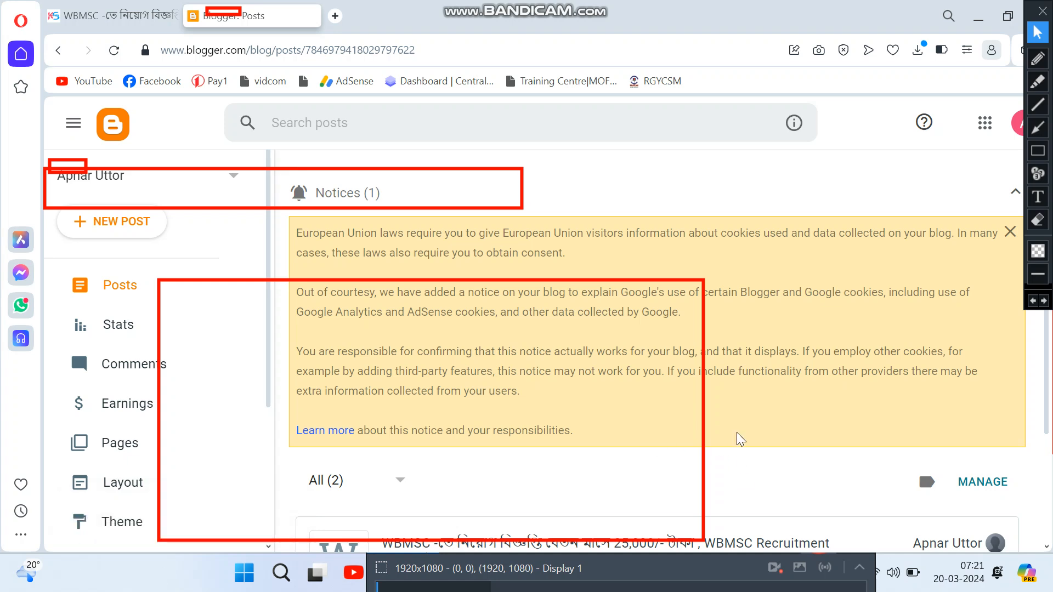
scroll(776, 406, "down", 2)
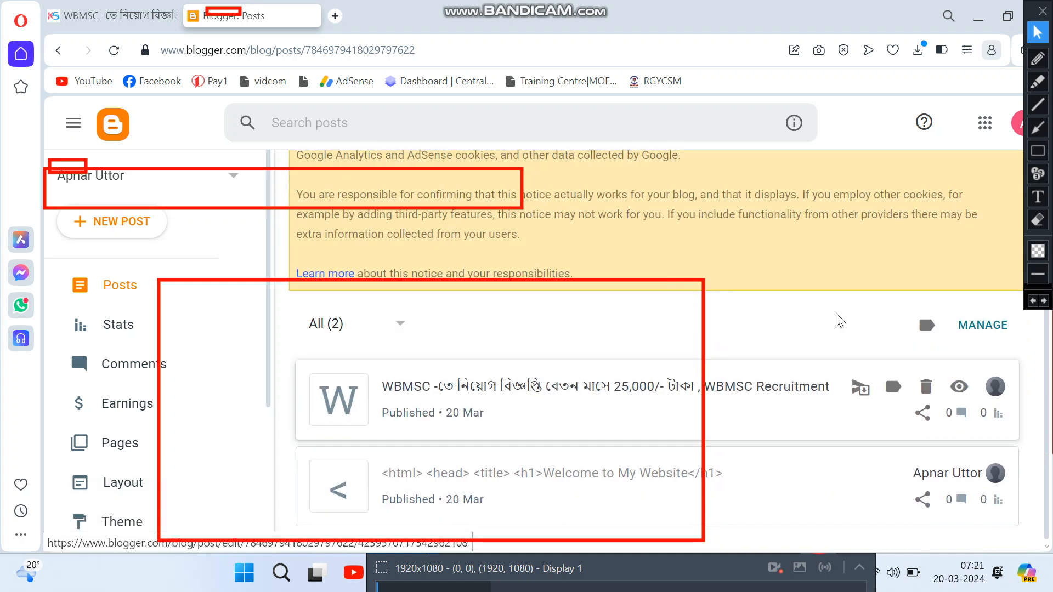
mouse_move(485, 399)
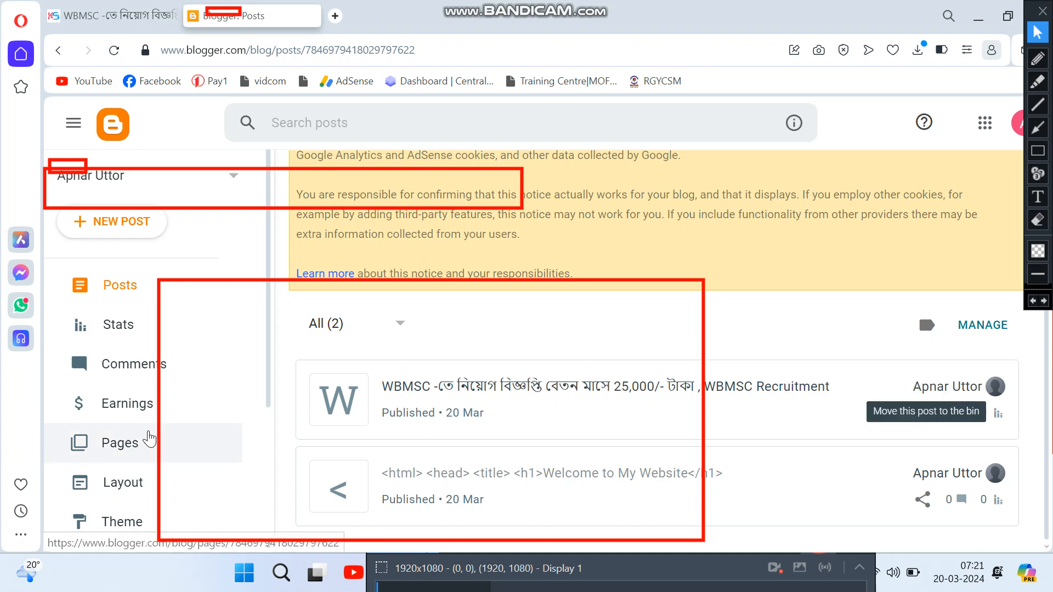
scroll(142, 439, "down", 4)
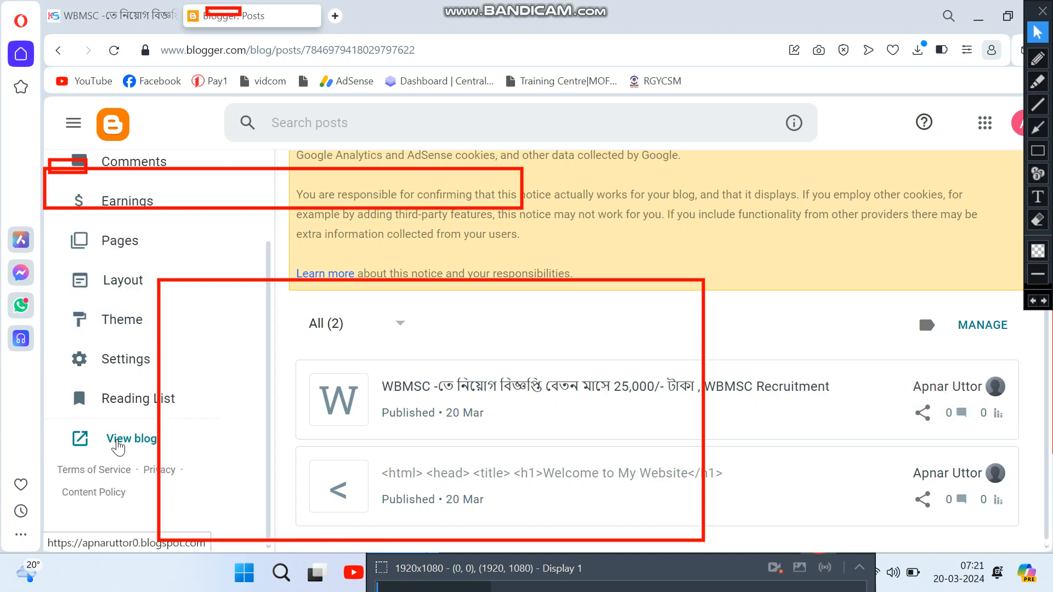
Step: View the live Apnar Uttor blog and scroll its home page to the WBMSC recruitment post
left_click(131, 439)
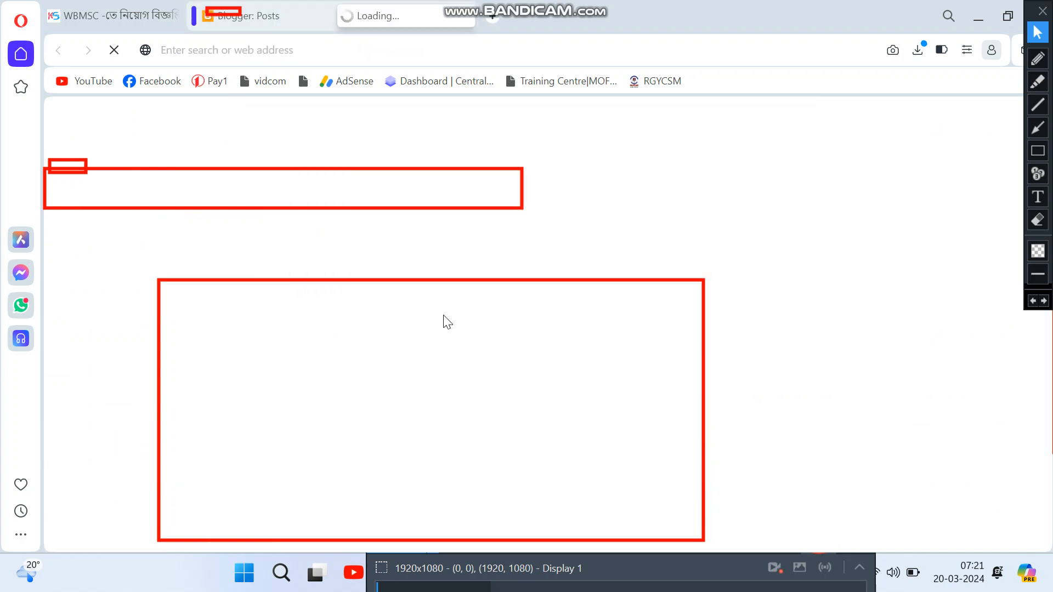
left_click(1037, 220)
mouse_move(44, 139)
left_mouse_down()
mouse_move(636, 416)
mouse_move(768, 555)
left_mouse_up()
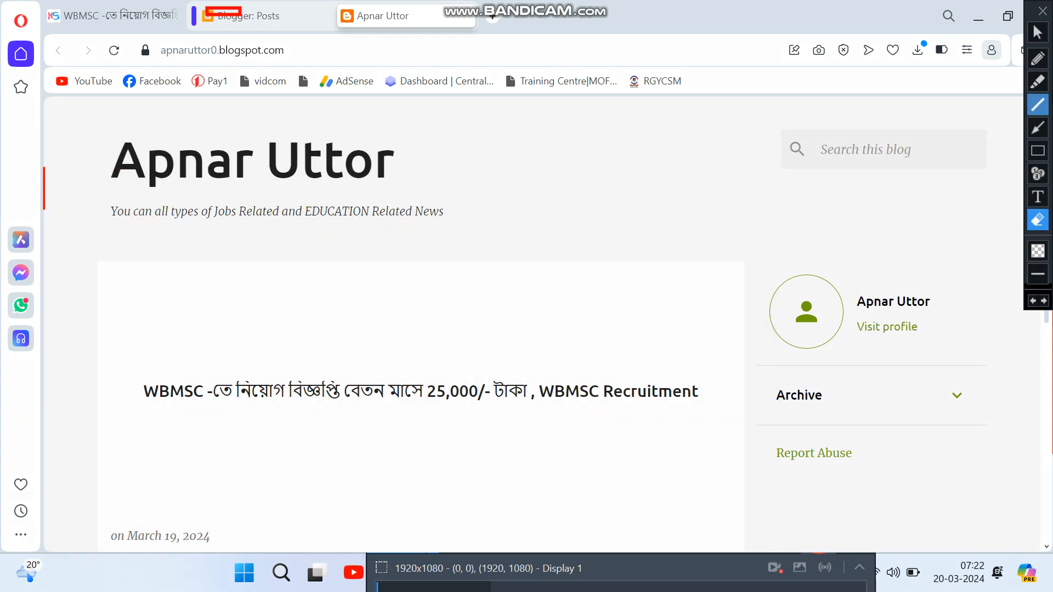
left_click(1038, 32)
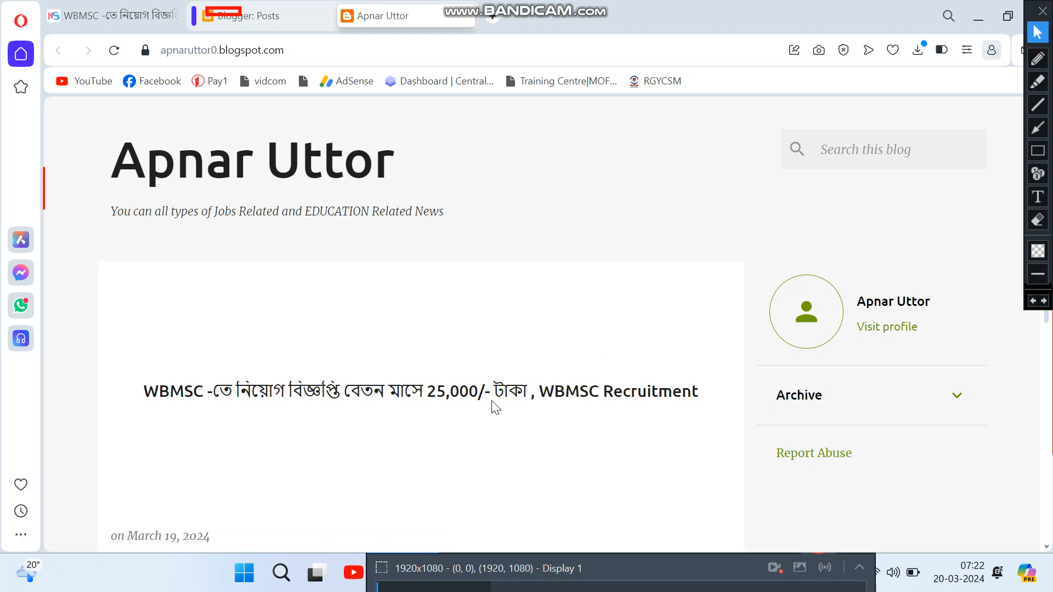
scroll(478, 414, "down", 8)
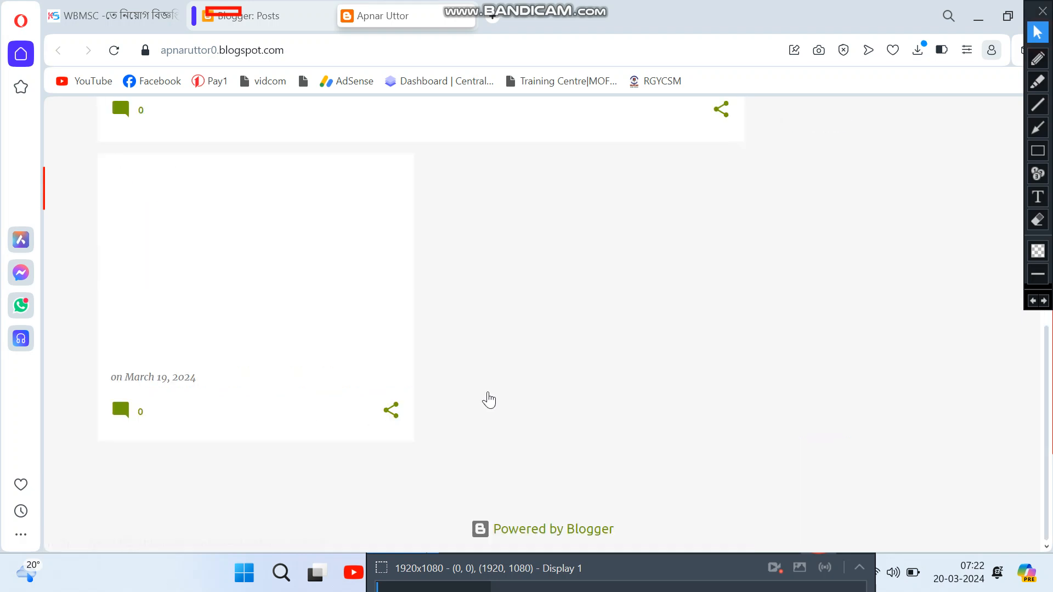
scroll(494, 394, "up", 5)
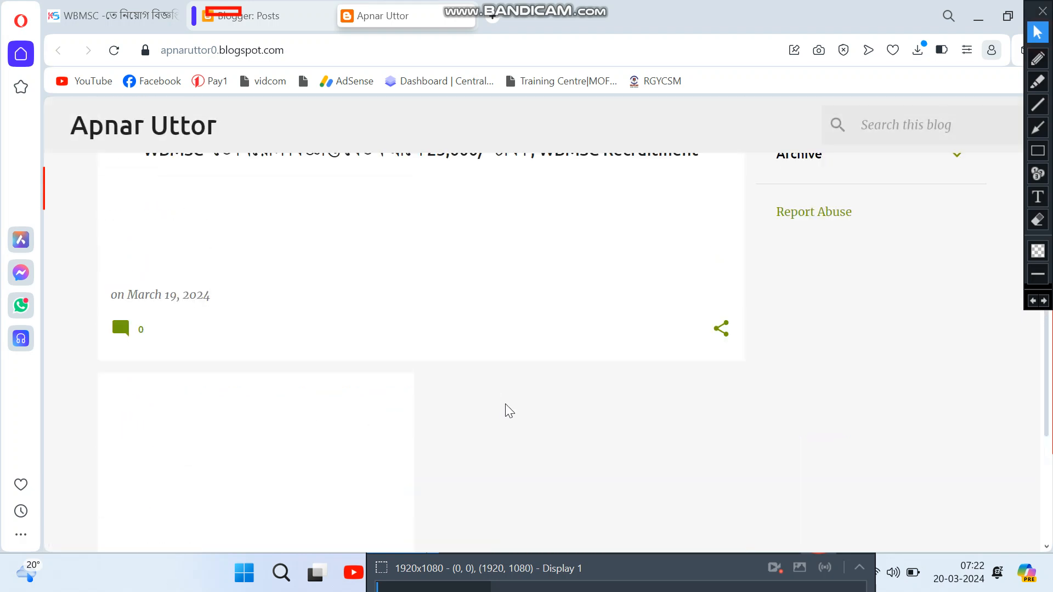
scroll(237, 282, "up", 2)
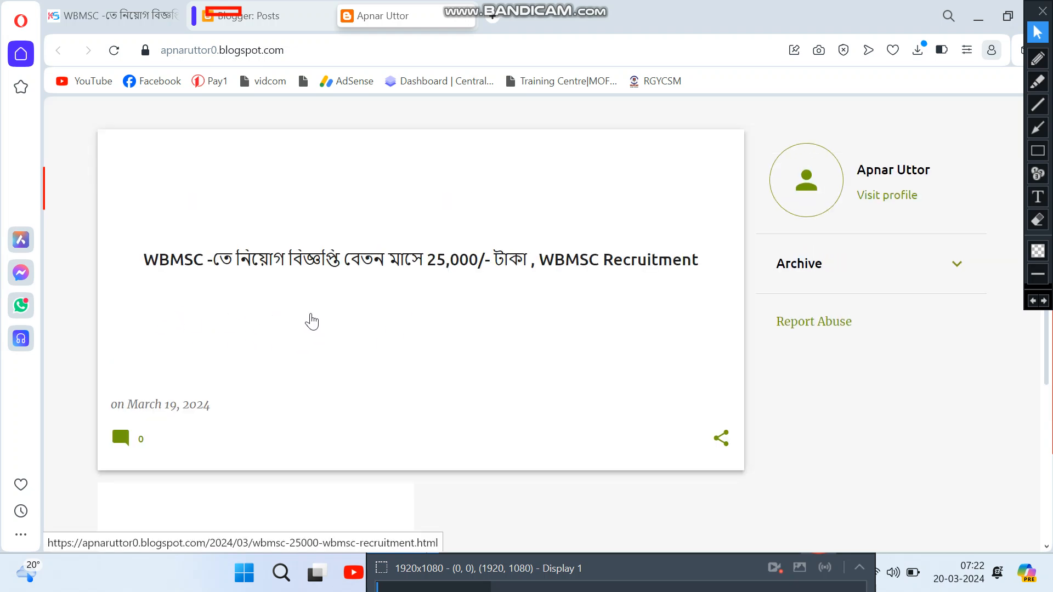
Step: Open the published WBMSC recruitment post and scroll through it
left_click(310, 314)
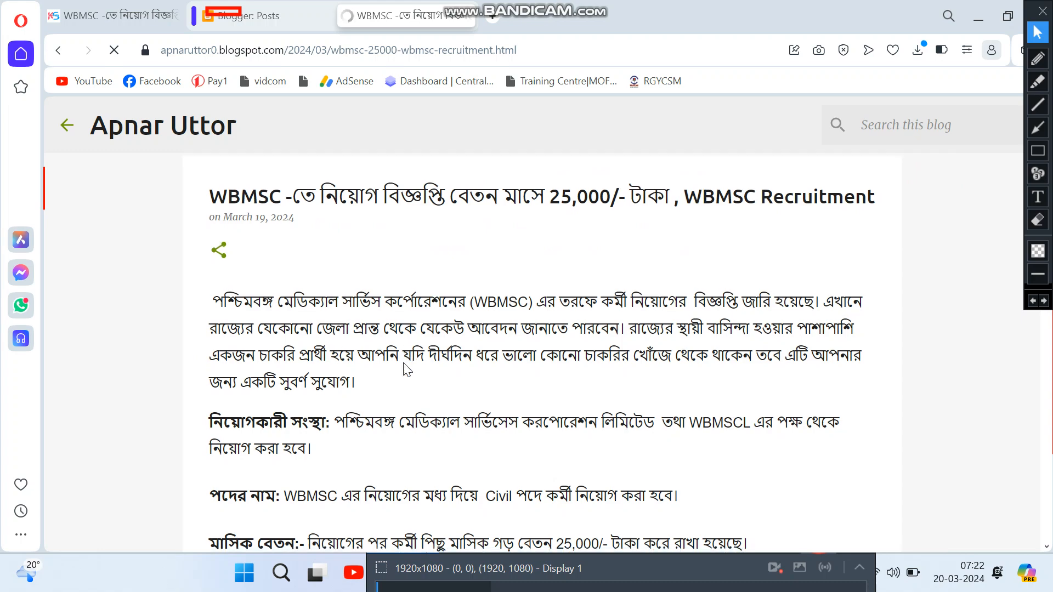
scroll(395, 378, "down", 1)
scroll(395, 378, "down", 10)
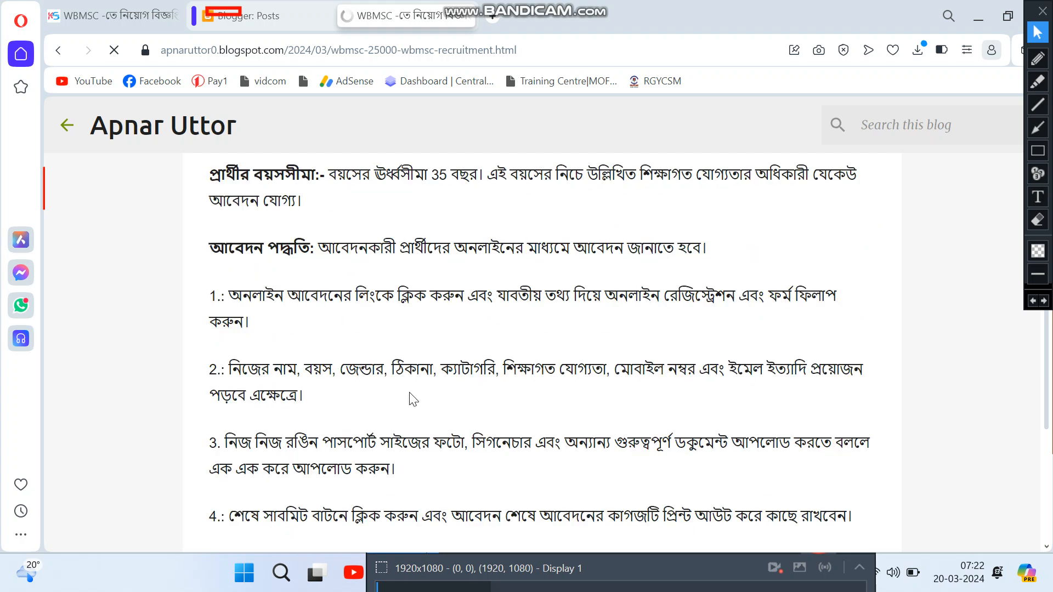
scroll(404, 433, "down", 5)
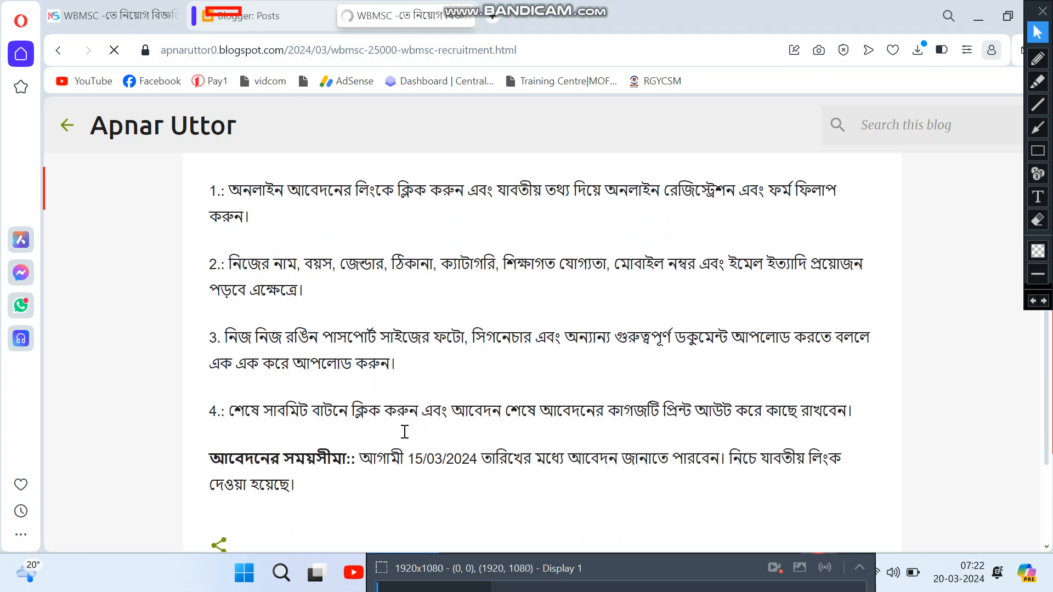
scroll(402, 352, "up", 8)
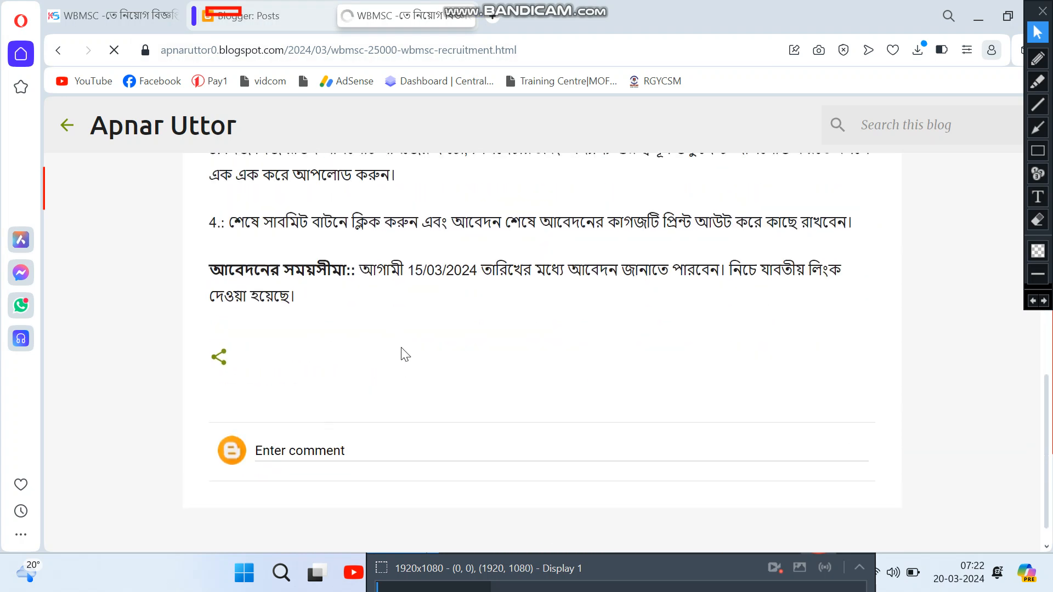
scroll(401, 354, "up", 8)
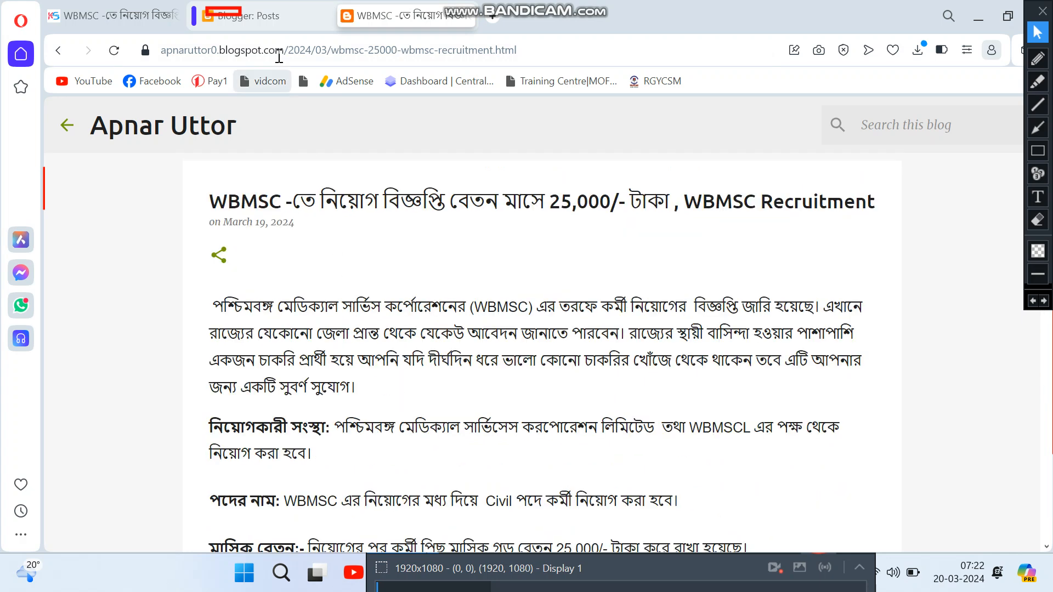
Step: Move between the post and the posts list, then go to the blog's Theme page
left_click(247, 15)
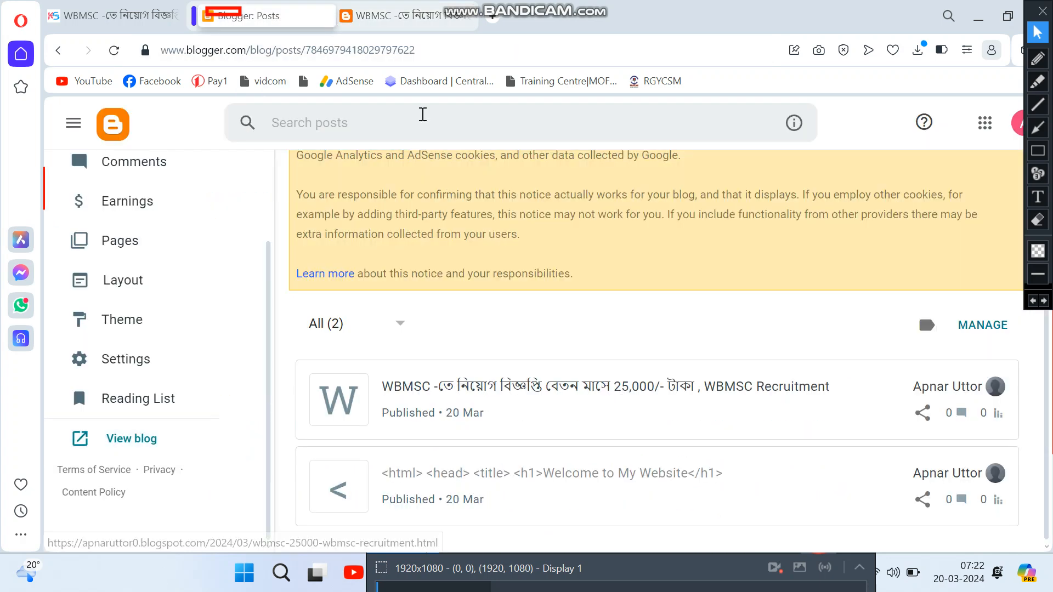
left_click(387, 15)
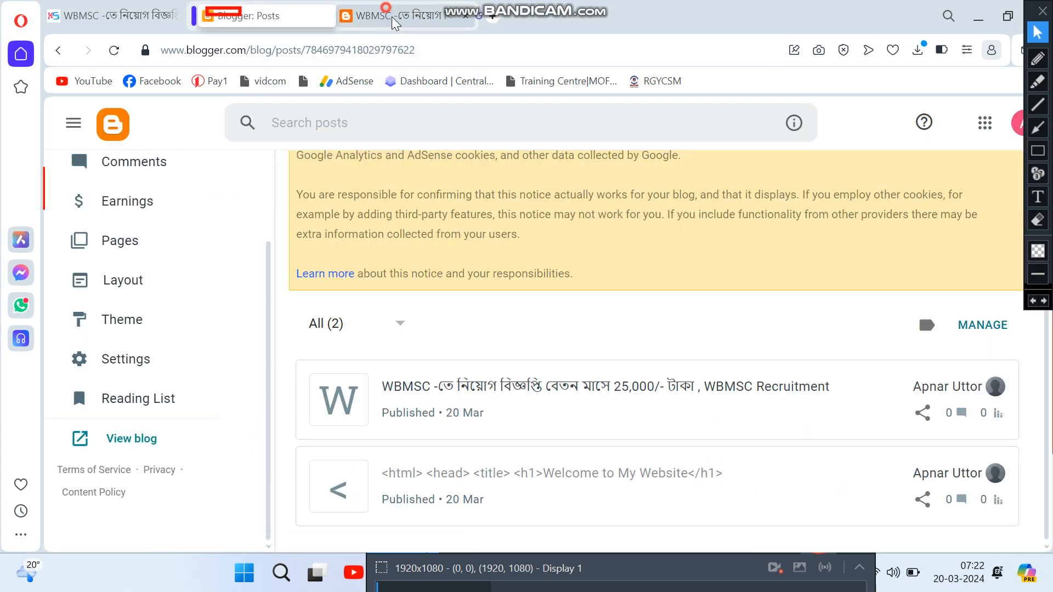
scroll(350, 314, "down", 4)
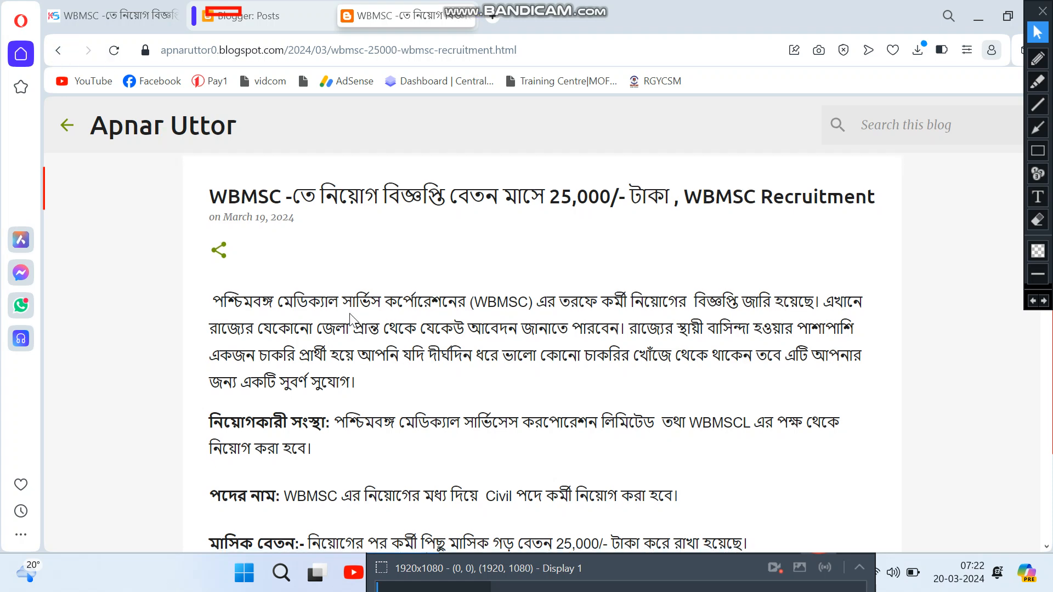
left_click(262, 16)
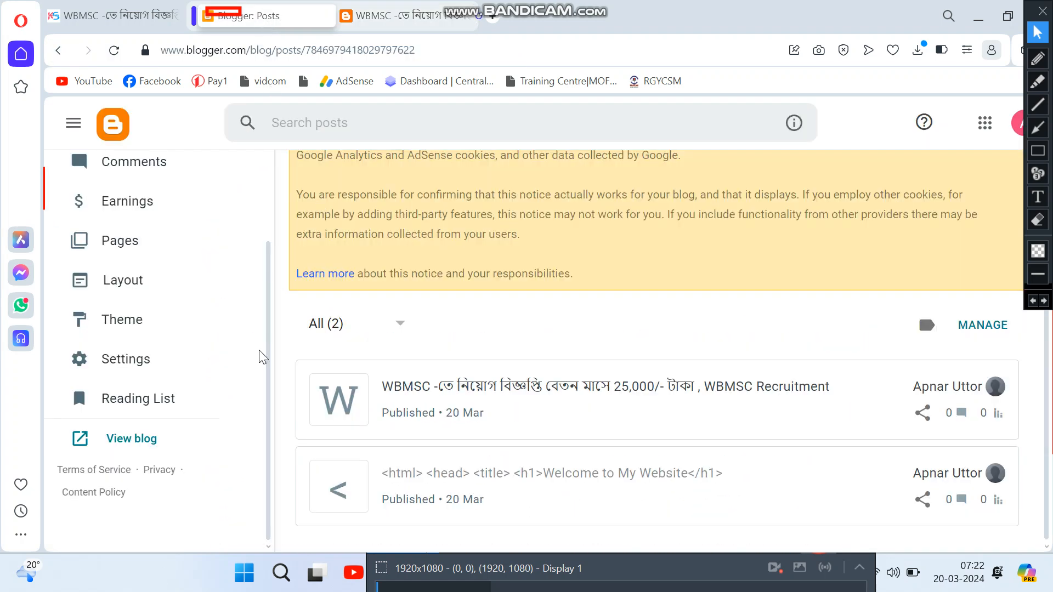
scroll(216, 423, "up", 2)
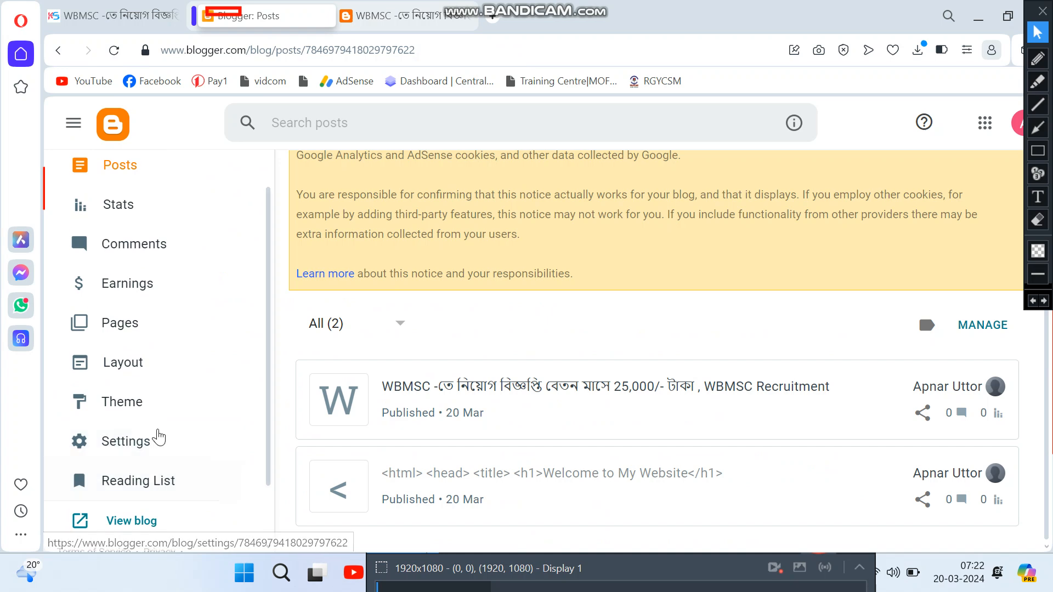
left_click(133, 406)
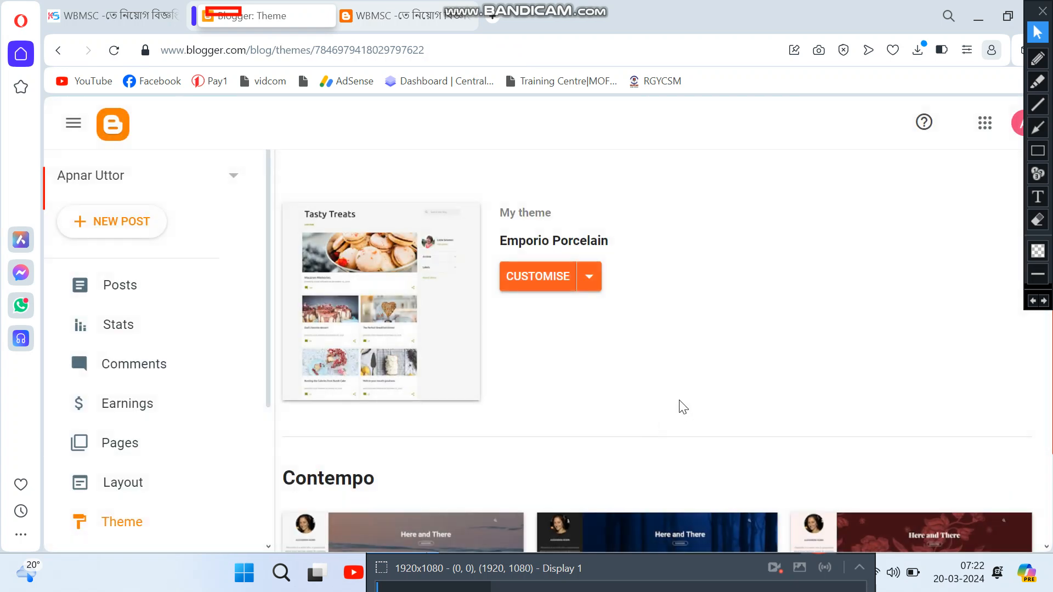
Step: Choose the Contempo Dark thumbnail in the Contempo section and apply it to the blog
scroll(647, 426, "down", 6)
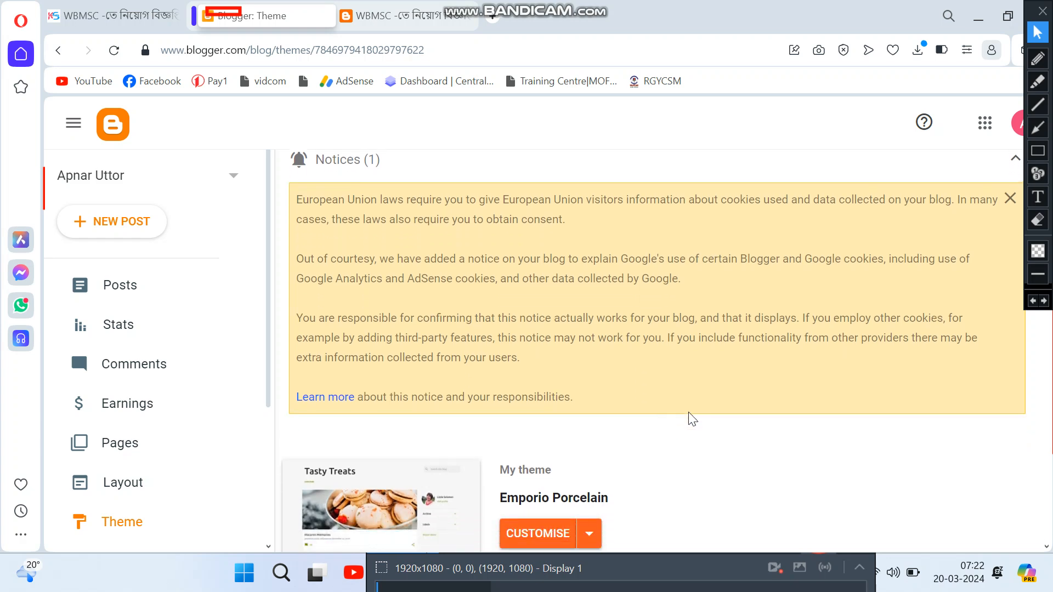
scroll(664, 412, "down", 1)
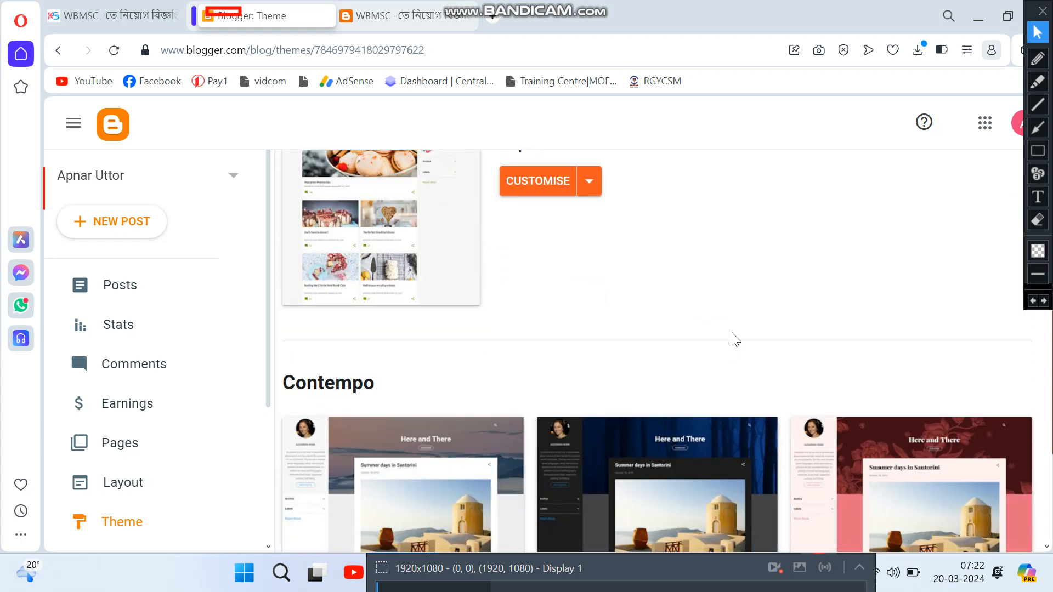
scroll(712, 362, "down", 1)
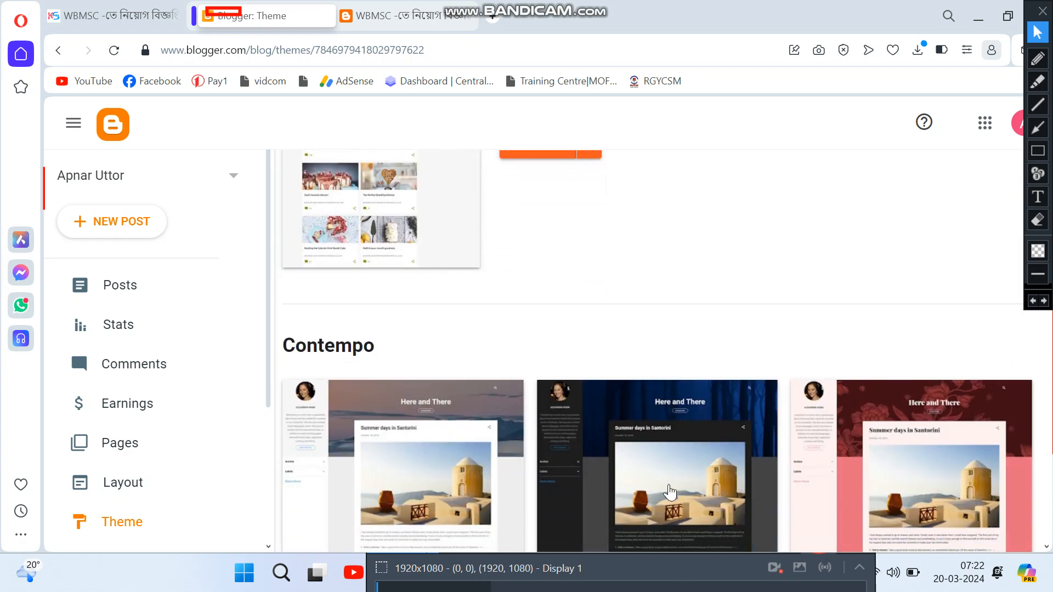
left_click(581, 394)
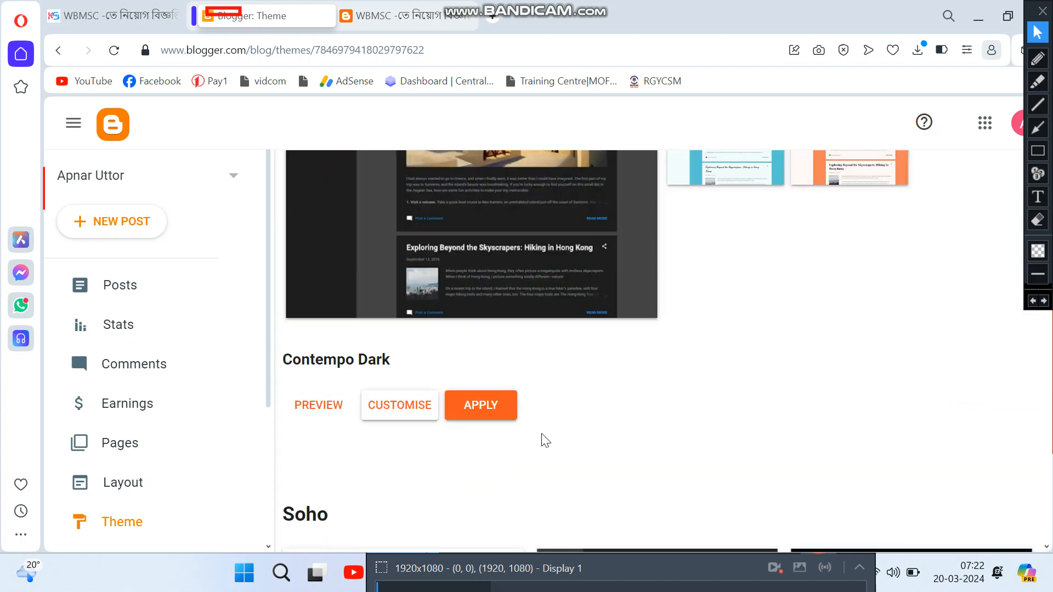
left_click(493, 420)
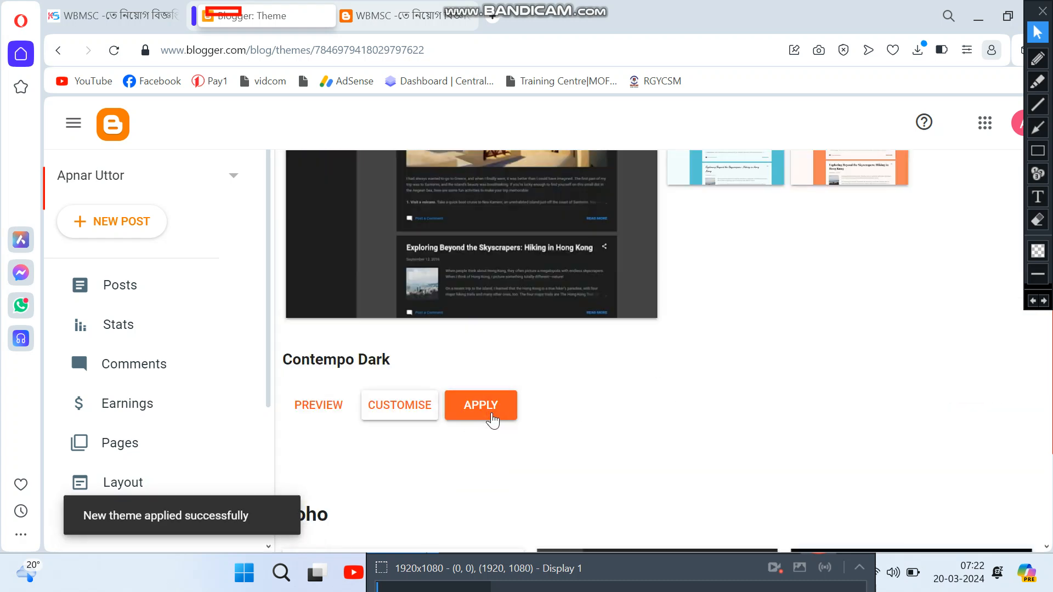
left_click(396, 14)
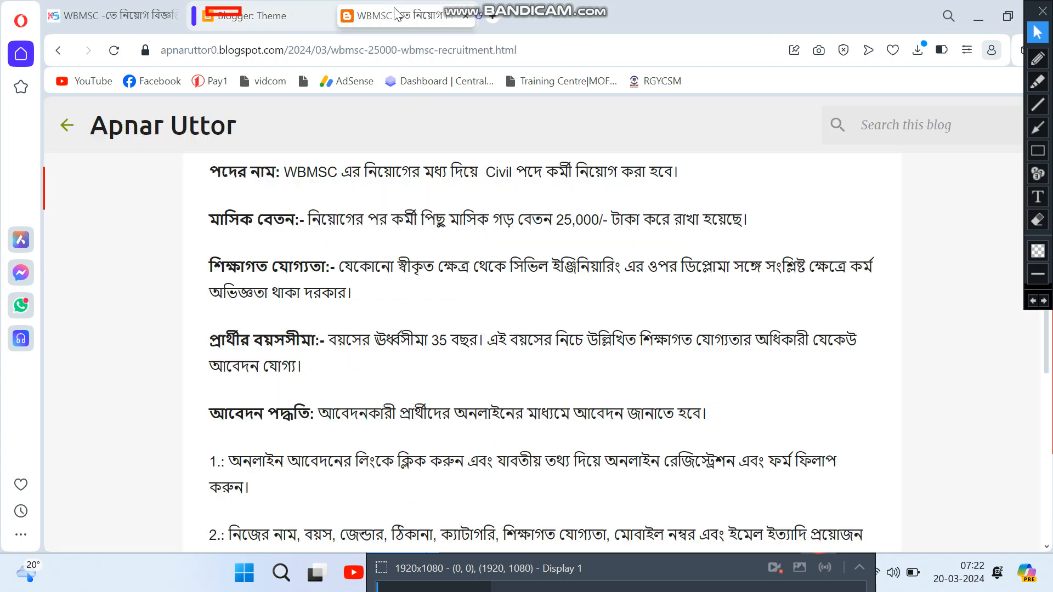
Step: Open a new tab and go to blogger.com
left_click(493, 17)
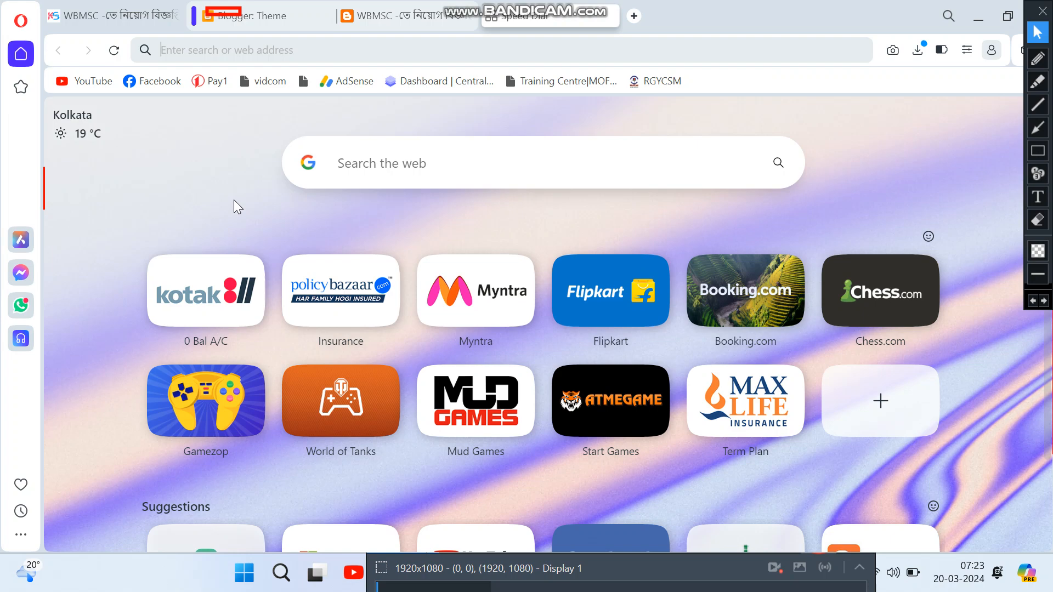
type("bl")
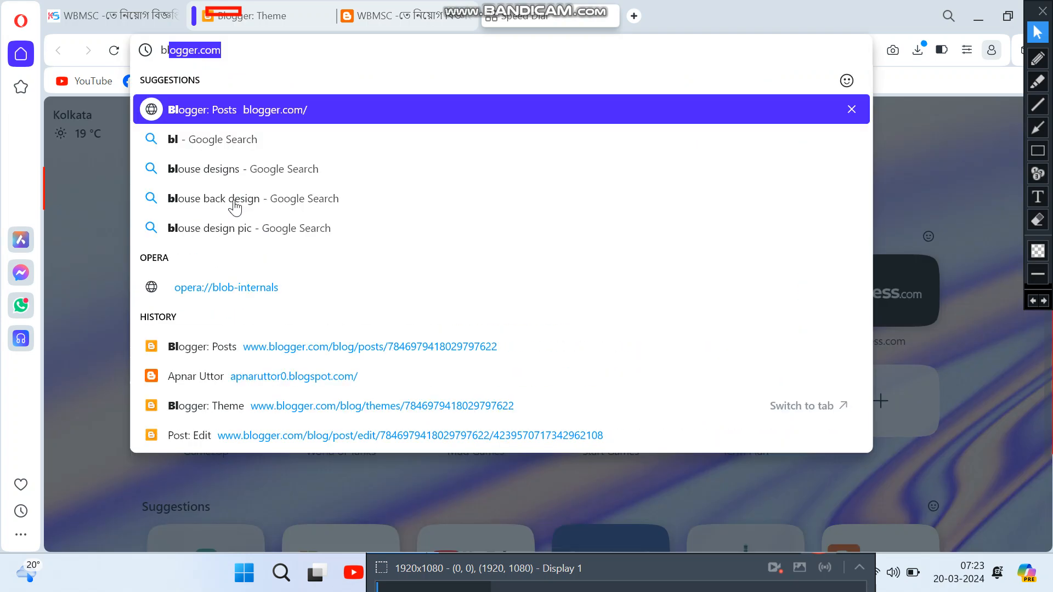
type("o")
key("Return")
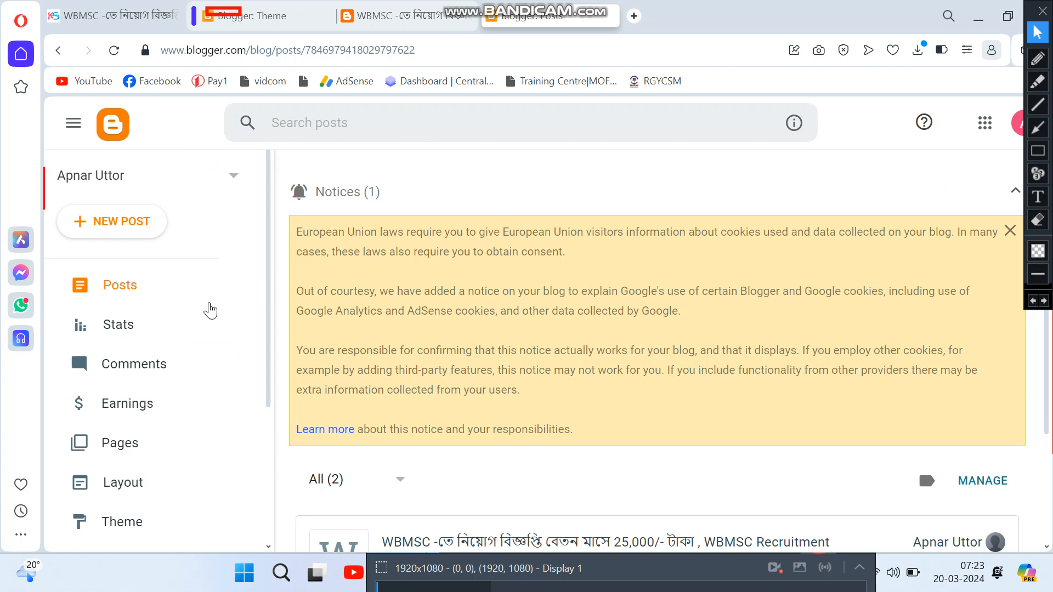
scroll(504, 392, "down", 3)
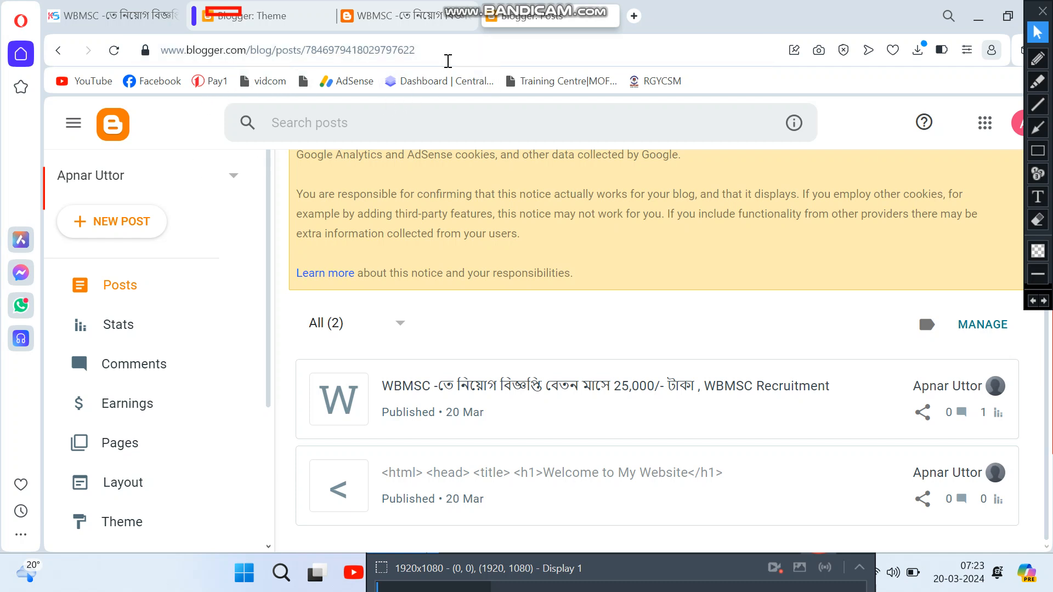
left_click_drag(452, 60, 251, 73)
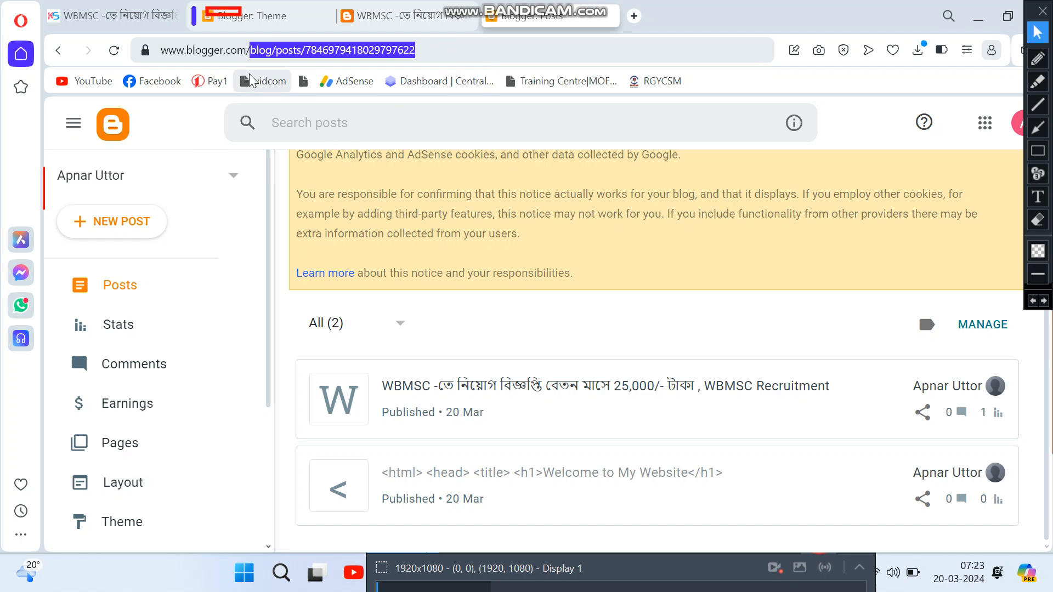
key("BackSpace")
key("Return")
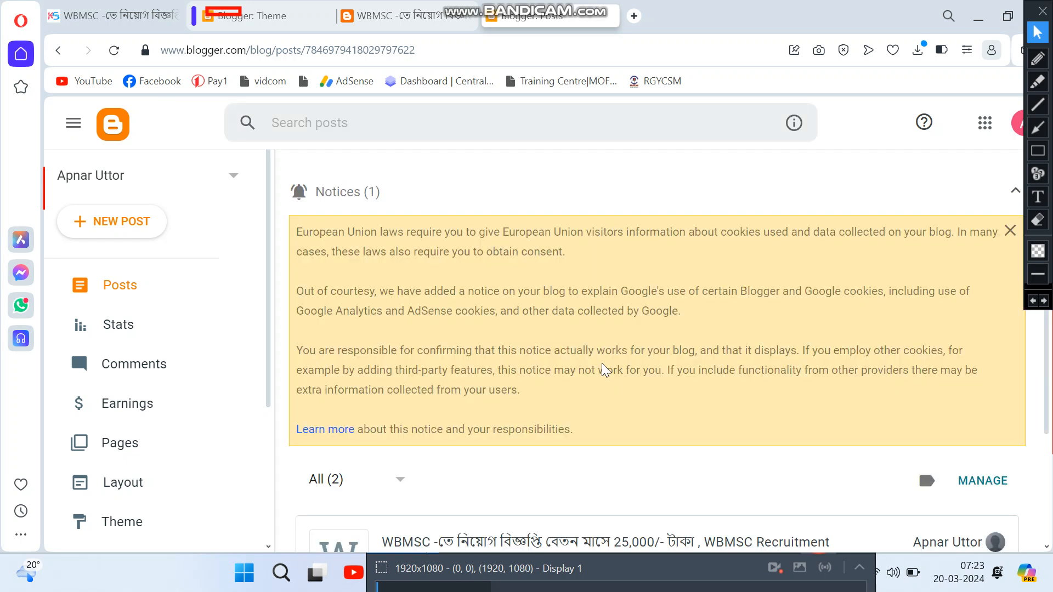
scroll(159, 438, "down", 3)
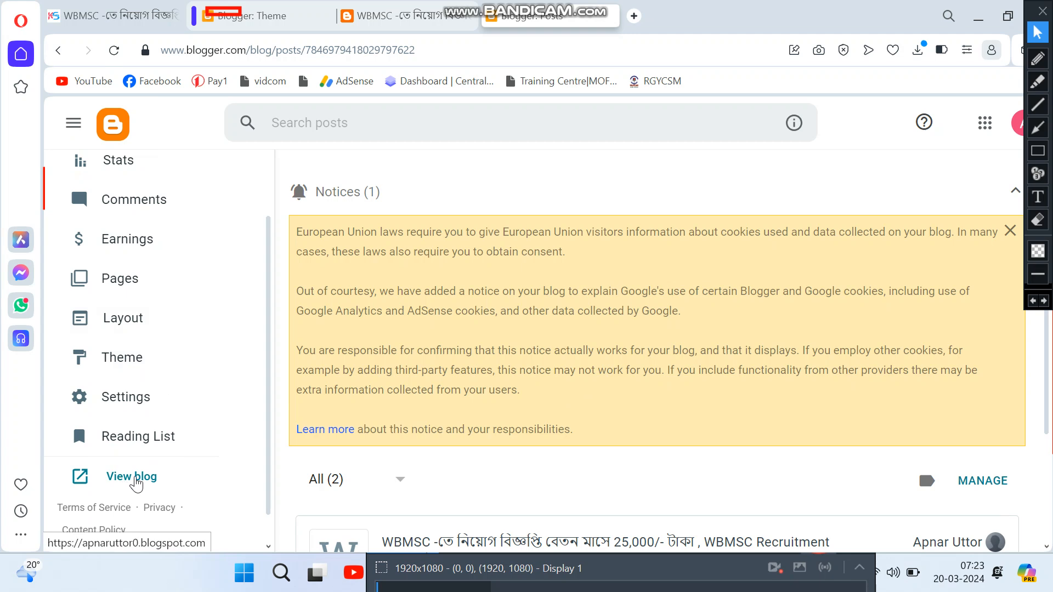
Step: View the live blog, now in Contempo Dark, and scroll its home page
left_click(119, 482)
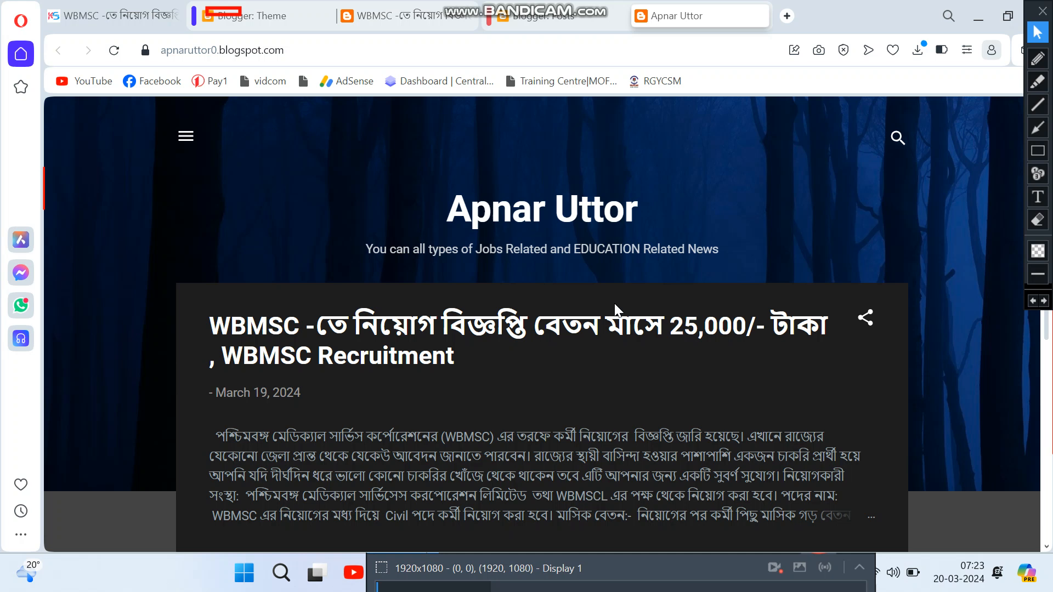
scroll(425, 502, "down", 3)
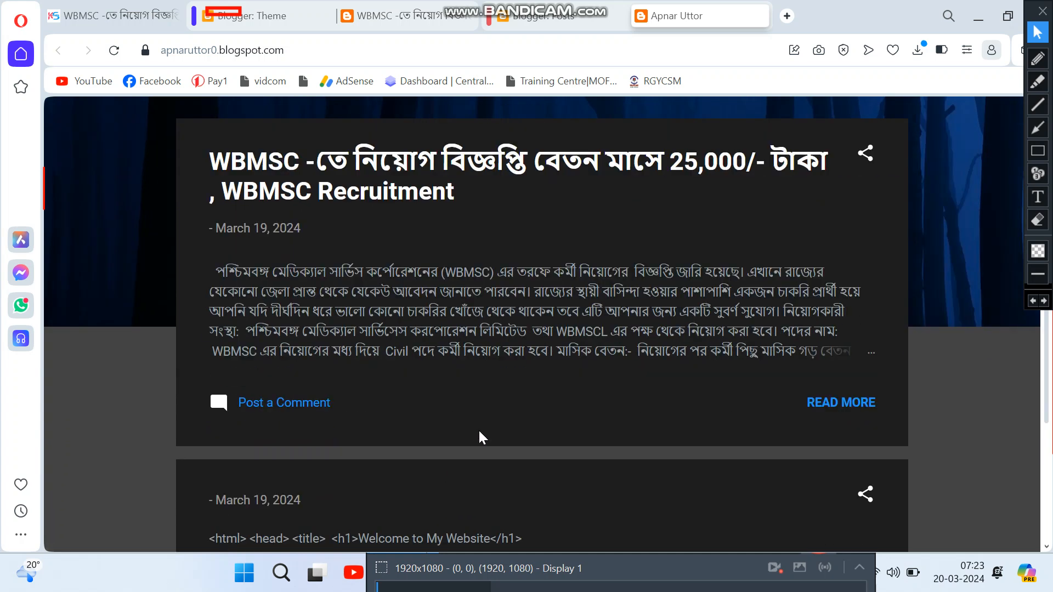
scroll(484, 411, "down", 4)
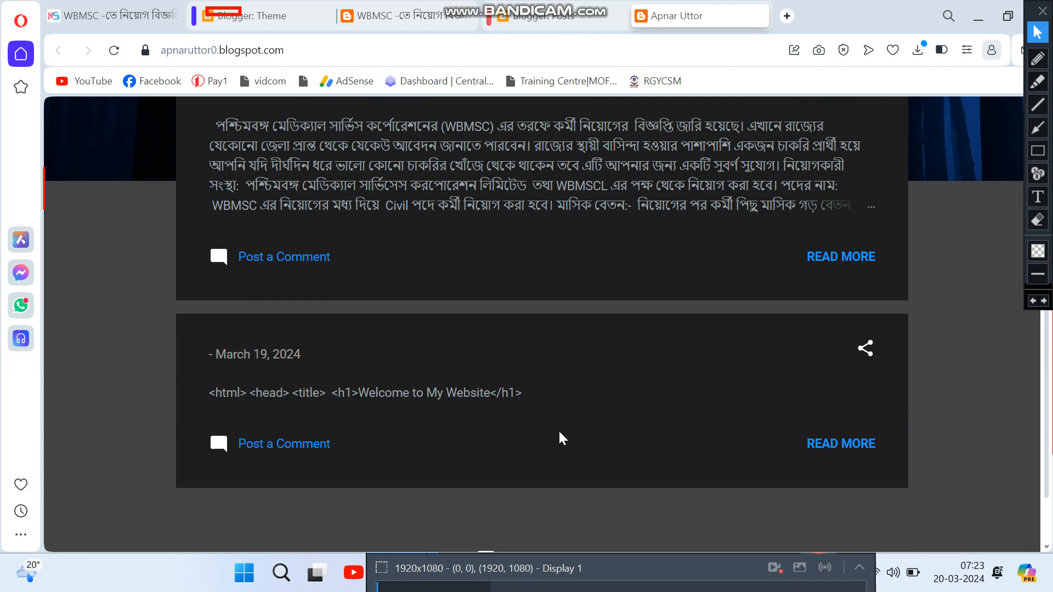
scroll(570, 433, "up", 7)
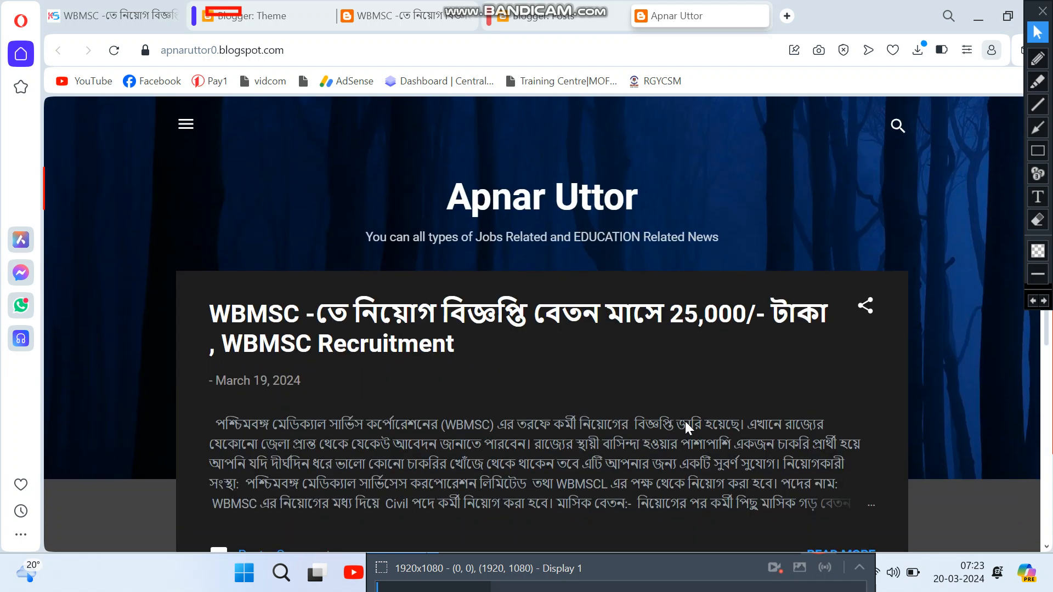
scroll(685, 421, "down", 4)
Step: Open the full WBMSC recruitment post with READ MORE and scroll down to the comment box
left_click(857, 334)
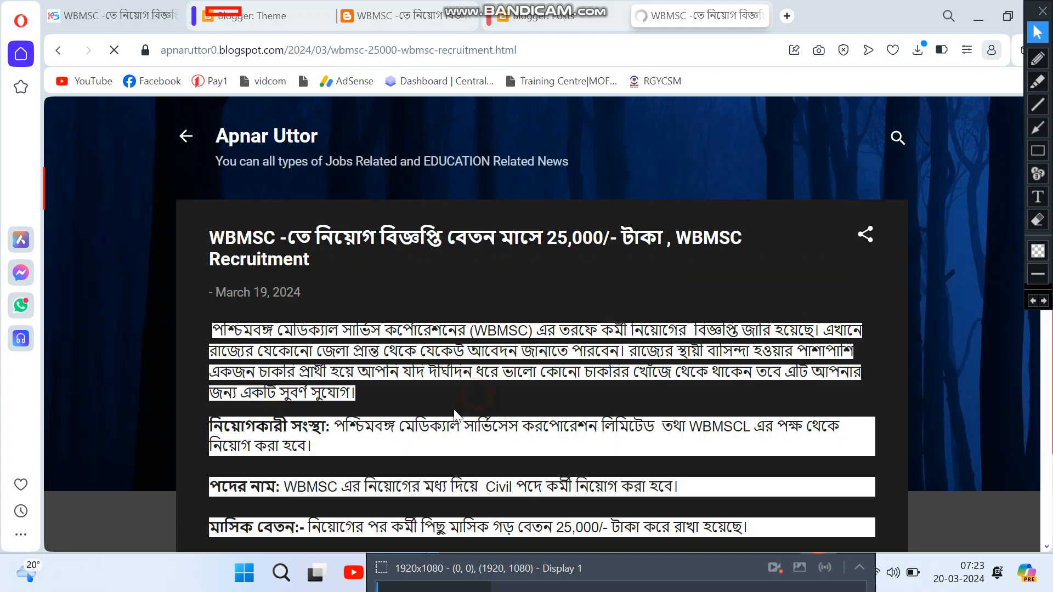
left_click(405, 440)
scroll(369, 445, "down", 8)
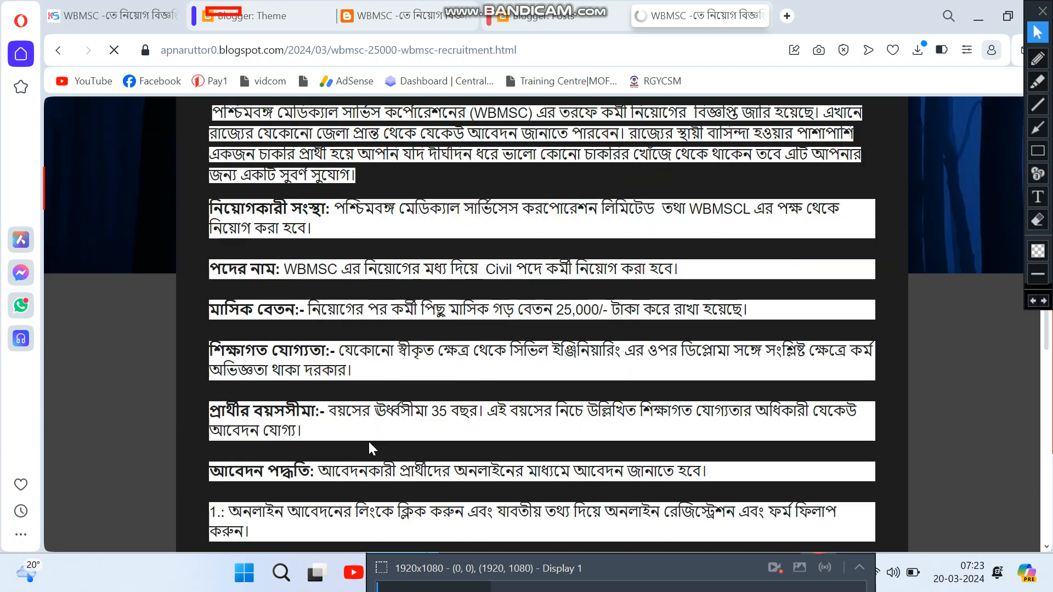
scroll(652, 373, "down", 6)
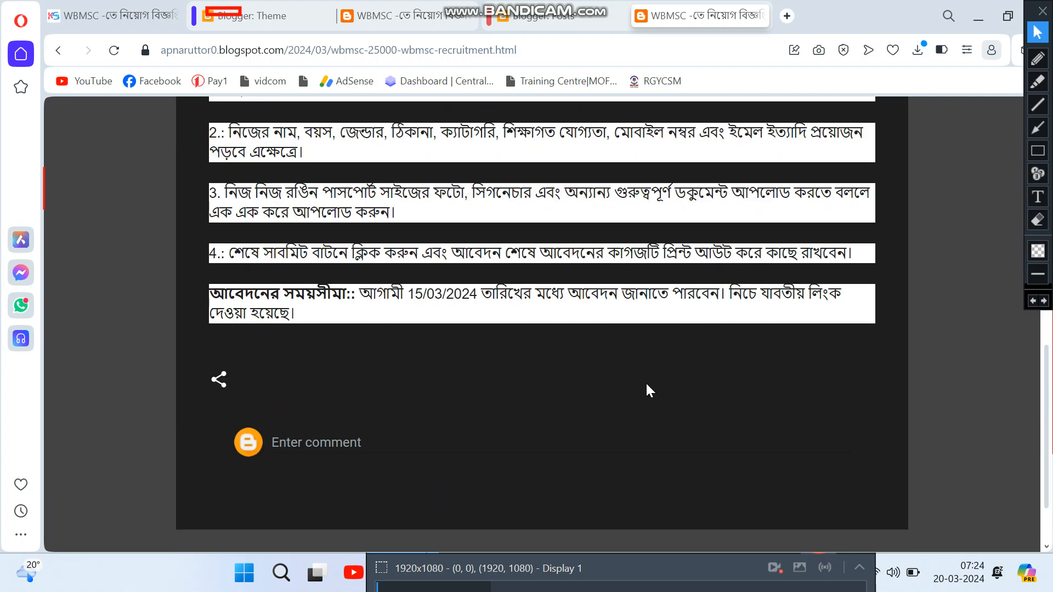
Step: Go back to the Blogger: Posts tab, where the WBMSC post now shows 1 view
left_click(555, 22)
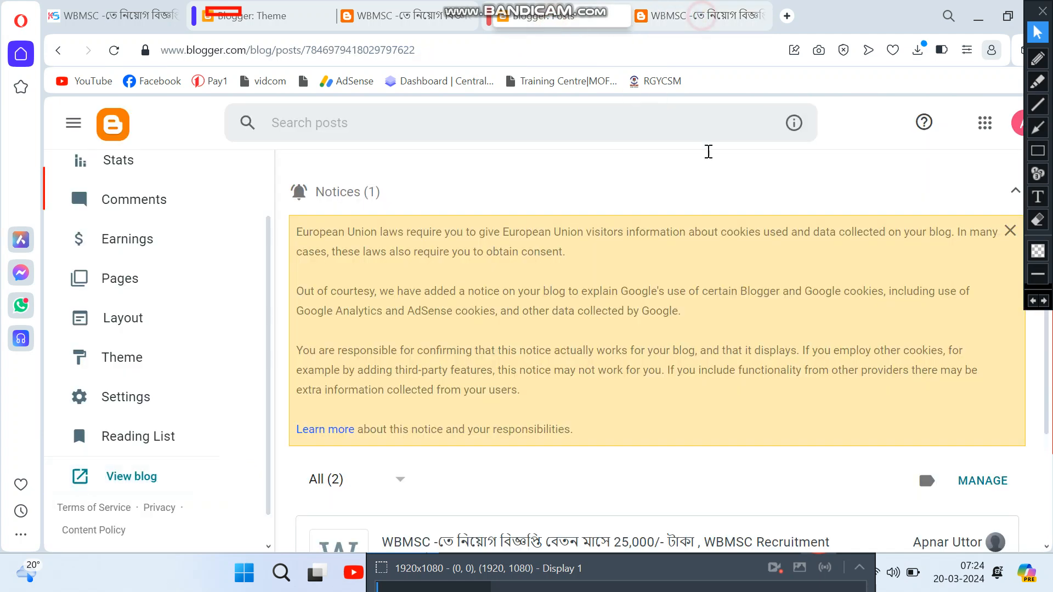
left_click(702, 16)
scroll(612, 301, "up", 6)
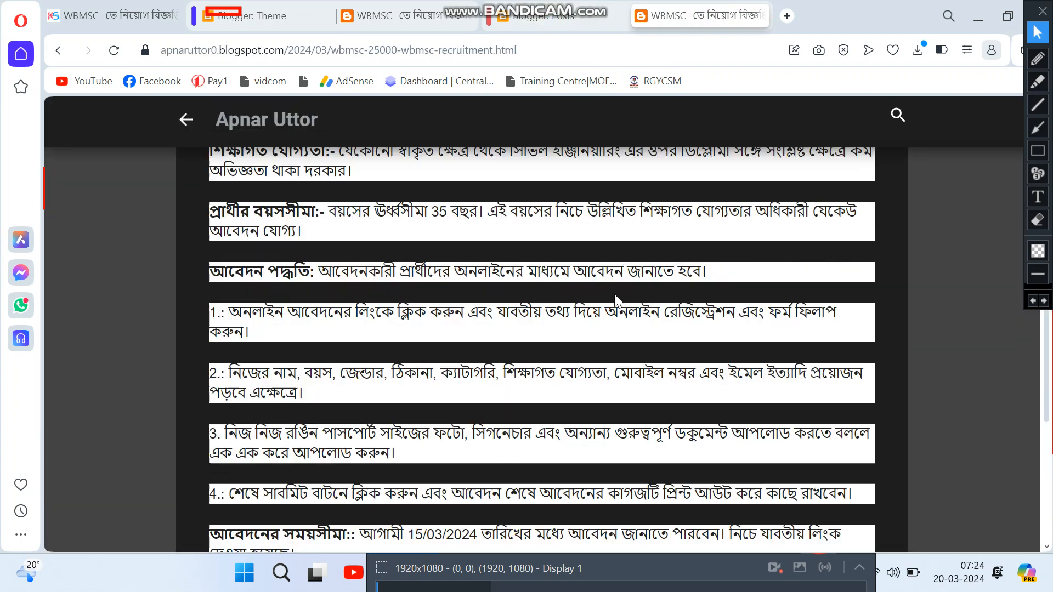
scroll(614, 299, "up", 8)
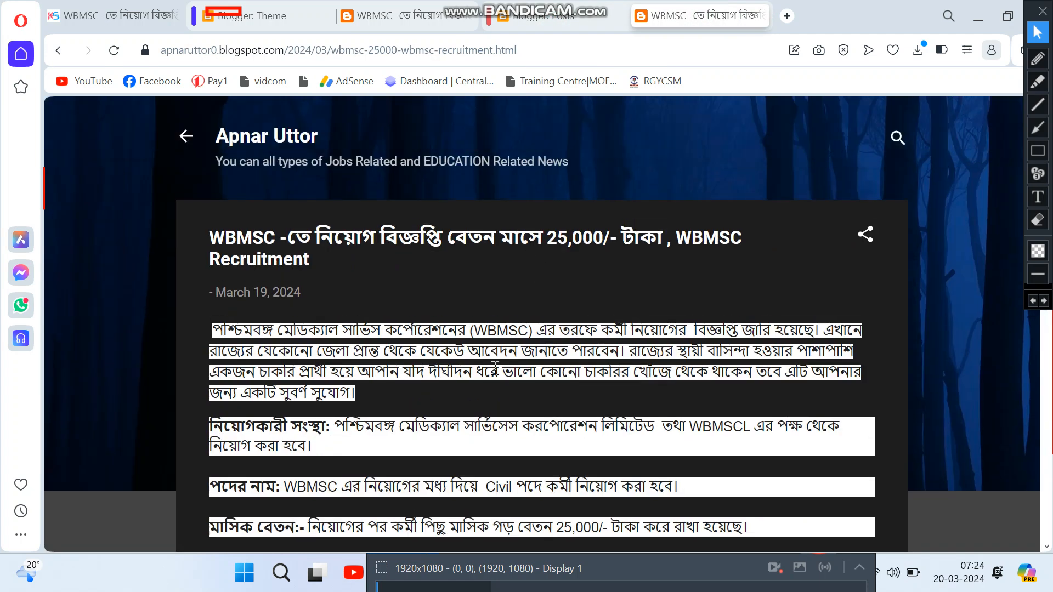
left_click(536, 22)
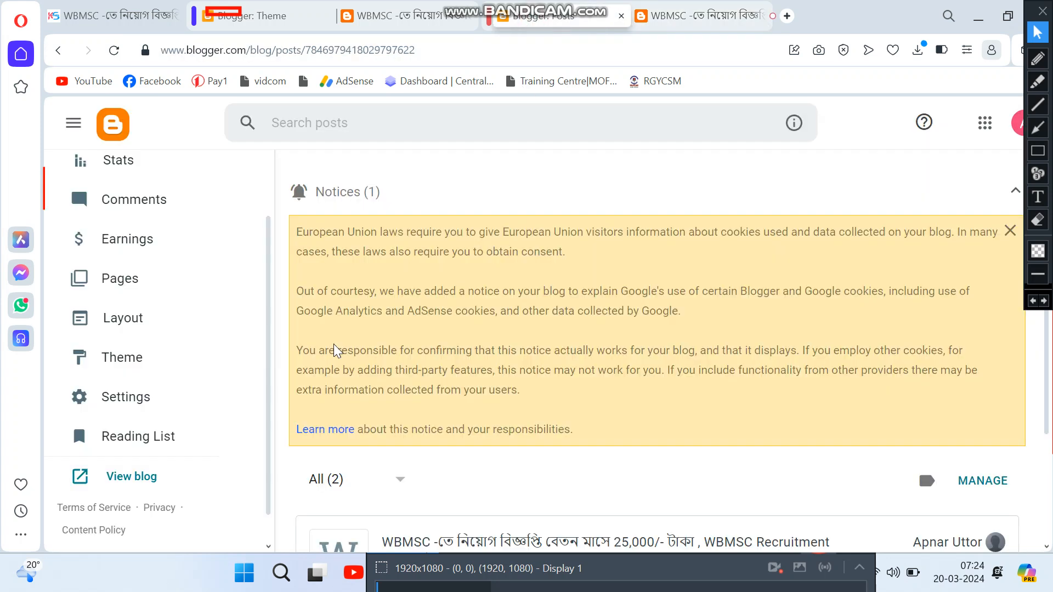
scroll(668, 488, "down", 2)
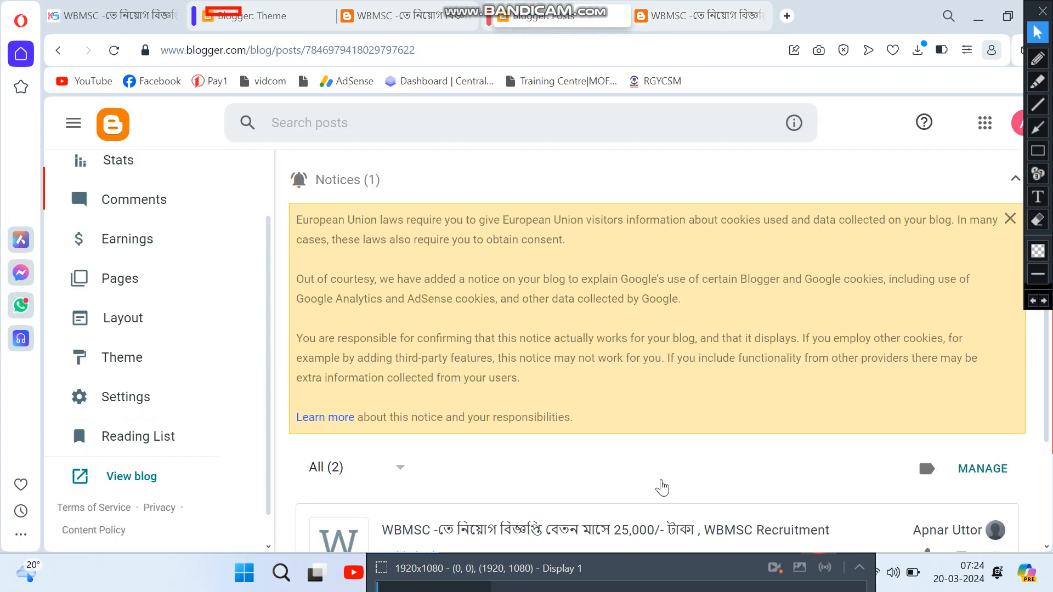
scroll(609, 469, "down", 2)
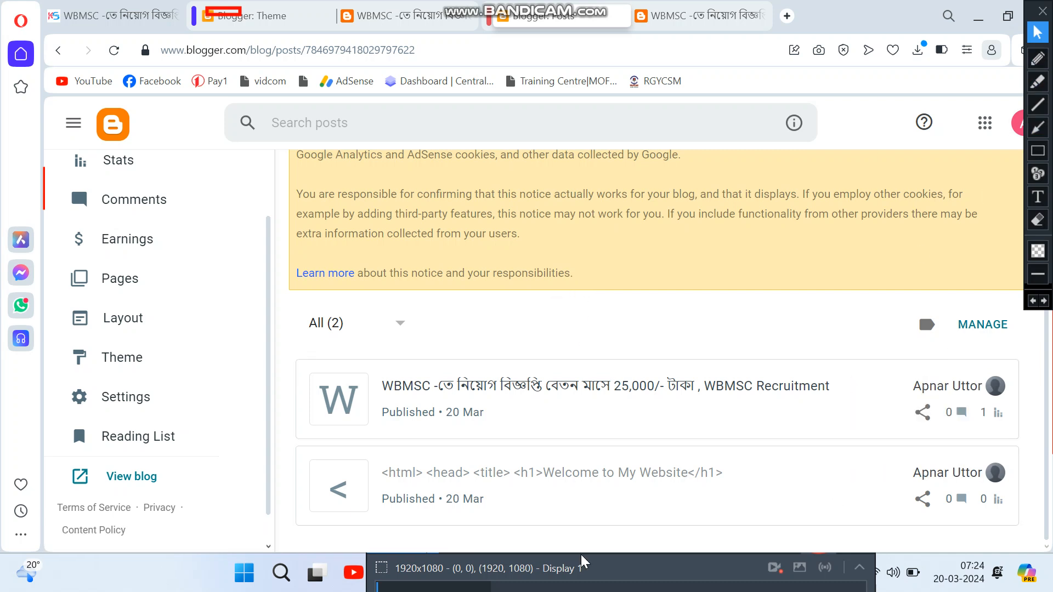
left_click(611, 569)
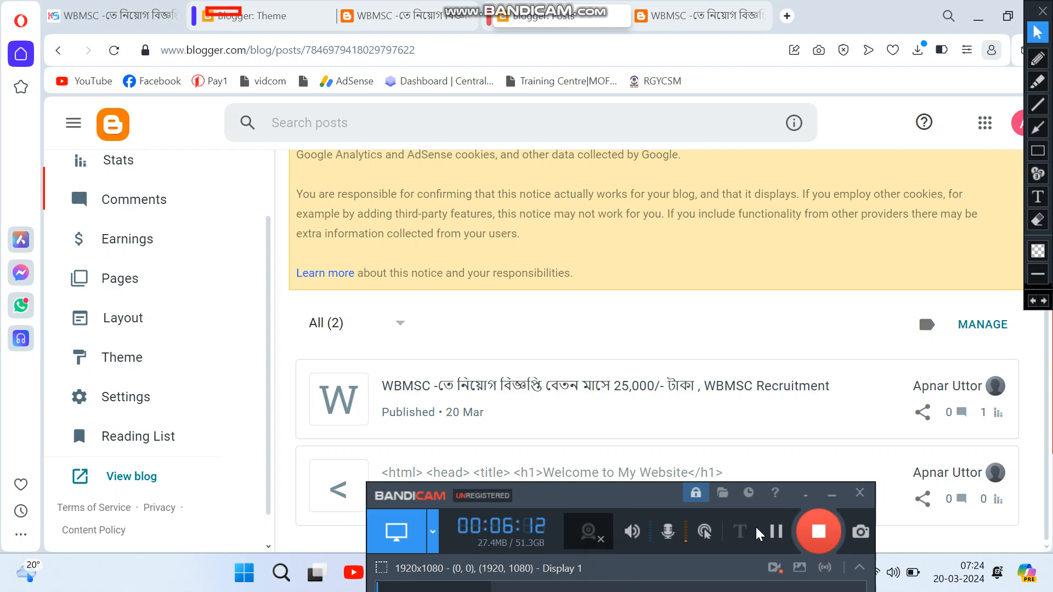